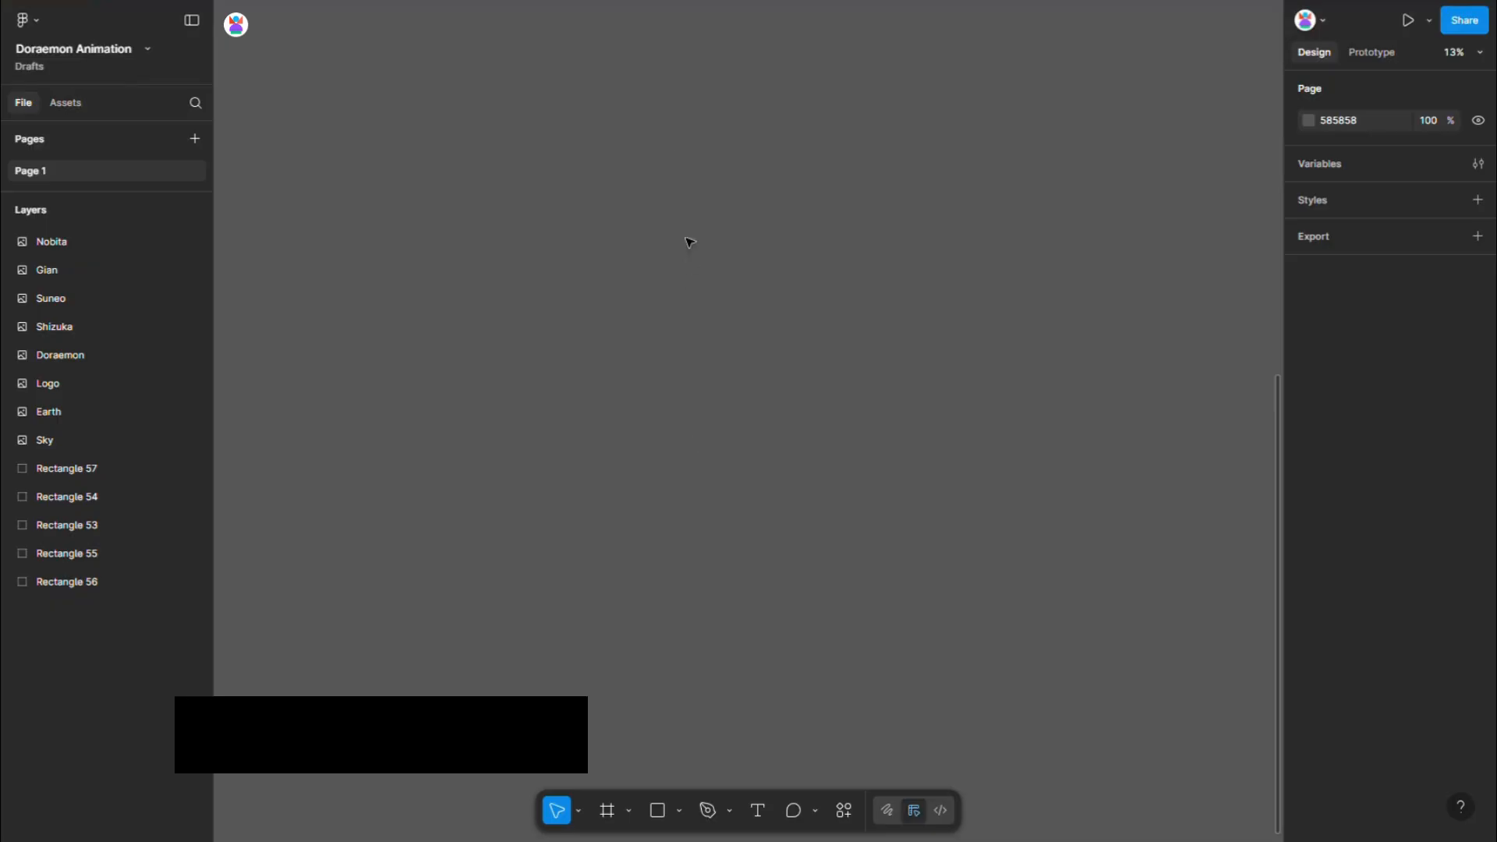
- Create a Desktop preset frame, 1440 wide, and set its height to 800
left_click_drag(681, 94, 663, 650)
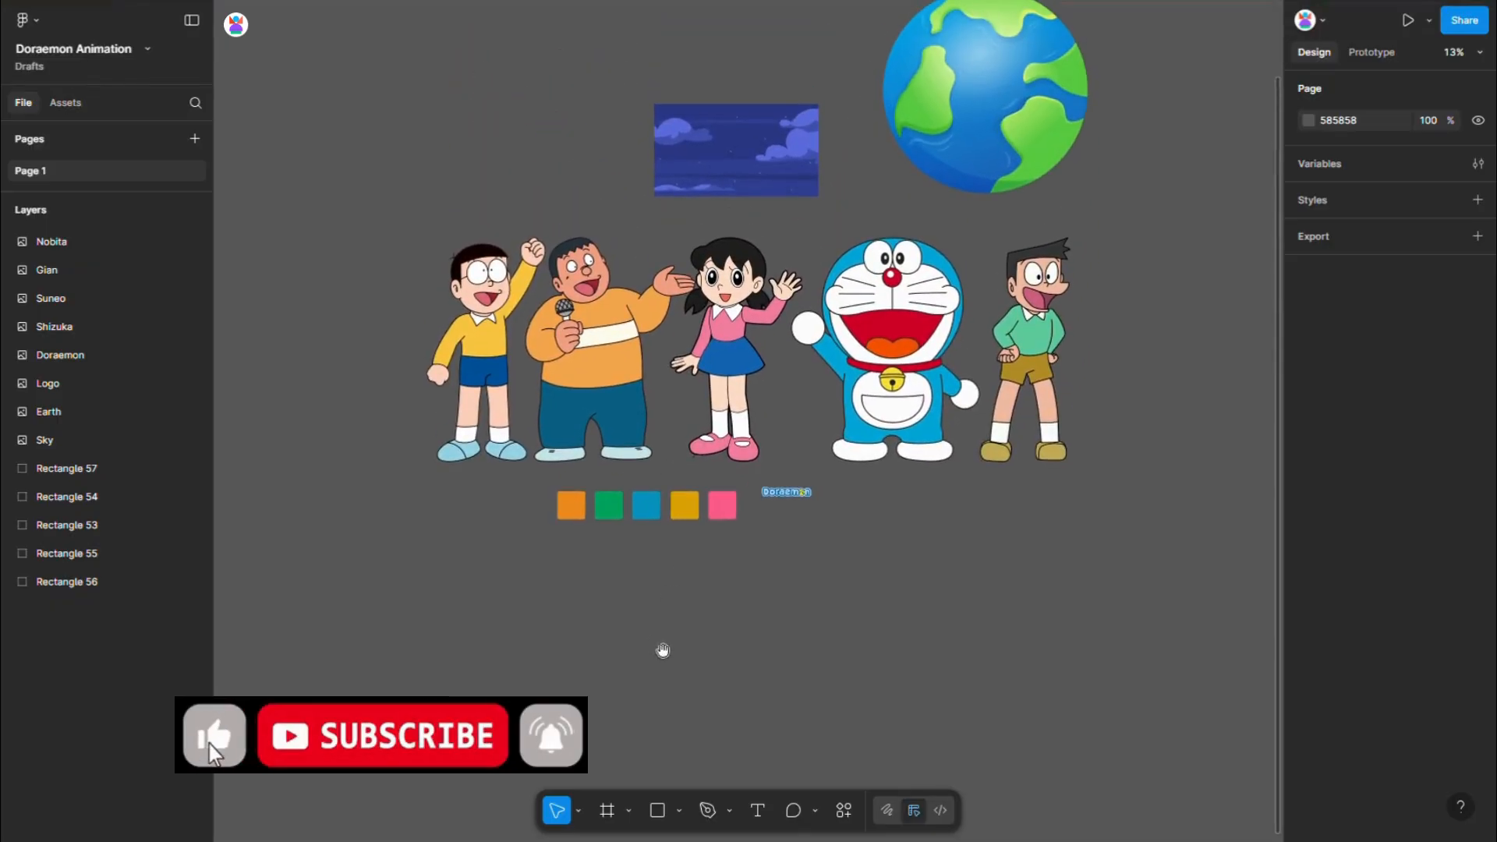
left_click(610, 815)
left_click(1340, 293)
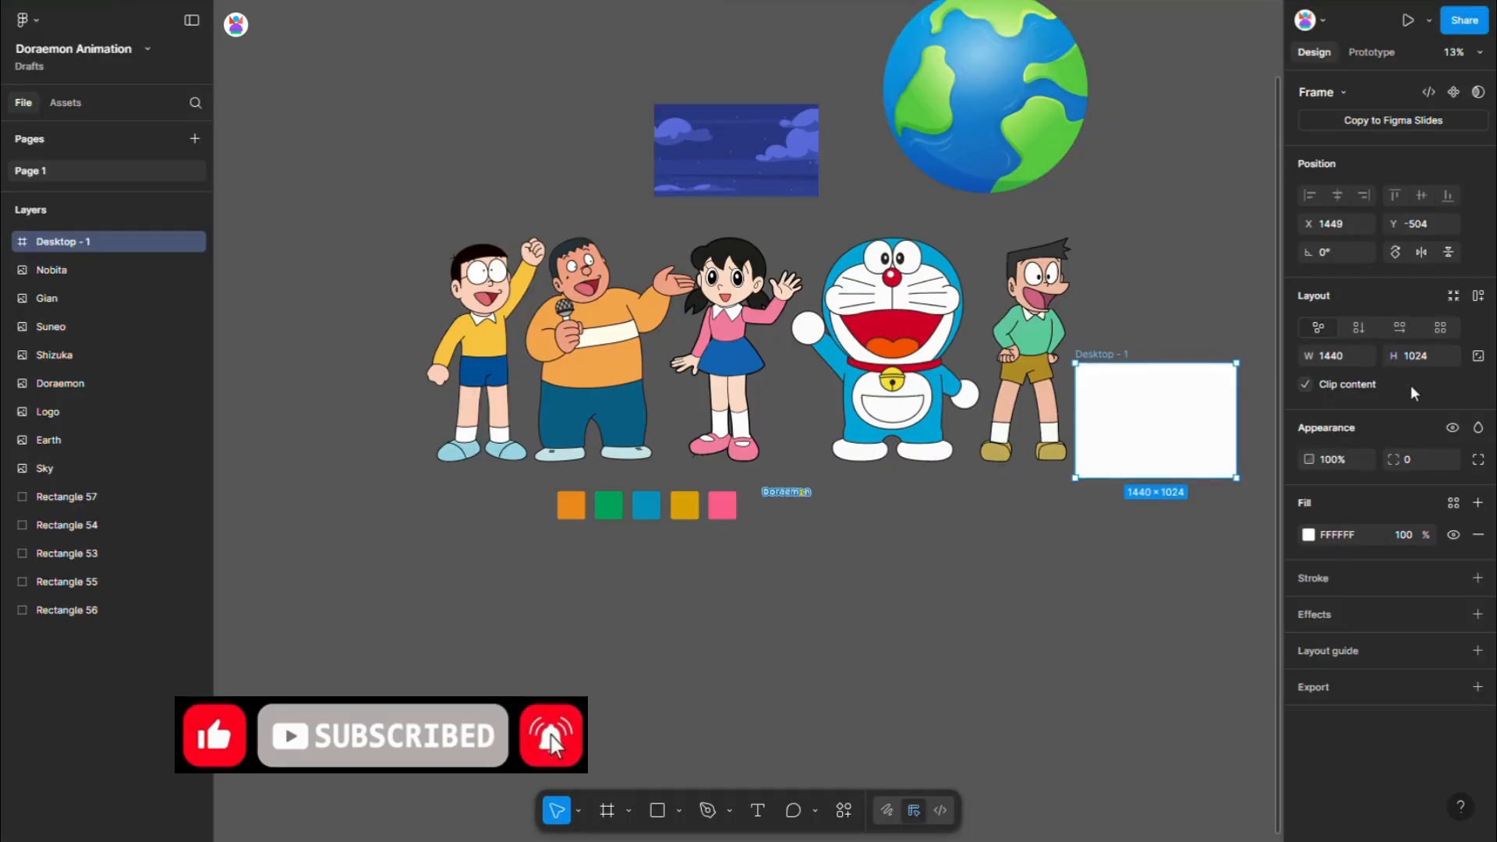
left_click(1432, 350)
type("800")
key("Return")
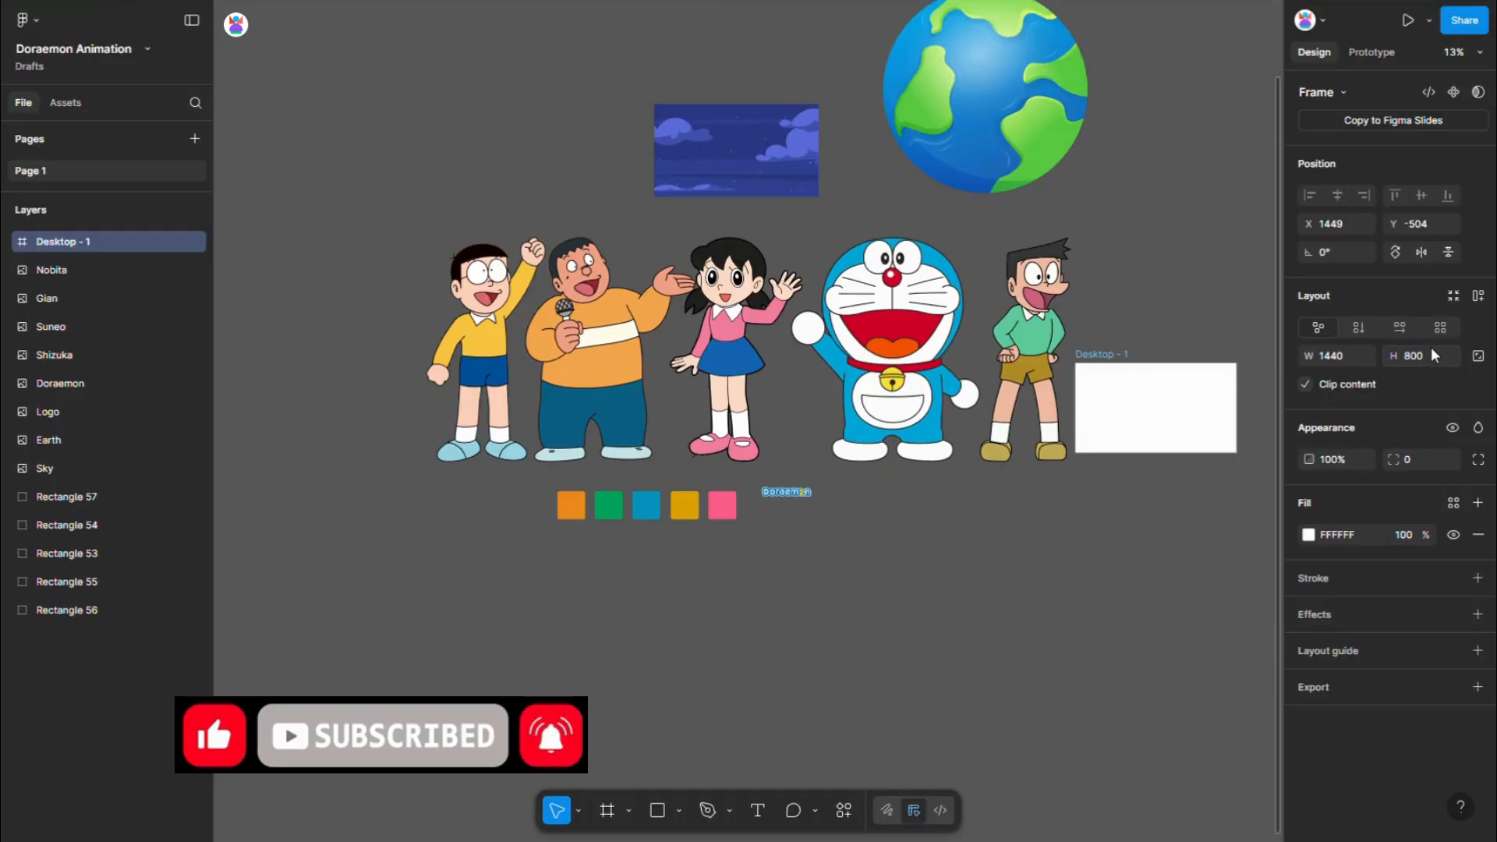
- Rename the new frame to 1 and place it below the row of coloured squares
double_click(1125, 358)
type("1")
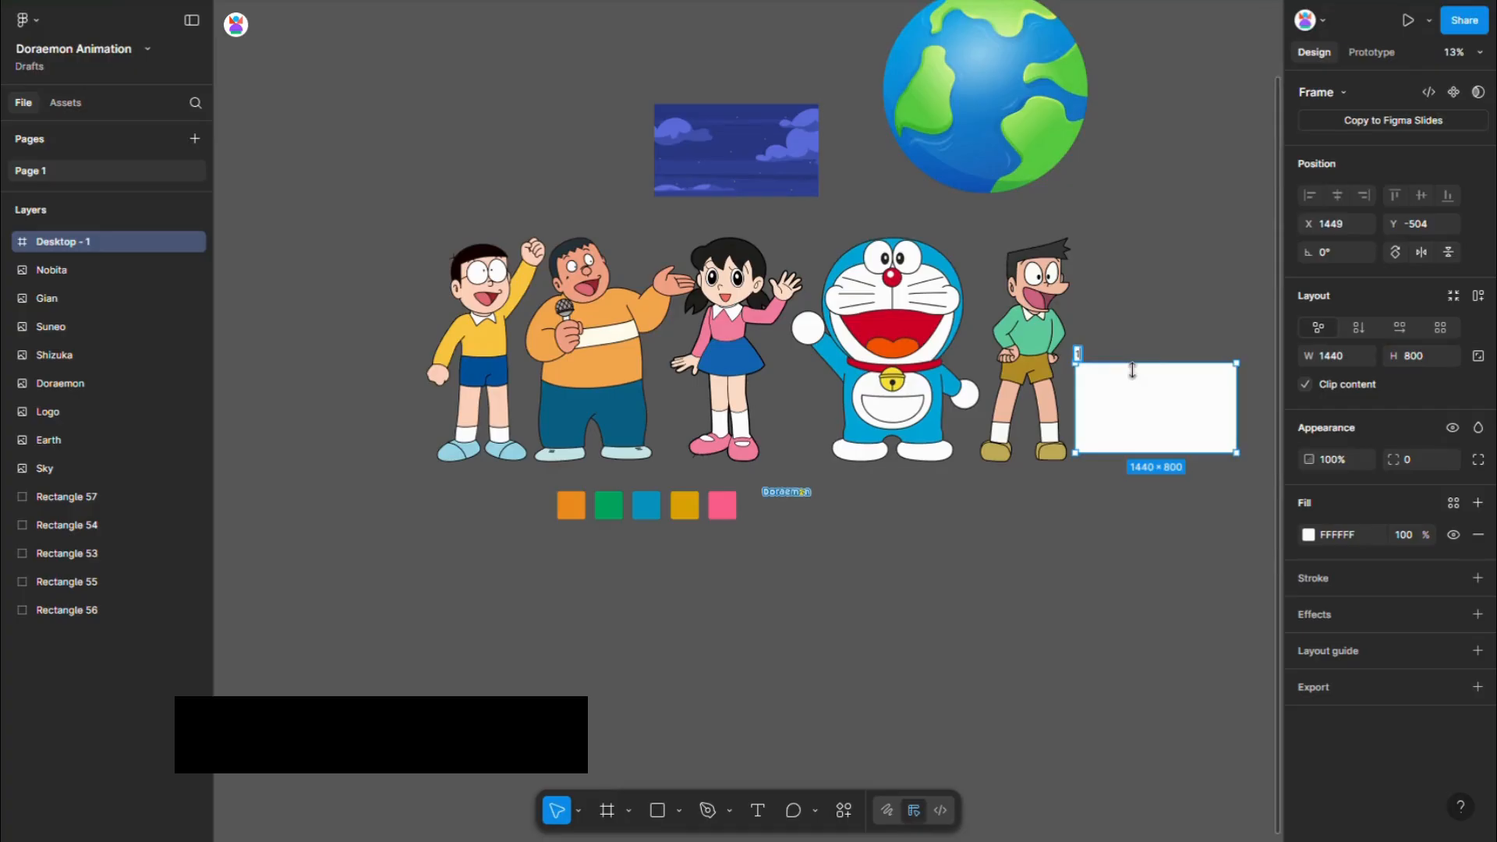
key("Return")
left_click_drag(1162, 377, 666, 589)
- Place the Sky image inside frame 1, centred horizontally and vertically, and lock it
left_click(716, 134)
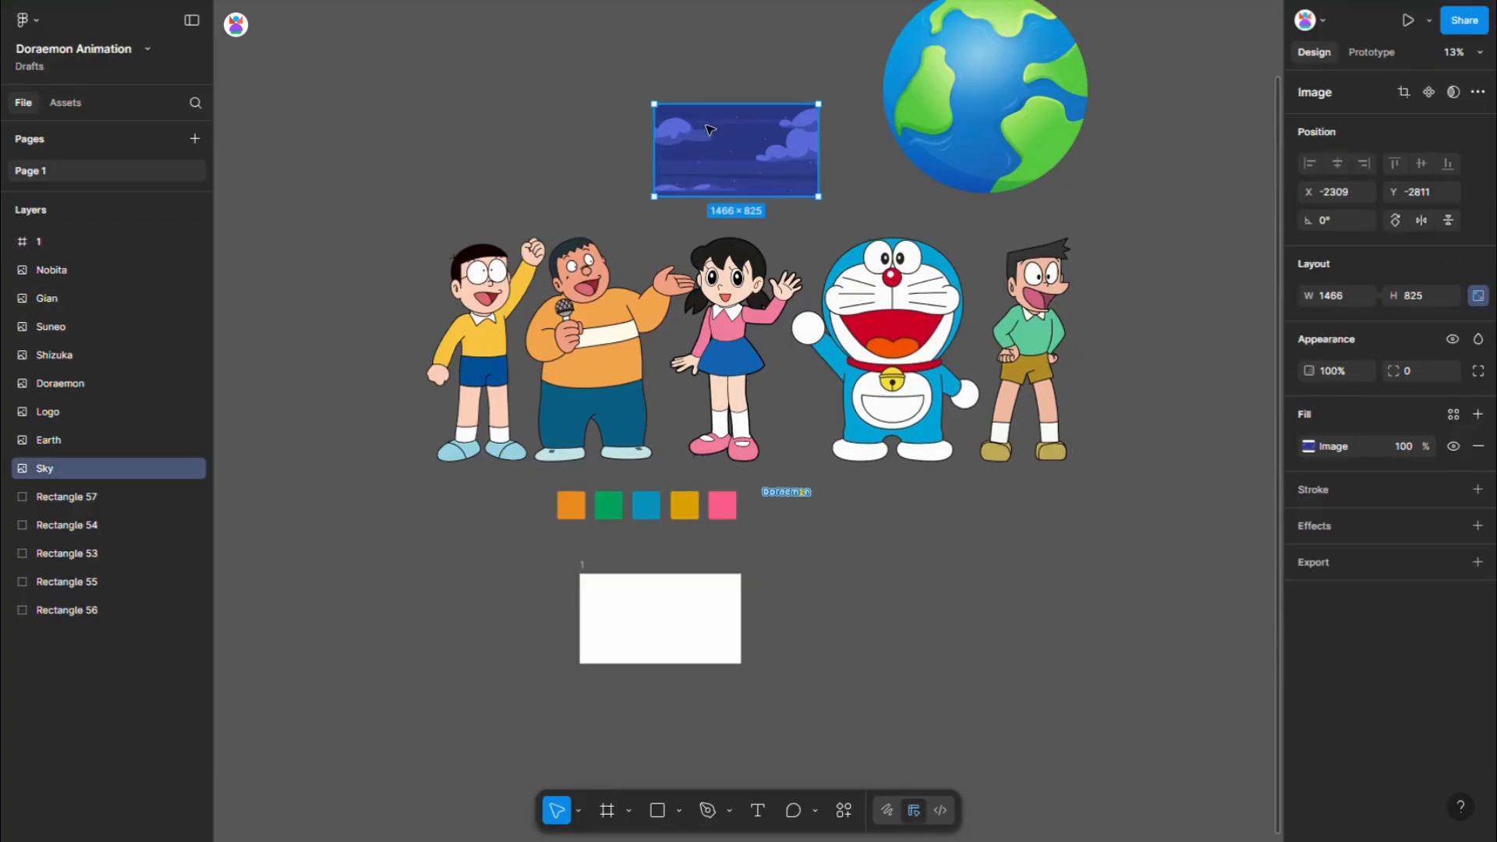
left_click_drag(717, 134, 642, 602)
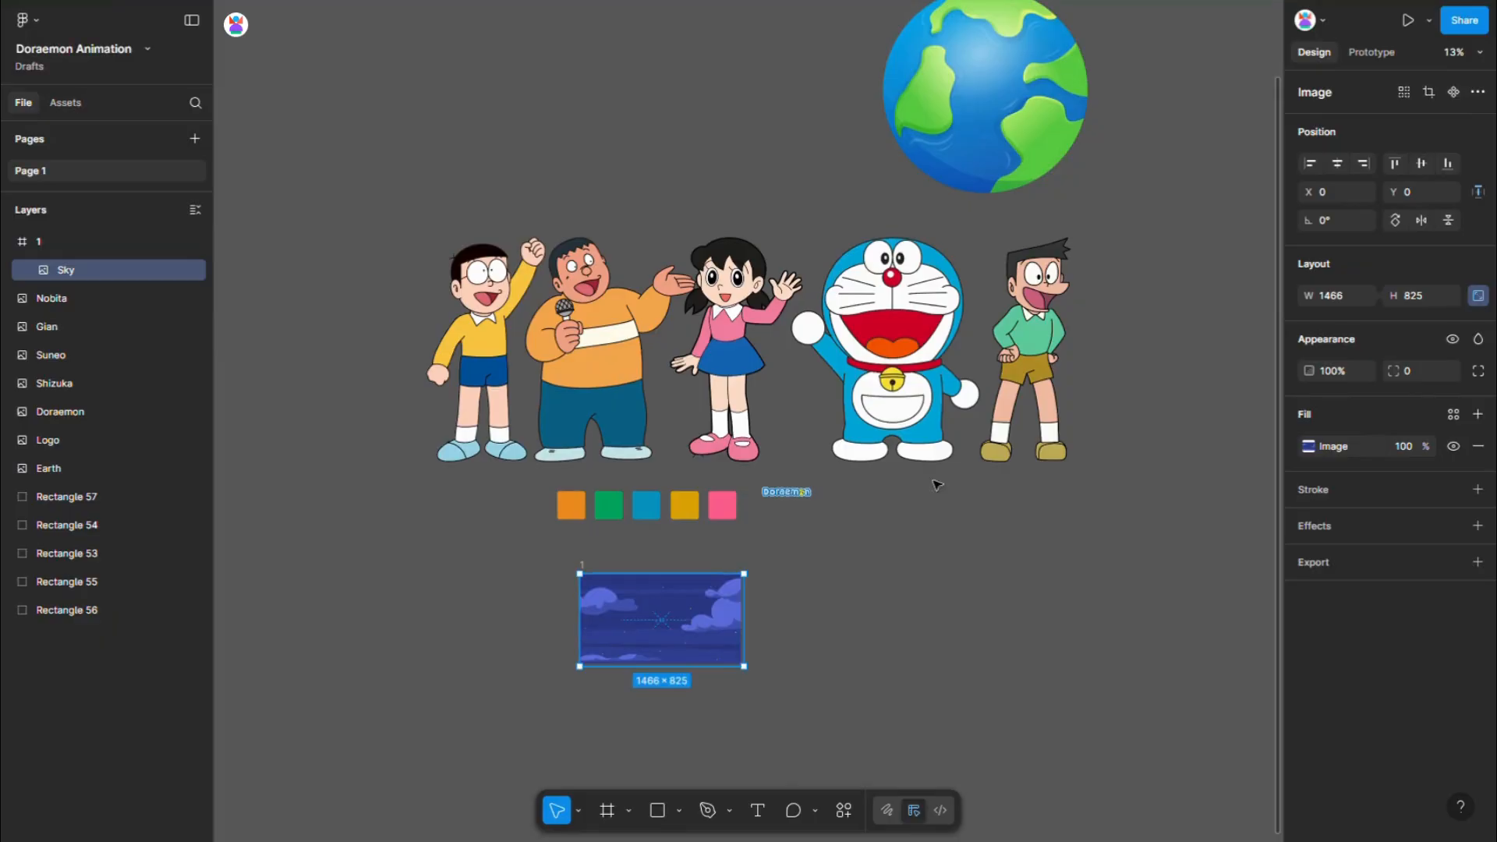
left_click(1345, 165)
left_click(1421, 164)
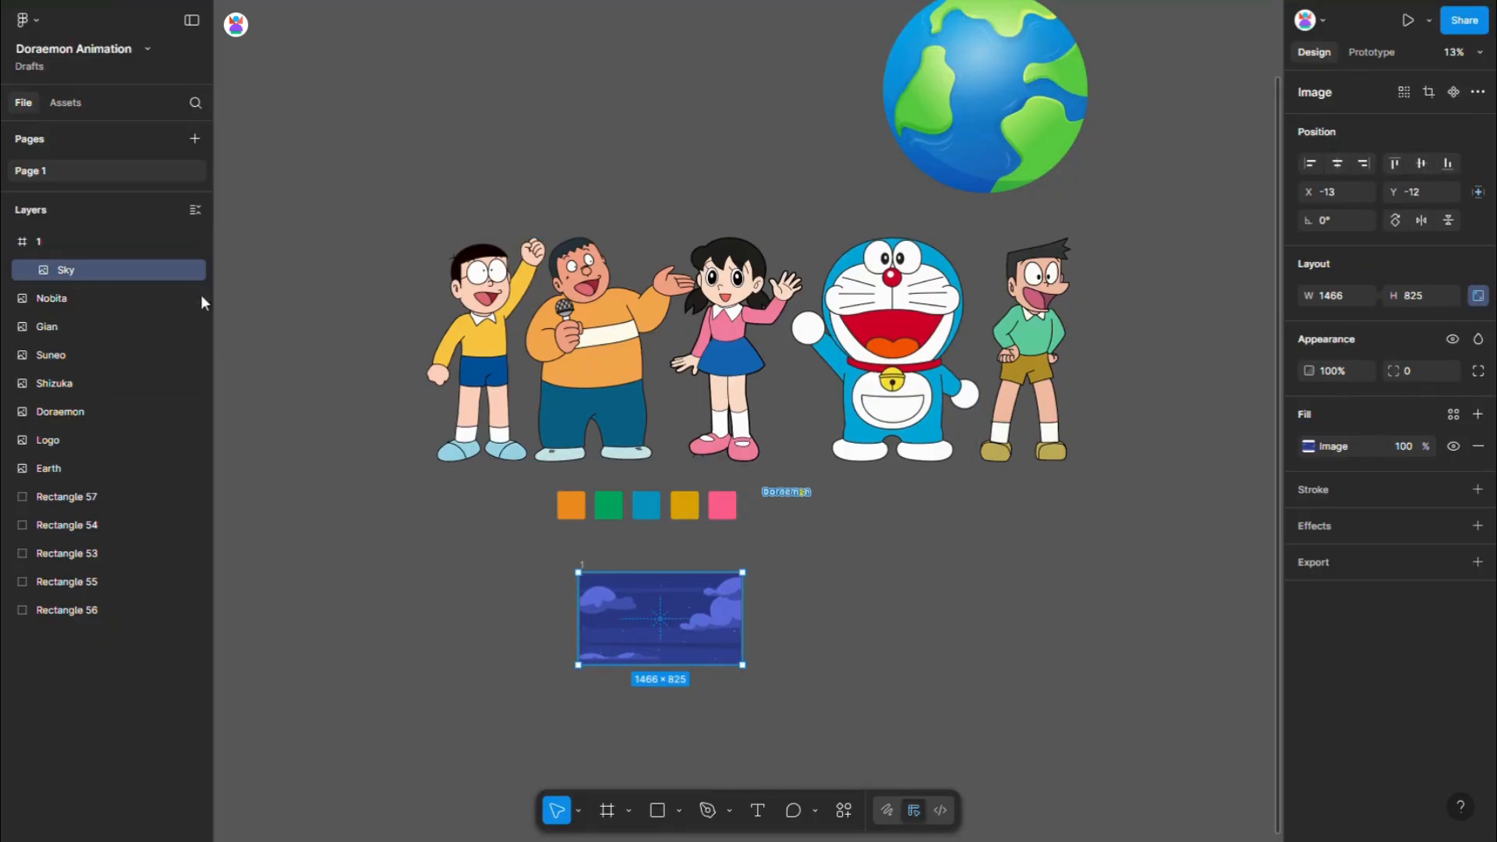
left_click(177, 270)
- Cut the Earth image from the canvas and paste it inside frame 1 above the sky
left_click_drag(995, 84, 672, 668)
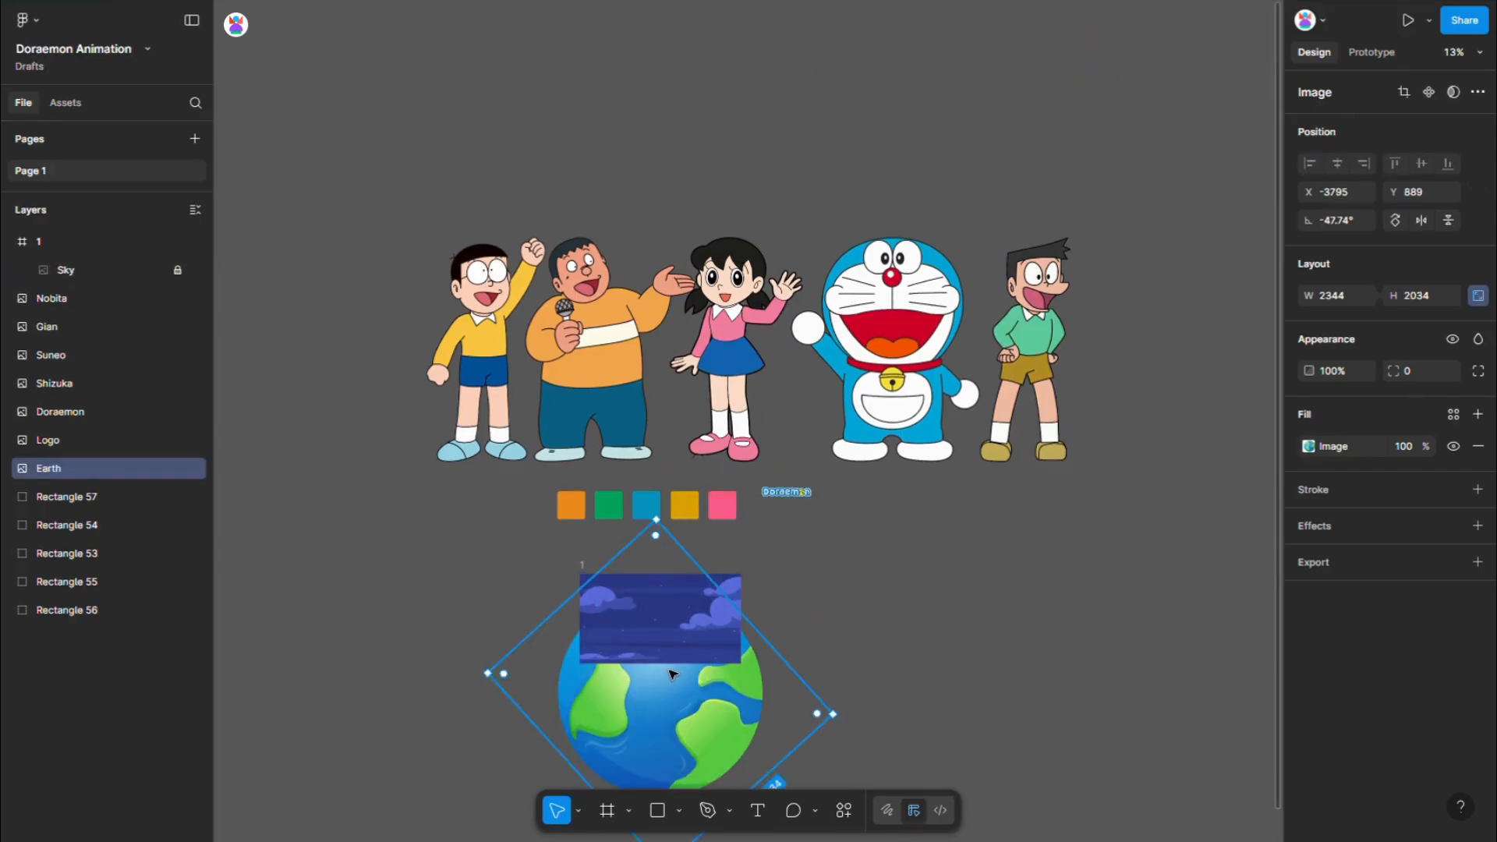
key("ctrl+x")
left_click(667, 636)
key("ctrl+v")
scroll(563, 687, "up", 5)
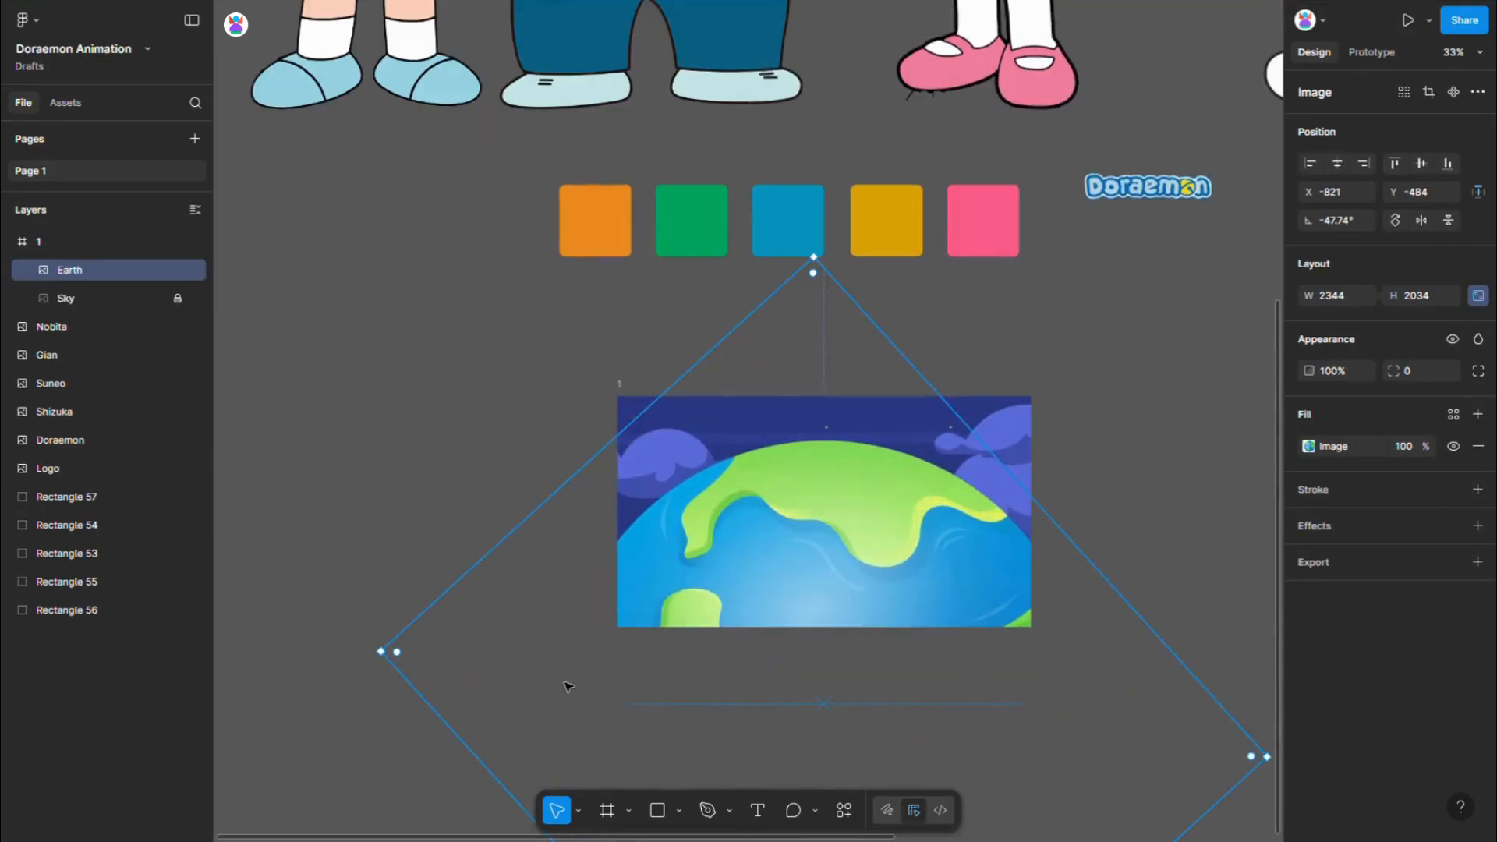
- Centre the Earth image horizontally in frame 1 and lower it to Y -134
left_click(1339, 165)
key("shift+Down")
key("shift+Down")
key("shift+Down")
key("shift+Down")
key("shift+Down")
key("shift+Down")
key("shift+Down")
key("shift+Down")
key("shift+Down")
key("shift+Down")
key("shift+Down")
key("shift+Down")
key("shift+Down")
key("shift+Down")
key("shift+Down")
key("shift+Down")
key("shift+Down")
key("shift+Down")
key("shift+Down")
key("shift+Down")
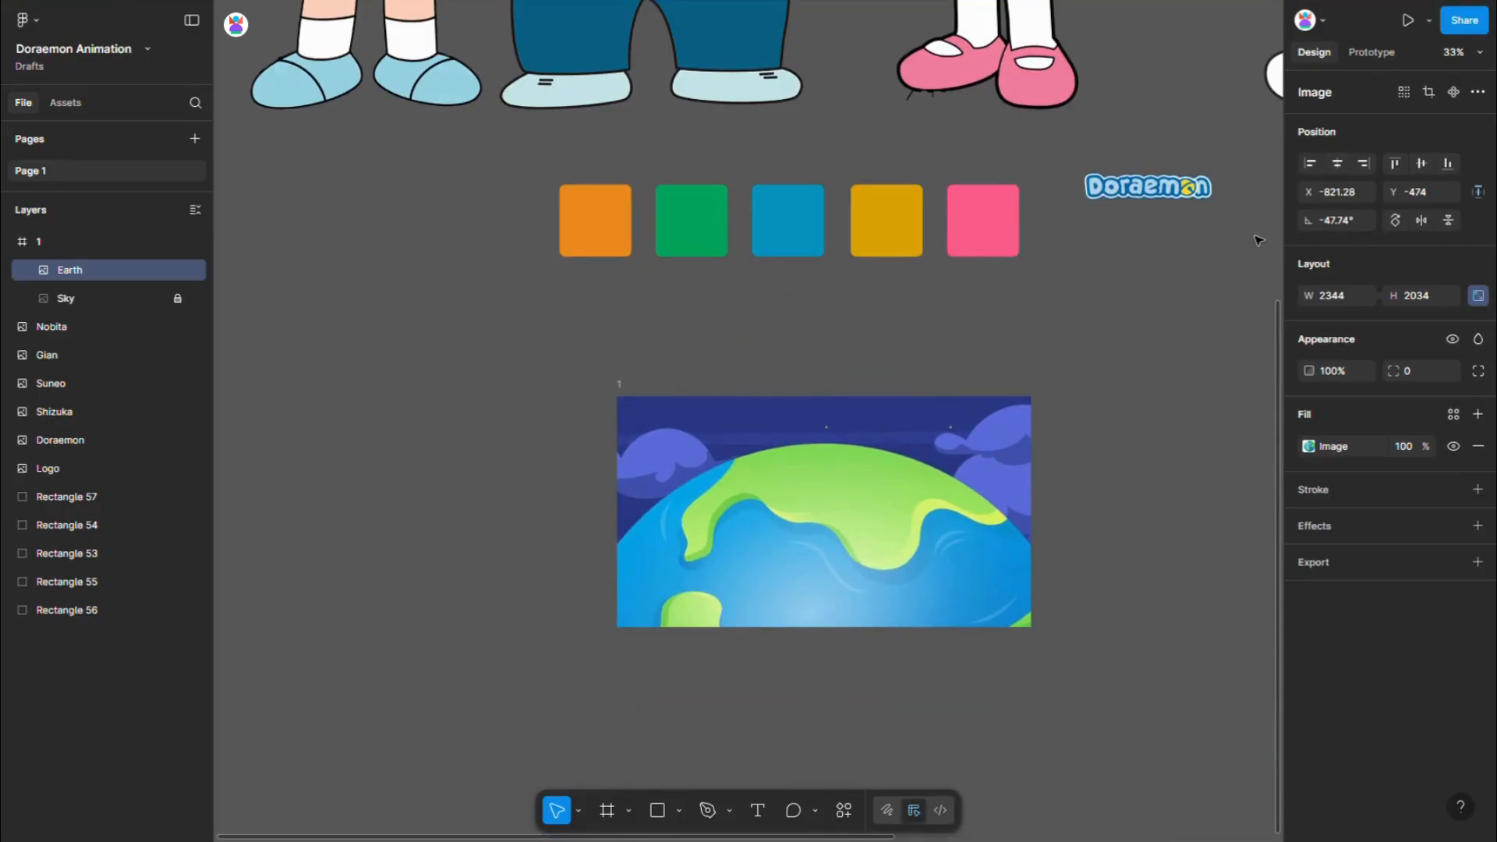
key("shift+Down")
key("shift+Down")
key("shift+Down")
key("shift+Down")
key("shift+Down")
key("shift+Down")
key("shift+Down")
key("shift+Down")
key("shift+Down")
key("shift+Down")
key("shift+Down")
key("shift+Down")
key("shift+Down")
key("shift+Down")
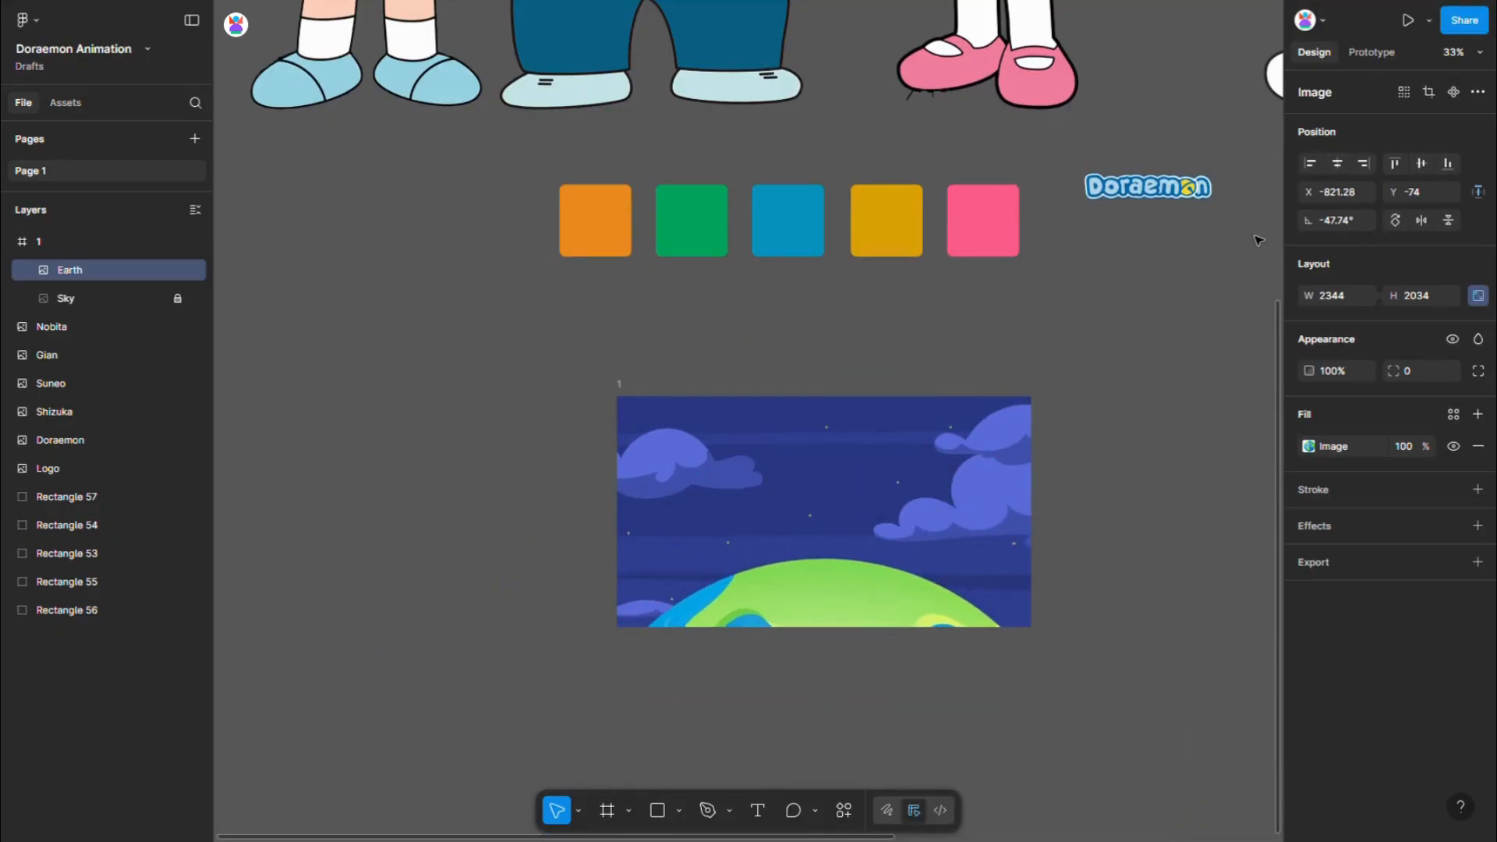
scroll(825, 374, "down", 3)
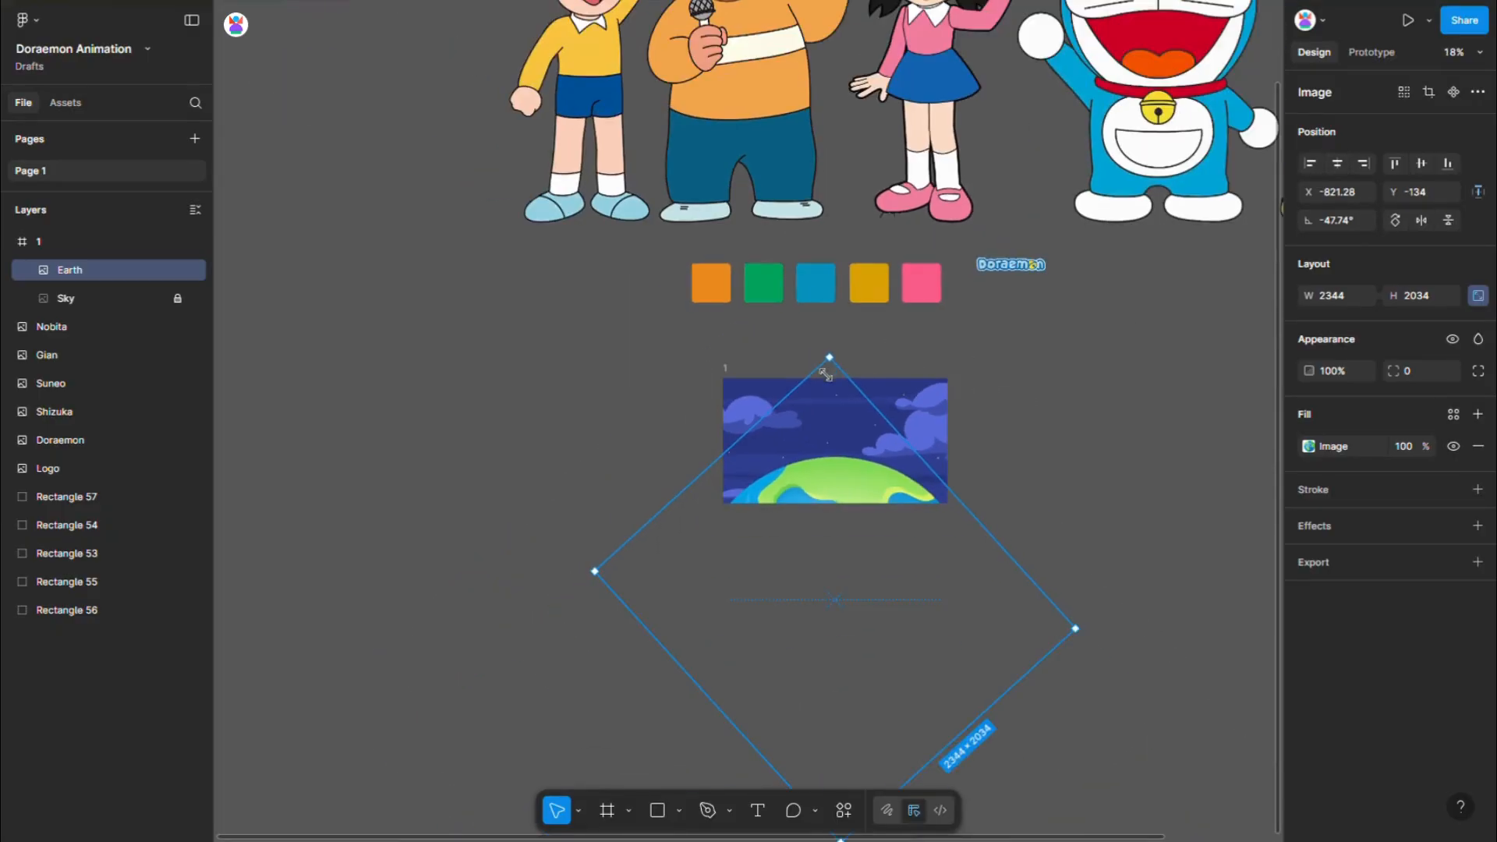
left_click(1017, 366)
- Copy the blue square into frame 1 over the top of the Earth
scroll(1005, 402, "down", 2)
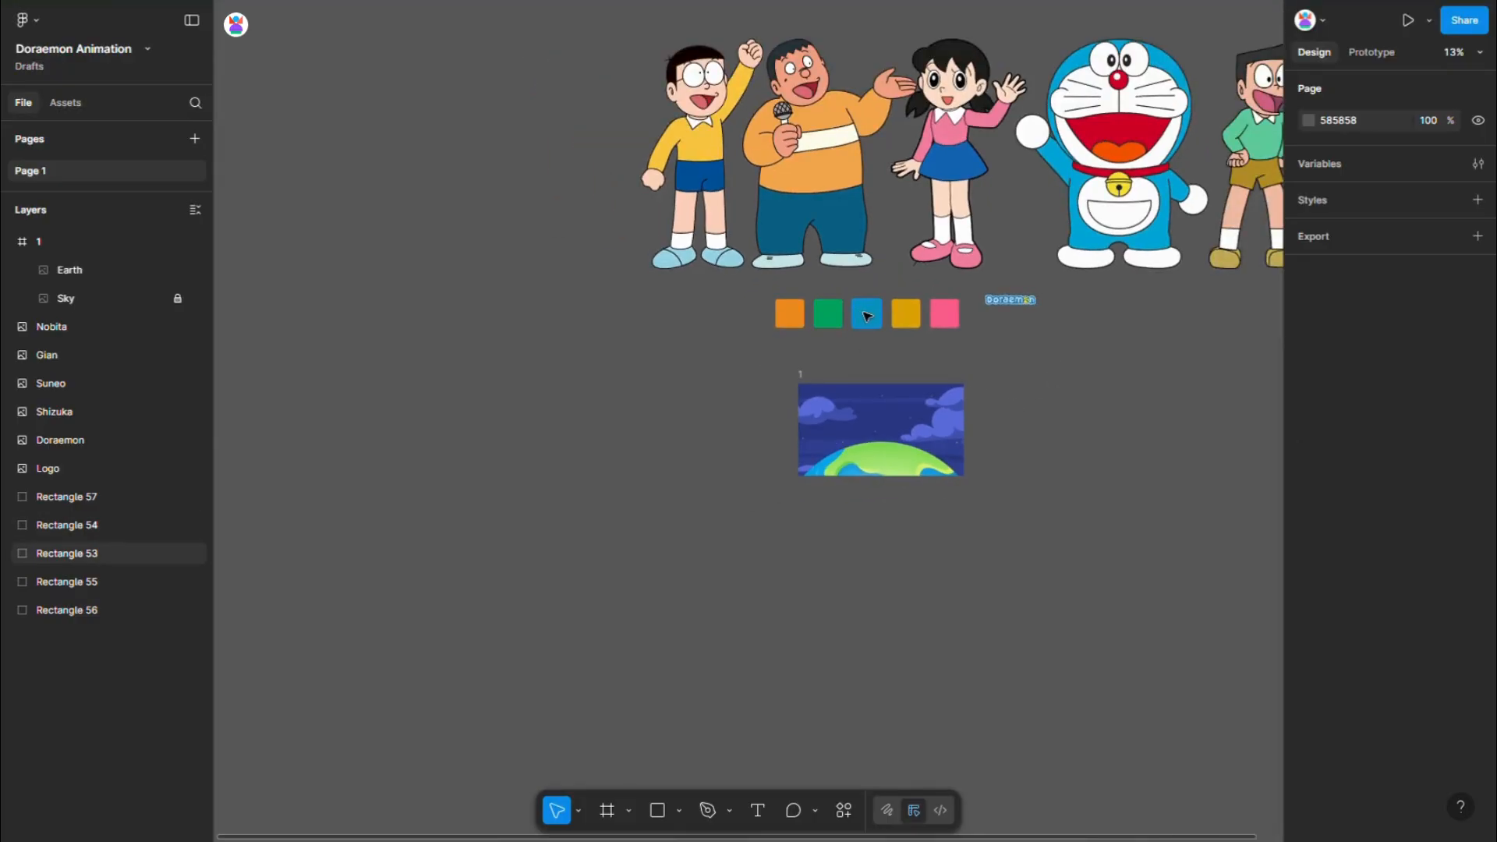
left_click(867, 314)
left_click_drag(869, 315, 882, 438)
scroll(883, 438, "up", 3)
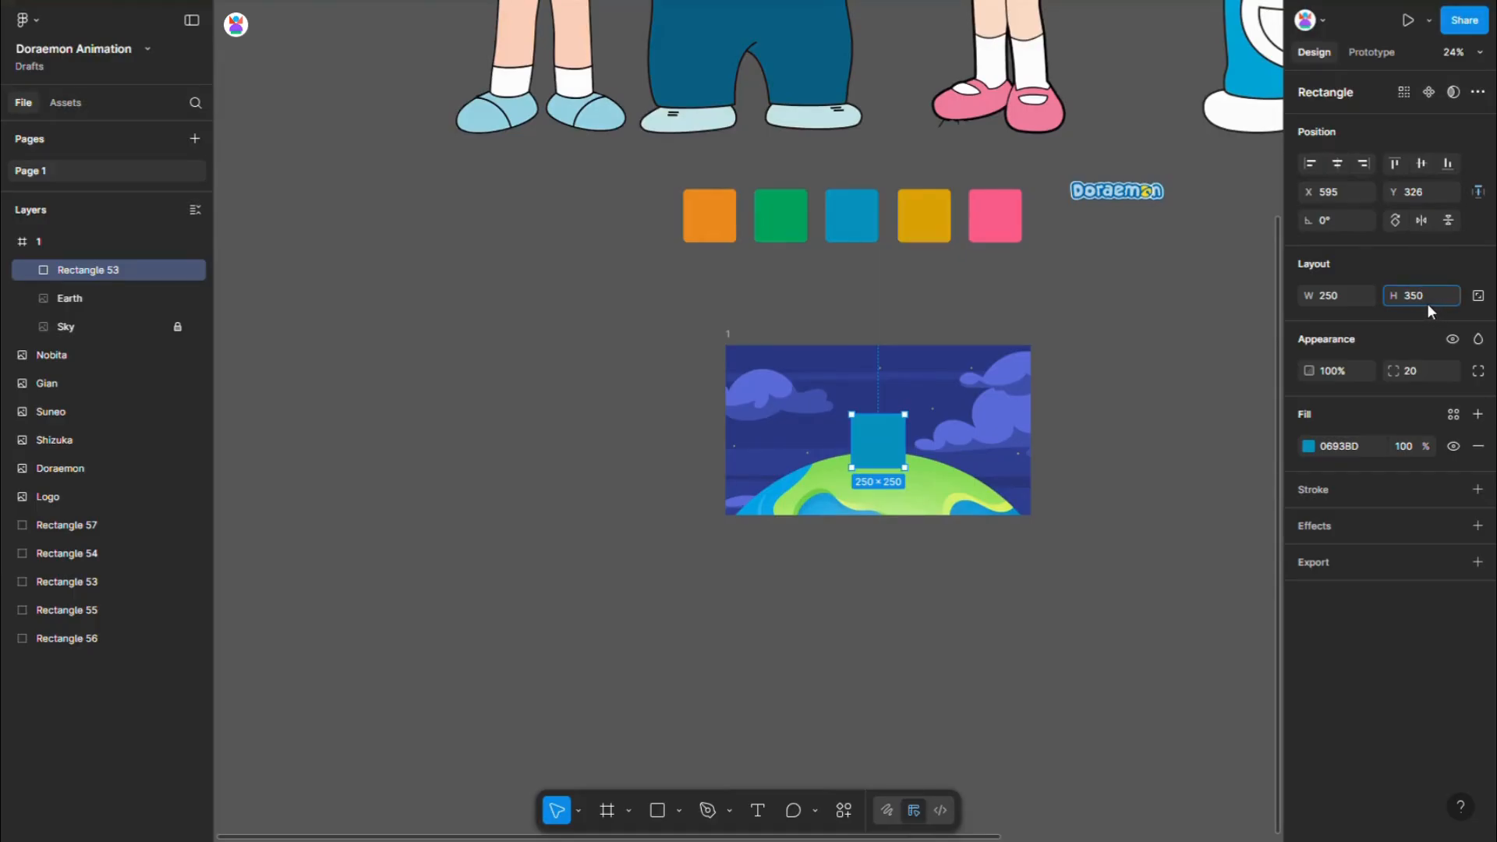
- Set the blue rectangle in frame 1 to 350 wide and 300 high
left_click(1331, 296)
type("350")
key("Return")
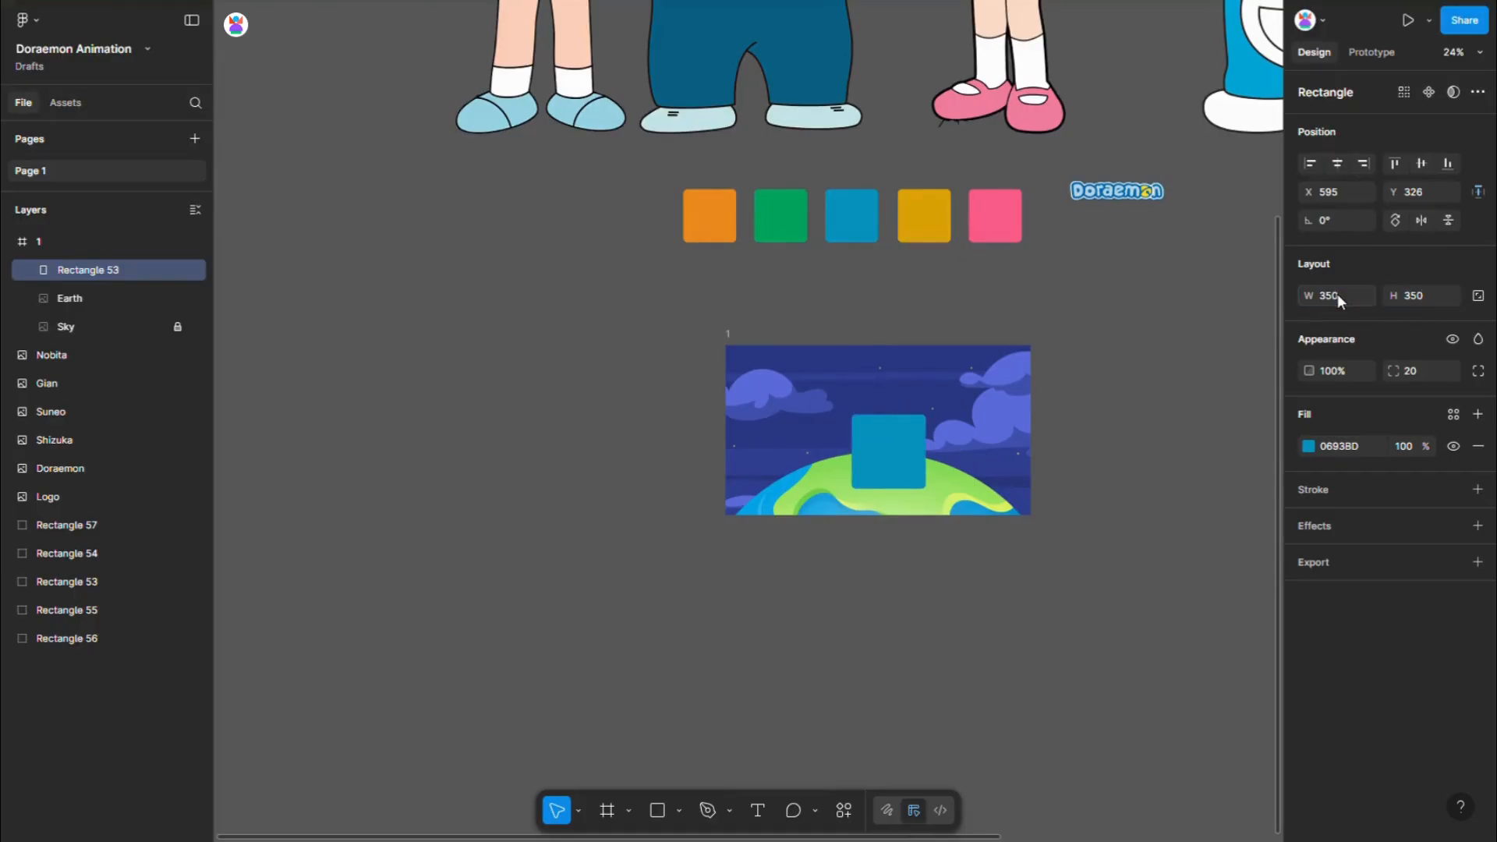
left_click(1427, 296)
key("Return")
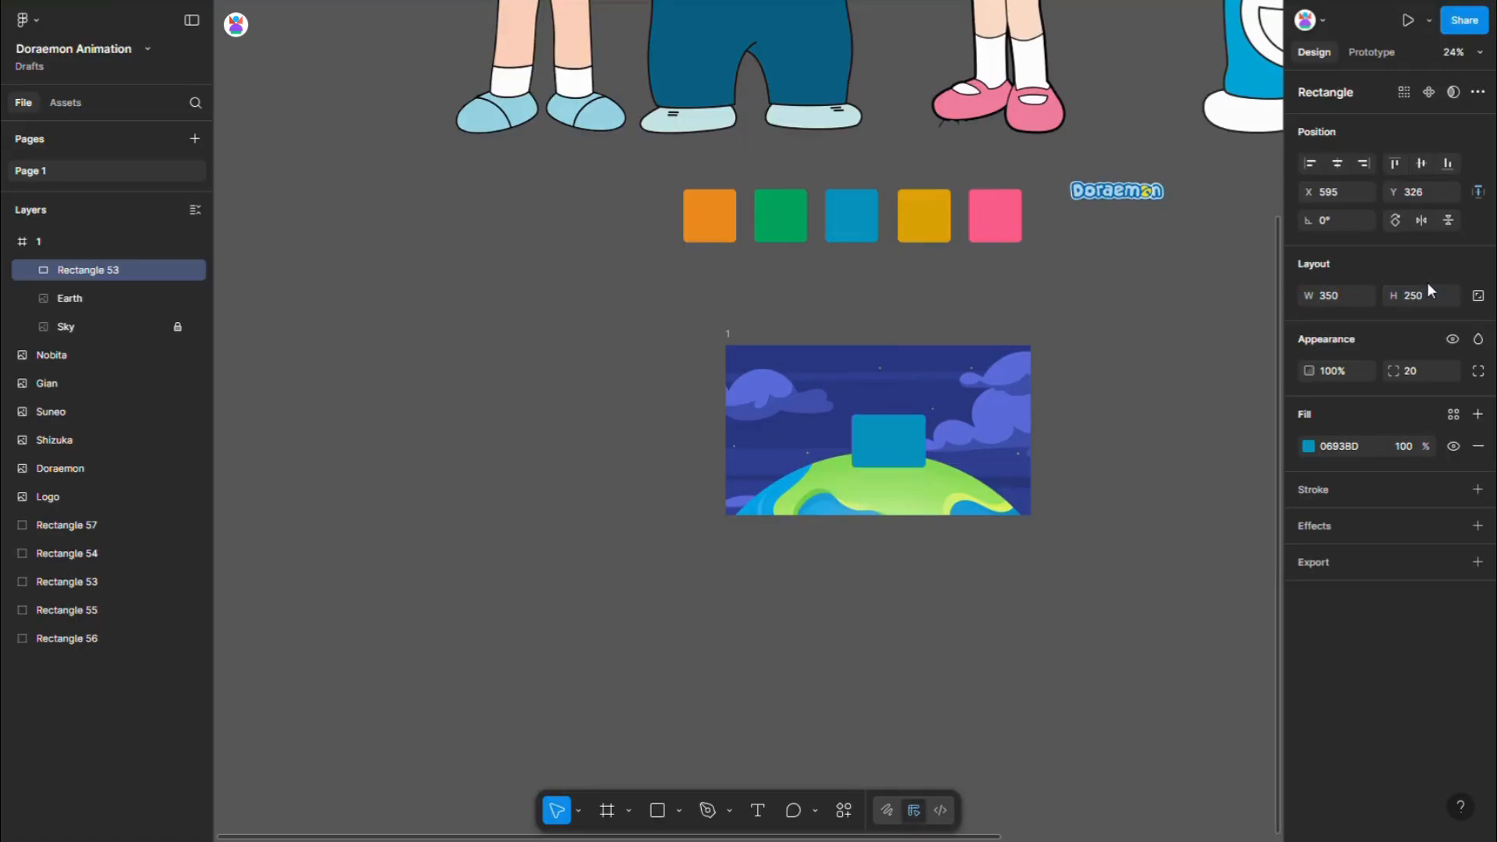
left_click(1436, 296)
type("300")
key("Return")
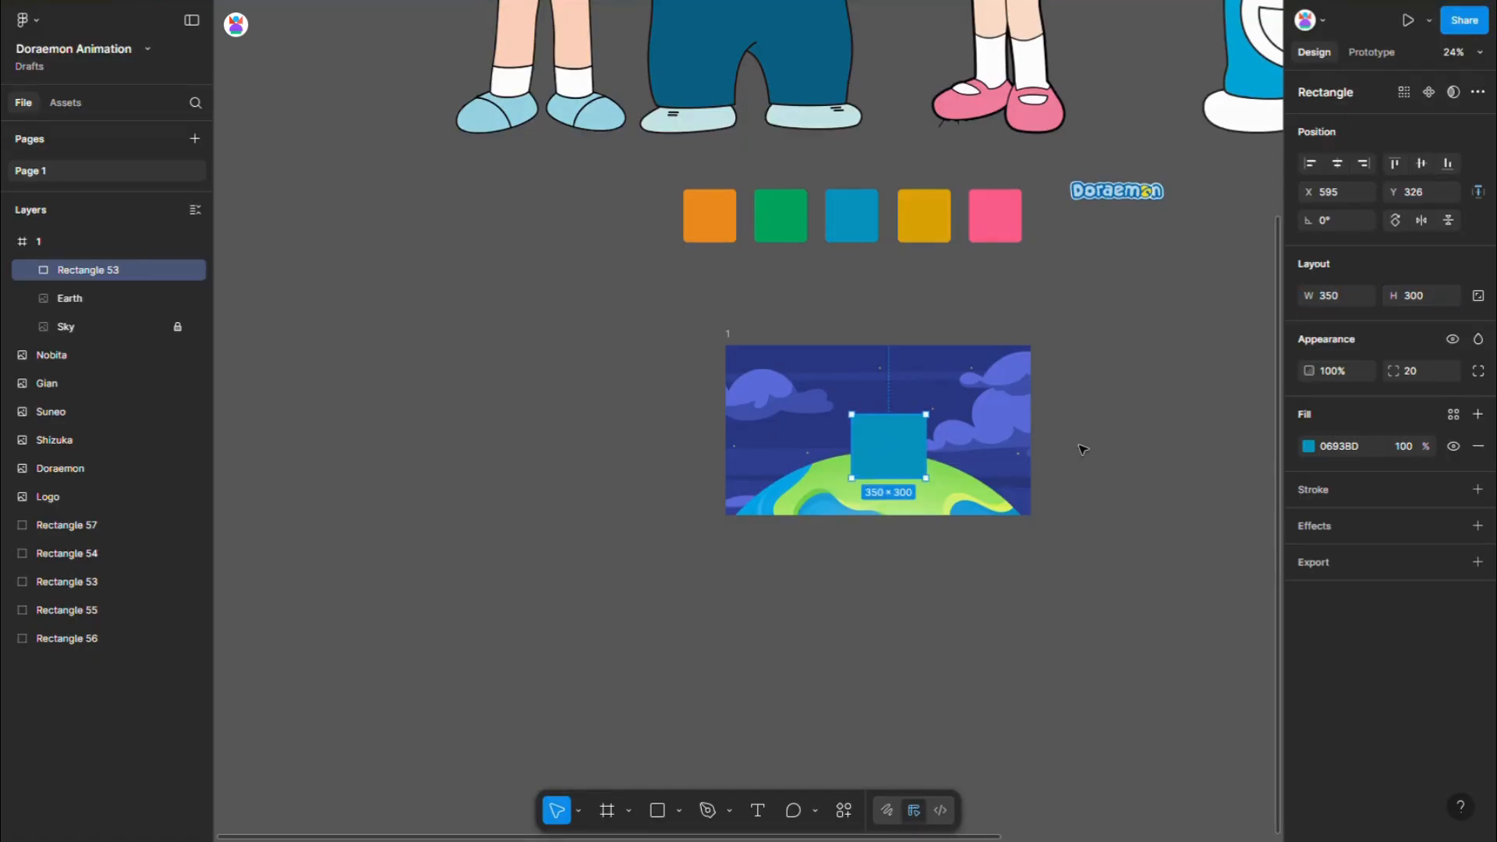
- Centre the blue rectangle horizontally in frame 1 and raise it to about Y 277
scroll(1081, 446, "up", 2)
left_click(1337, 164)
left_click_drag(797, 453, 797, 437)
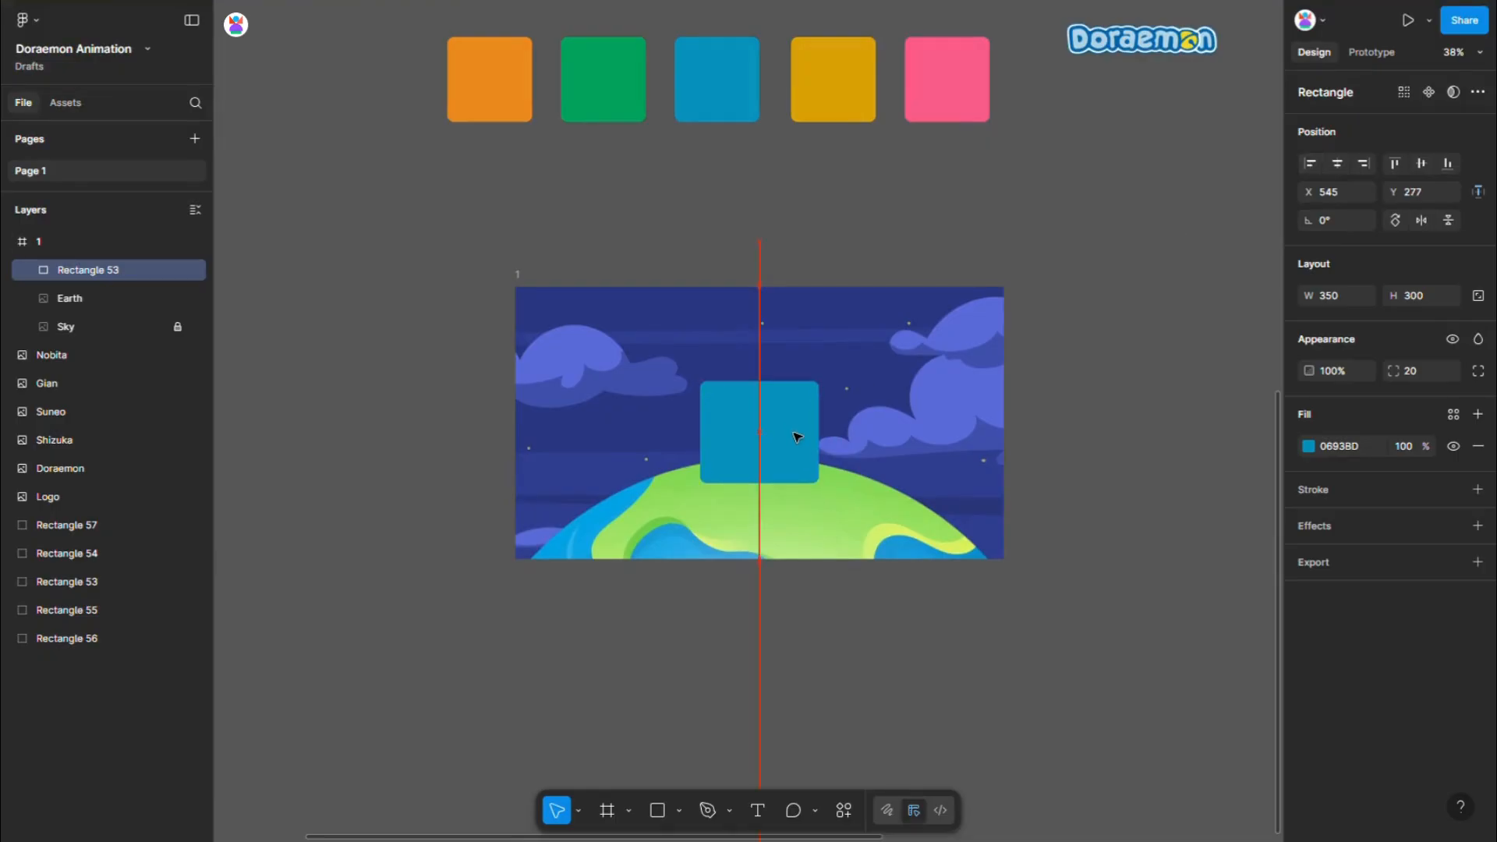
- Duplicate the Doraemon image beside frame 1 and set the copy's height to 350 with its proportions kept
scroll(794, 435, "down", 4)
left_click(1040, 173)
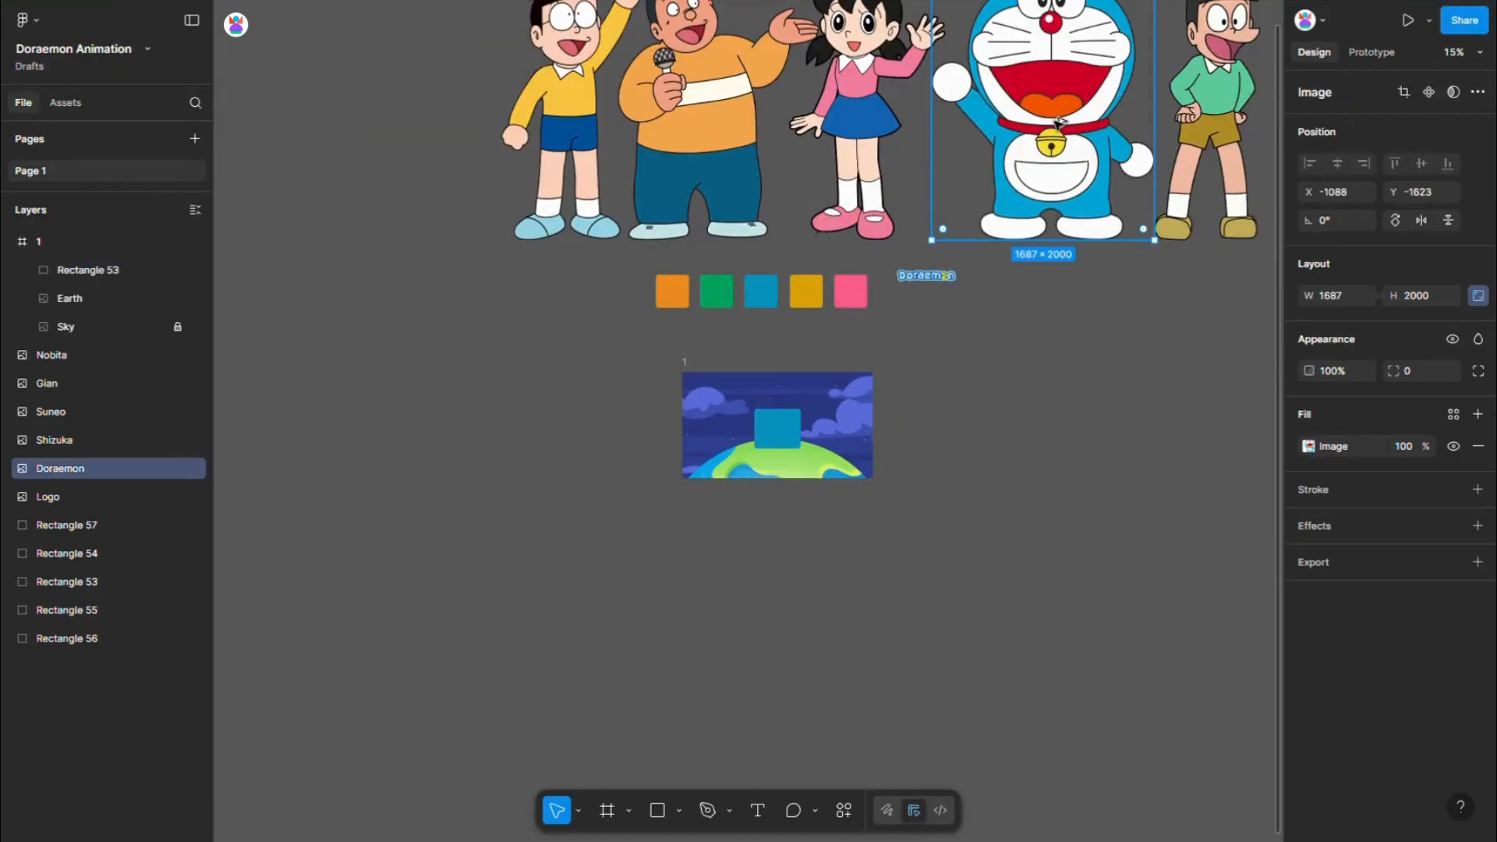
left_click_drag(1057, 123, 1023, 463, "alt")
type("350")
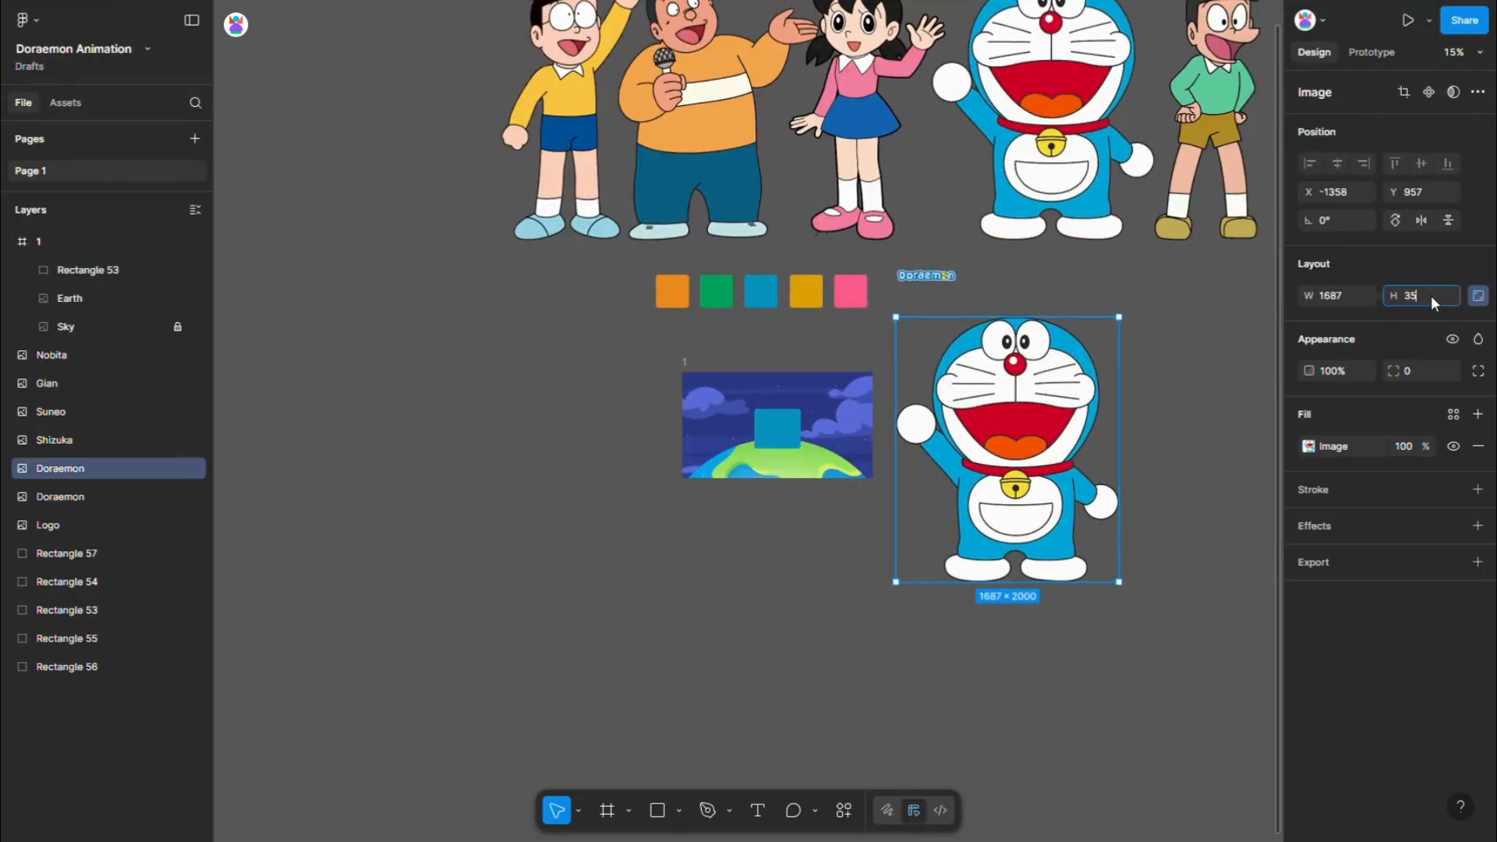
key("Return")
- Move the small Doraemon copy into frame 1, in front of the blue rectangle
scroll(765, 374, "up", 3)
left_click_drag(1056, 303, 810, 430)
left_click(1119, 454)
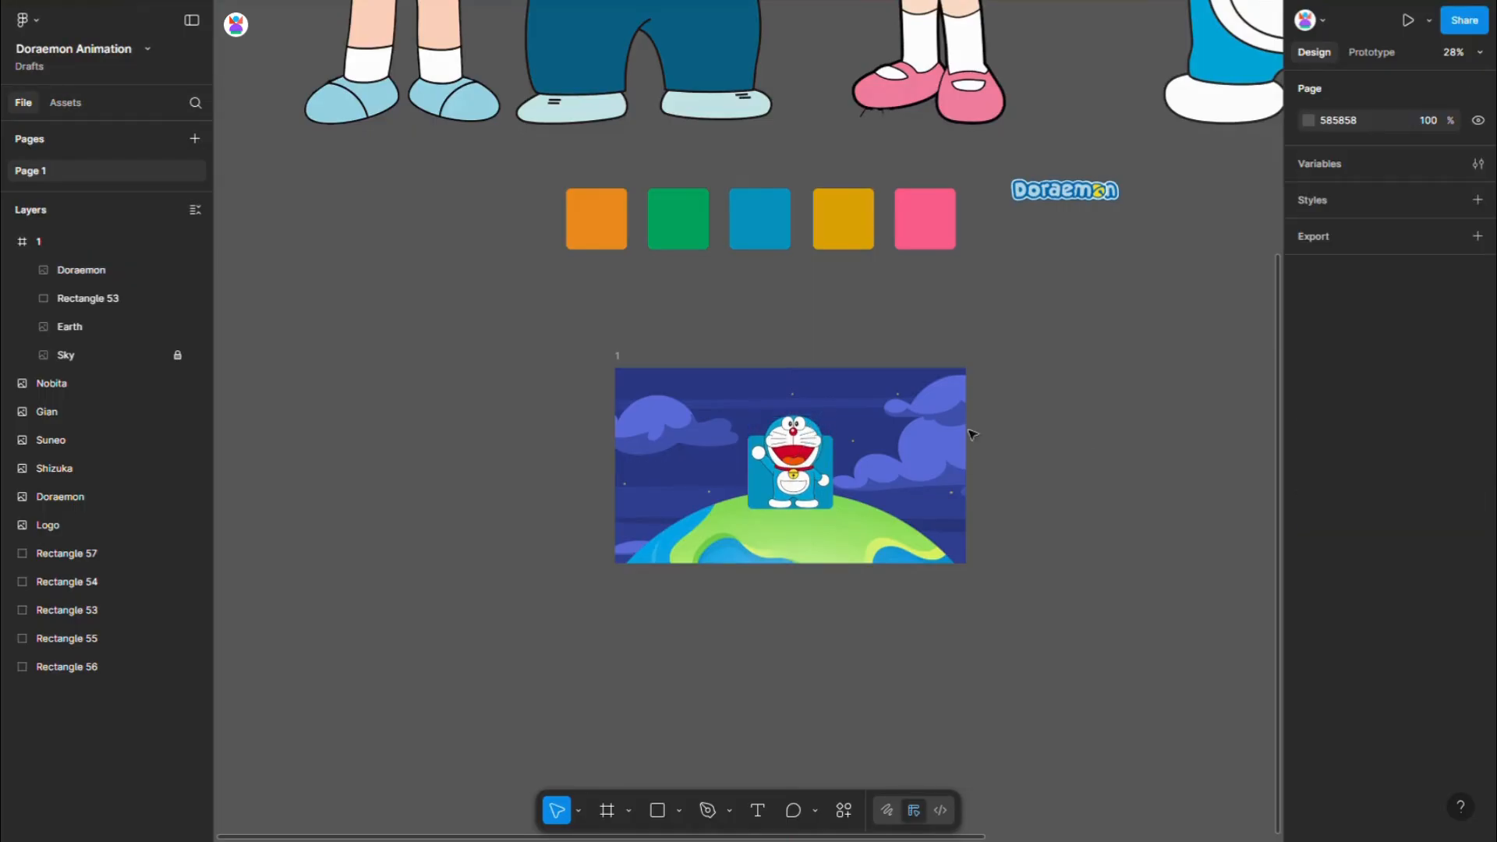
- Copy the yellow square into the lower-right area of frame 1
scroll(963, 417, "down", 3)
scroll(967, 423, "down", 2)
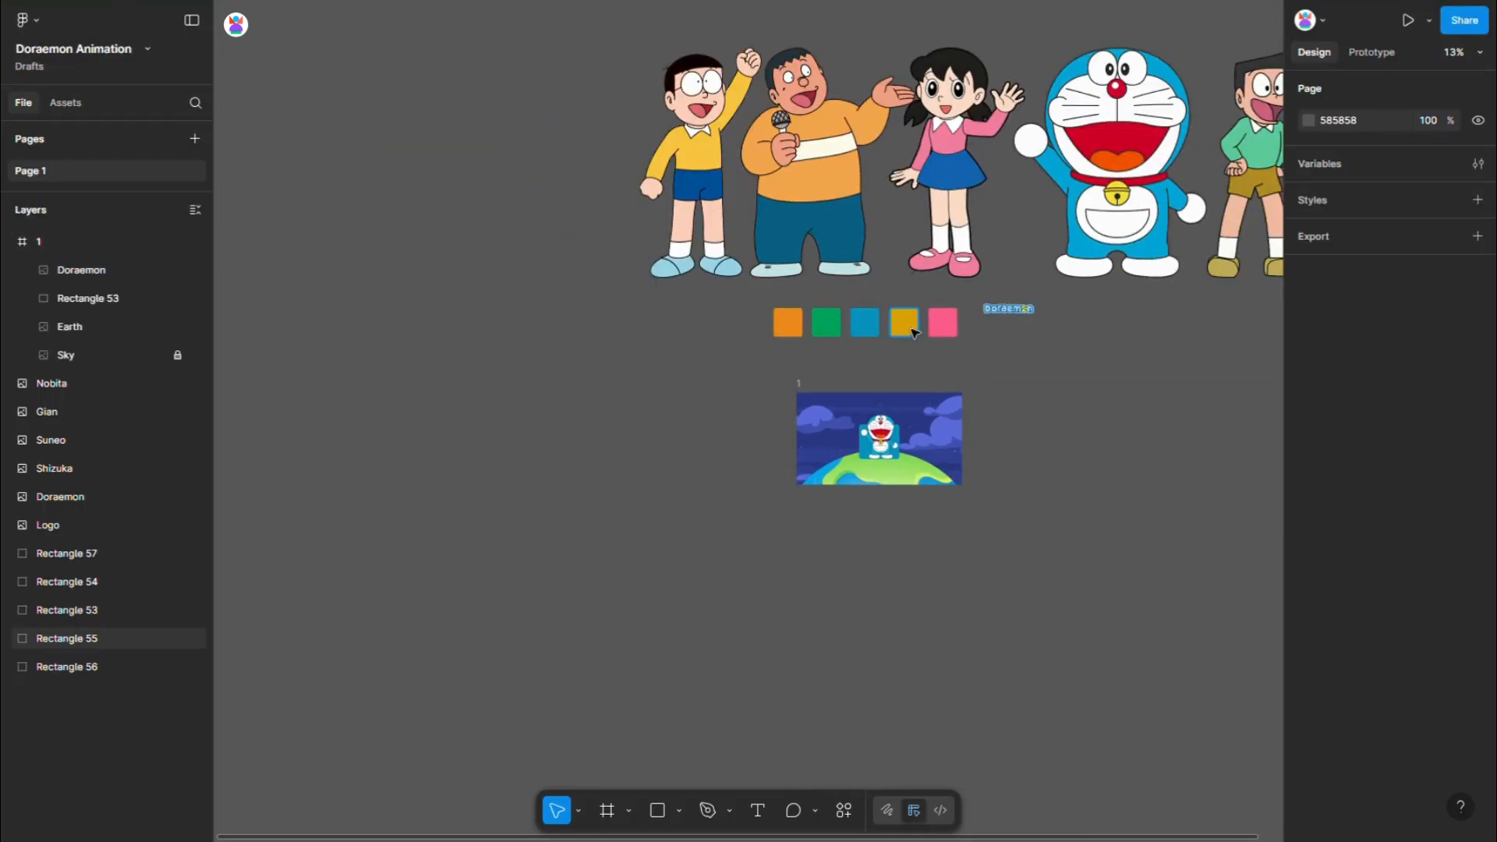
left_click_drag(919, 334, 950, 468)
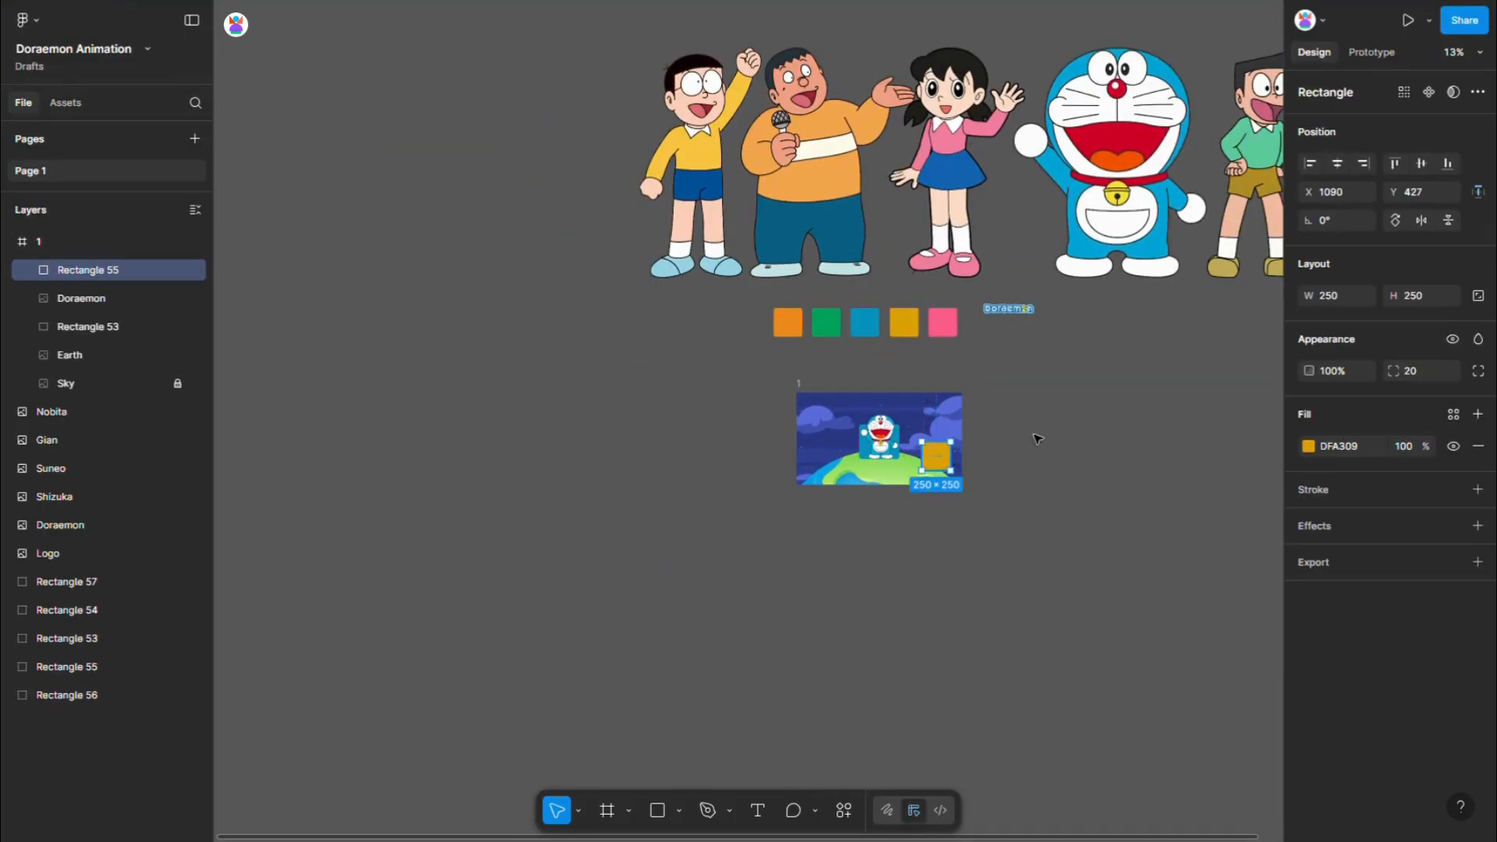
- Resize the yellow rectangle in frame 1 to 200 wide and 250 high
type("200")
key("Return")
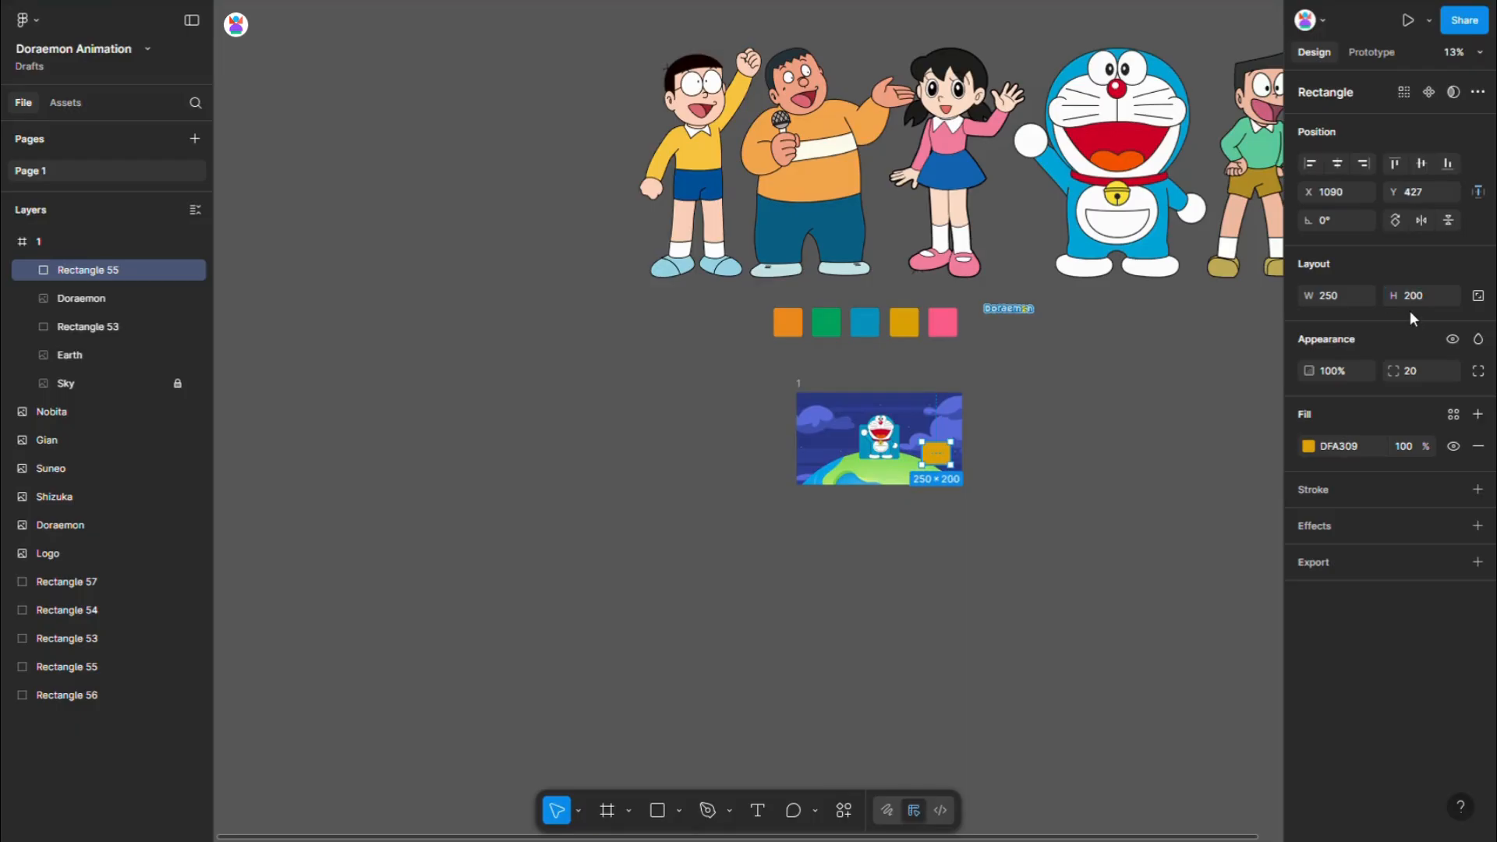
scroll(959, 460, "up", 4)
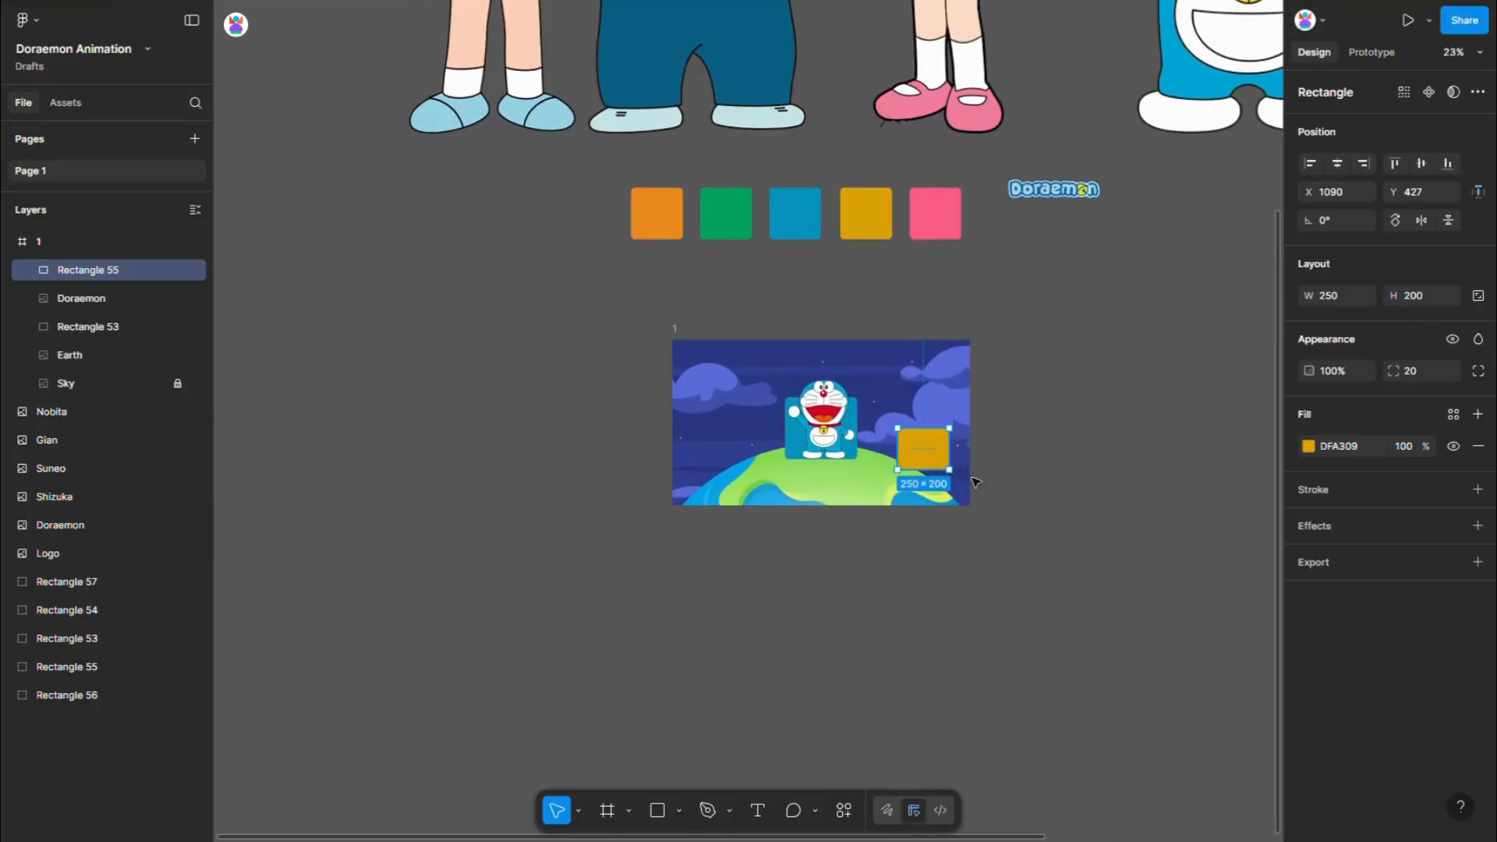
scroll(975, 481, "up", 2)
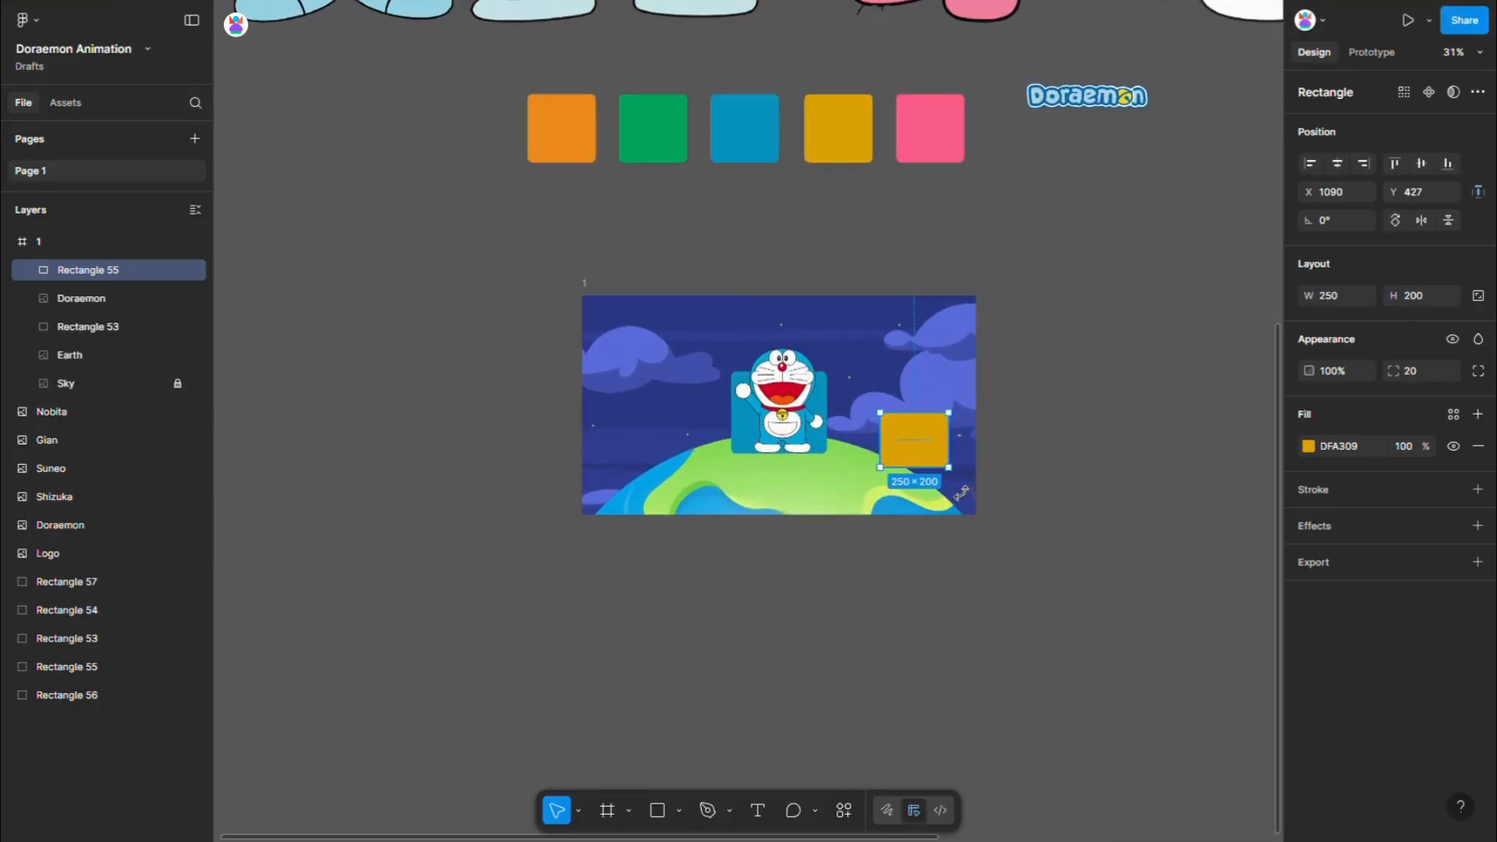
left_click(1427, 293)
type("250")
left_click(1350, 295)
type("200")
key("Return")
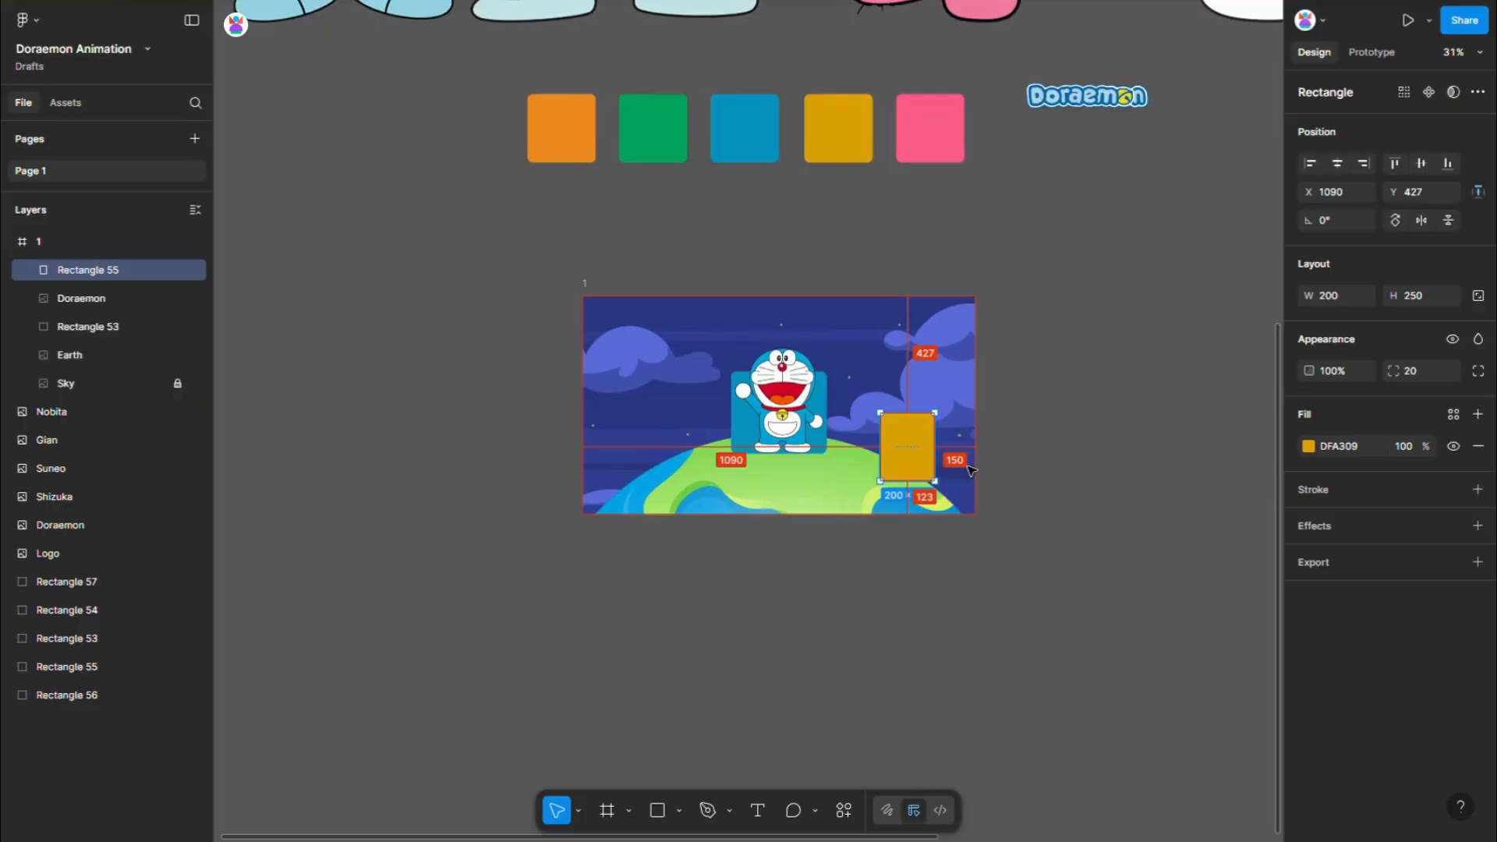
- Nudge the yellow rectangle down in frame 1 to Y 500
key("alt+Down")
key("alt+Down")
key("alt+Down")
key("alt+Down")
key("alt+Down")
key("alt+Down")
key("alt+Down")
key("alt+Down")
key("alt+Down")
key("alt+Down")
key("alt+Down")
key("alt+Down")
key("alt+Down")
key("alt+Down")
key("alt+Down")
key("alt+Down")
key("alt+Down")
key("alt+Down")
key("alt+Down")
key("alt+Down")
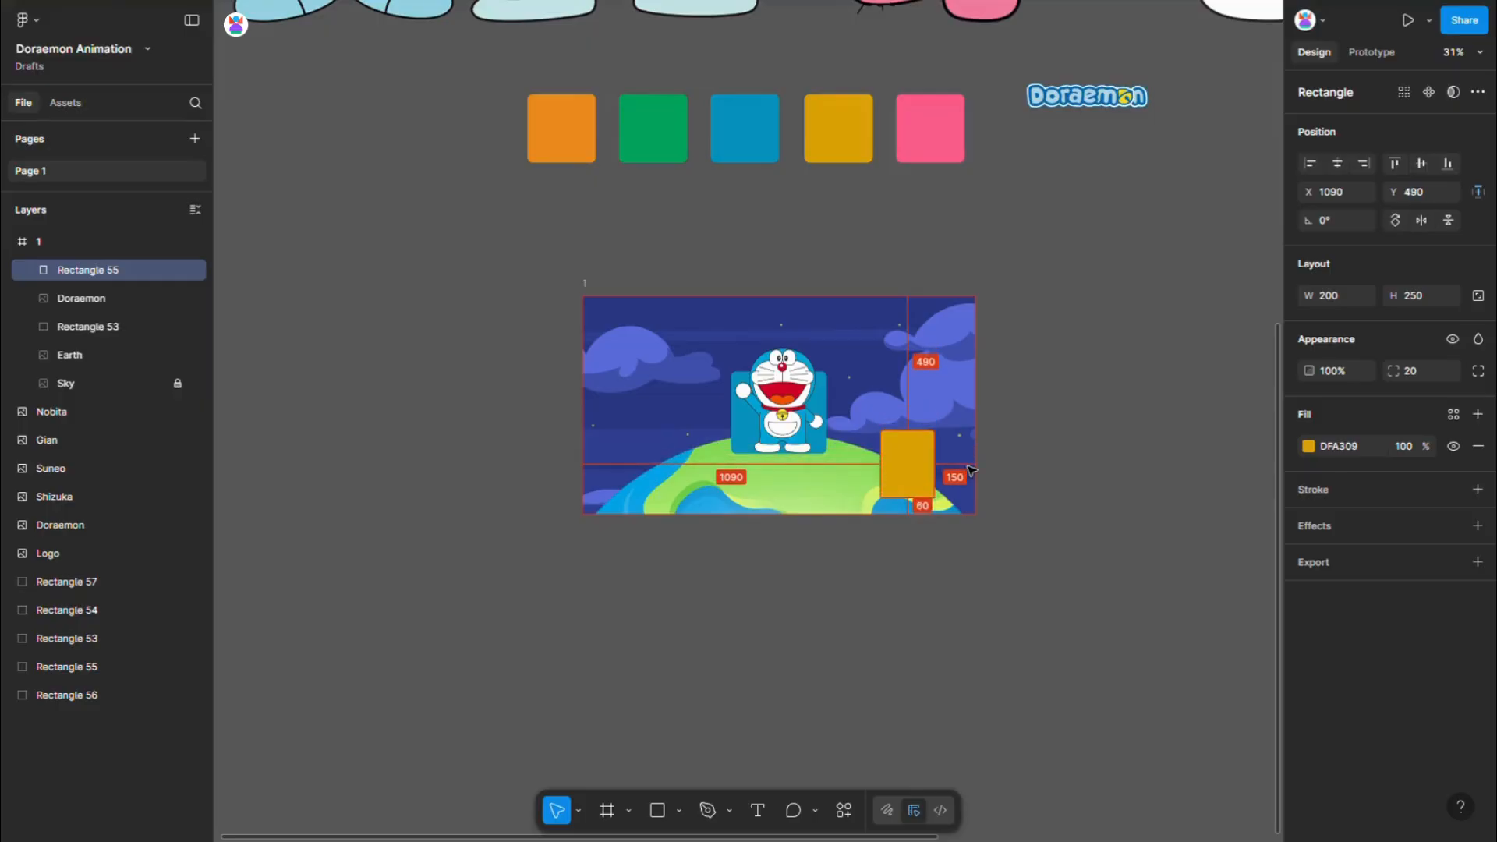
key("alt+Down")
key("alt+Down")
key("alt+Down")
key("alt+Down")
key("alt+Down")
key("alt+Down")
key("alt+Down")
key("alt+Down")
key("alt+Down")
key("alt+Down")
- Move the green square into the lower-left area of frame 1 at Y 500 and set its width to 200
scroll(1010, 462, "down", 3)
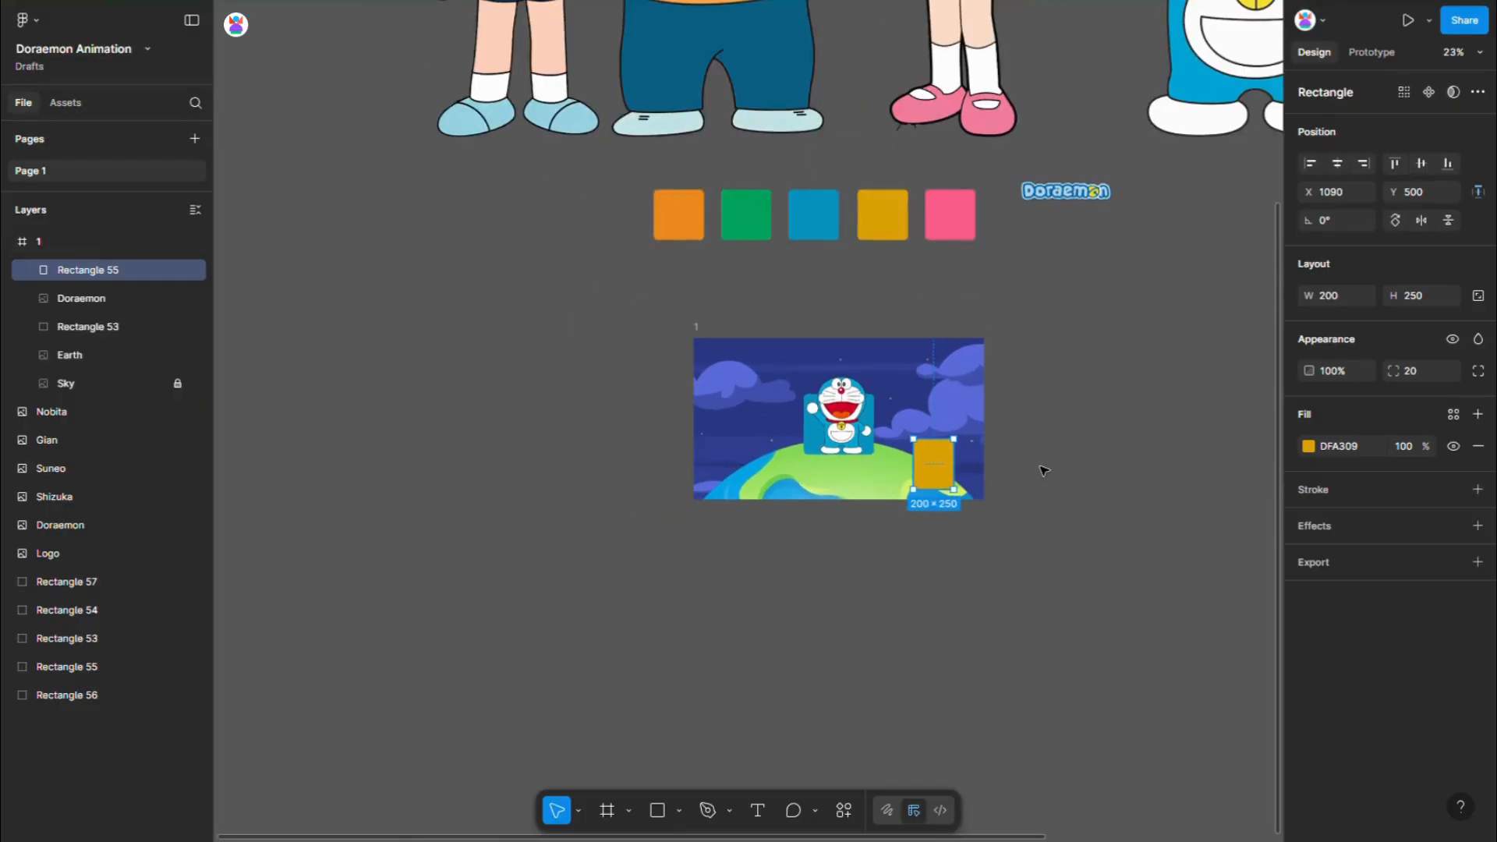
scroll(1042, 468, "down", 1)
scroll(541, 290, "down", 2)
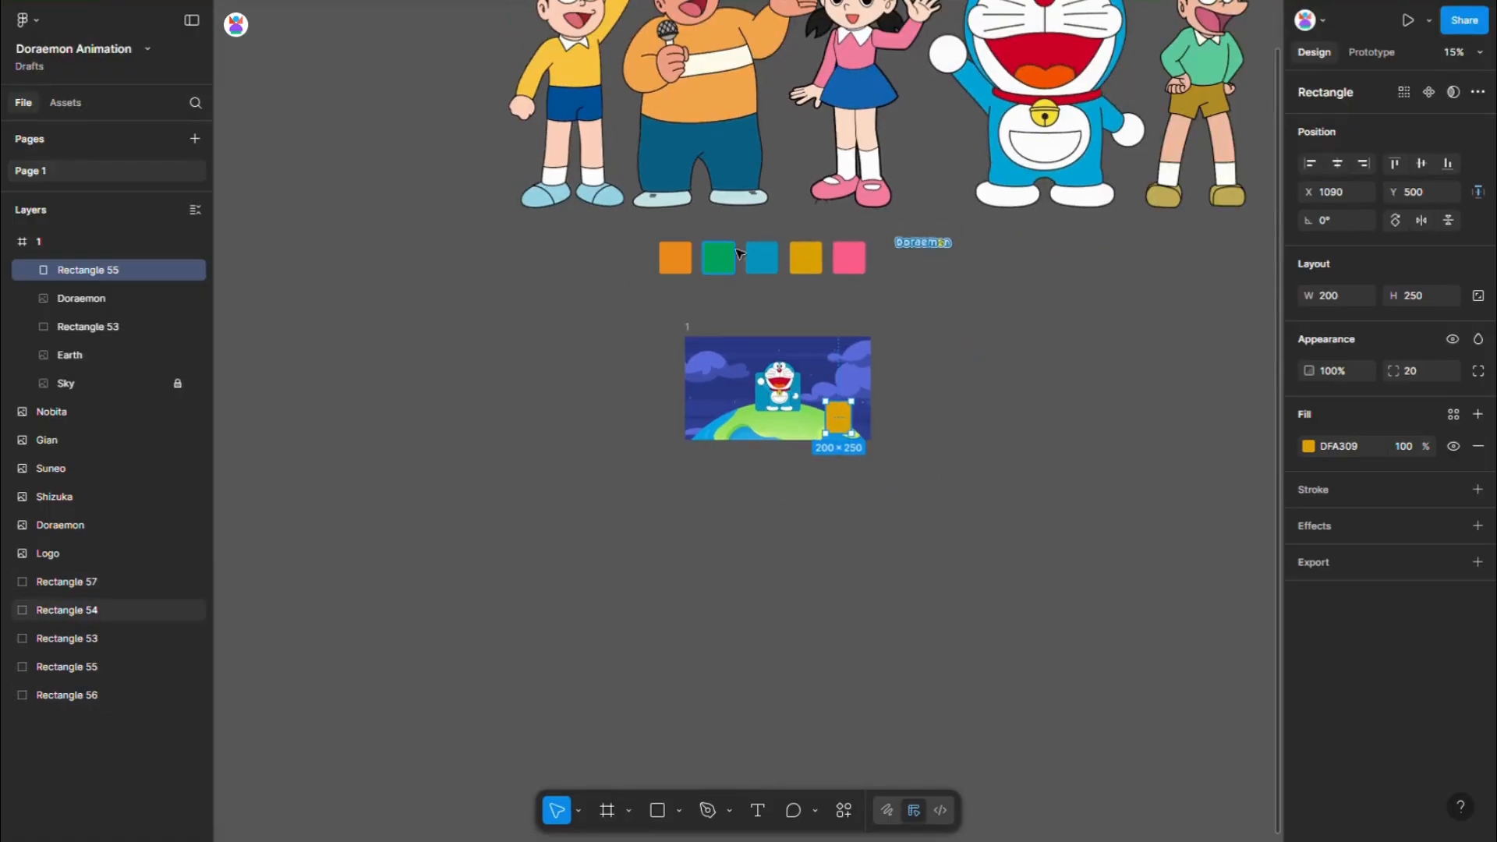
left_click_drag(725, 263, 733, 424)
left_click(1346, 296)
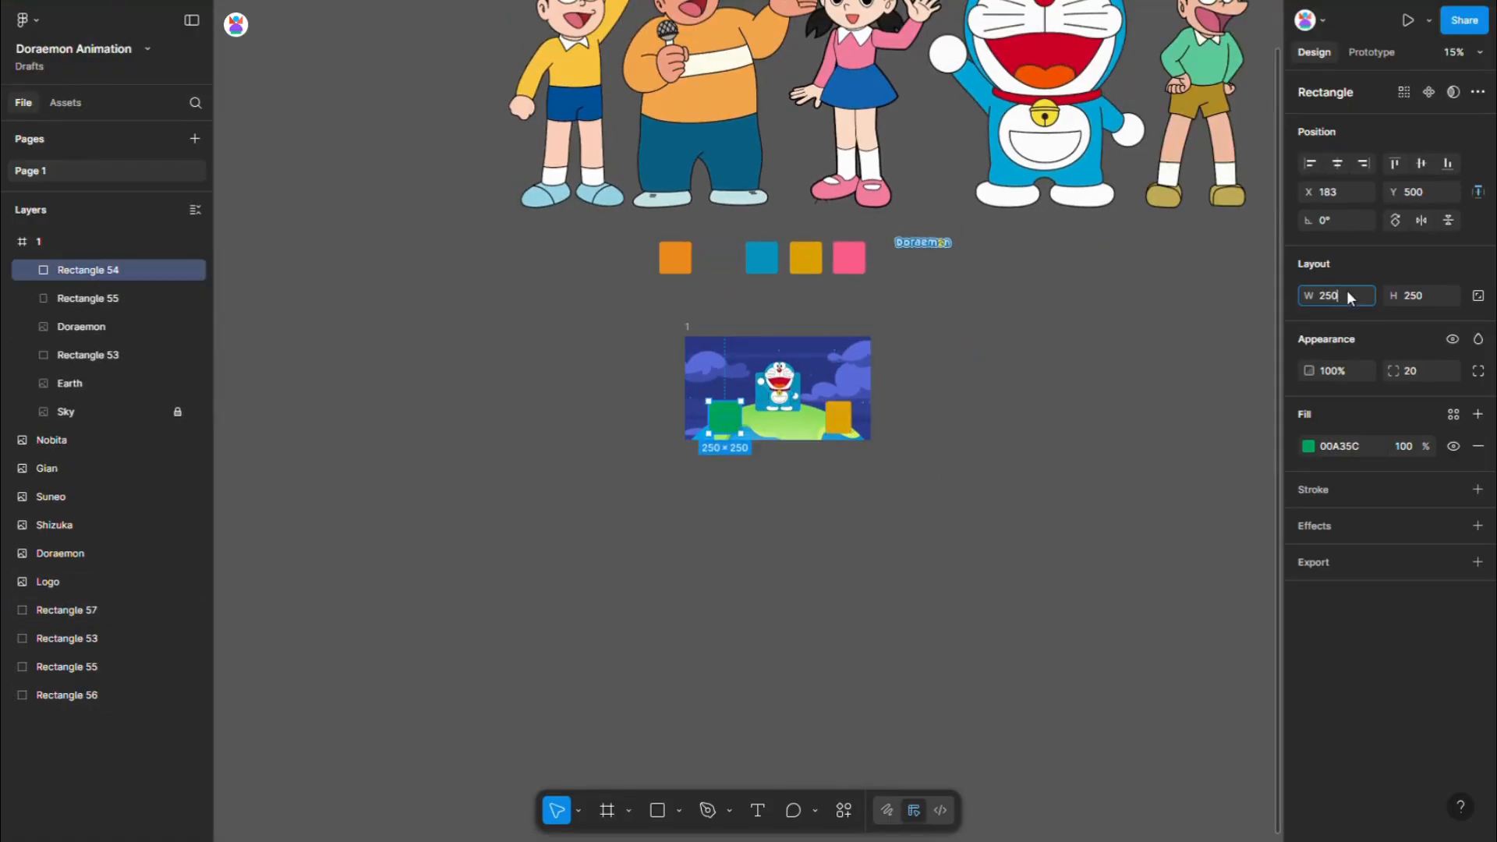
type("200")
key("Return")
- Nudge the green rectangle left in frame 1 to X 150
scroll(726, 357, "up", 3)
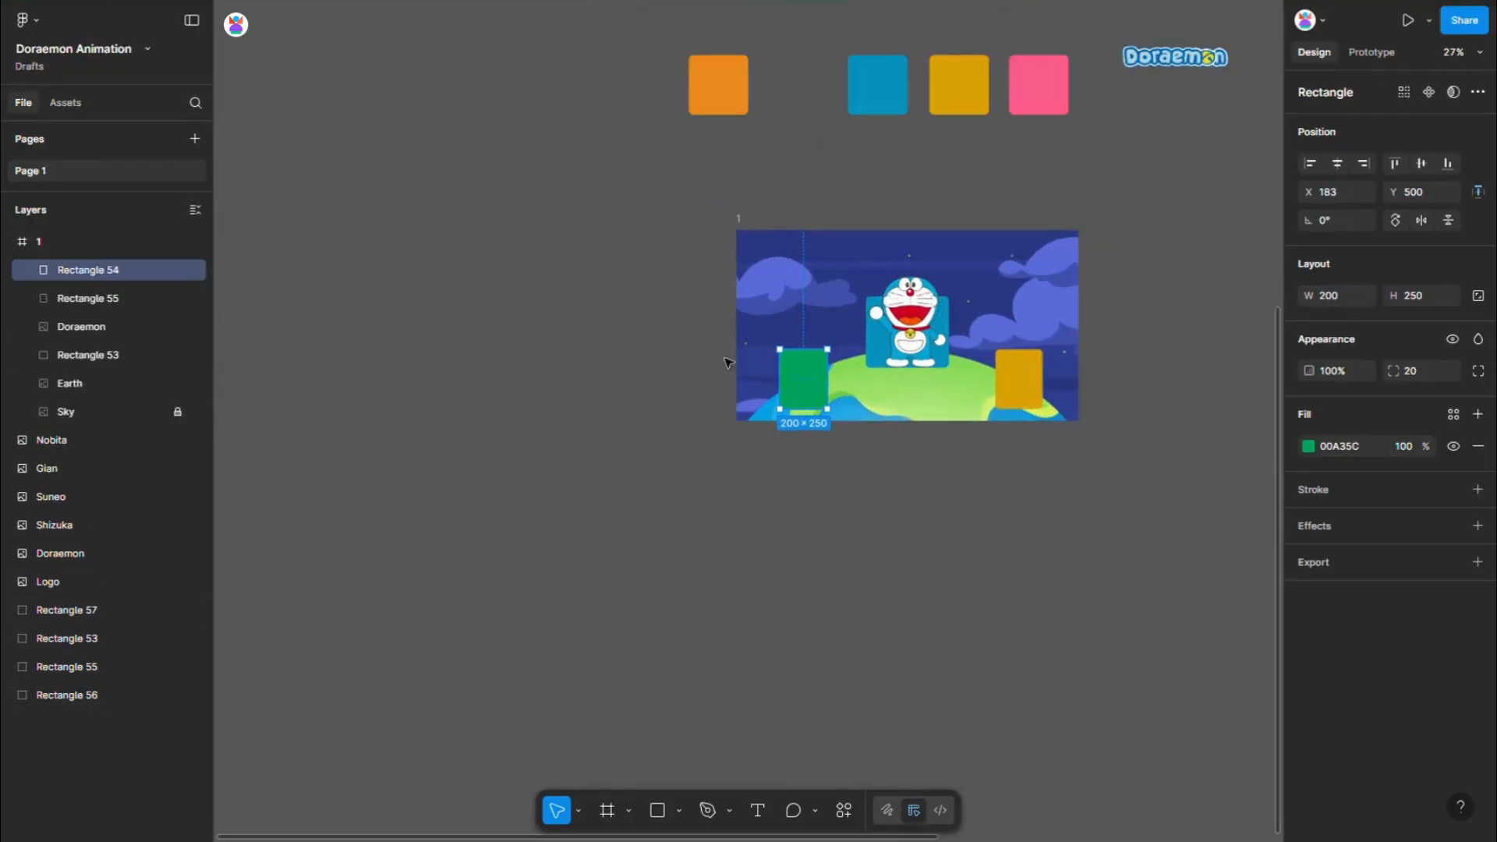
key("Left")
key("Left")
key("Left")
key("Left")
key("Left")
key("Left")
key("Left")
key("Left")
key("Left")
key("Left")
key("Left")
key("Left")
key("Left")
key("Left")
key("Left")
key("Left")
key("Left")
key("Left")
key("Left")
key("Left")
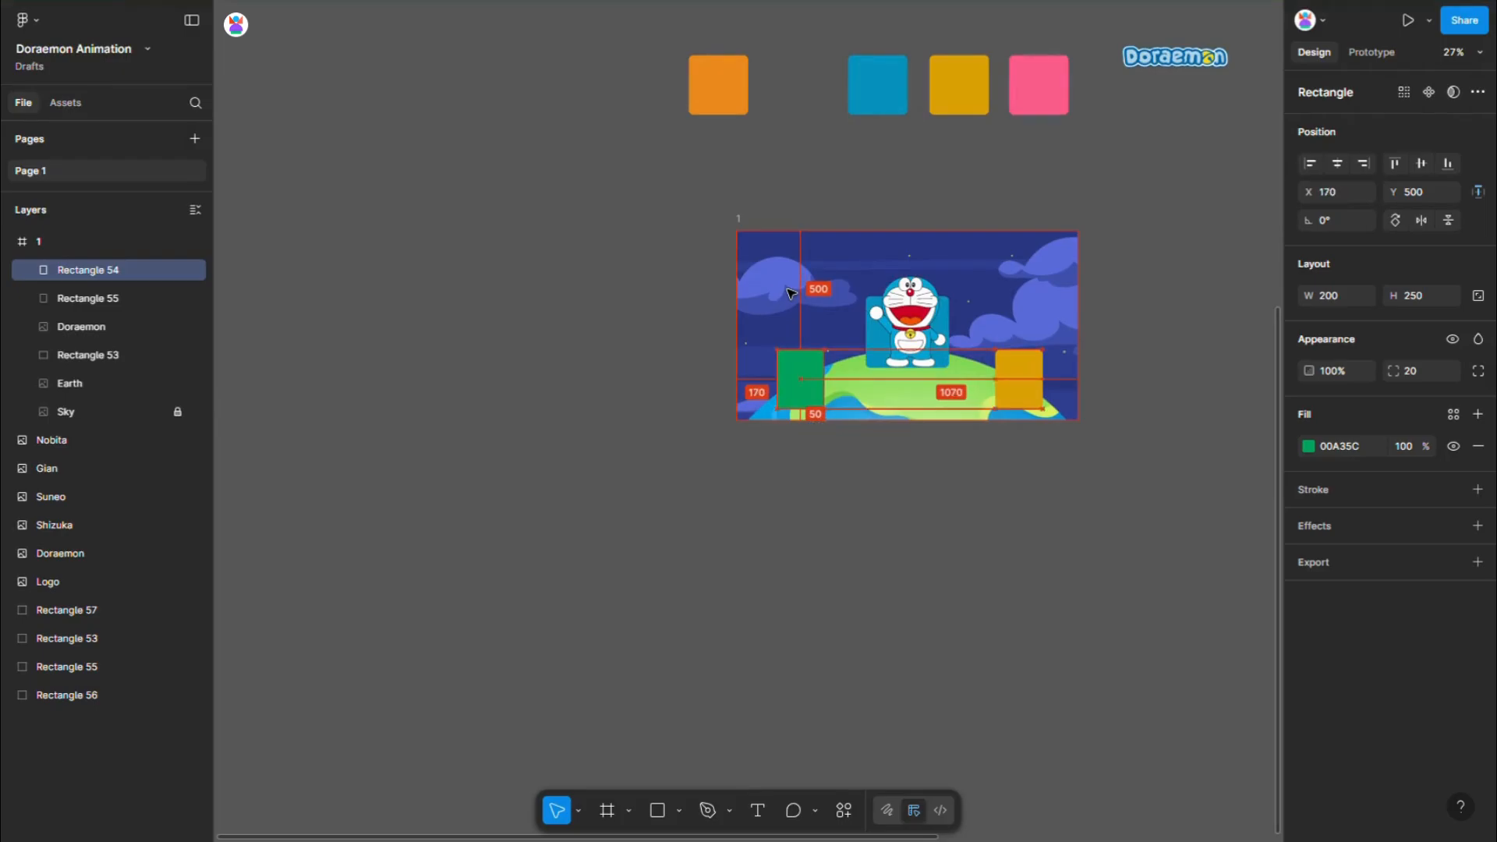
key("Left")
key("Left")
key("Left")
key("Left")
key("Left")
key("Left")
key("Left")
key("Left")
key("Left")
key("Left")
- Move the pink square into the upper-right area of frame 1 and set its width to 200
scroll(764, 437, "down", 3)
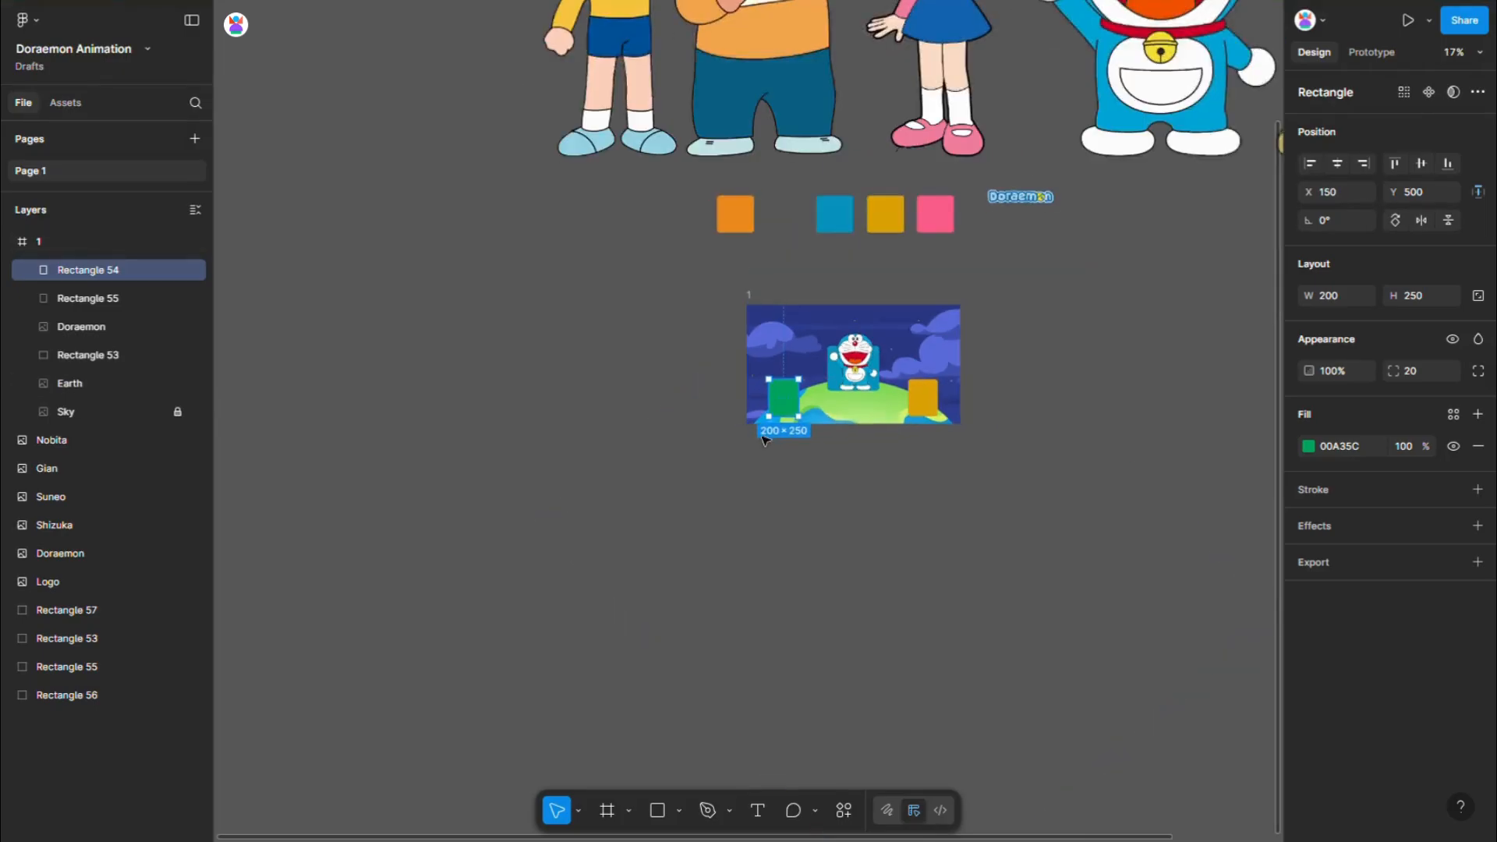
left_click_drag(940, 217, 938, 330)
left_click(1327, 297)
type("15")
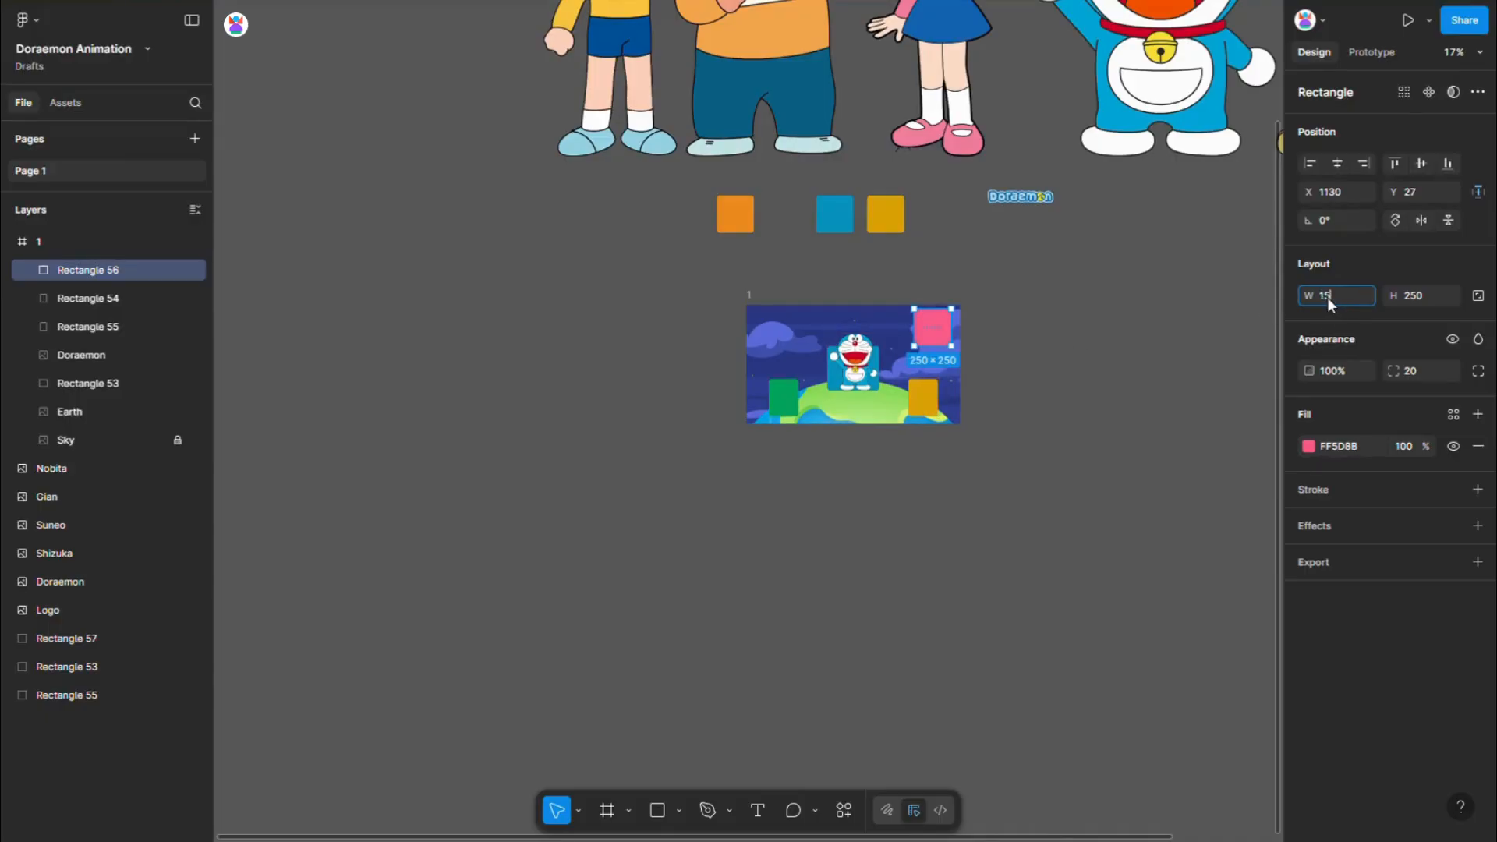
type("0")
key("Return")
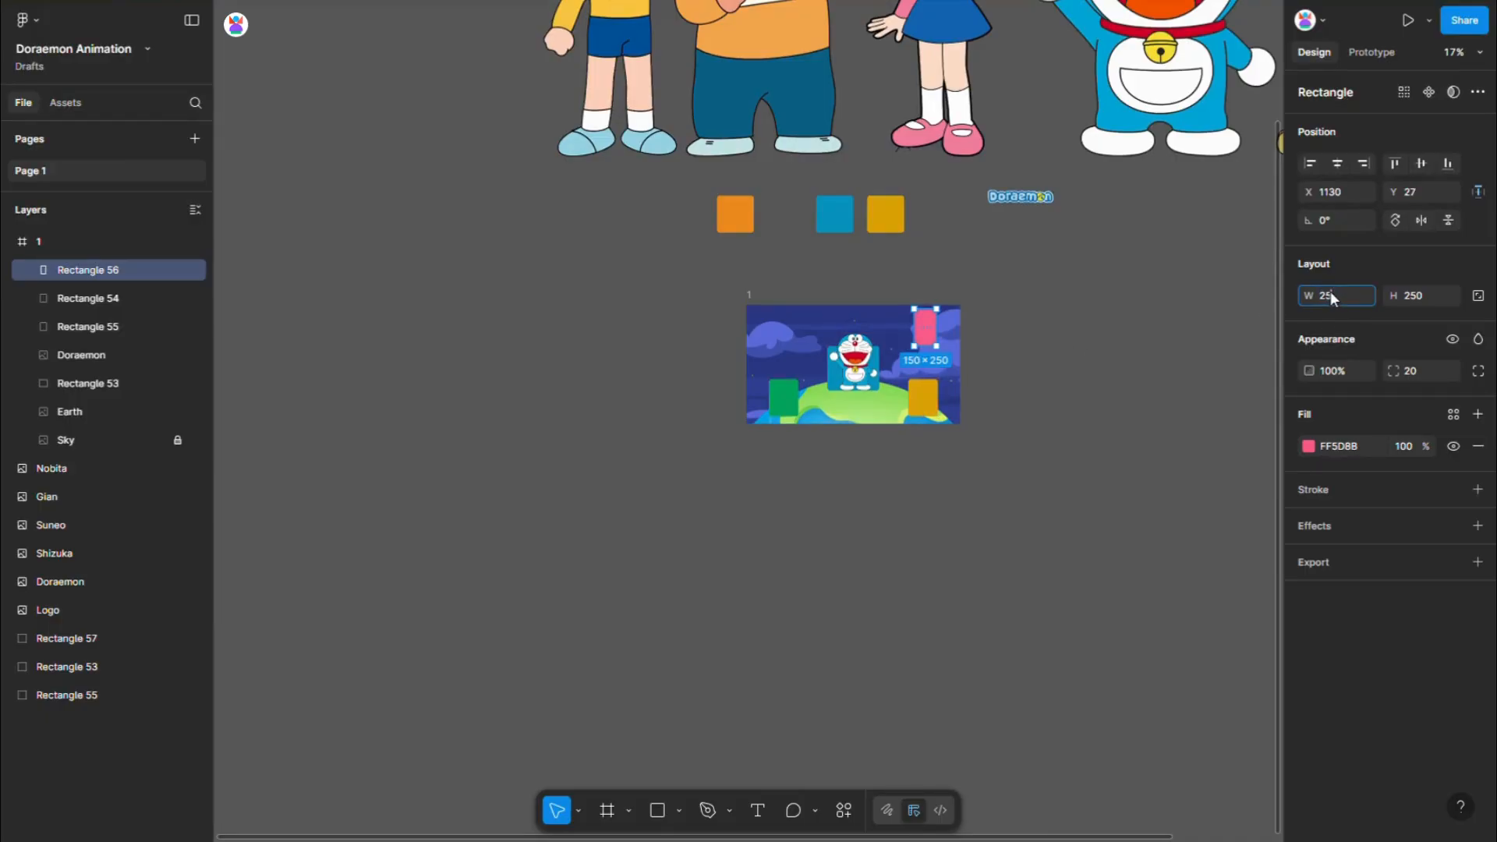
type("200")
key("Return")
- Reposition the pink rectangle in frame 1 to X 1190 and Y 120
scroll(916, 329, "up", 5)
left_click_drag(948, 346, 962, 359)
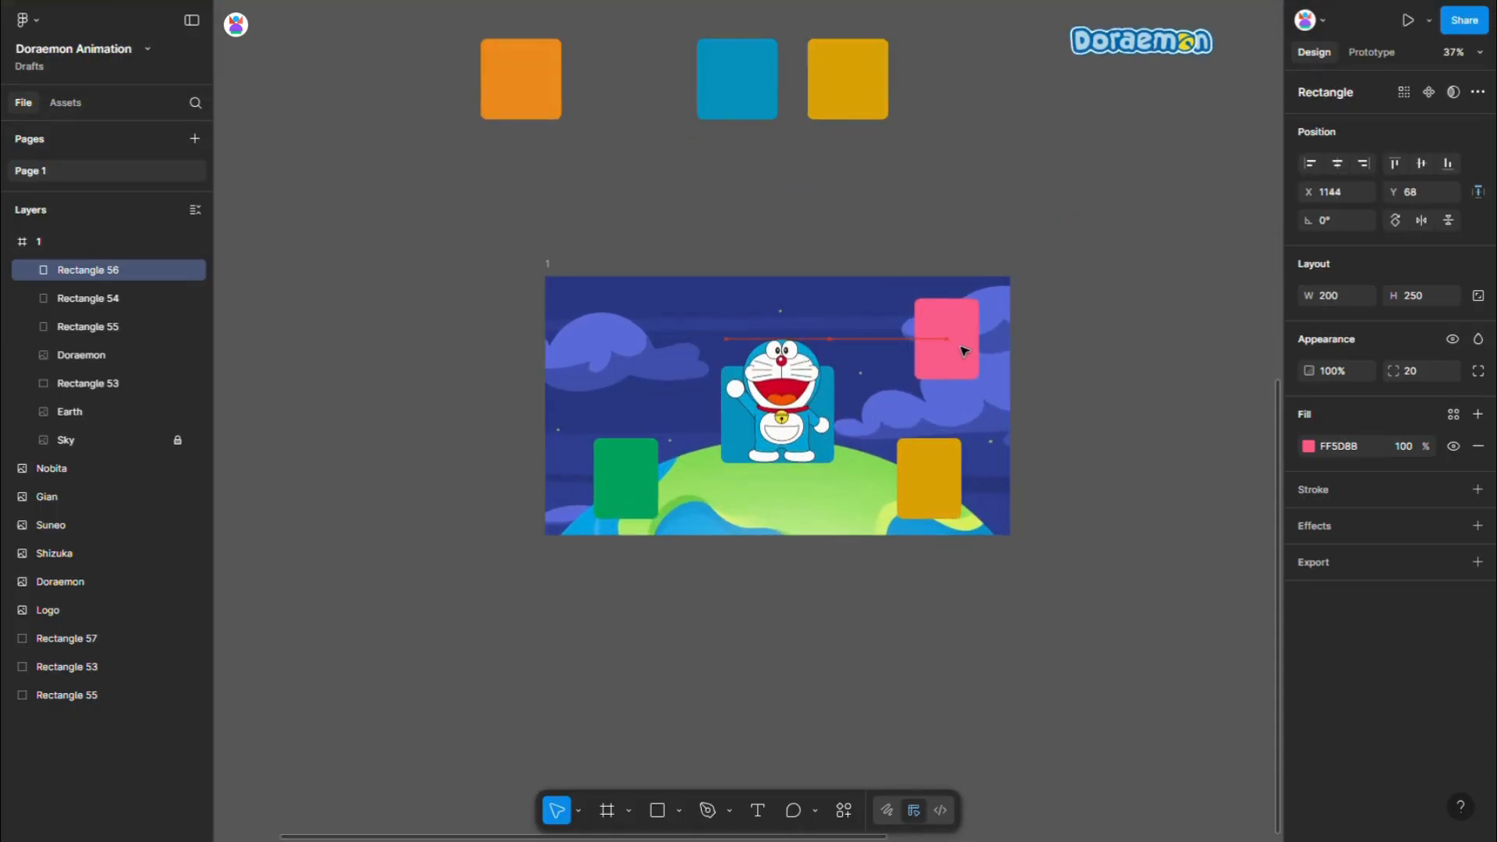
key("Right")
key("Right")
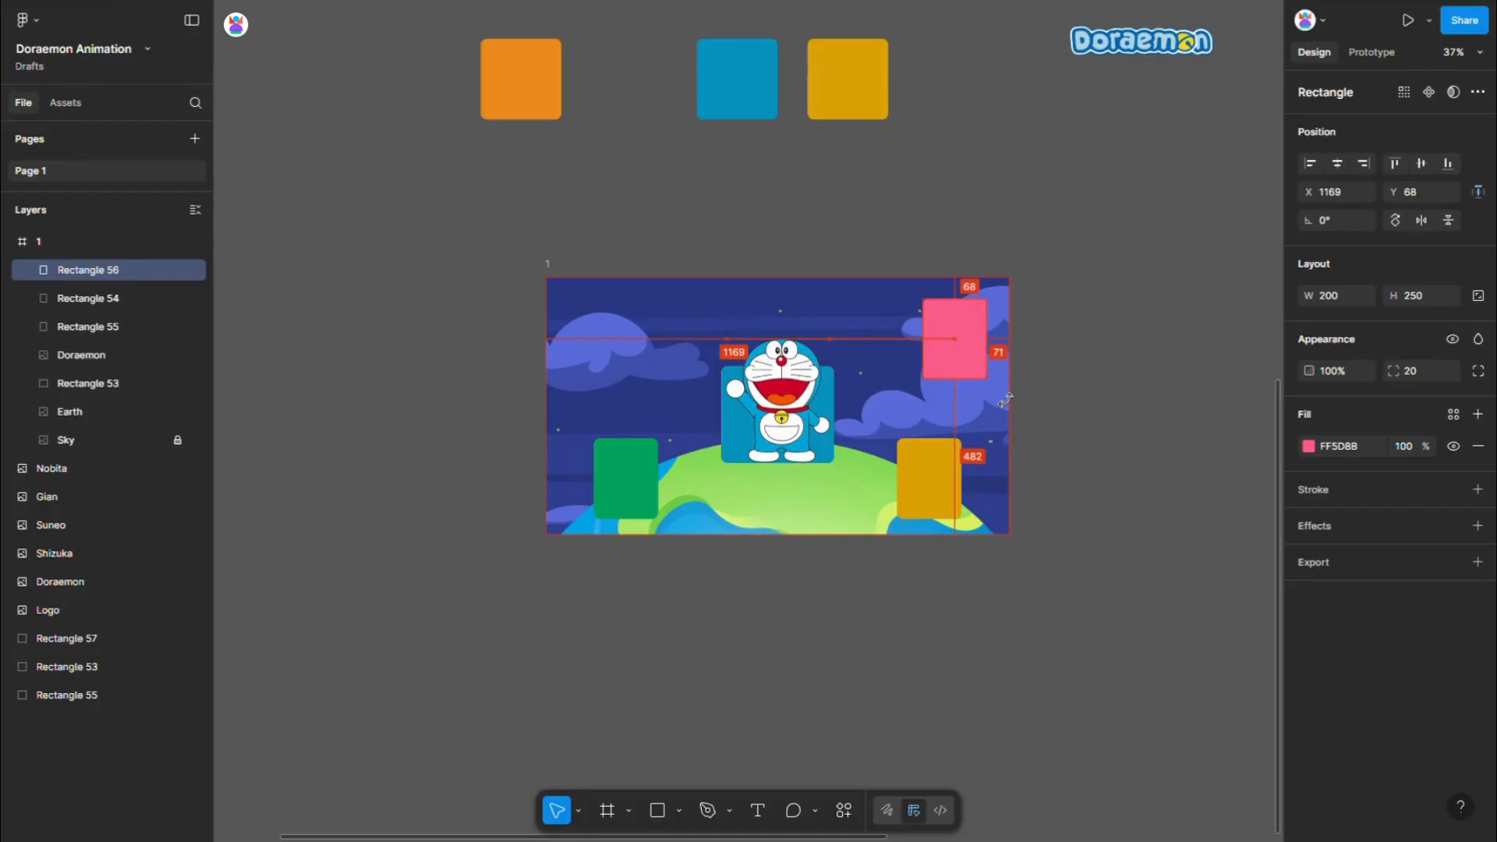
key("shift+Right")
key("shift+Right")
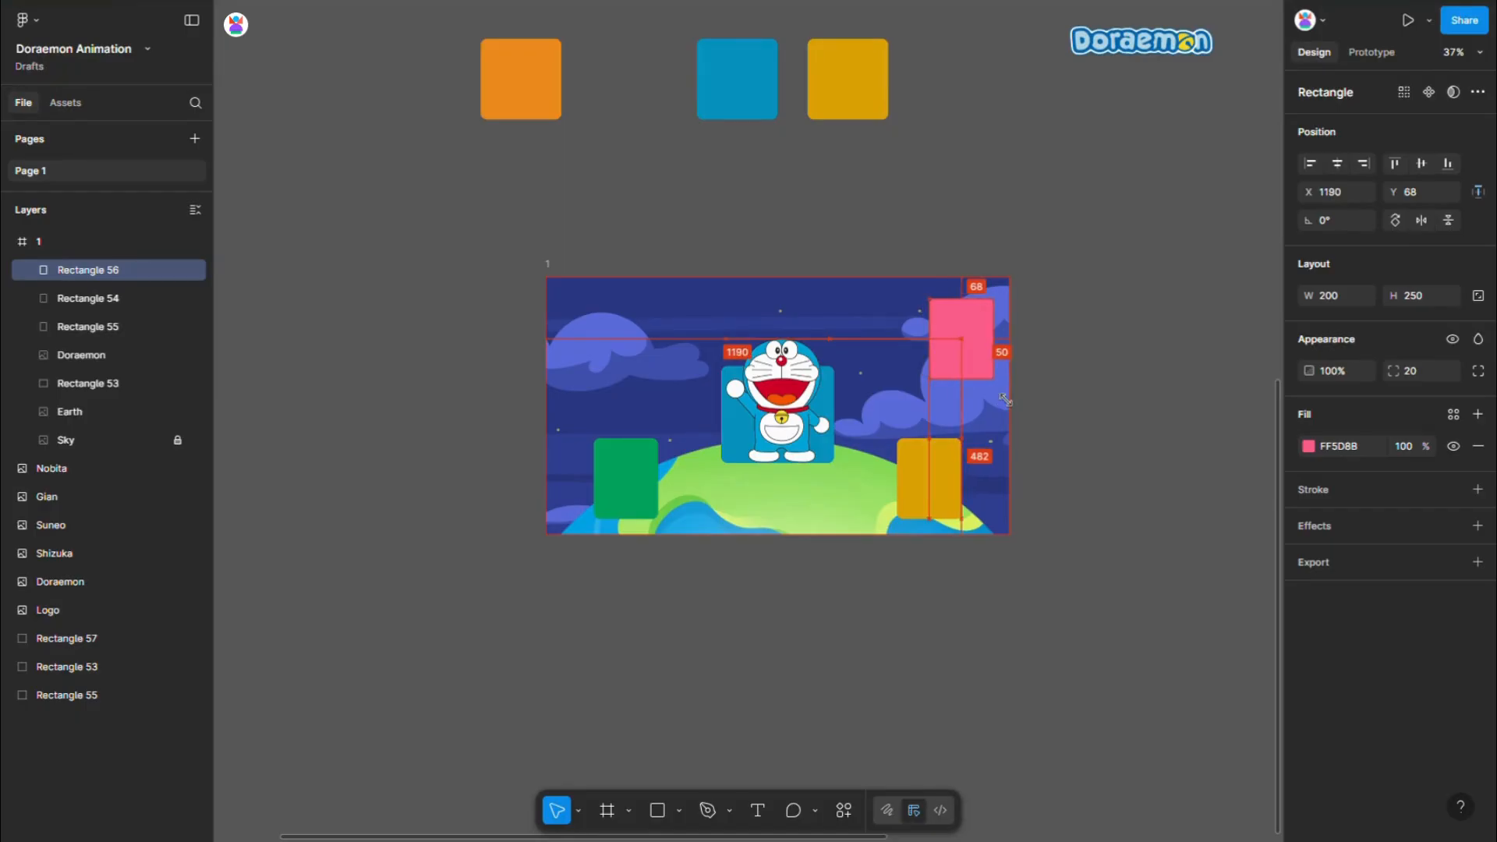
key("shift+Down")
key("shift+Down")
key("shift+Down")
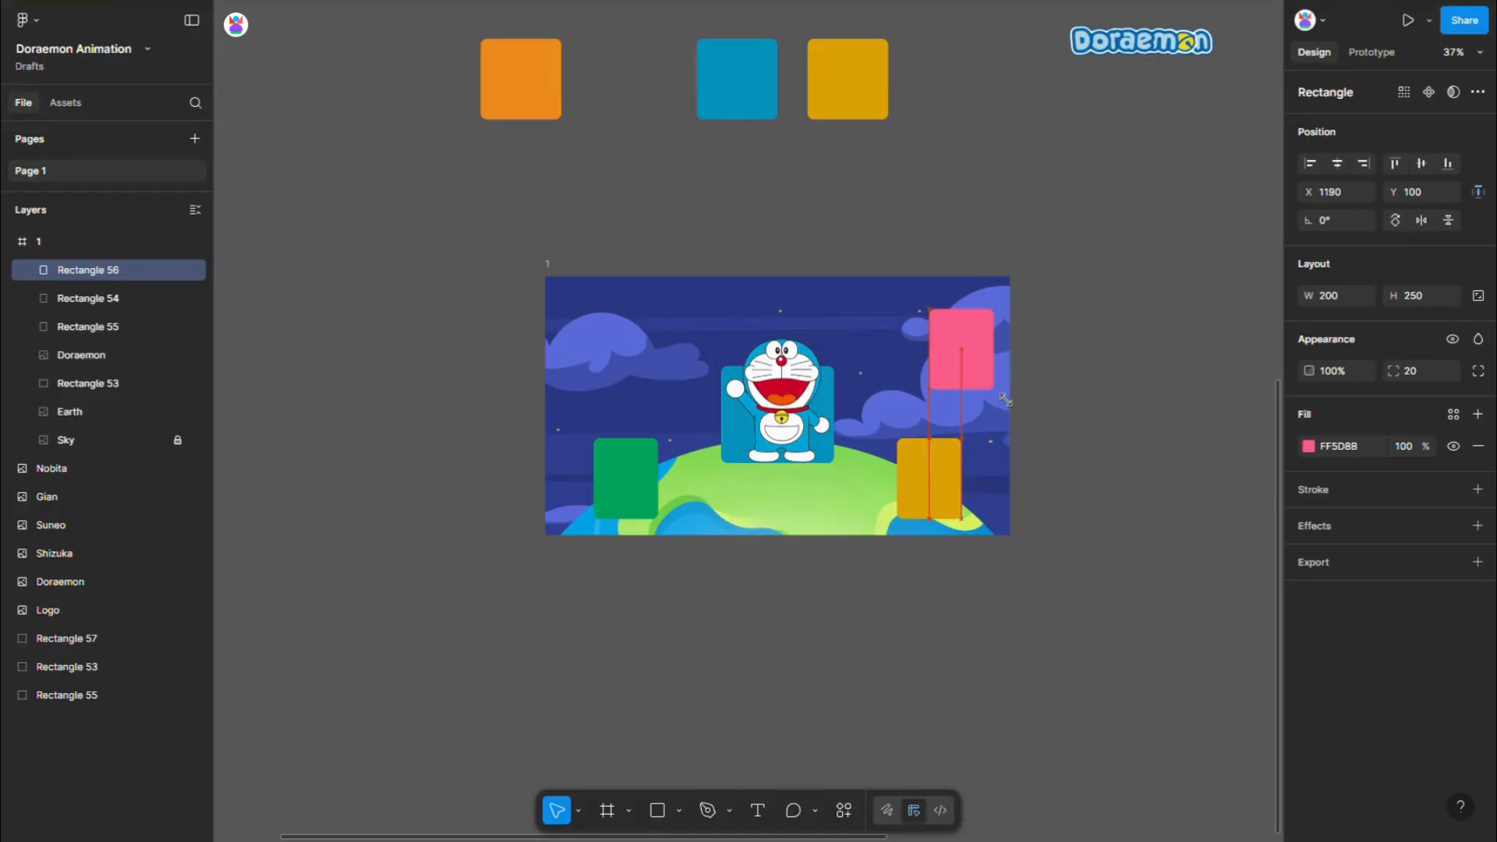
key("shift+Down")
key("shift+Down")
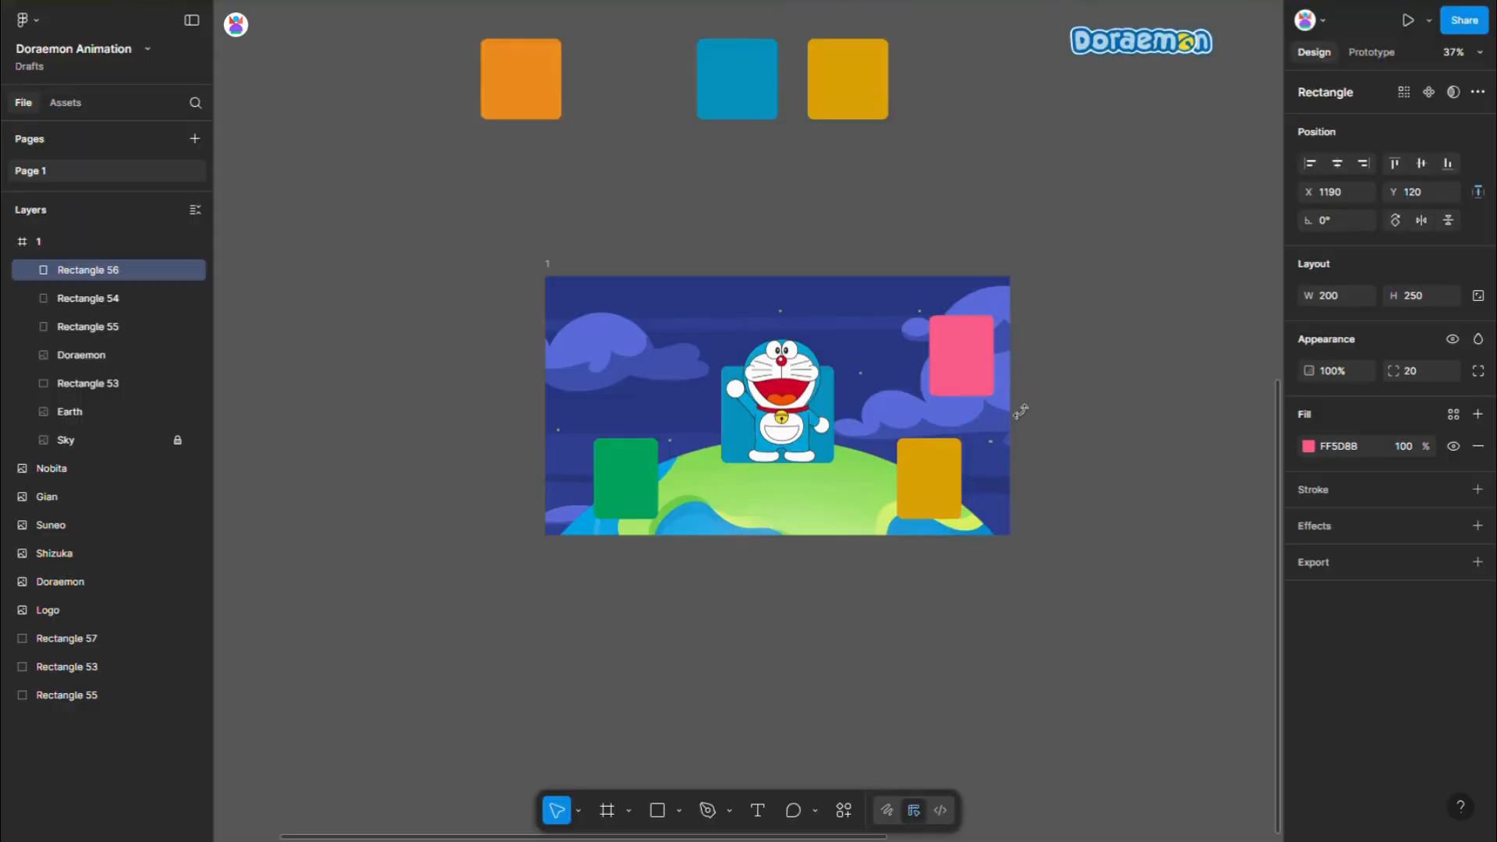
- Move the orange square into the upper-left area of frame 1 and set its width to 200
scroll(1006, 410, "down", 5)
left_click_drag(795, 260, 828, 382)
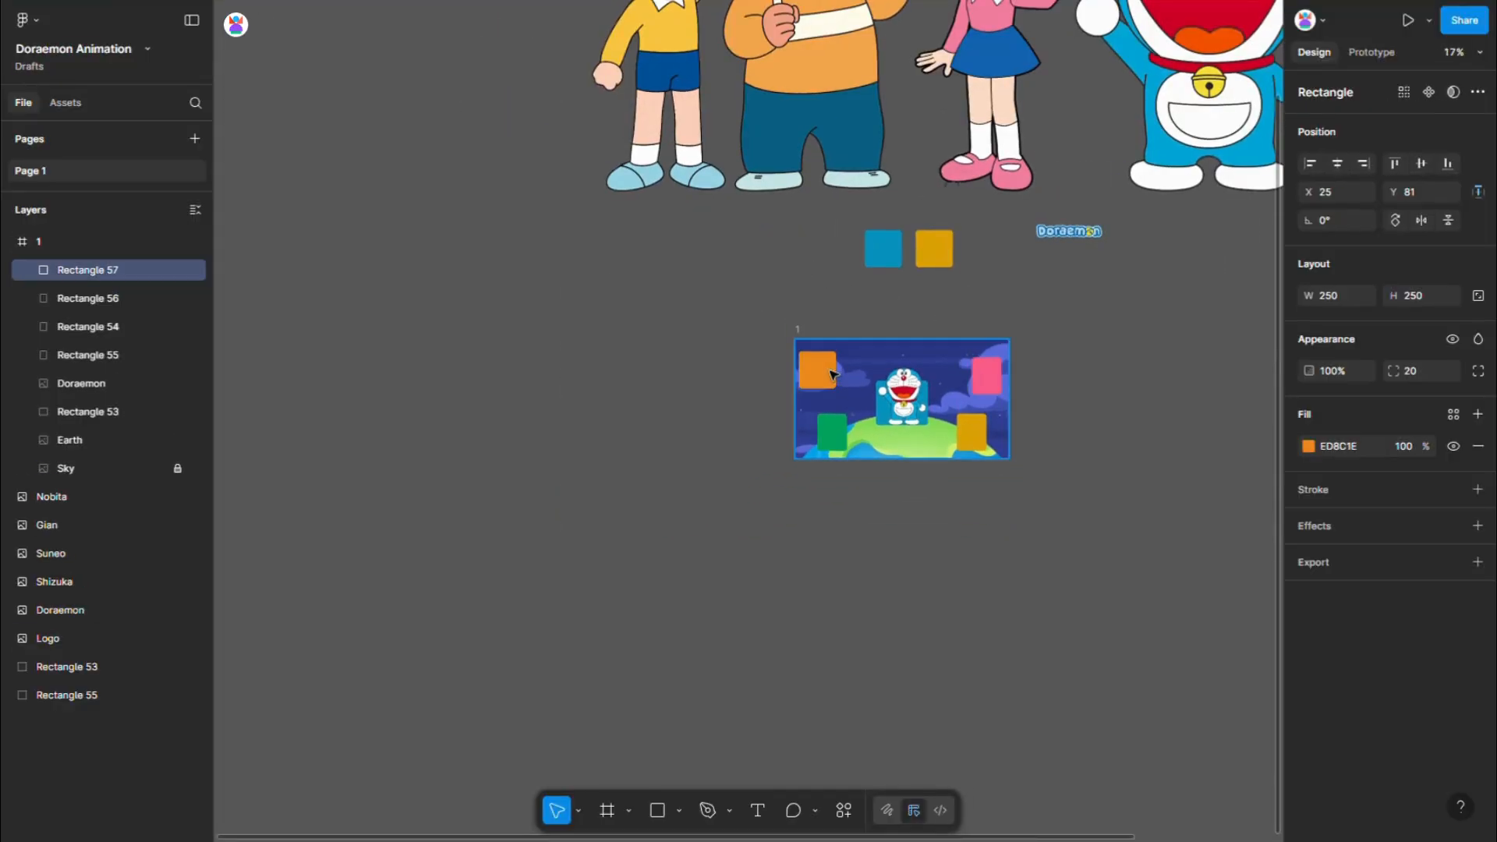
left_click(1346, 296)
type("200")
key("Return")
- Reposition the orange rectangle in frame 1 to X 50 and Y 120
scroll(866, 377, "up", 5)
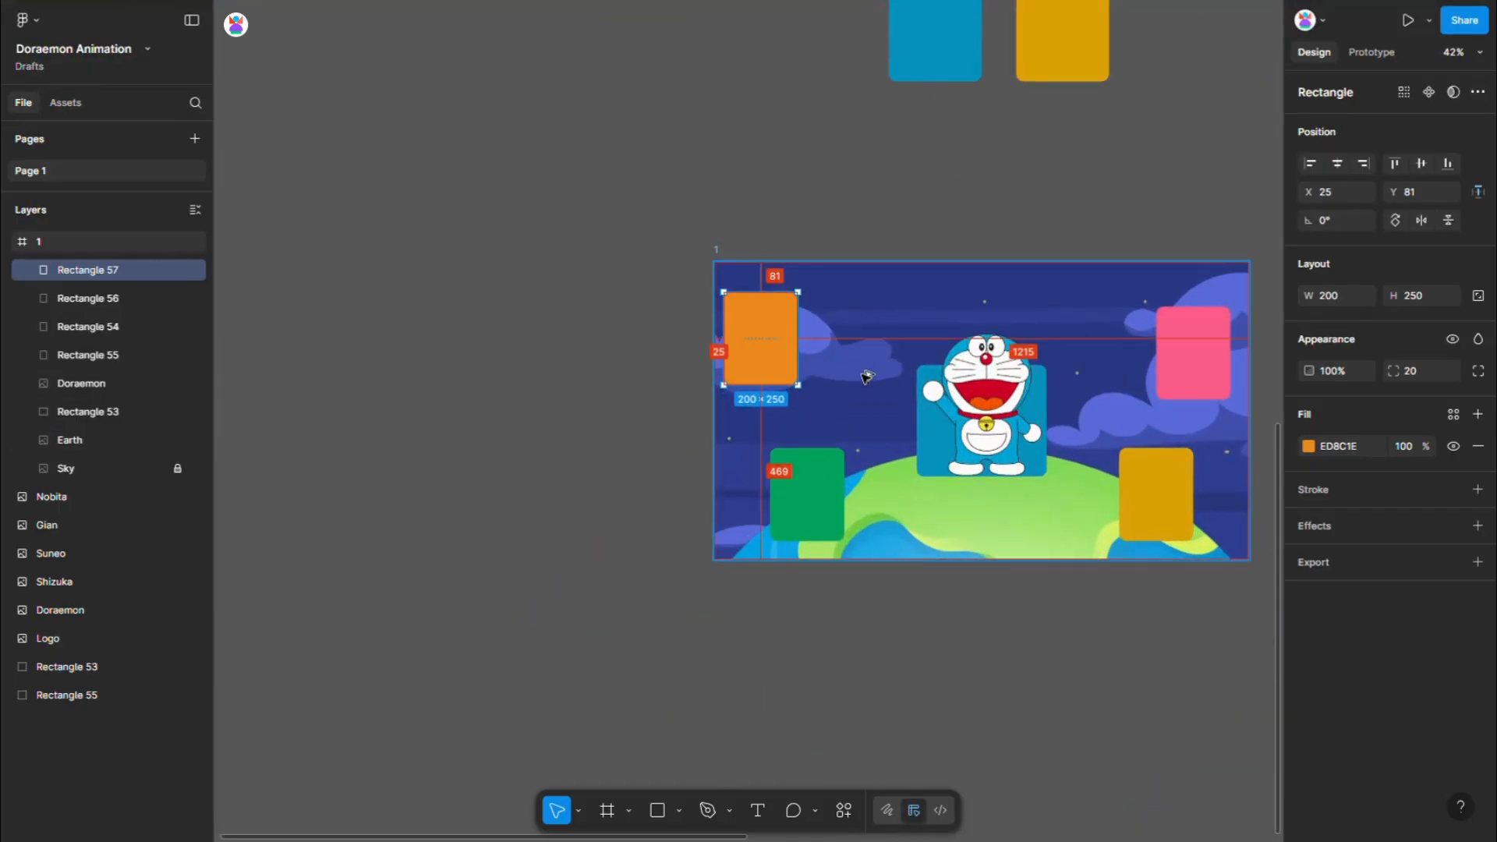
key("shift+Right")
key("shift+Right")
key("shift+Right")
key("Right")
key("Right")
key("Right")
key("Right")
key("Right")
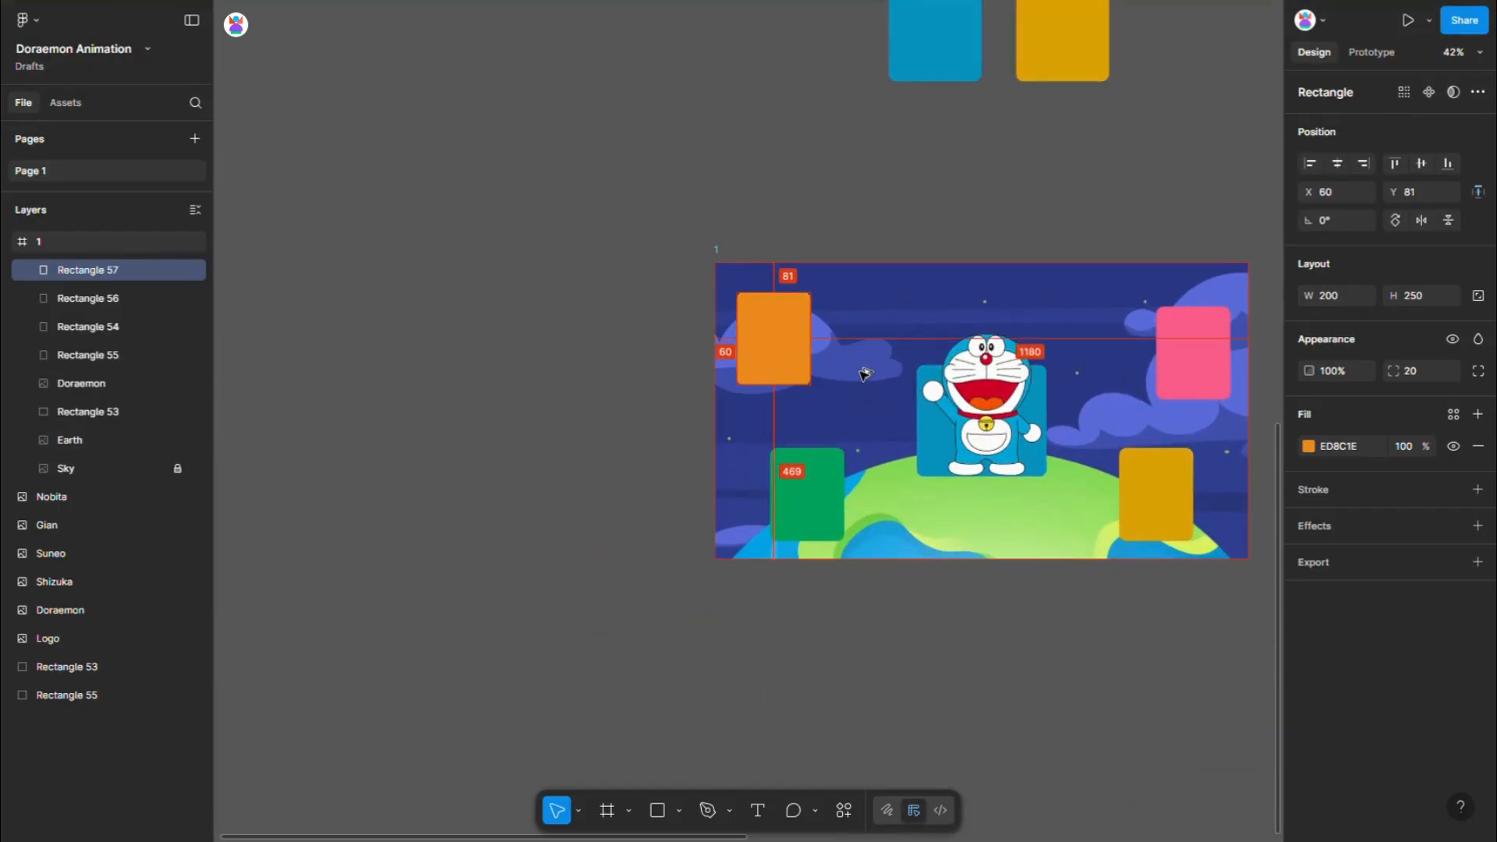
left_click_drag(786, 325, 784, 338)
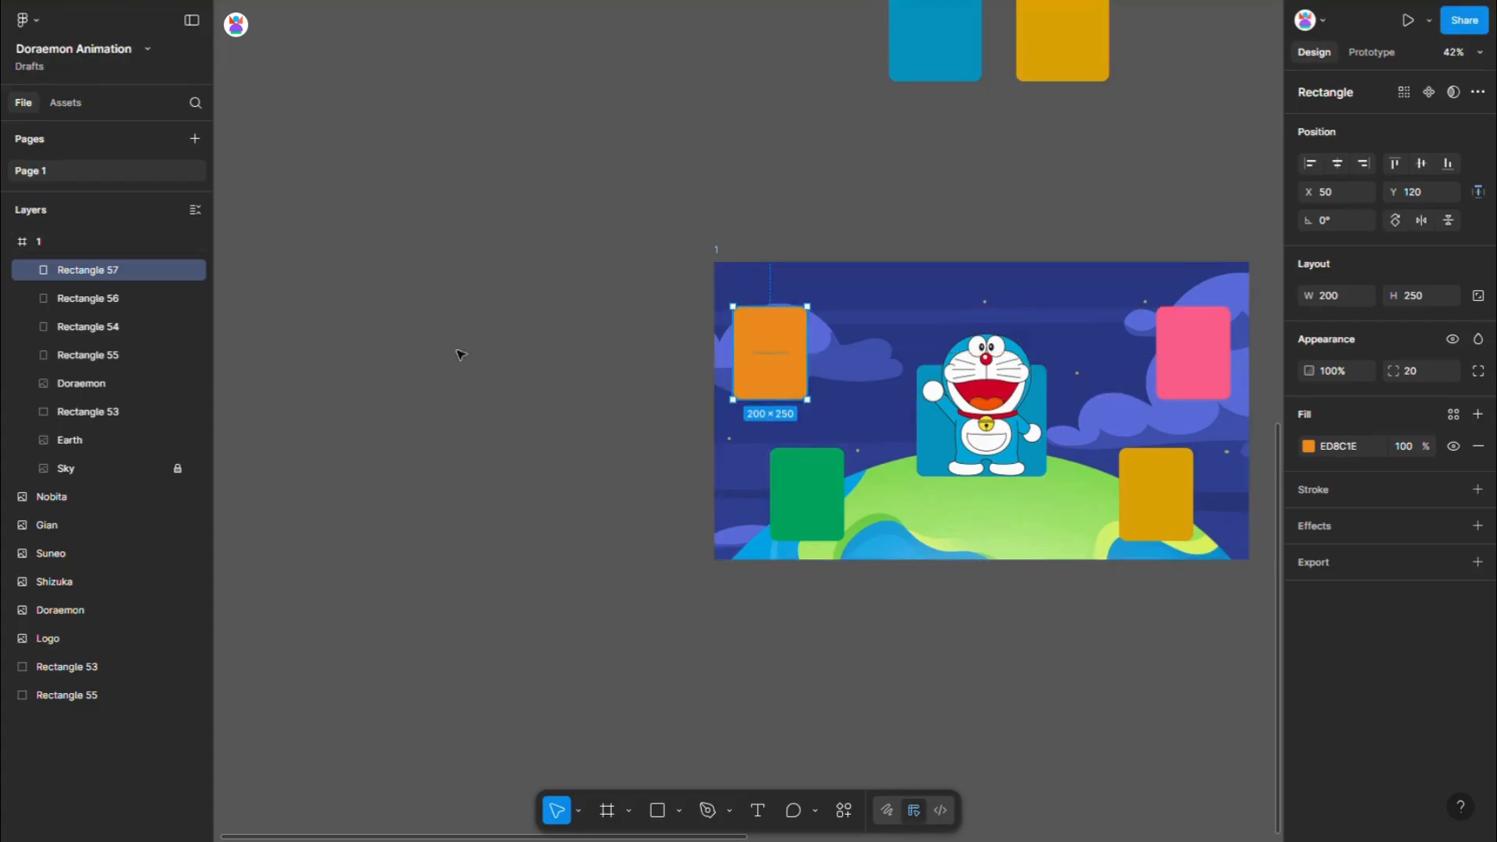
- Select the Nobita, Gian, Shizuka and Suneo images together and move them below frame 1
scroll(468, 352, "down", 3)
left_click(1026, 444)
scroll(1006, 452, "down", 3)
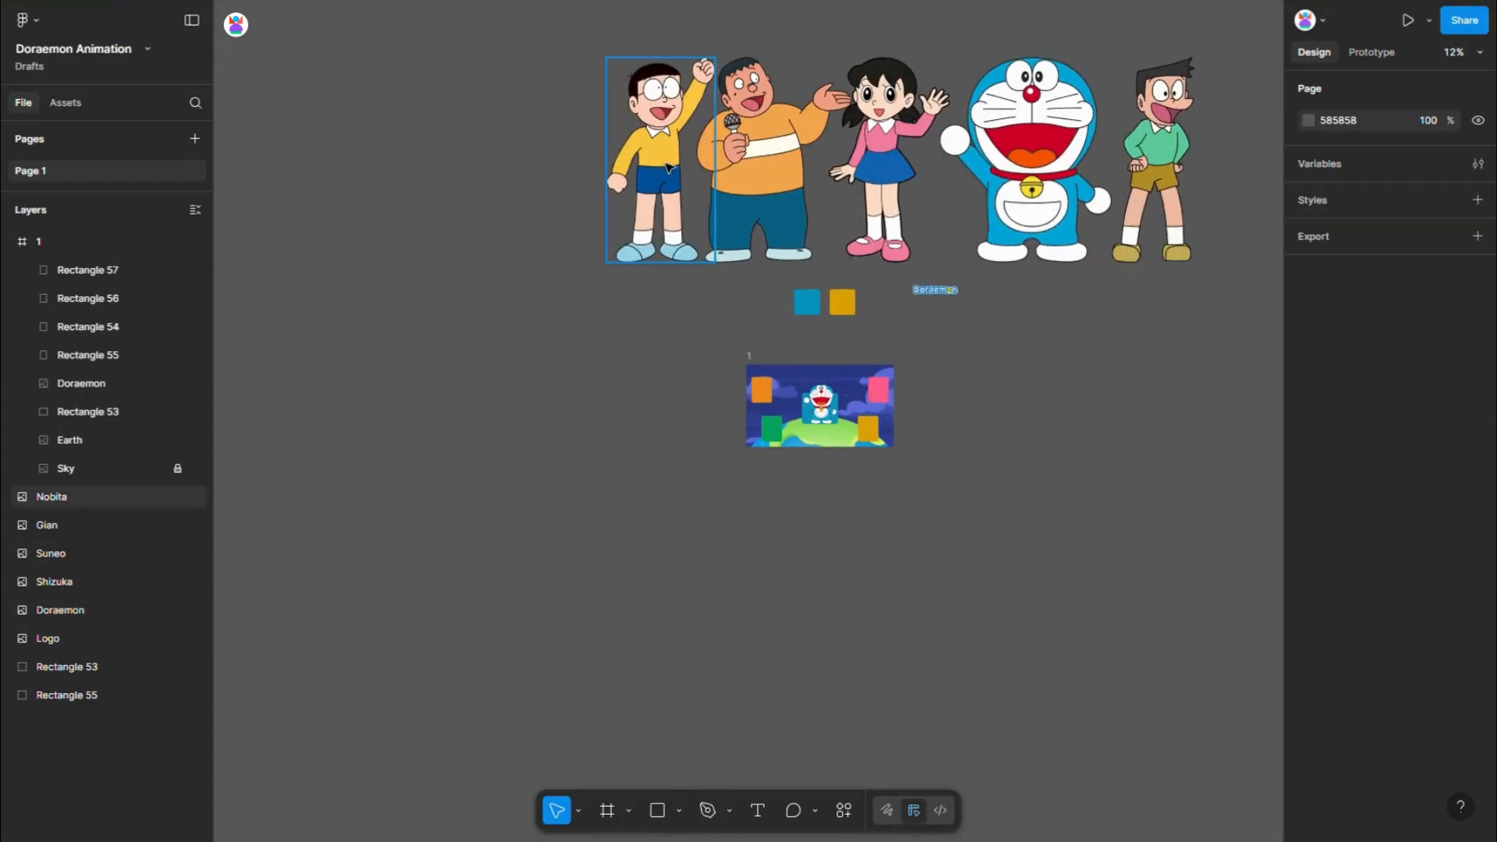
left_click(689, 166)
left_click(764, 164, "shift")
left_click(885, 156, "shift")
left_click(1155, 166, "shift")
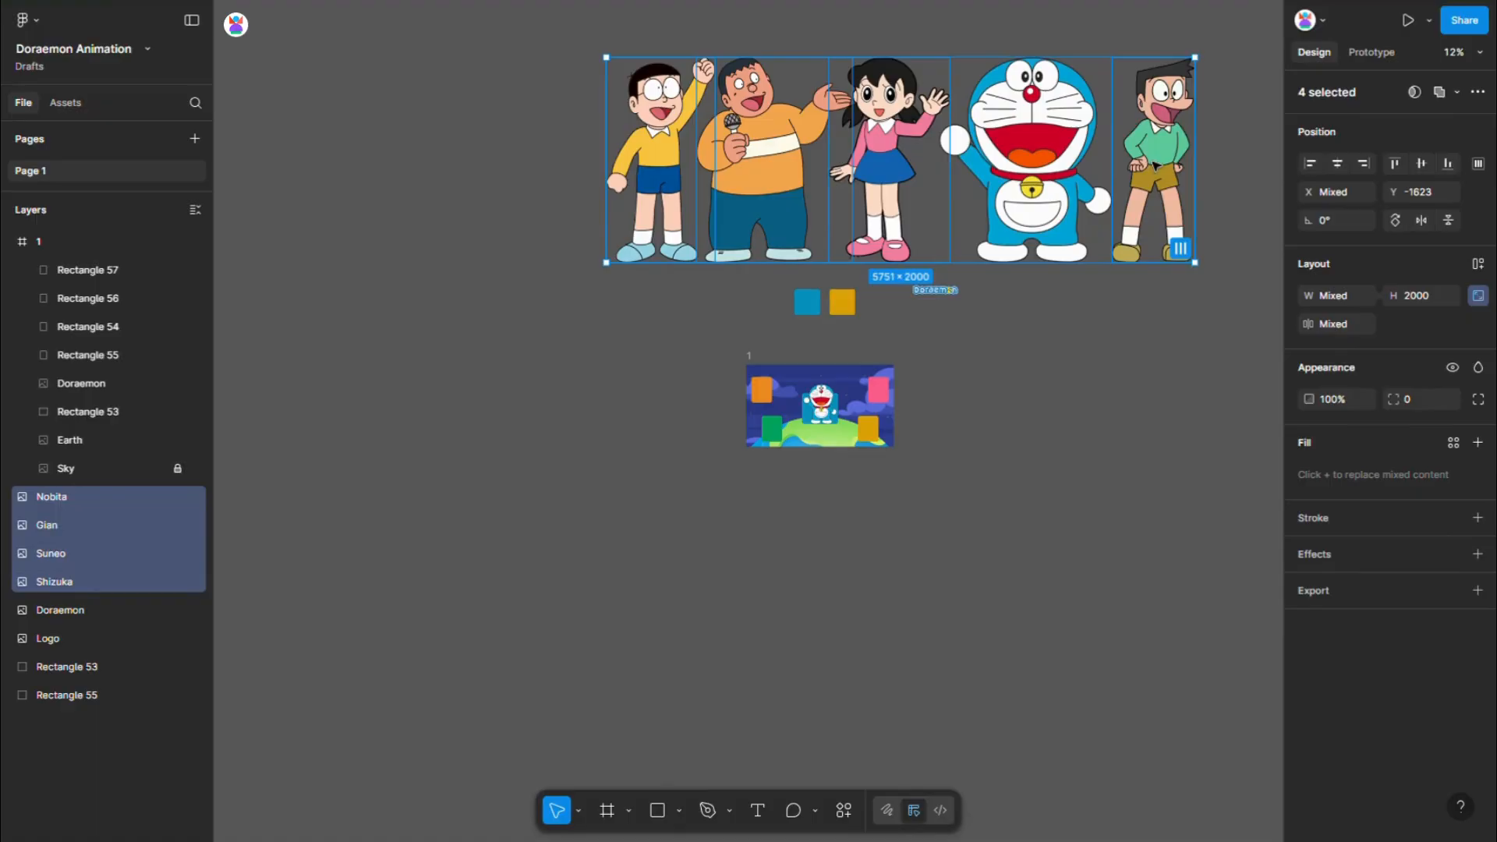
left_click_drag(1153, 161, 1146, 567)
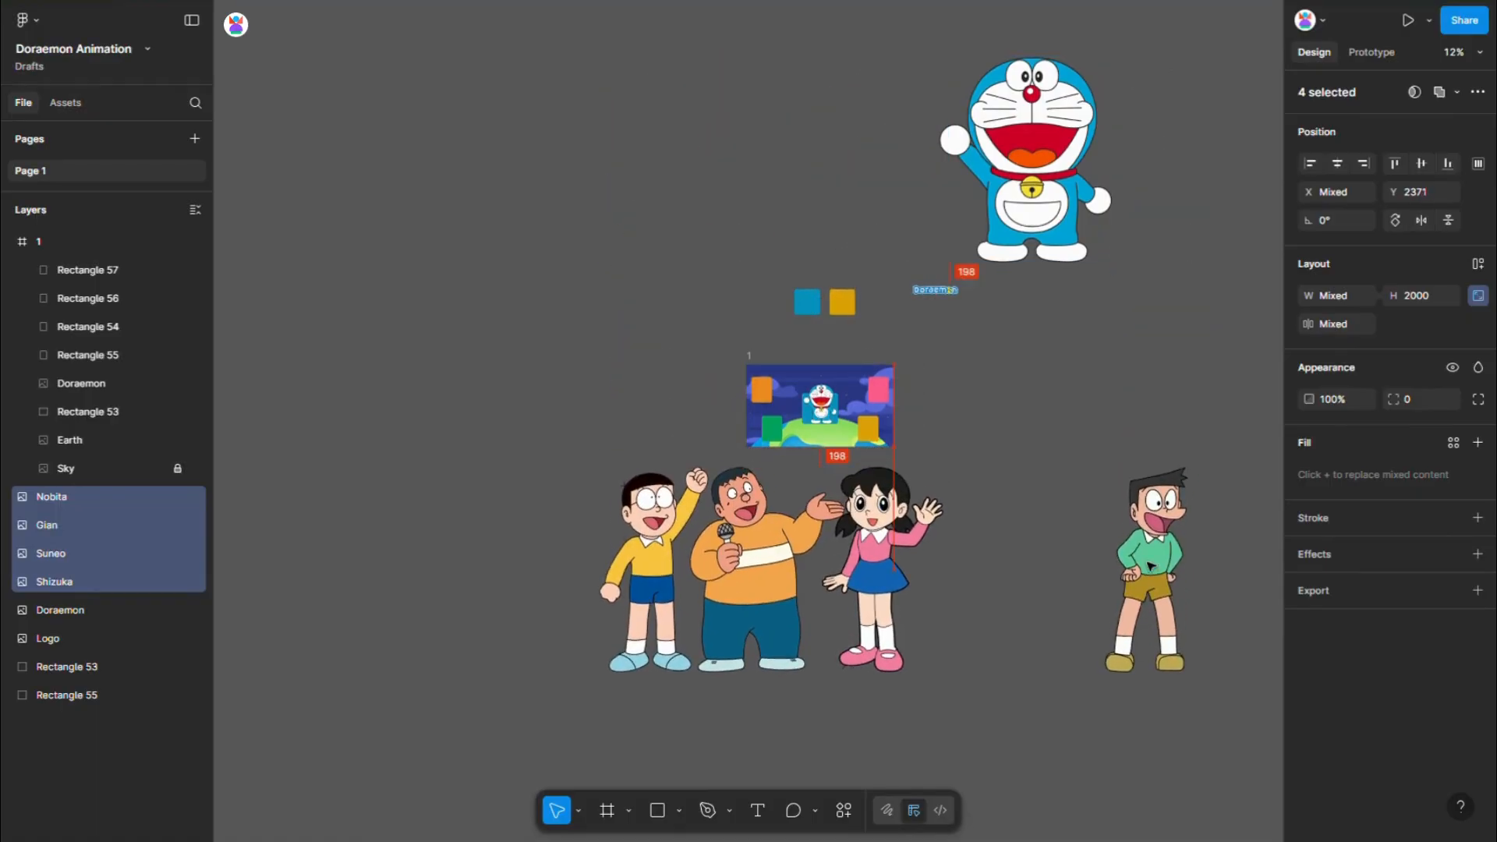
- Scale the four selected character images proportionally to a height of 350
type("250")
key("Return")
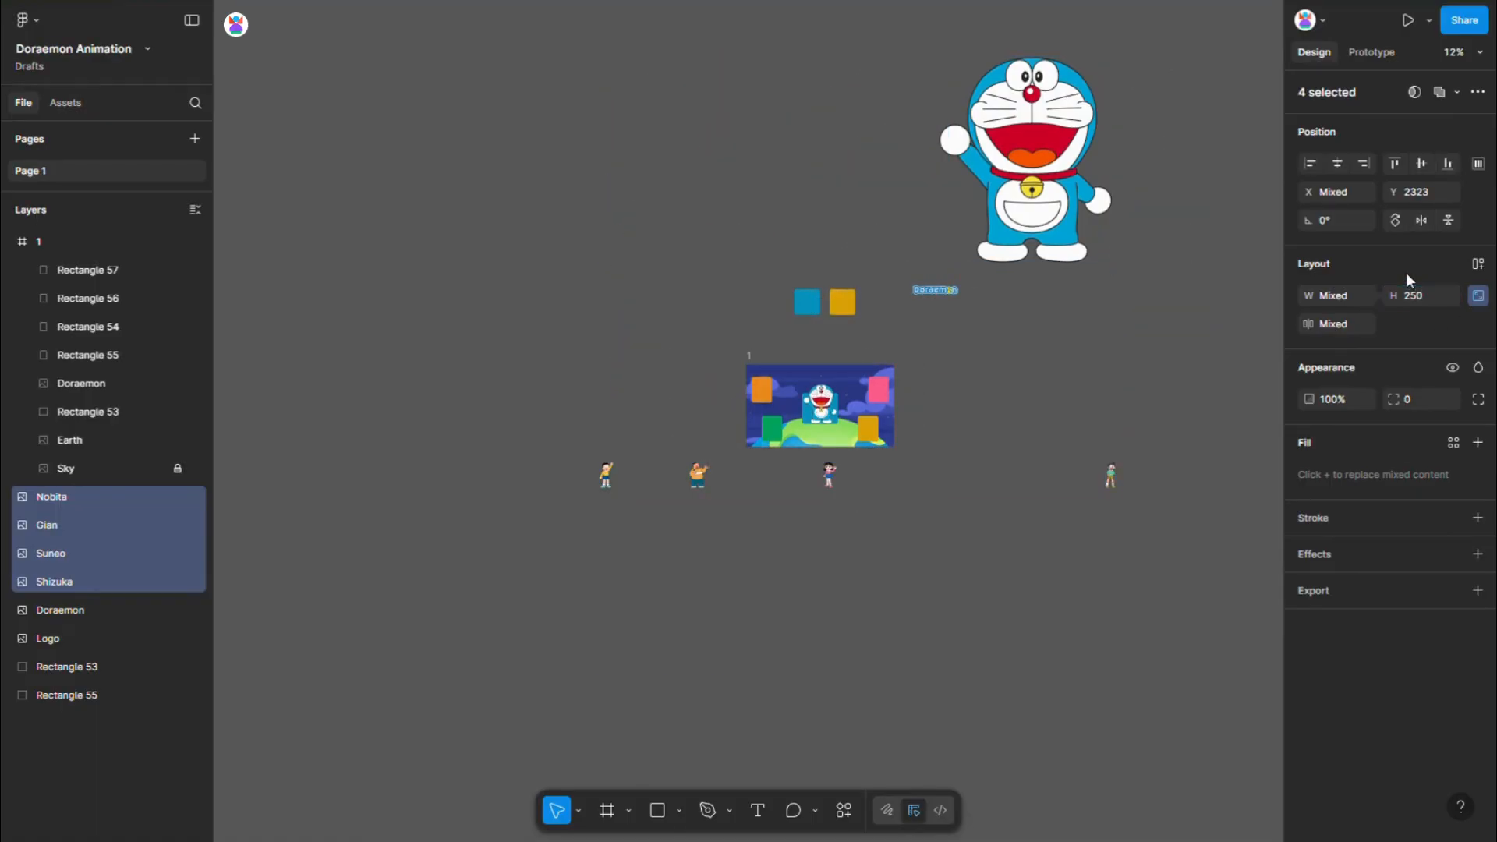
scroll(952, 481, "up", 3)
scroll(951, 481, "up", 1)
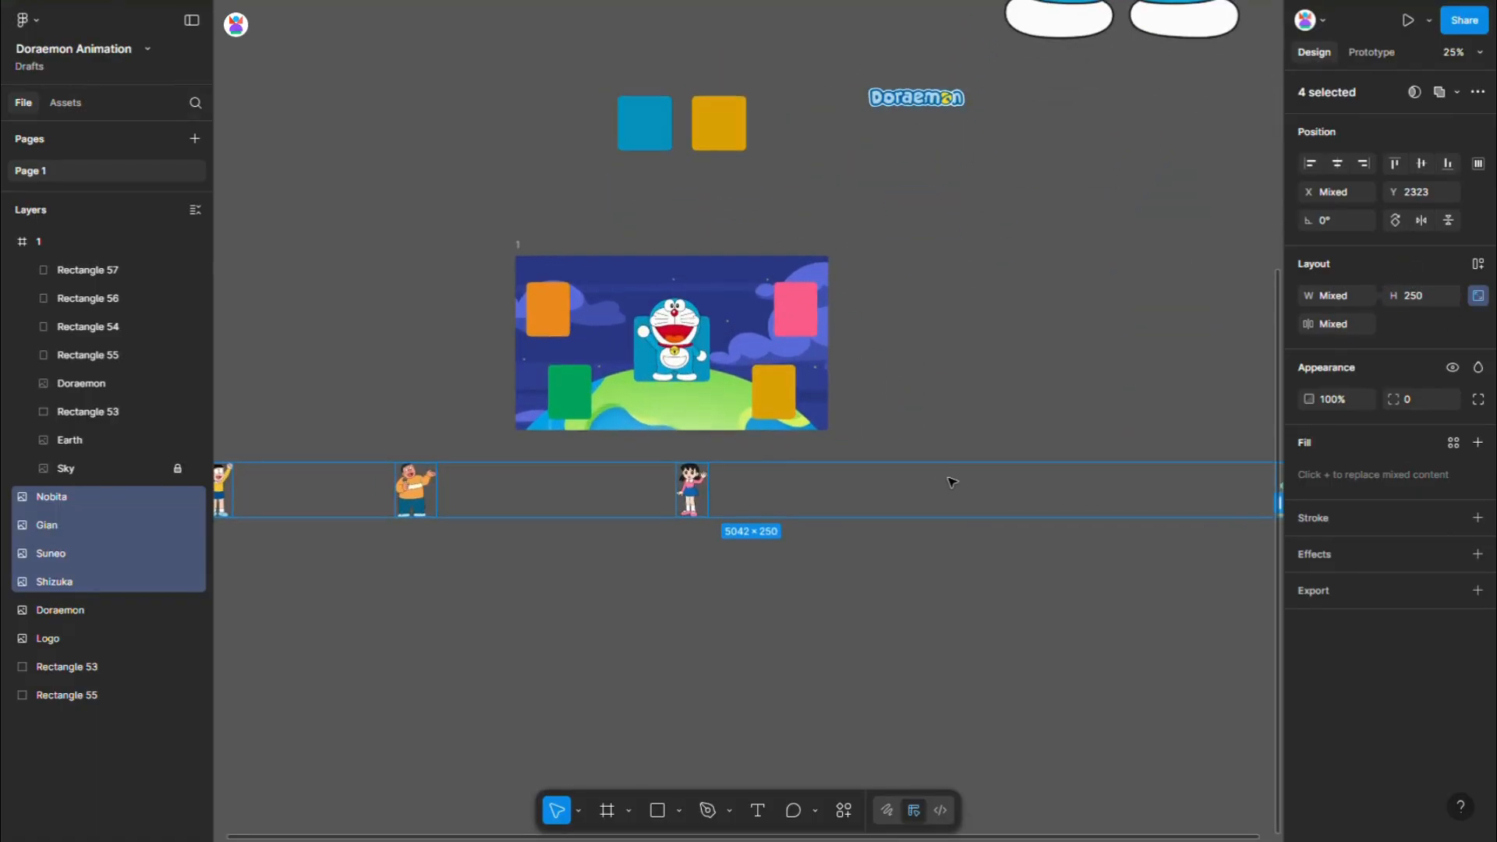
left_click(1432, 290)
type("350")
key("Return")
- Set the horizontal spacing between the four character images to 10 and move the row directly beneath frame 1
left_click(1337, 325)
type("1")
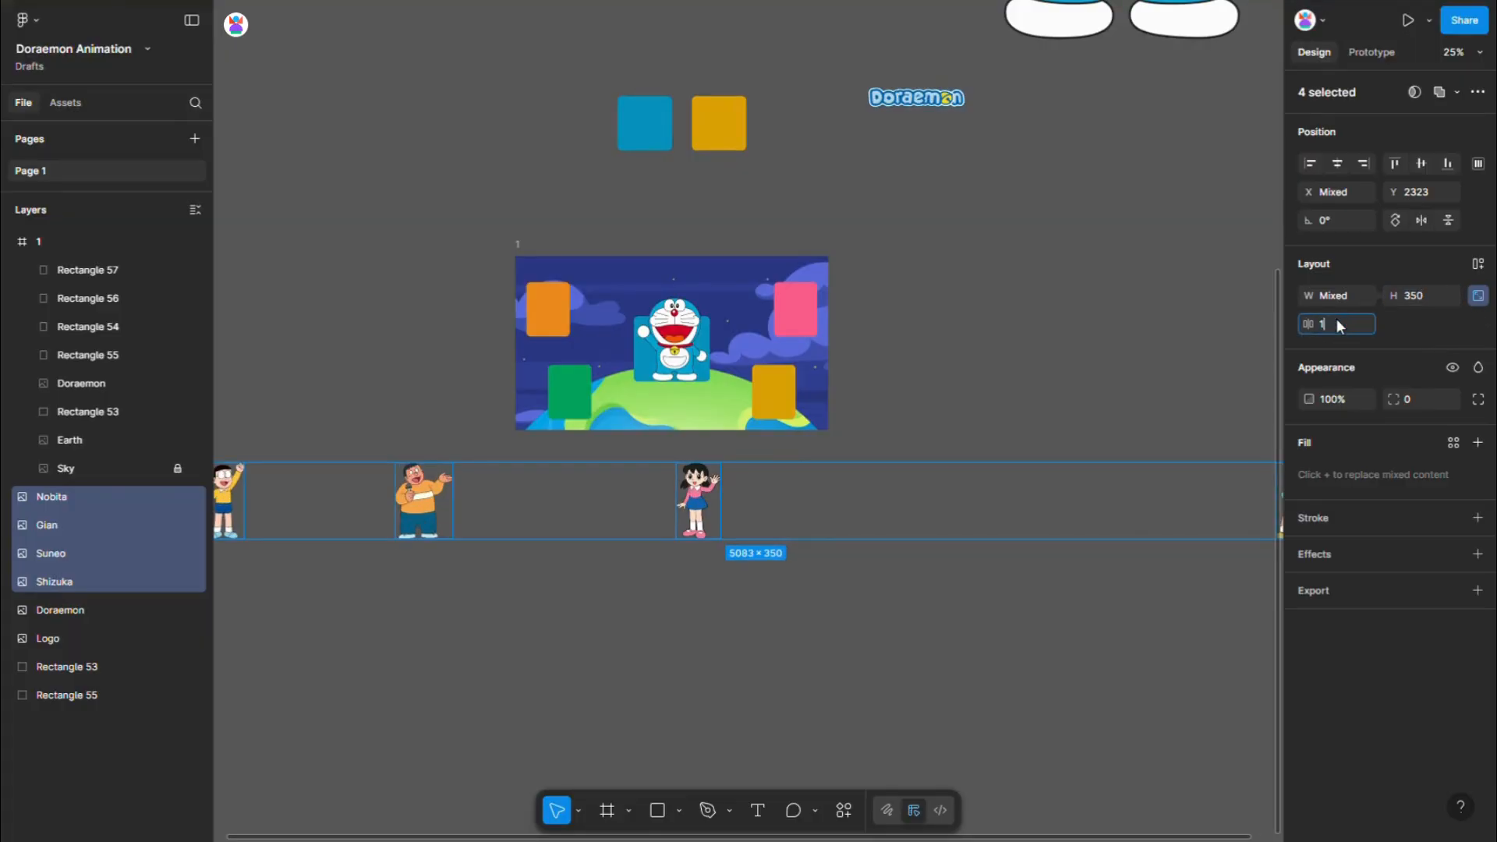
type("0")
key("Return")
scroll(934, 500, "down", 3)
scroll(596, 533, "up", 2)
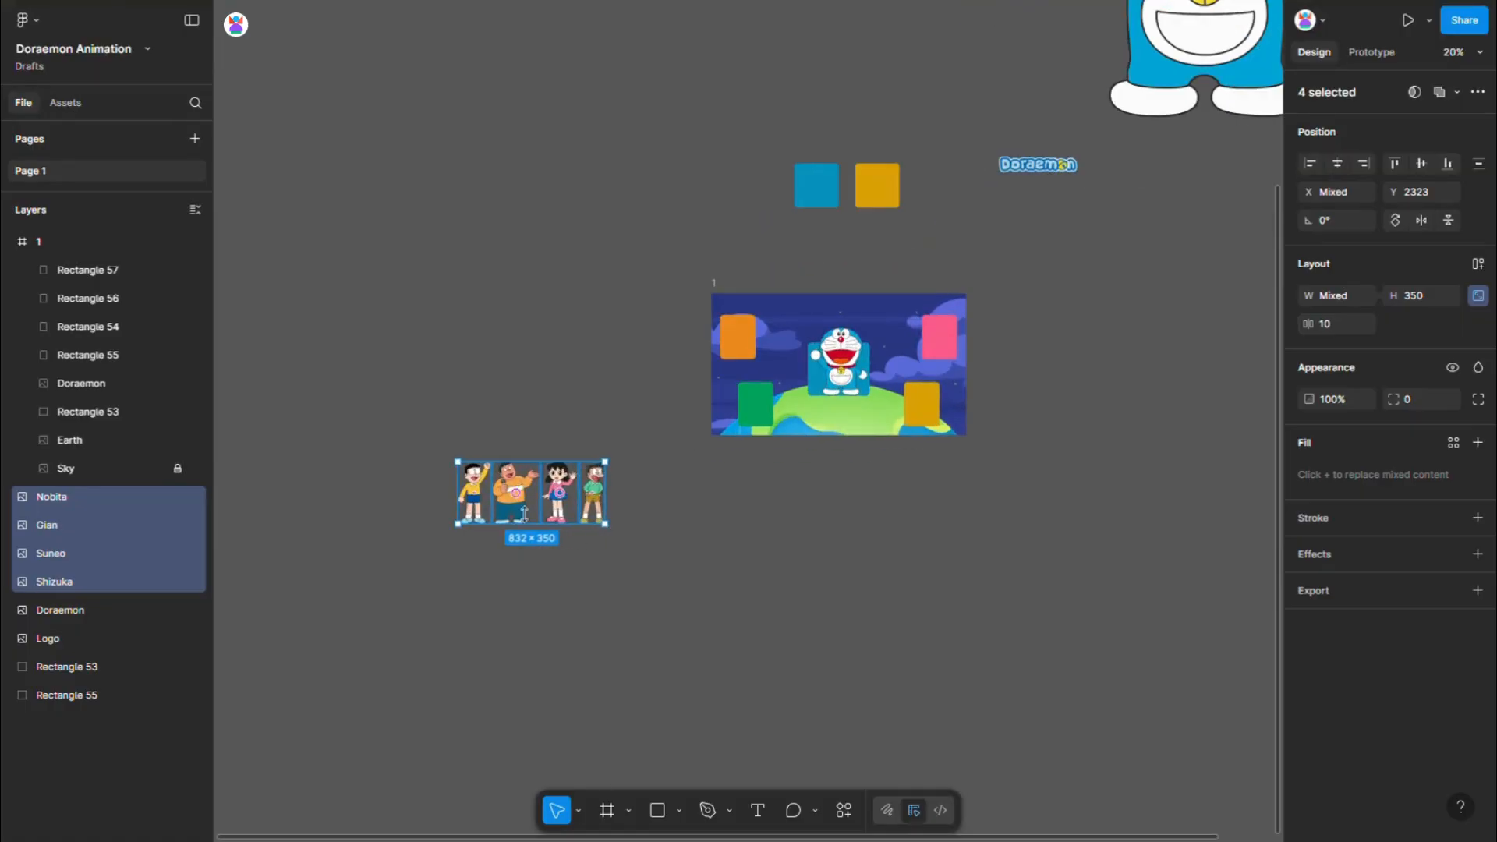
left_click_drag(516, 494, 839, 490)
key("ctrl+z")
left_click_drag(558, 513, 936, 517)
- Place Nobita on the yellow card and Shizuka on the pink card in frame 1
scroll(880, 503, "up", 3)
left_click(745, 478)
left_click_drag(744, 477, 952, 346)
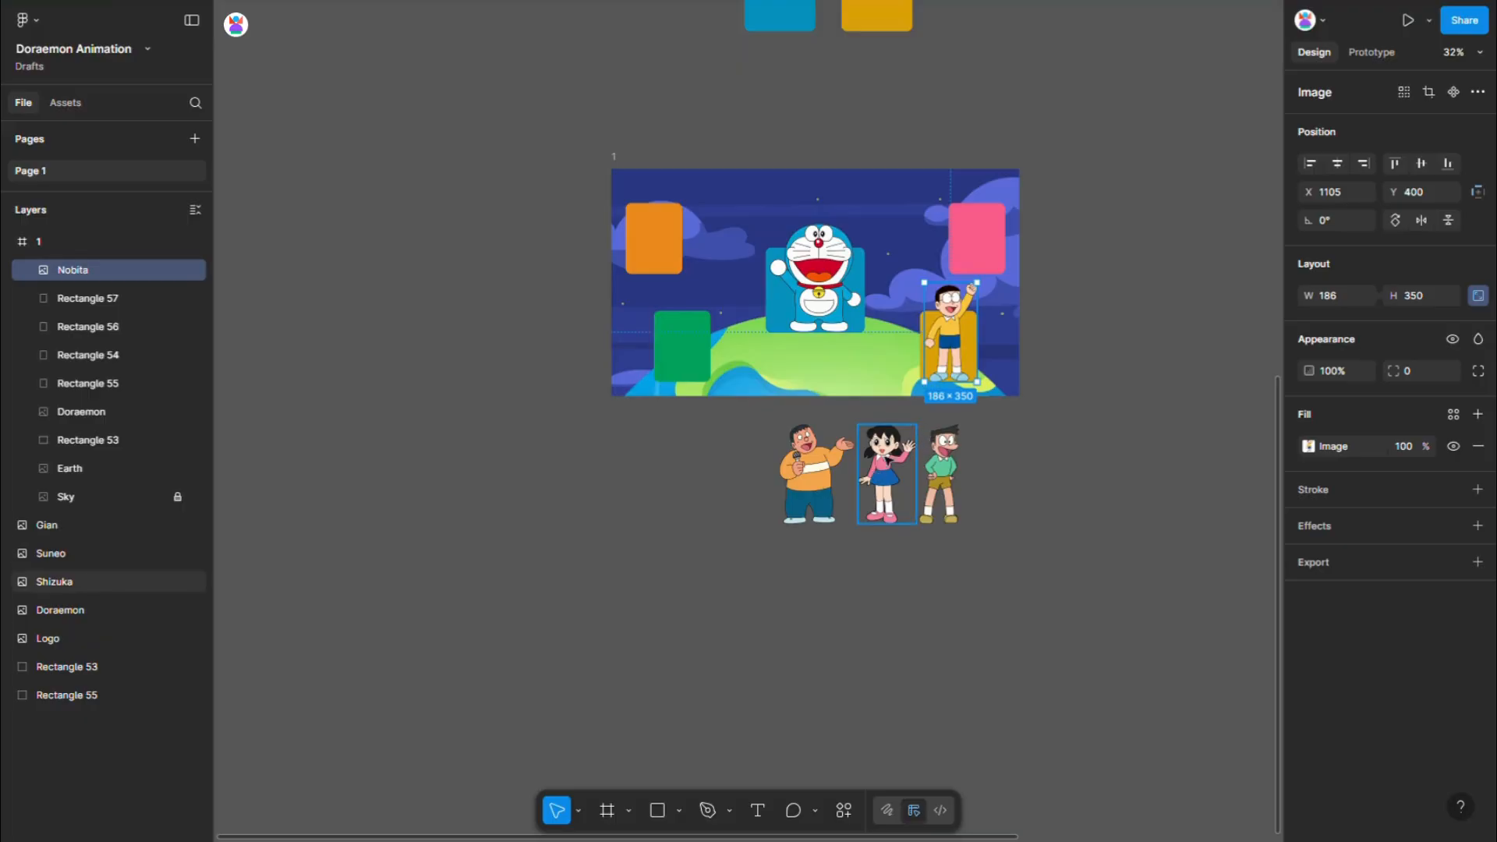
left_click_drag(887, 476, 972, 226)
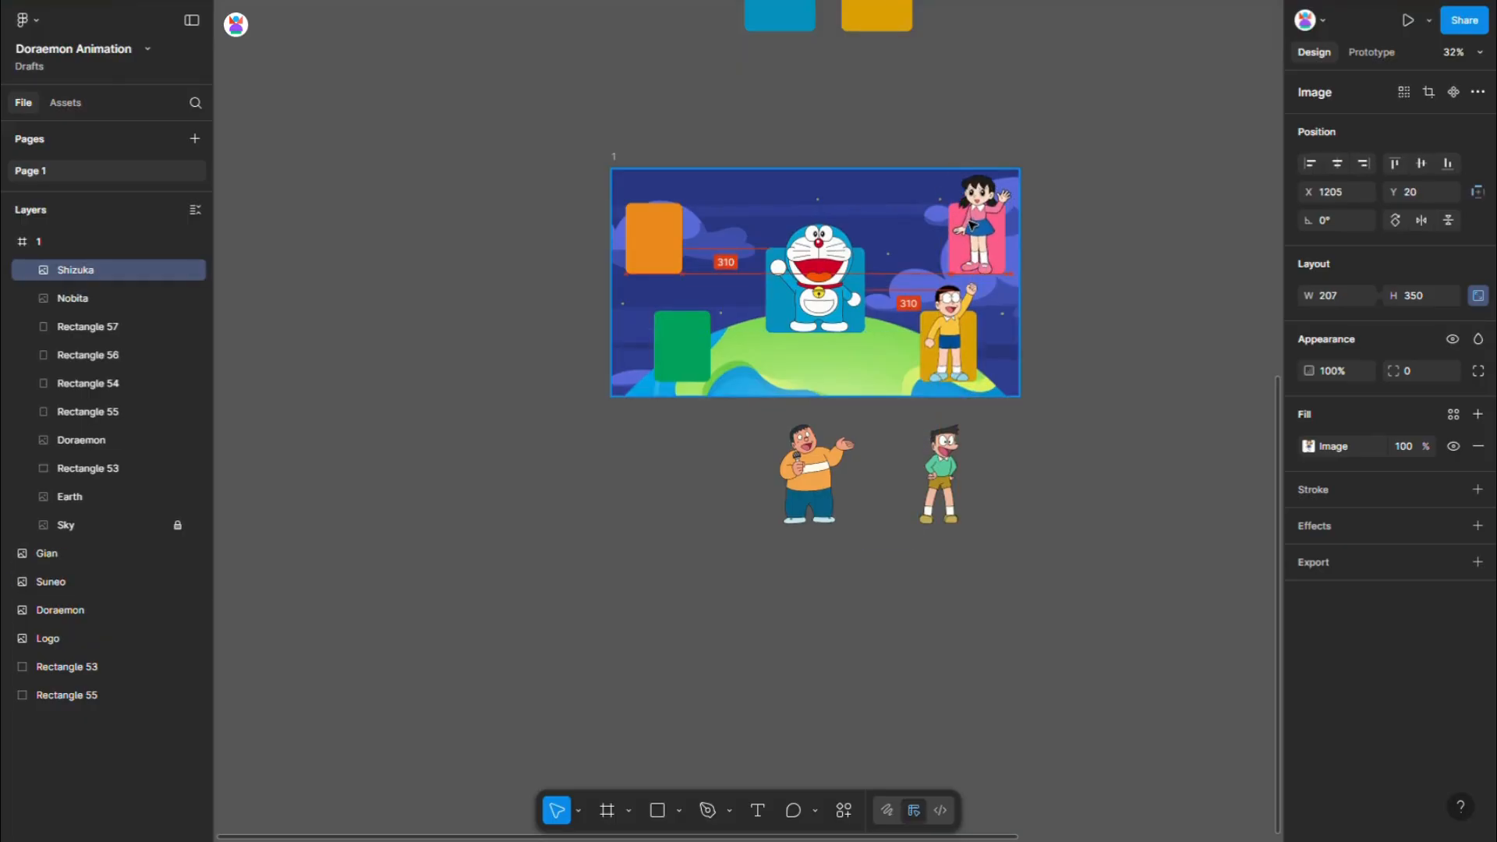
- Place Suneo on the green card and Gian on the orange card in frame 1
left_click(946, 465)
left_click_drag(946, 466, 694, 324)
left_click_drag(808, 472, 663, 236)
- Flip the Nobita image in frame 1 horizontally
scroll(779, 273, "up", 3)
left_click(1043, 377)
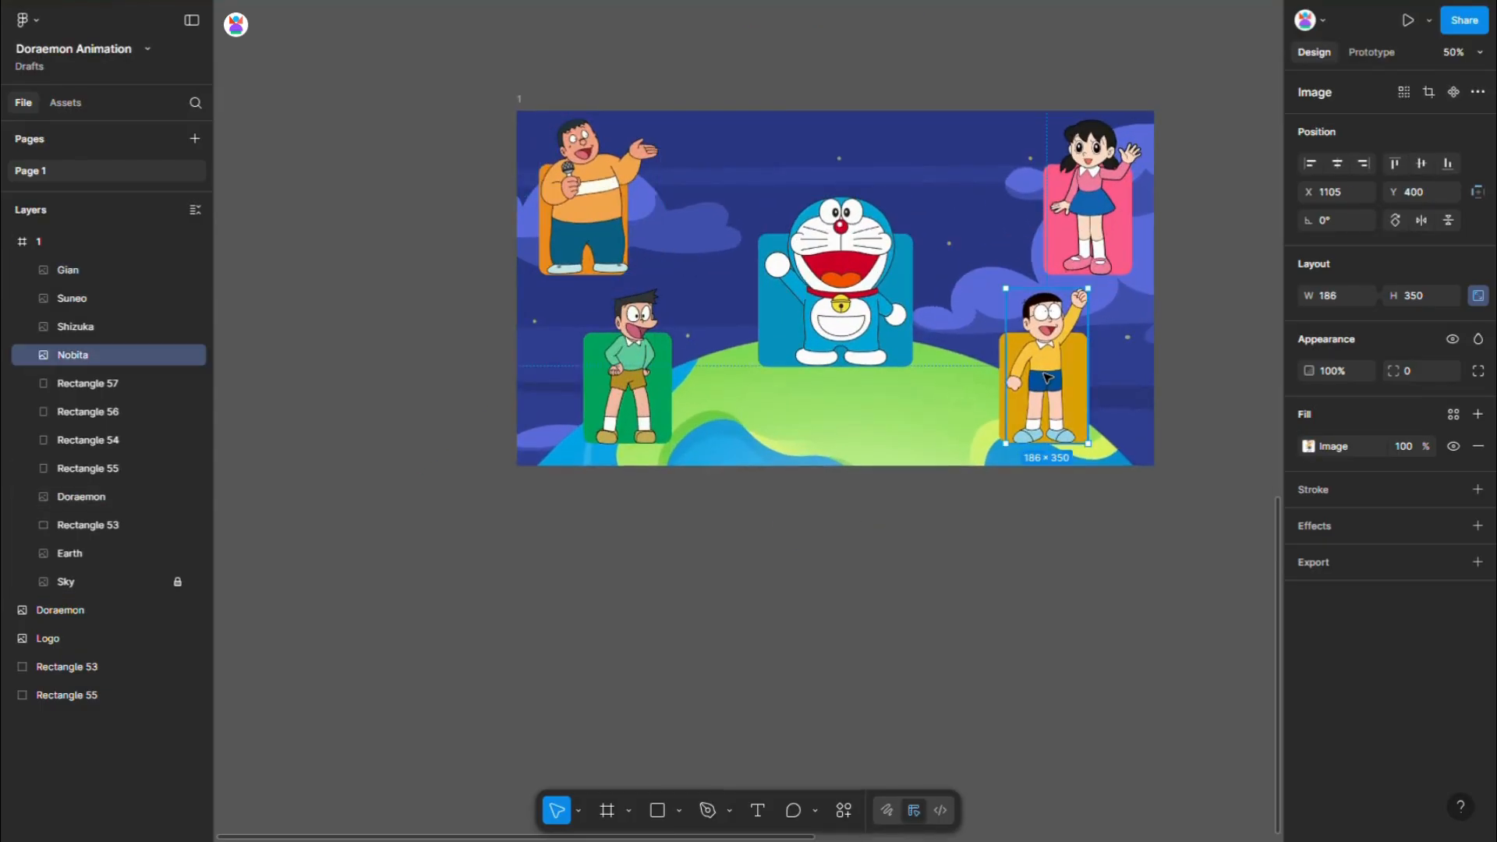
right_click(1041, 376)
left_click(1098, 742)
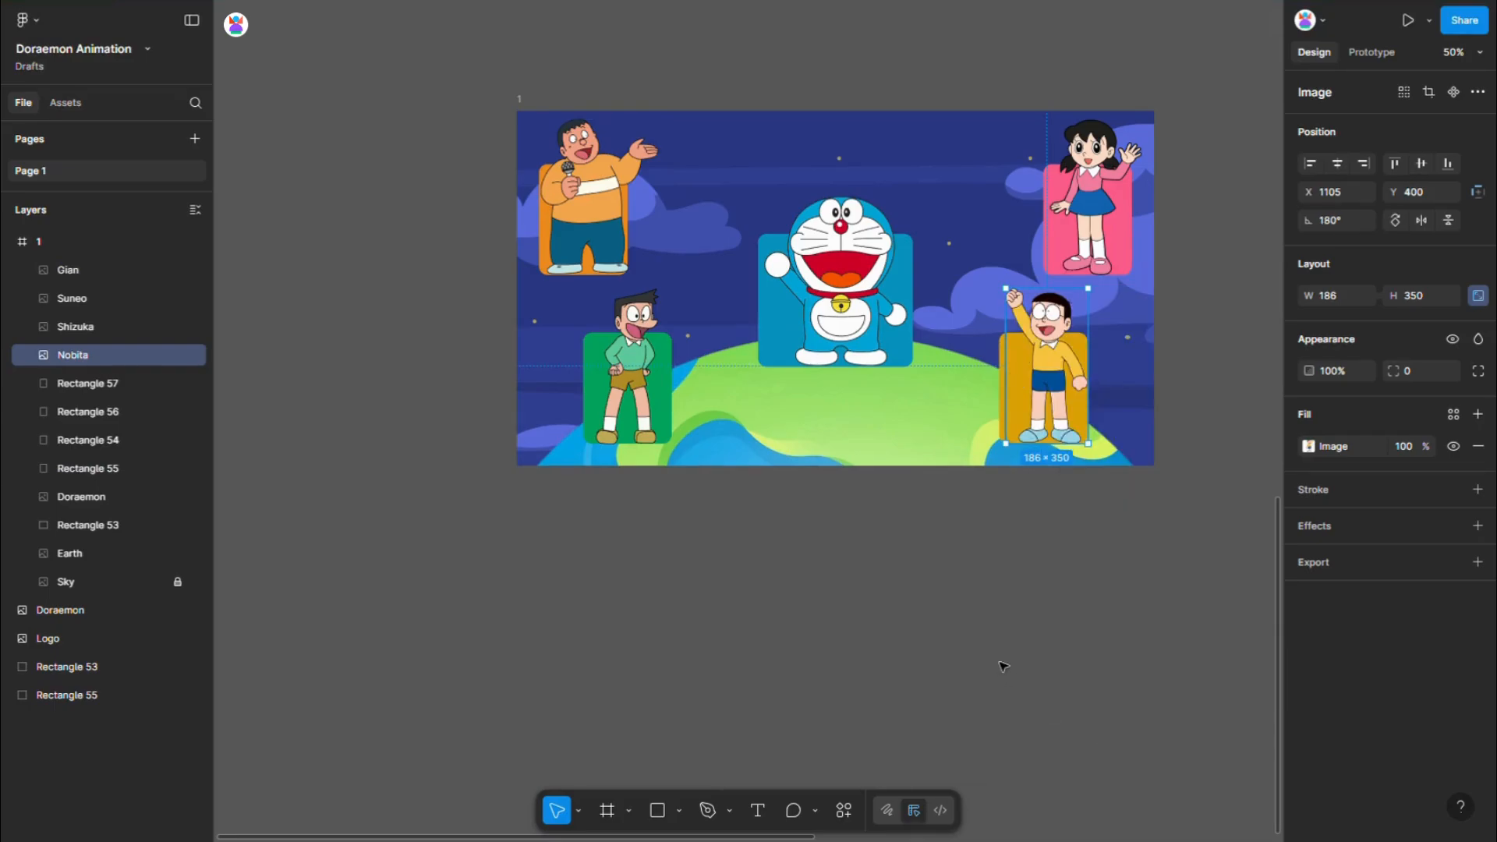
left_click(997, 659)
- Move the Doraemon logo above the Doraemon character in frame 1, centre it horizontally and set it at Y 30
scroll(920, 626, "down", 5)
left_click_drag(1071, 301, 881, 443)
scroll(883, 445, "up", 5)
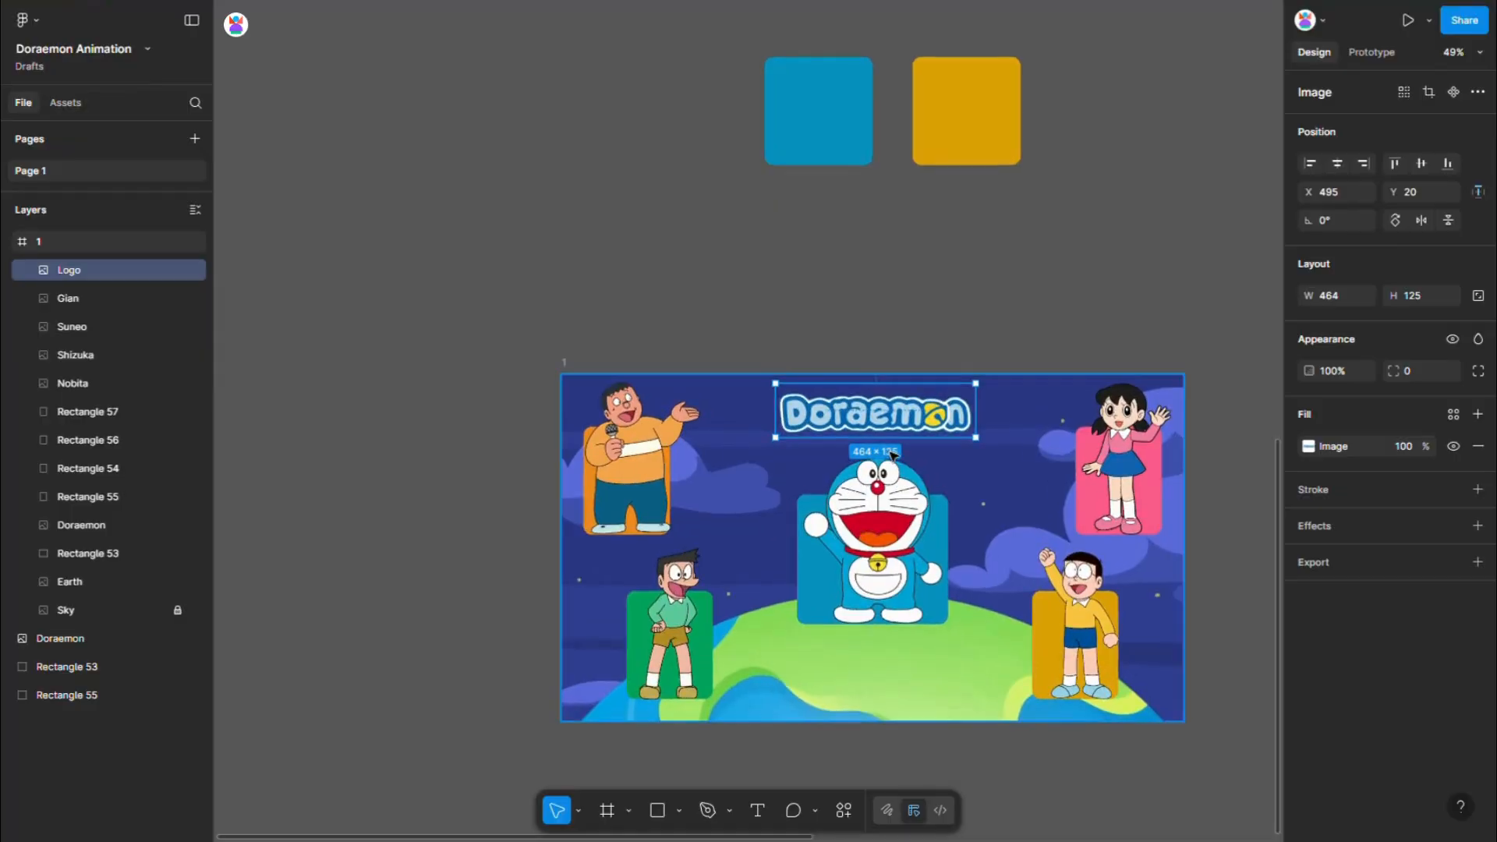
left_click(1338, 163)
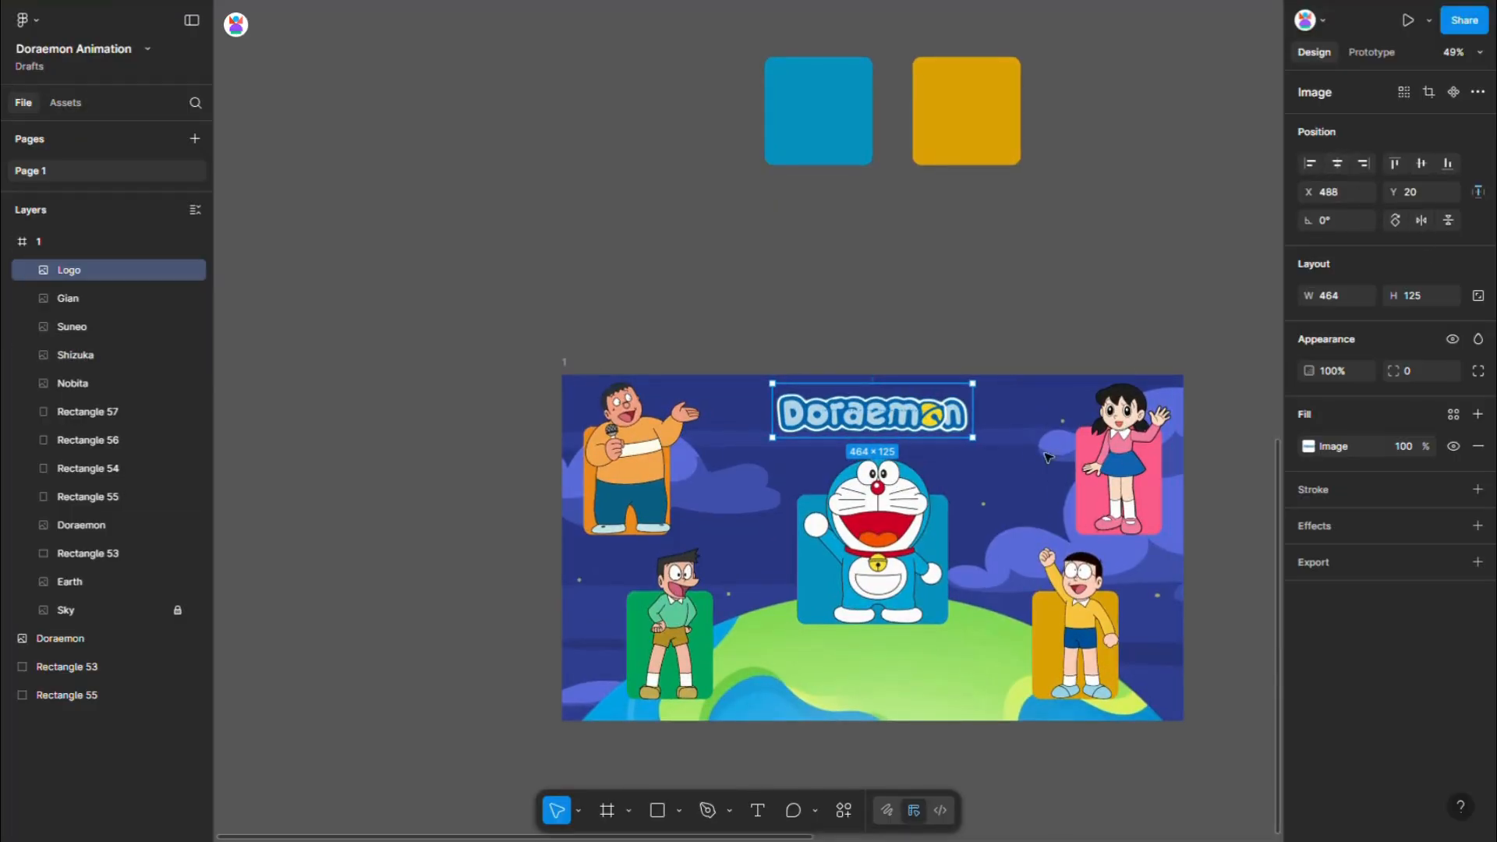
key("shift+Down")
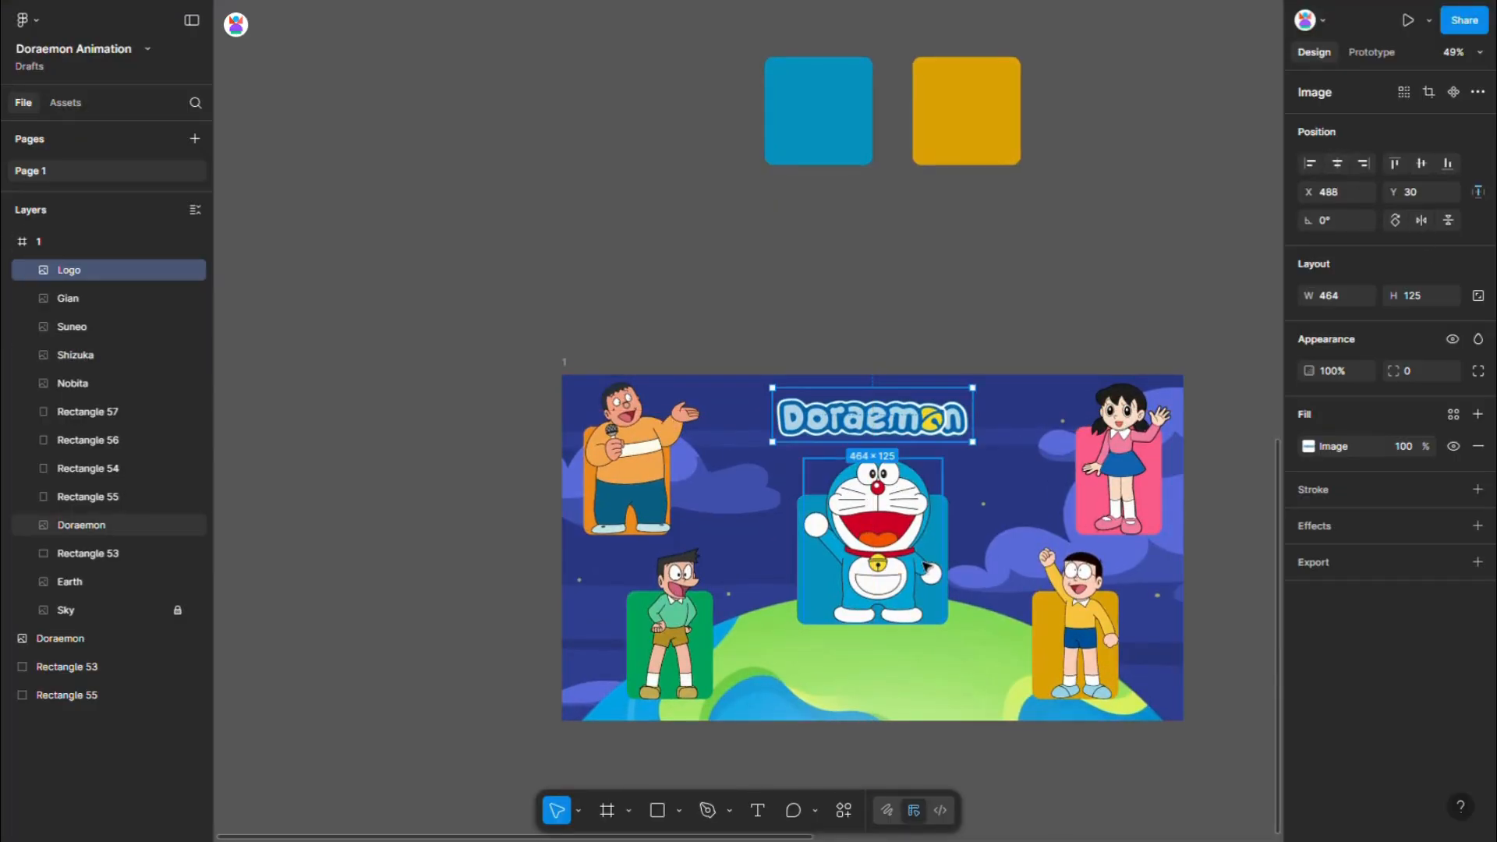
- Resize the blue rectangle behind Doraemon in frame 1 to 400 wide and 350 high
left_click(942, 558)
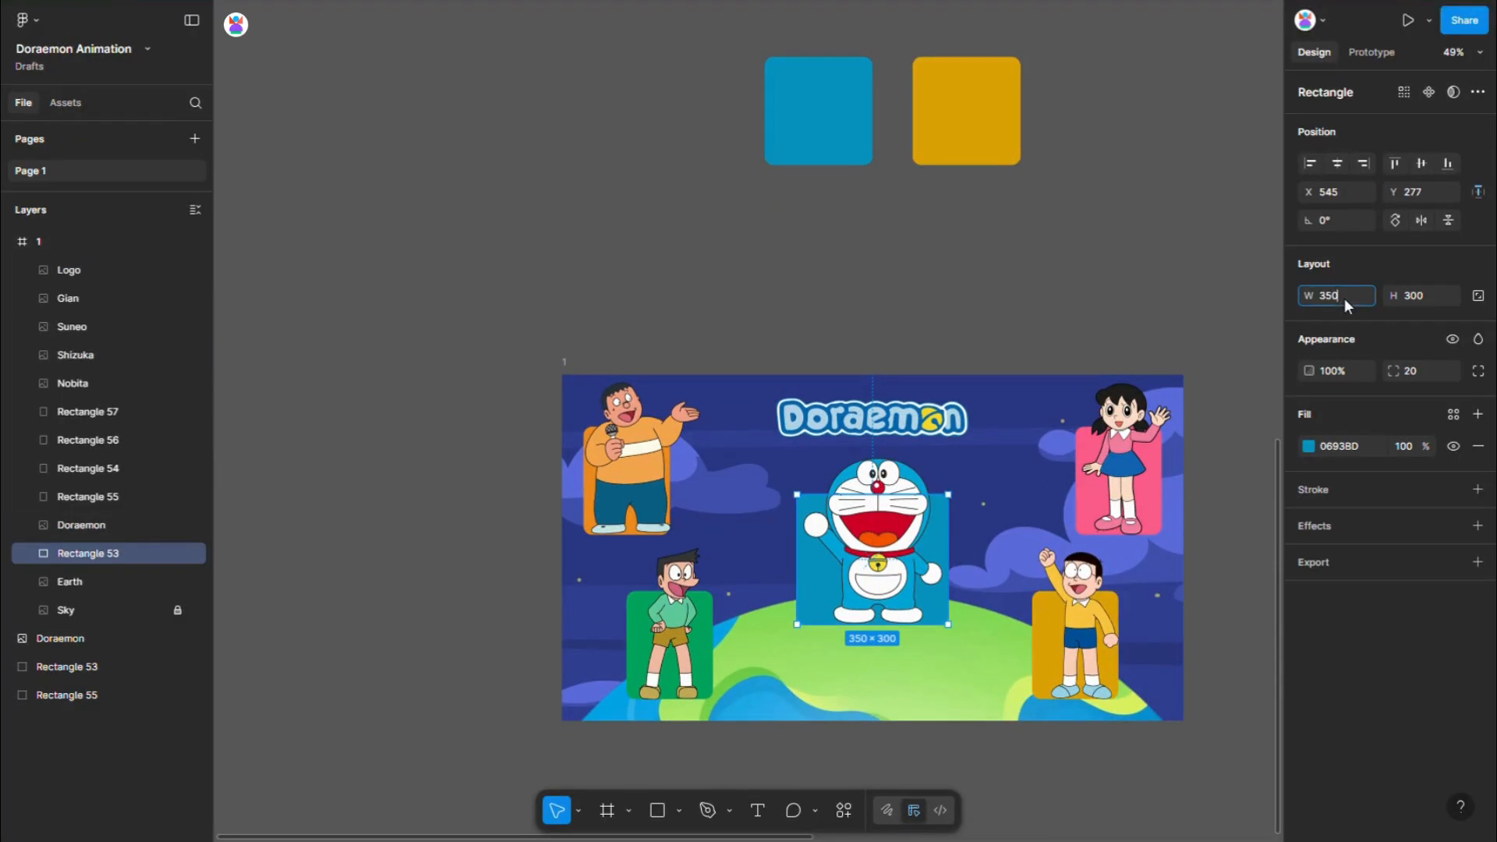
type("400")
key("Tab")
type("350")
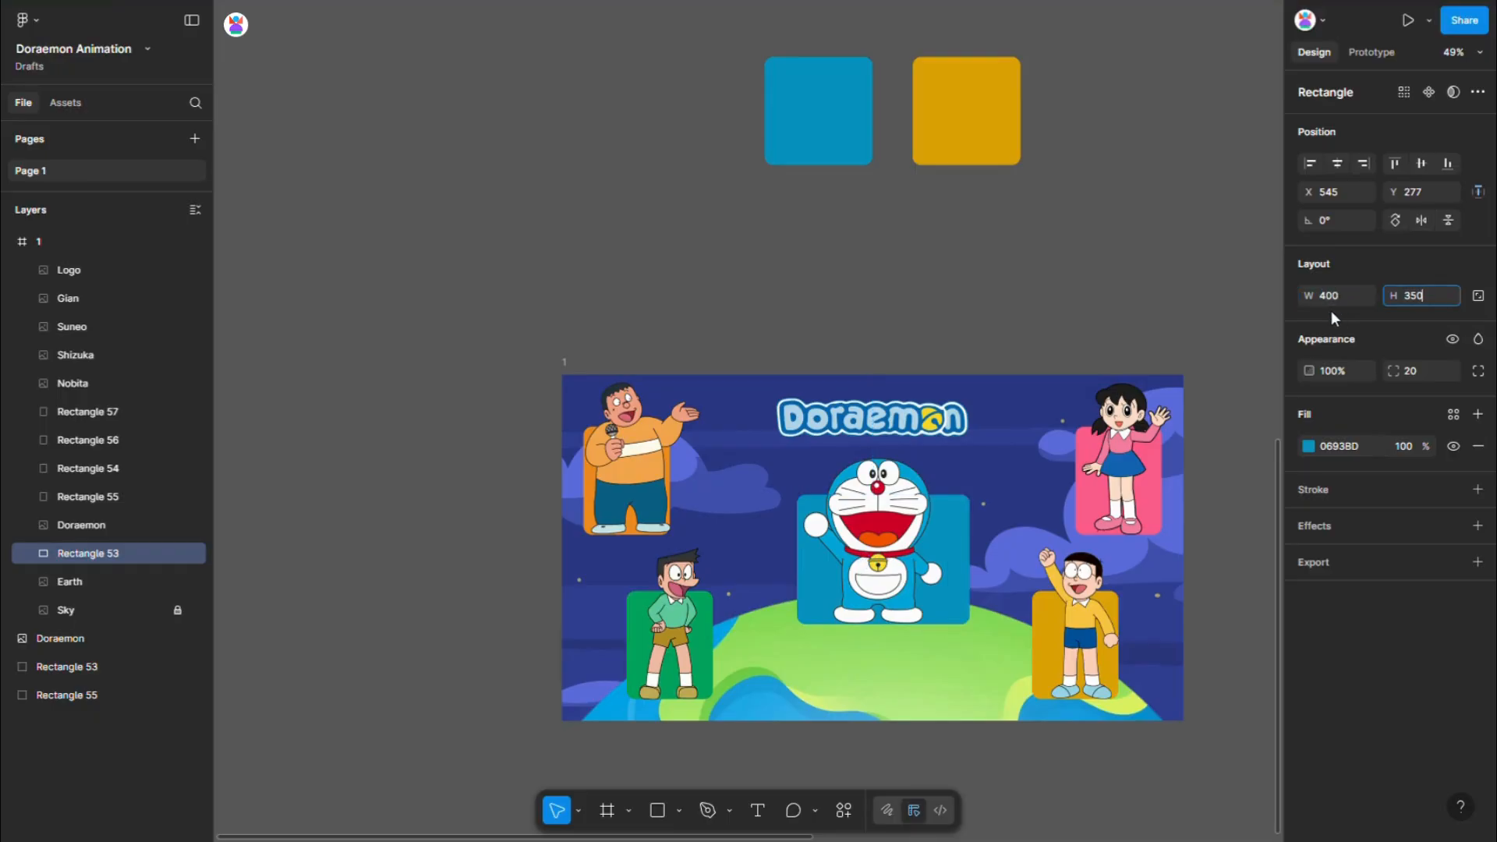
key("Return")
- Centre the Doraemon image over the enlarged blue card in frame 1 and scale it up slightly from its upper edge
scroll(911, 613, "up", 3)
left_click_drag(850, 543, 870, 577)
scroll(716, 496, "down", 2)
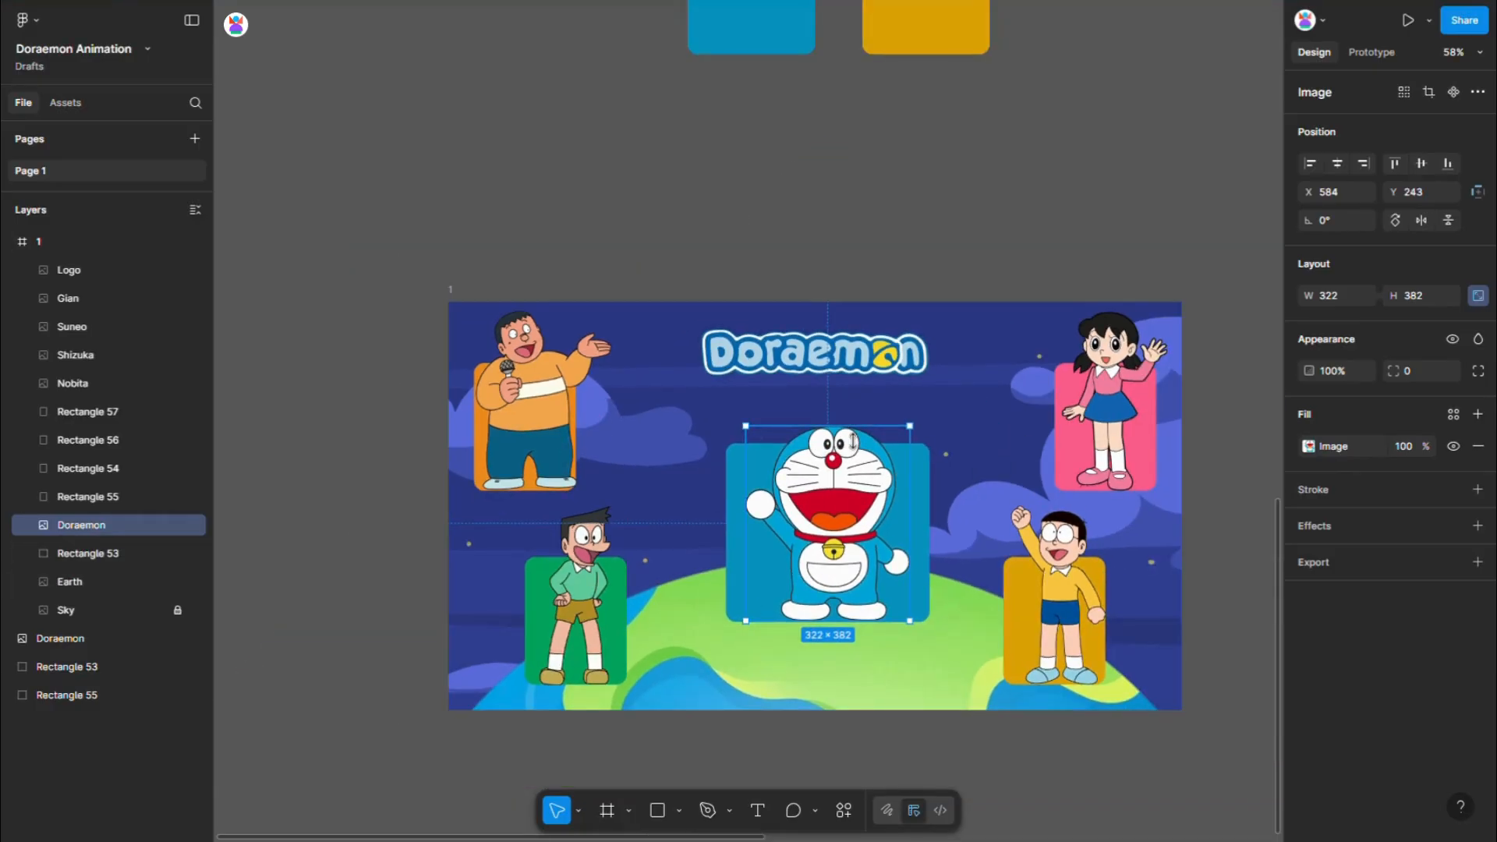
left_click_drag(858, 428, 858, 417)
scroll(690, 429, "down", 2)
- Duplicate frame 1 directly below the original, aligned with it, and name the copy 2
left_click(544, 330)
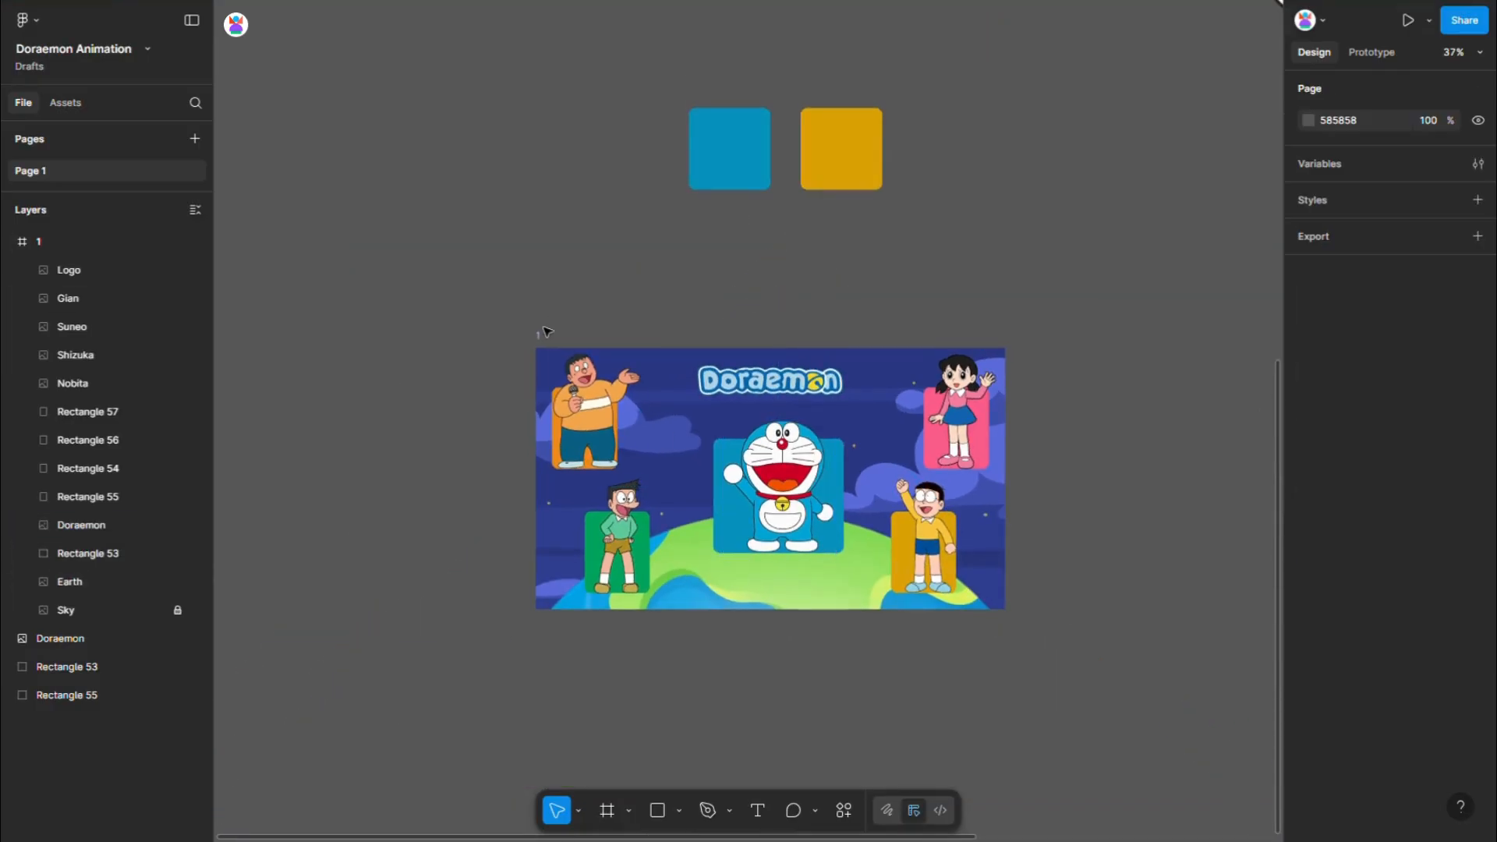
left_click_drag(552, 360, 551, 645)
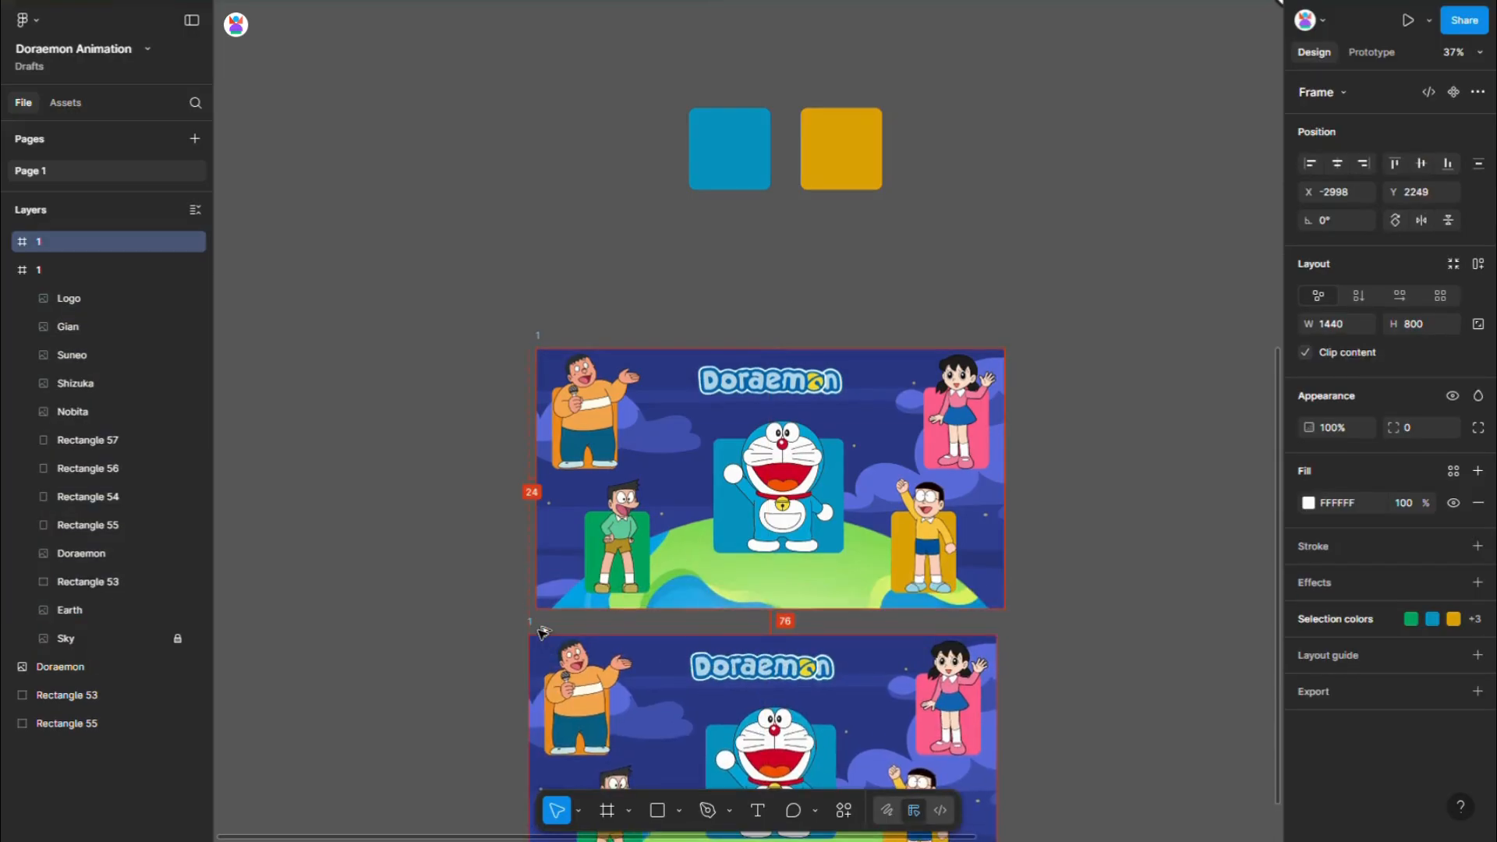
scroll(751, 574, "down", 2)
- Bring the Doraemon image and its blue rectangle in frame 2 to the front of the layer order
left_click(750, 577)
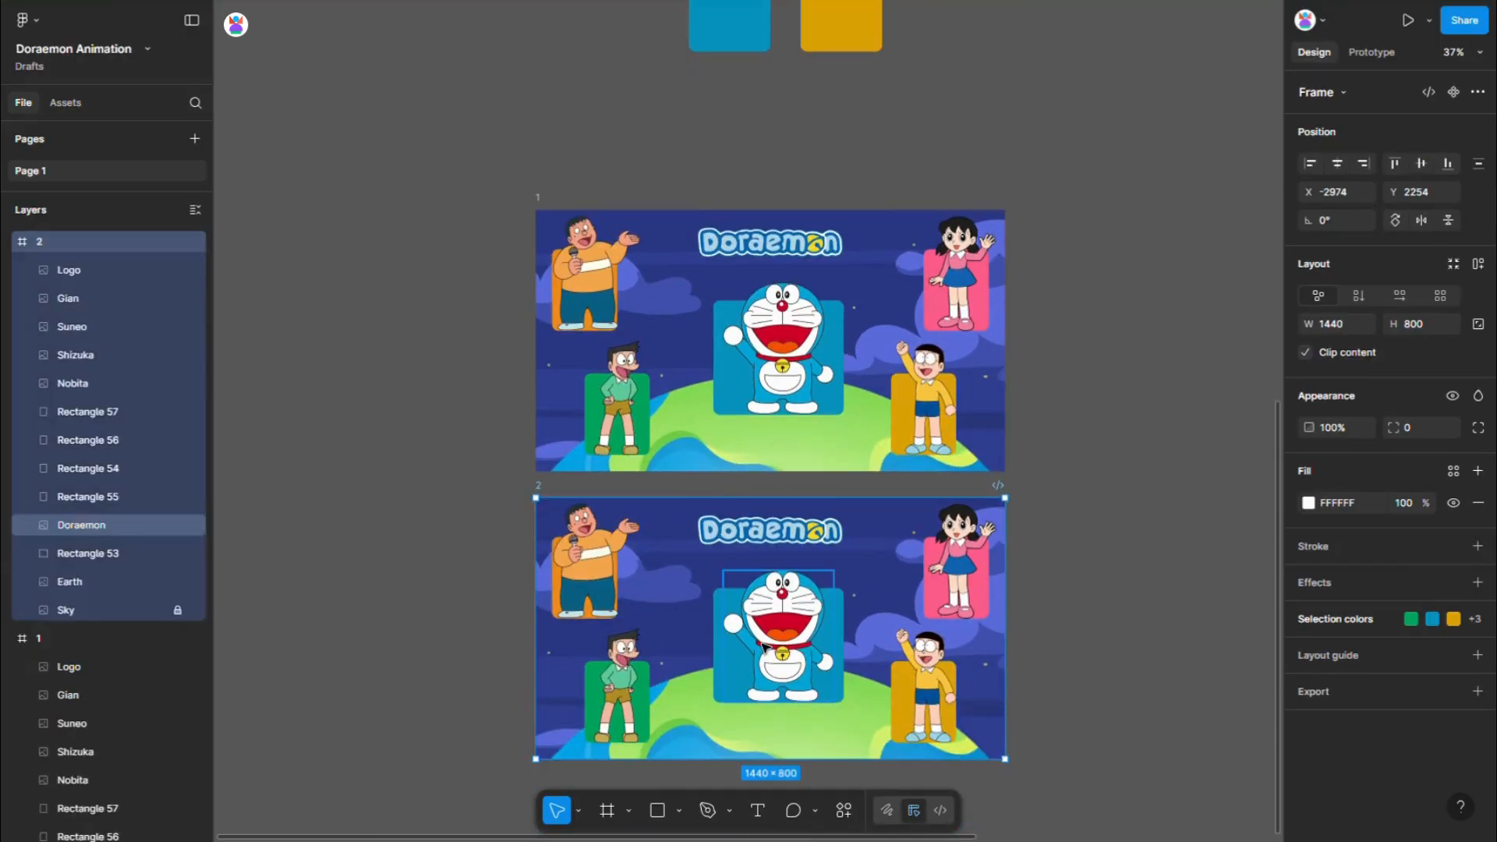
left_click(731, 655, "shift")
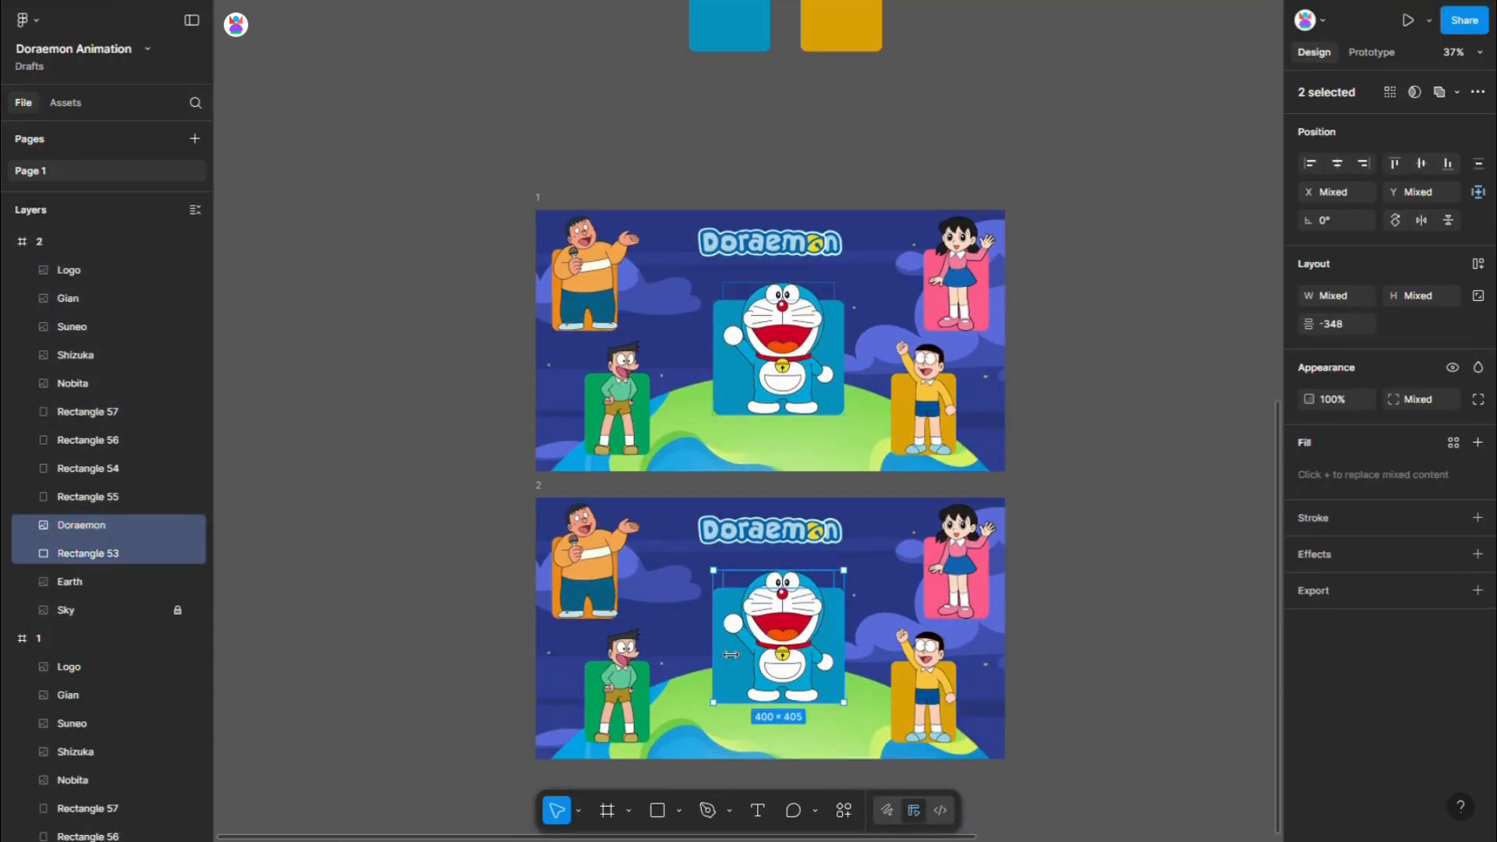
right_click(765, 638)
left_click(816, 384)
- Enlarge the blue rectangle behind Doraemon in frame 2 until it covers the whole frame
scroll(808, 619, "down", 4)
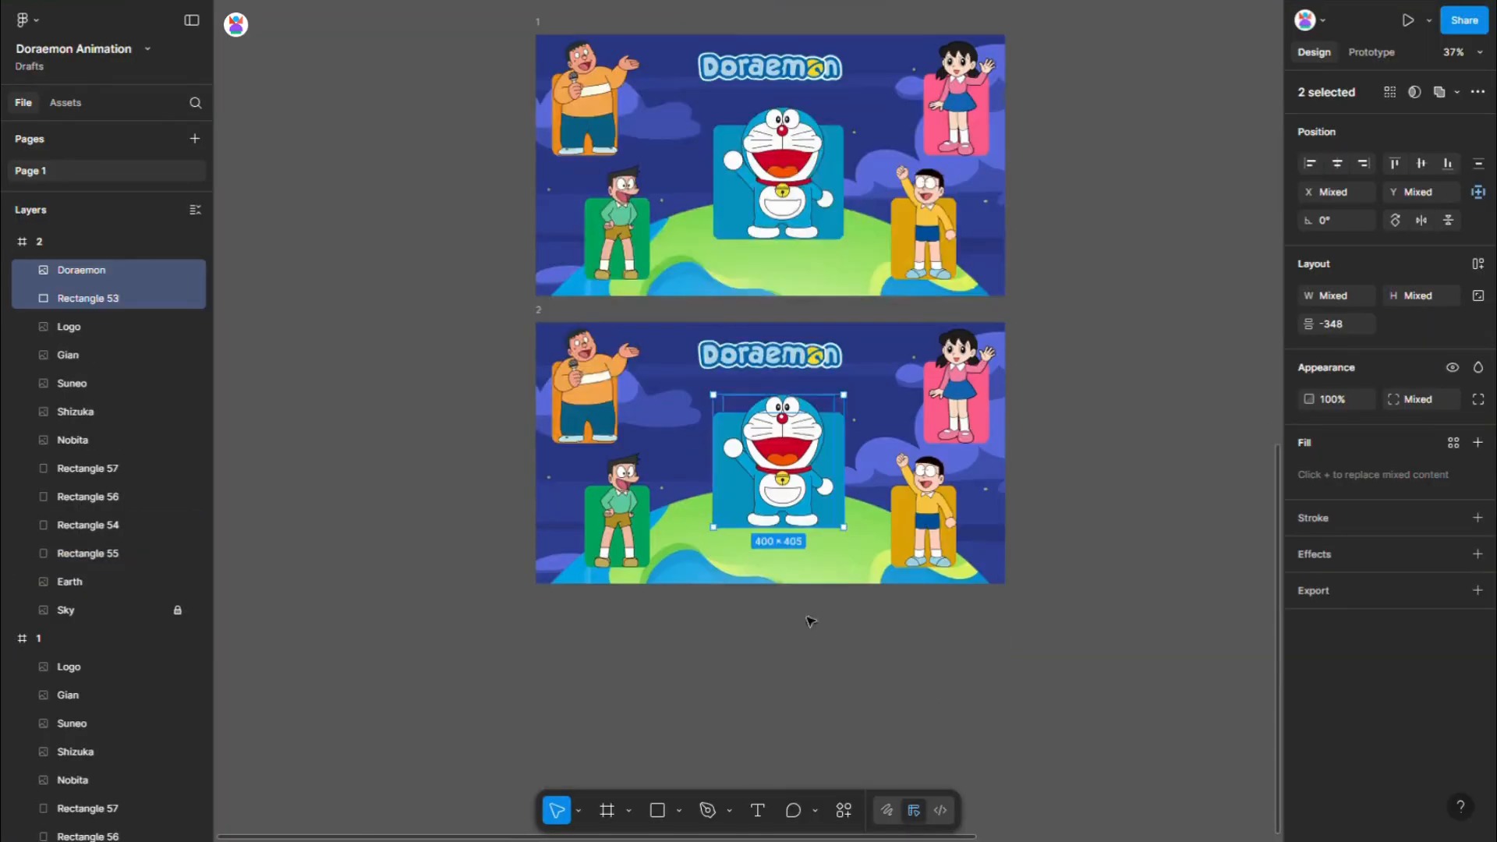
left_click(782, 655)
left_click(728, 433)
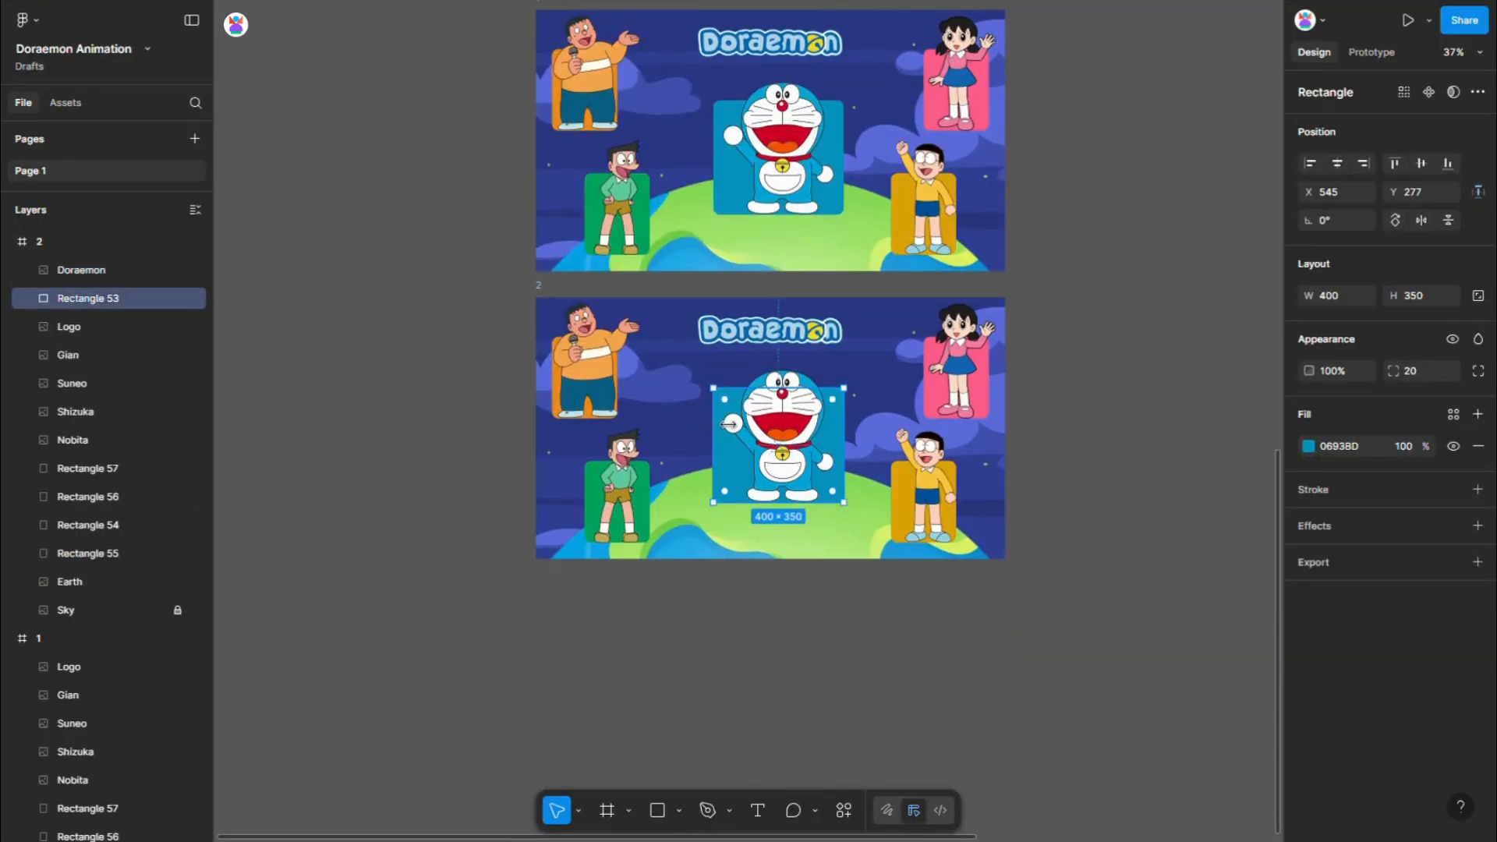
left_click_drag(785, 401, 795, 311)
left_click_drag(861, 381, 1005, 381)
left_click_drag(727, 378, 536, 379)
left_click_drag(806, 516, 806, 571)
- Move the Doraemon image in frame 2 straight up to Y 100
left_click(797, 440)
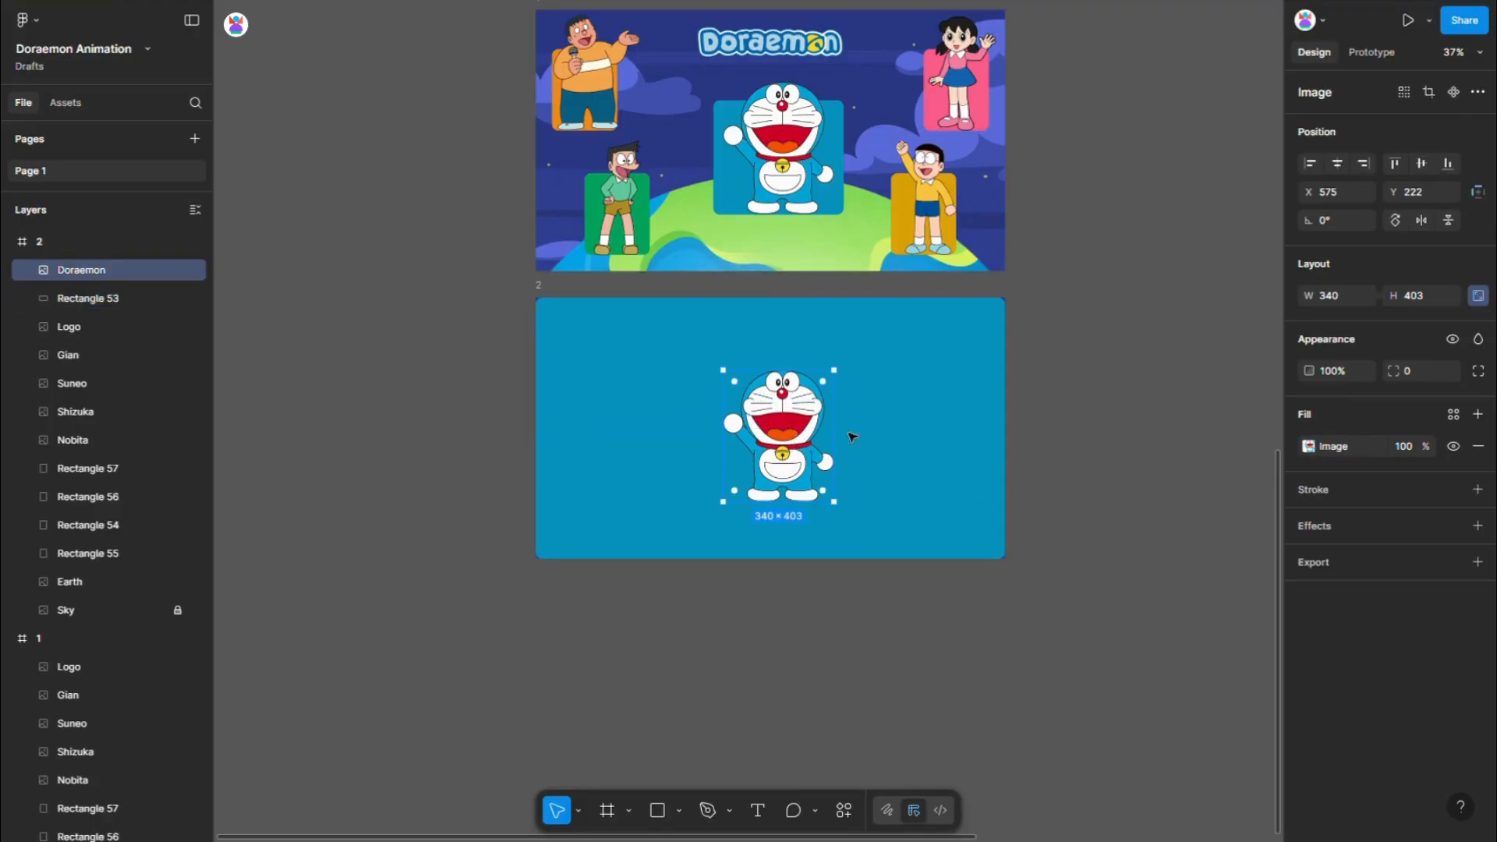
key("alt")
key("alt+Up")
key("alt+Up")
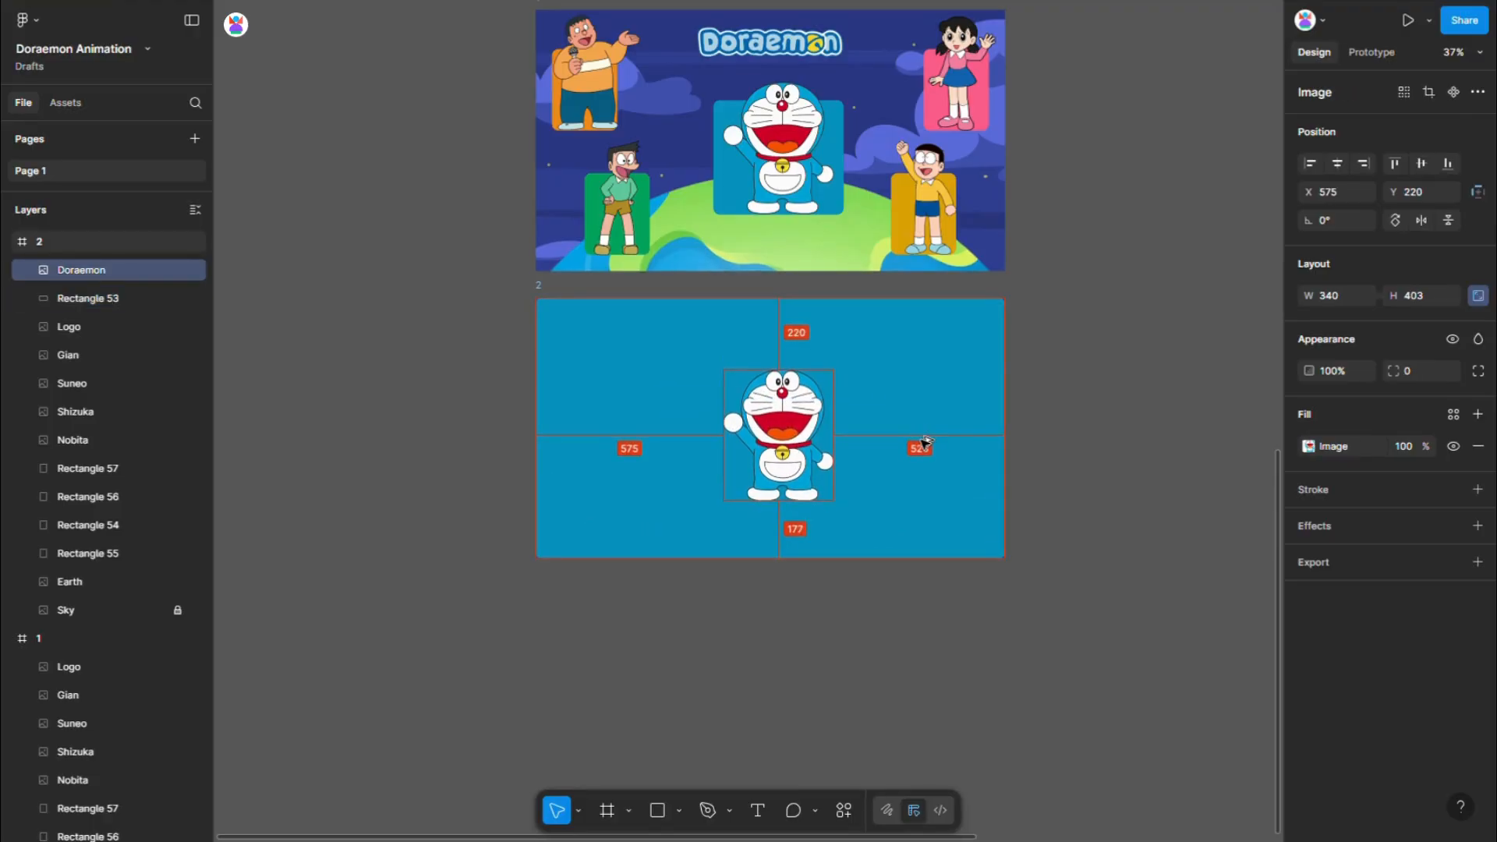
key("alt+shift+Up")
key("alt+shift+Up")
key("alt+shift+Up")
key("alt+shift+Up")
key("alt+shift+Up")
key("alt+shift+Up")
key("alt+shift+Up")
key("alt+shift+Up")
key("alt+shift+Up")
key("alt+shift+Up")
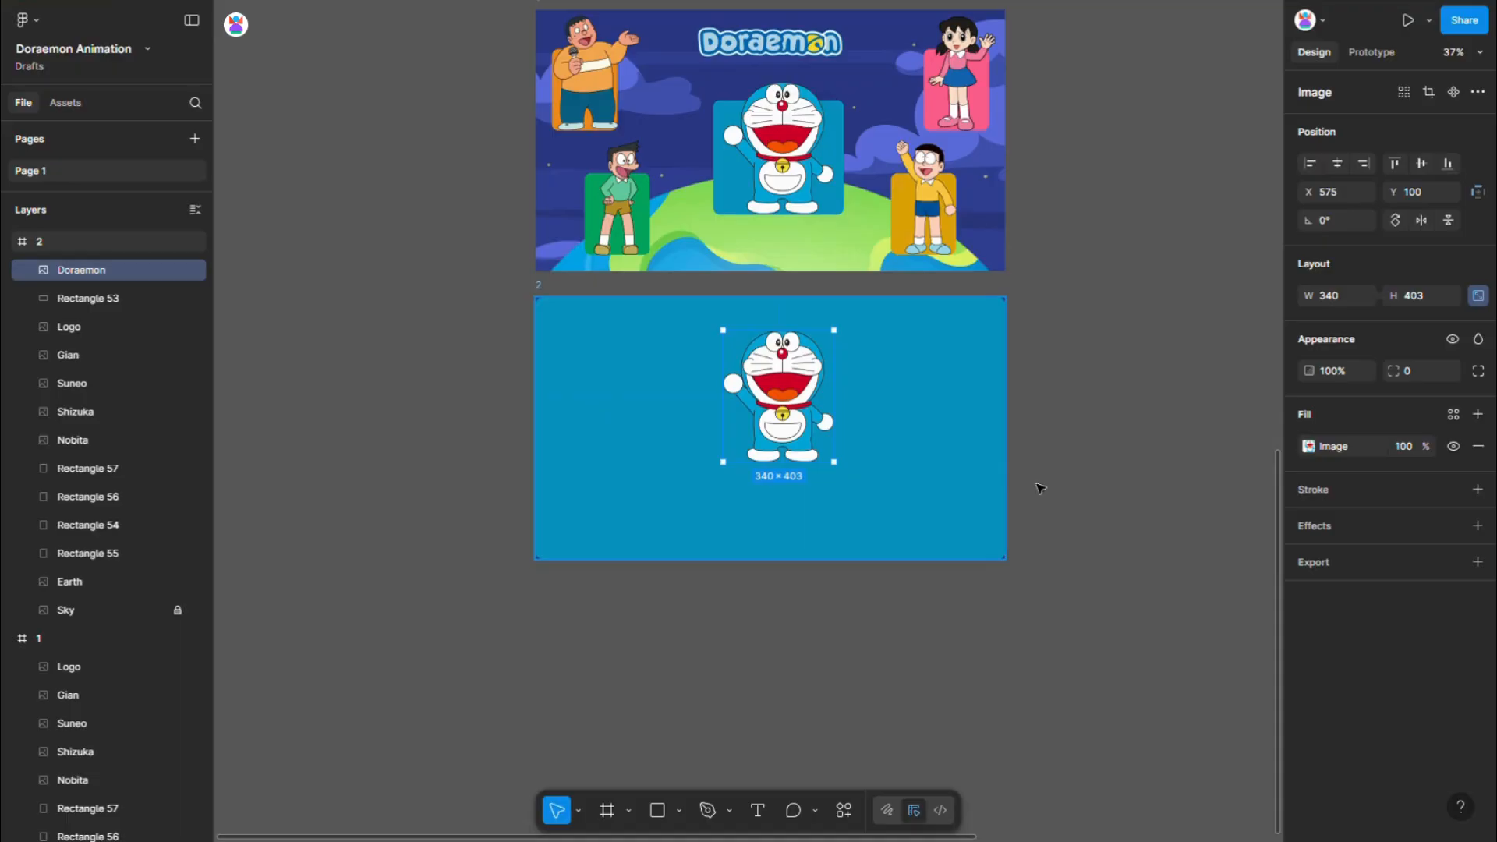
left_click(1087, 488)
- Add a "Doraemon" text over frame 2, reusing the image's layer name, and set its font size to 150
double_click(76, 271)
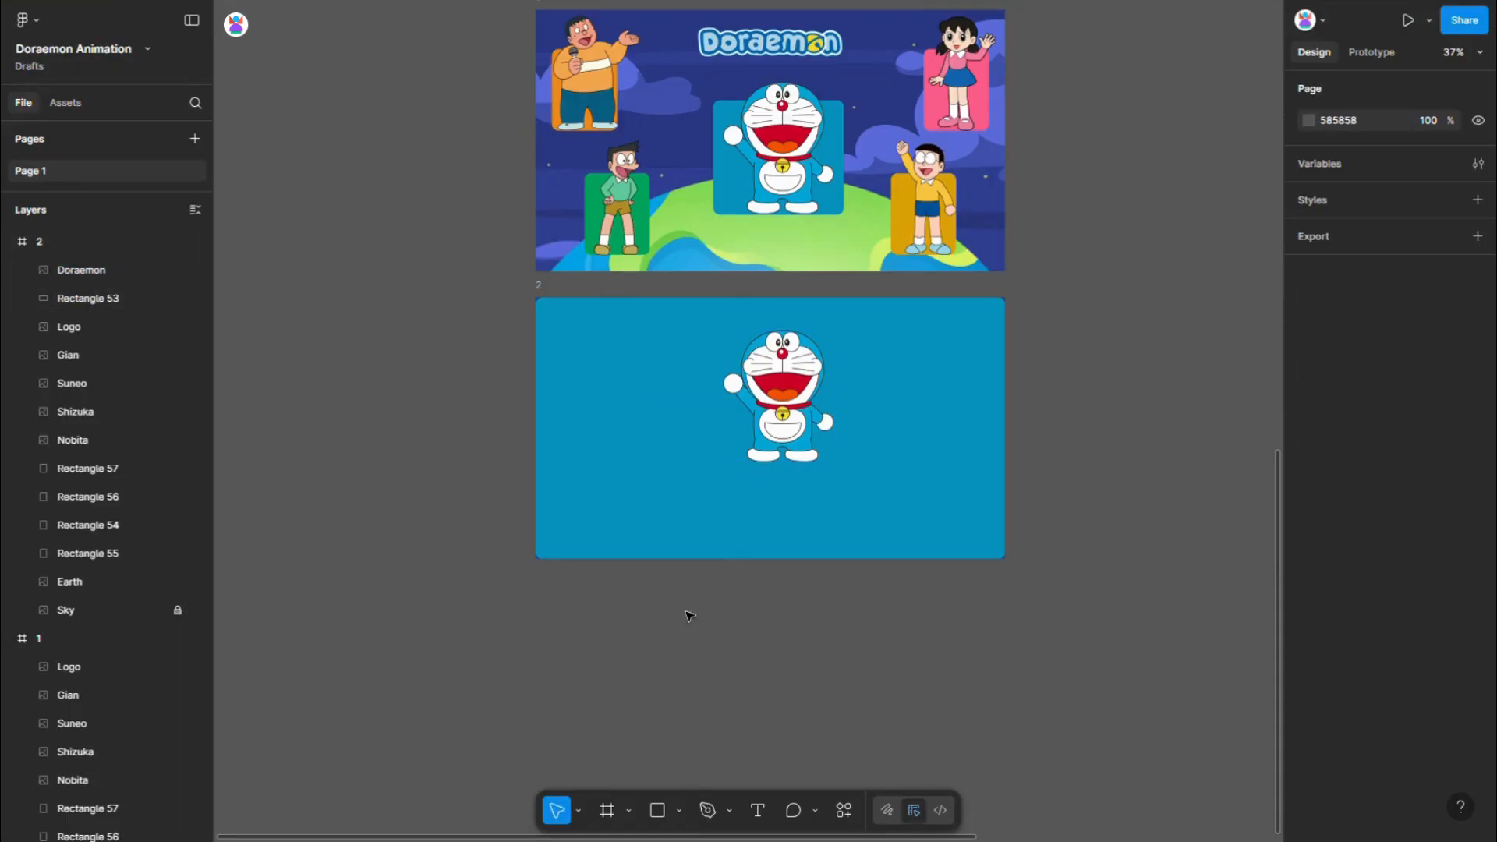
key("t")
left_click(739, 421)
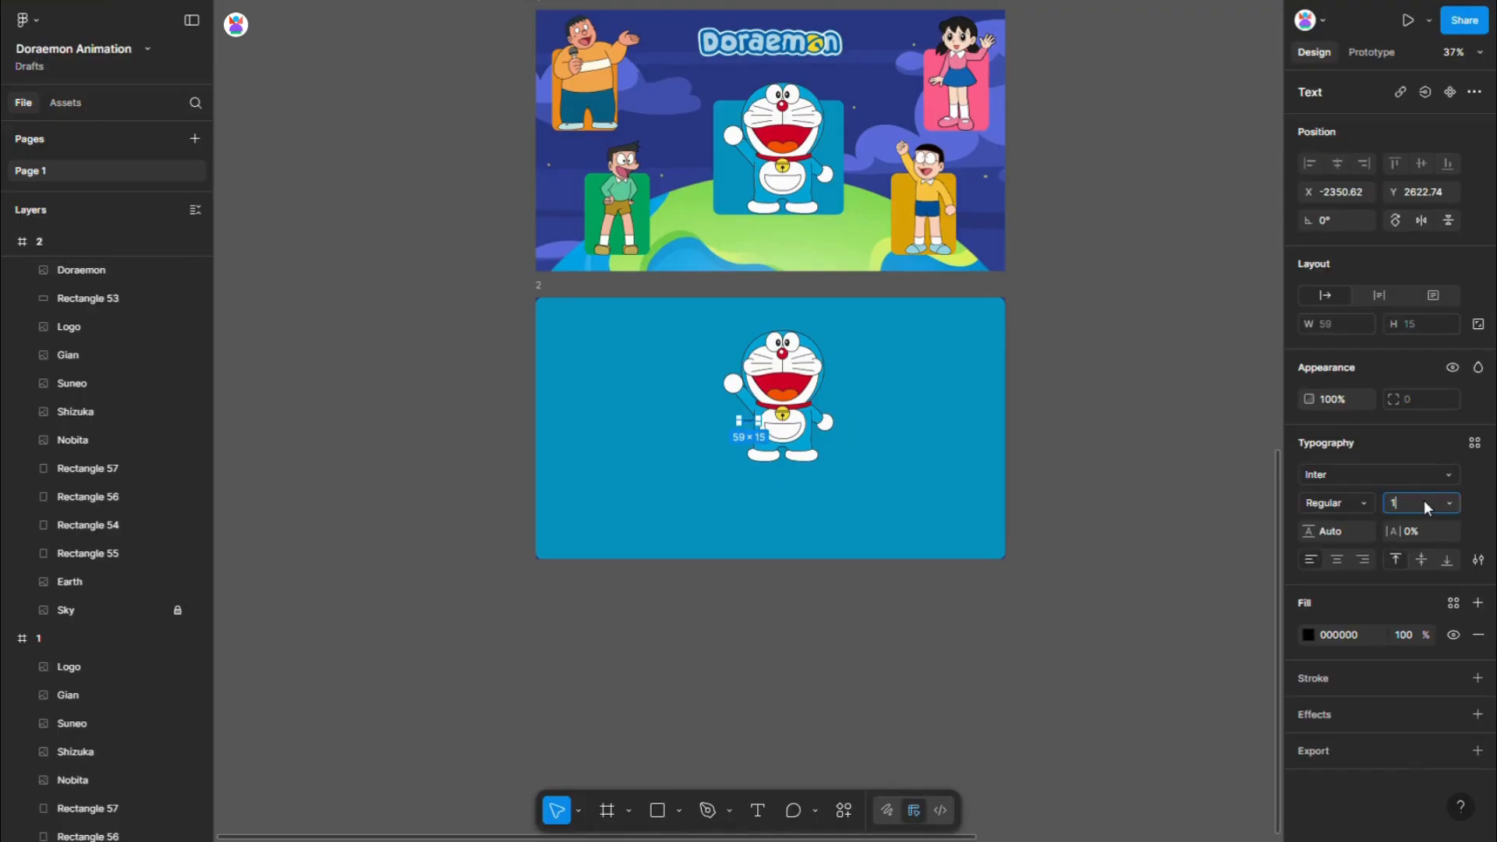
left_click(1424, 503)
type("150")
key("Return")
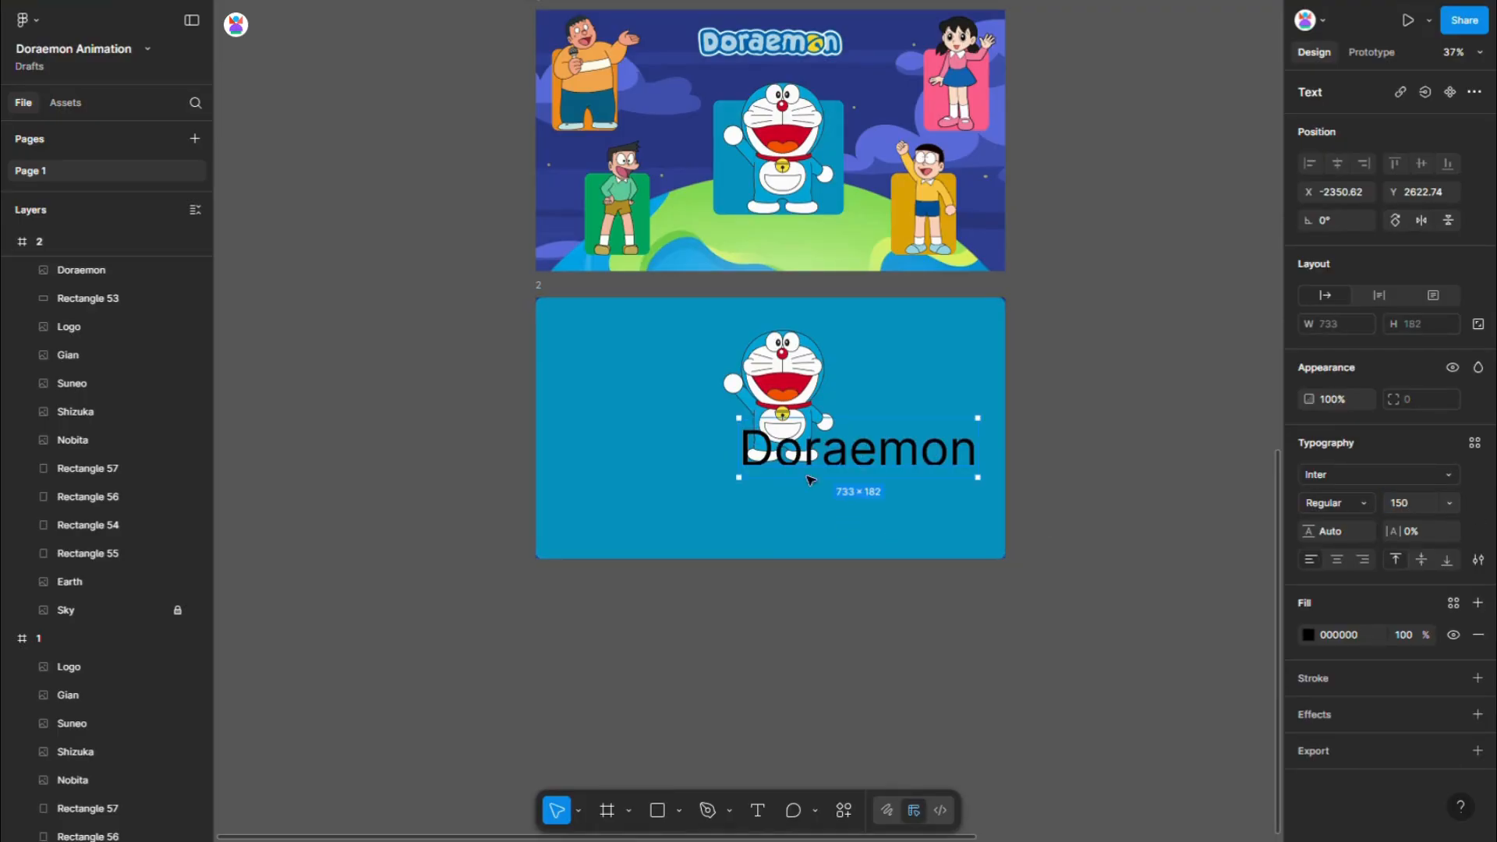
- Place the Doraemon title beneath the character in frame 2 and set its font to Cherry Bomb
left_click_drag(871, 447, 776, 492)
left_click(1361, 474)
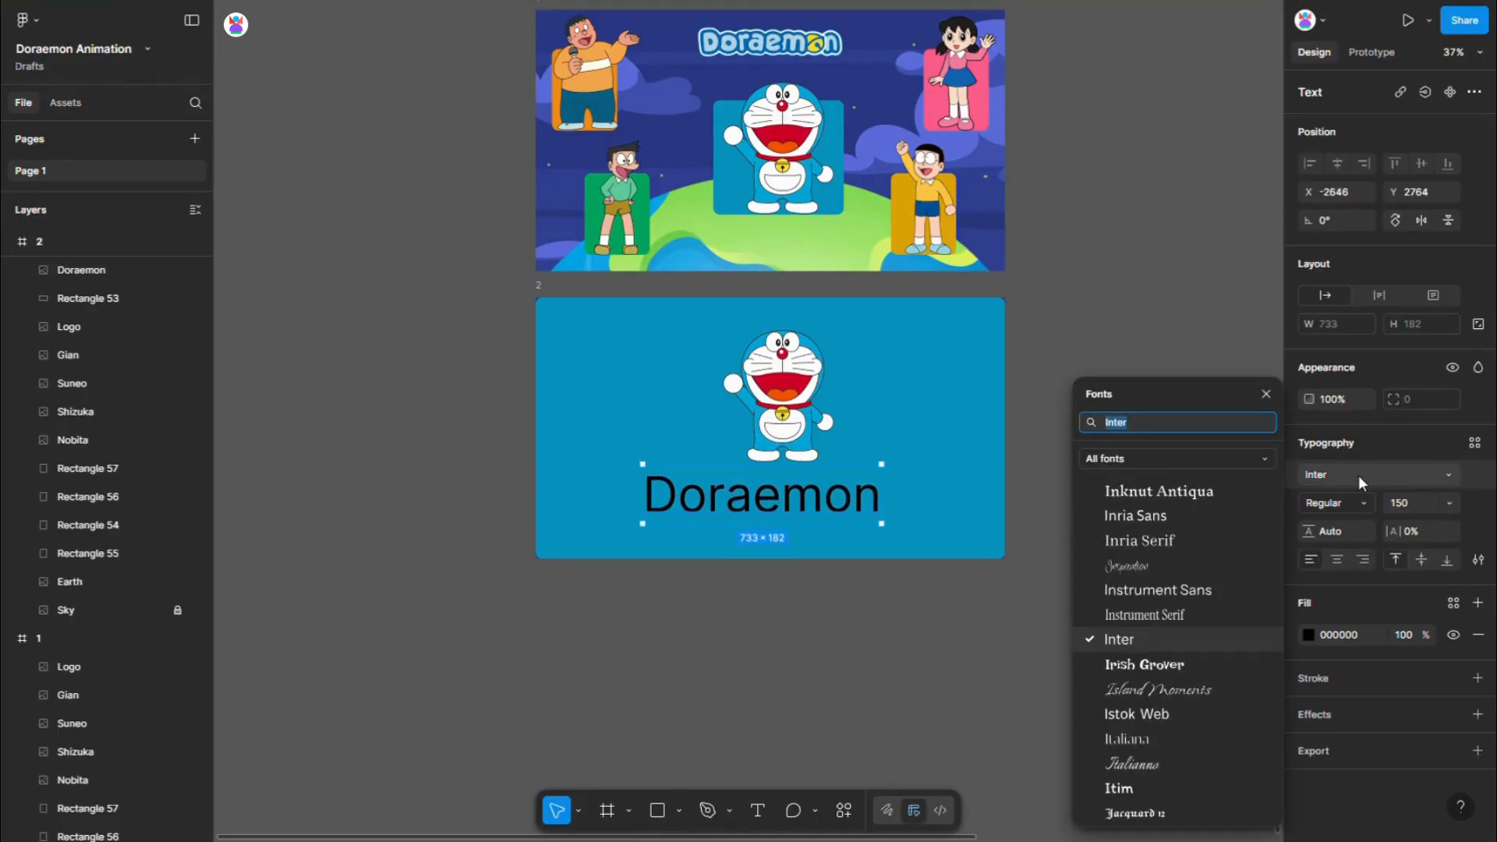
type("ch")
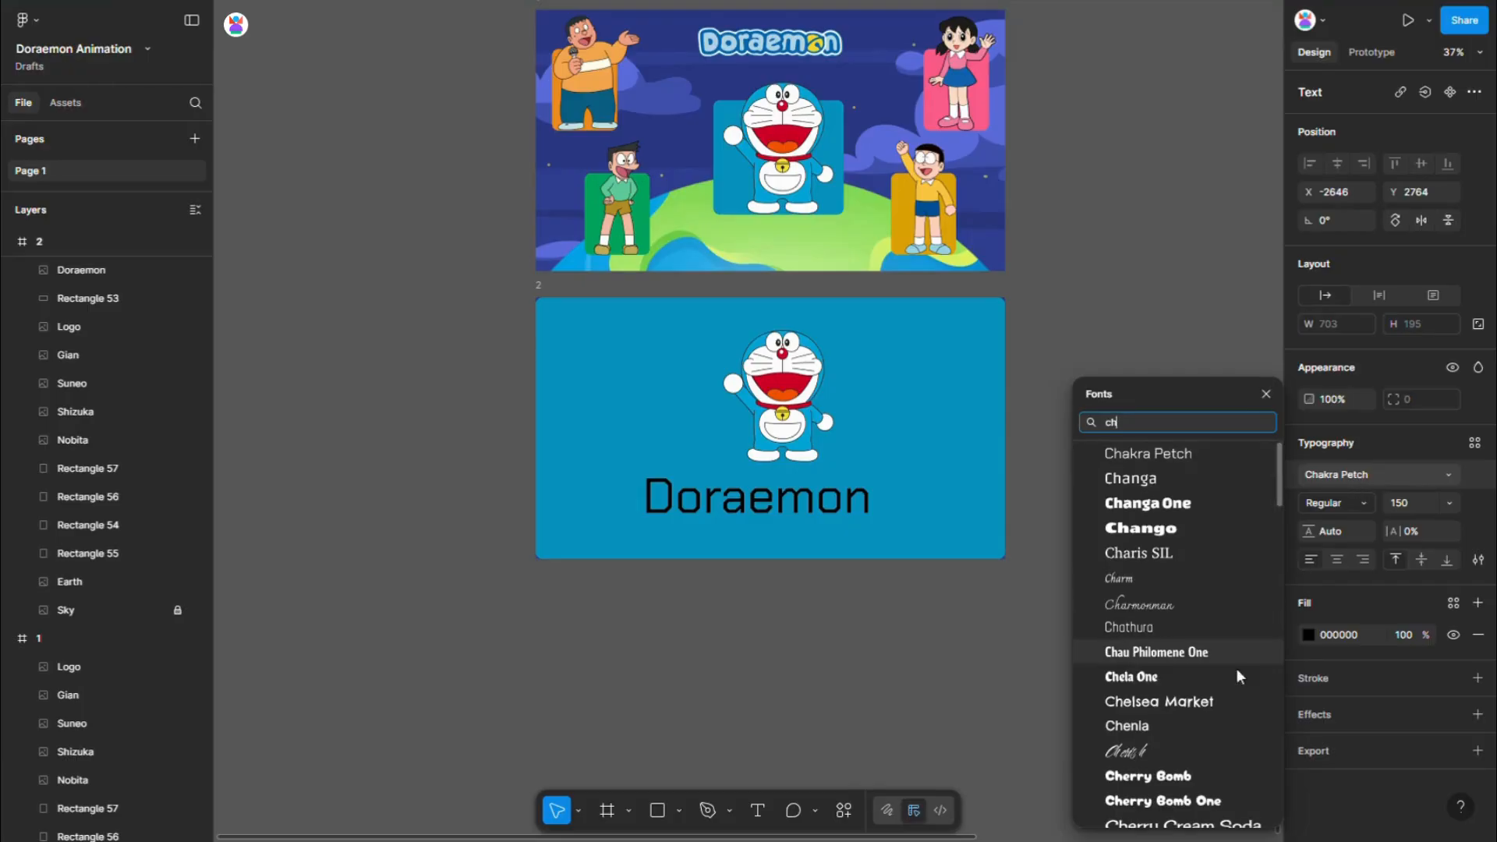
left_click(1186, 776)
- Fill the Doraemon title with the dark blue 0466AD sampled from the logo in frame 1
left_click(1309, 635)
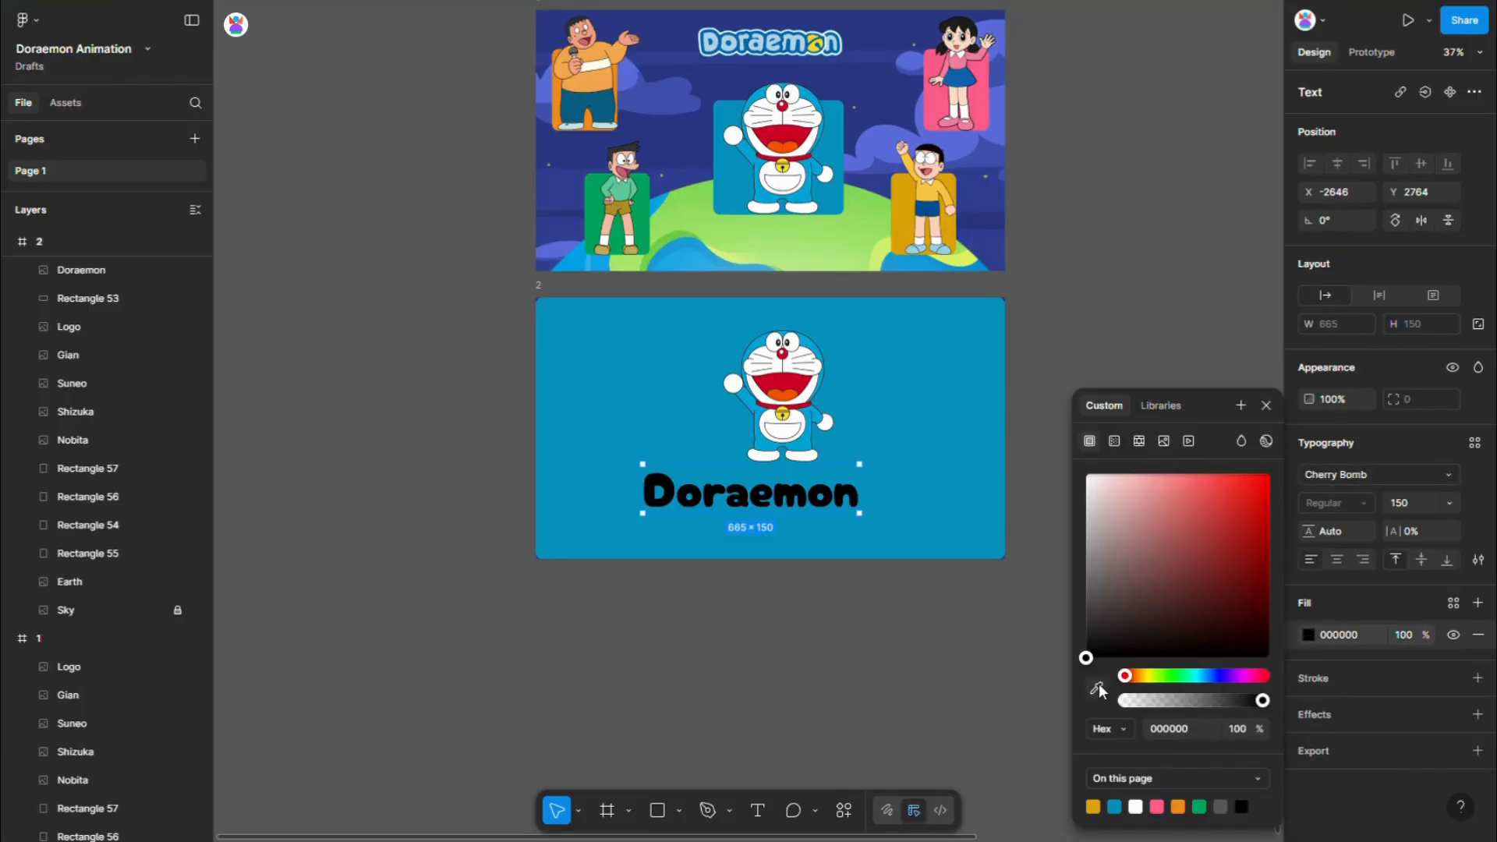
left_click(1098, 686)
scroll(807, 38, "up", 10)
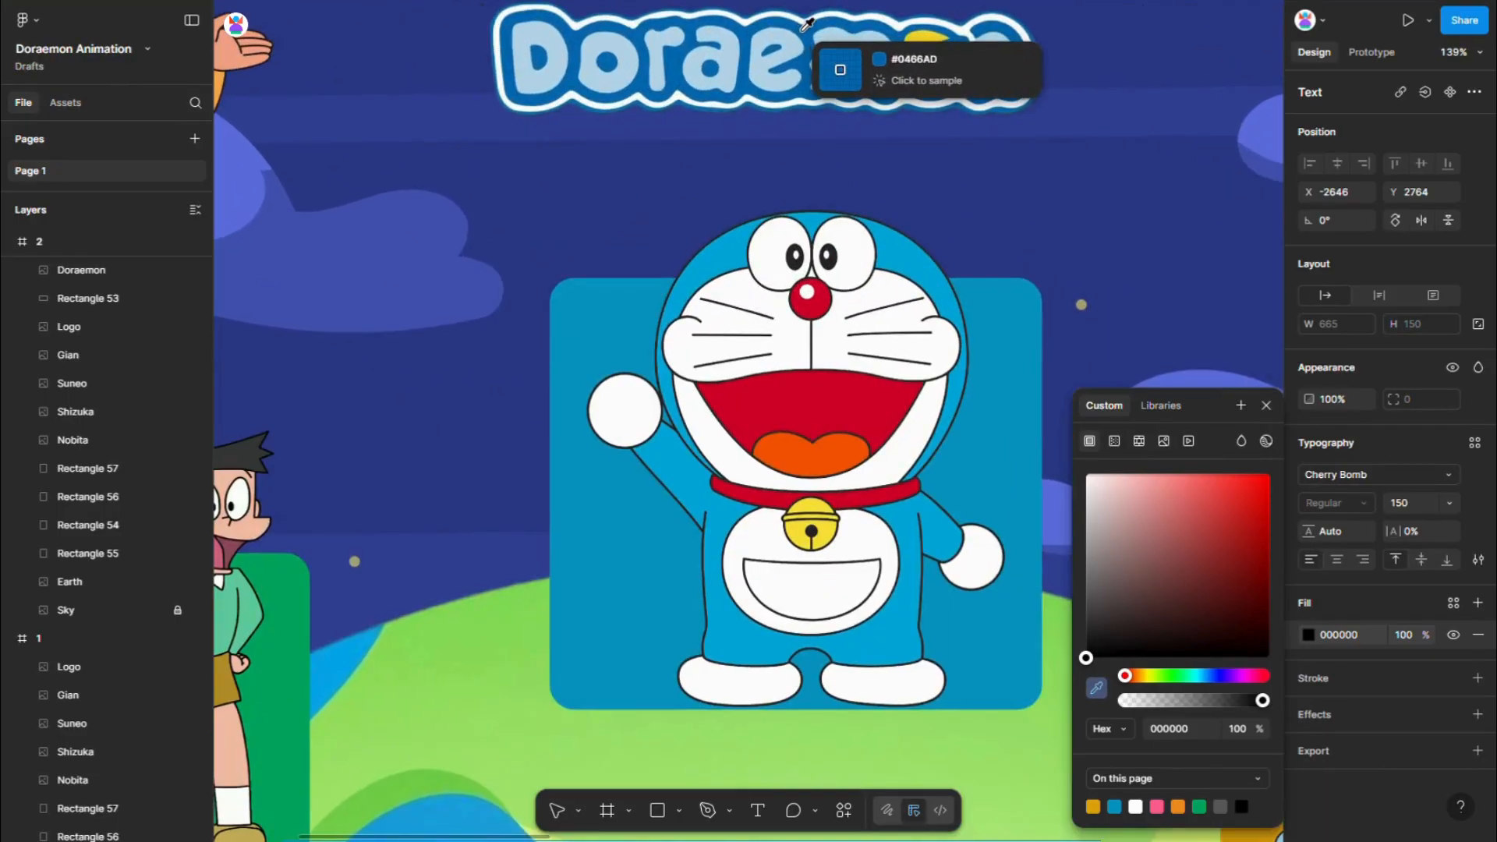
left_click(804, 28)
scroll(715, 128, "down", 10)
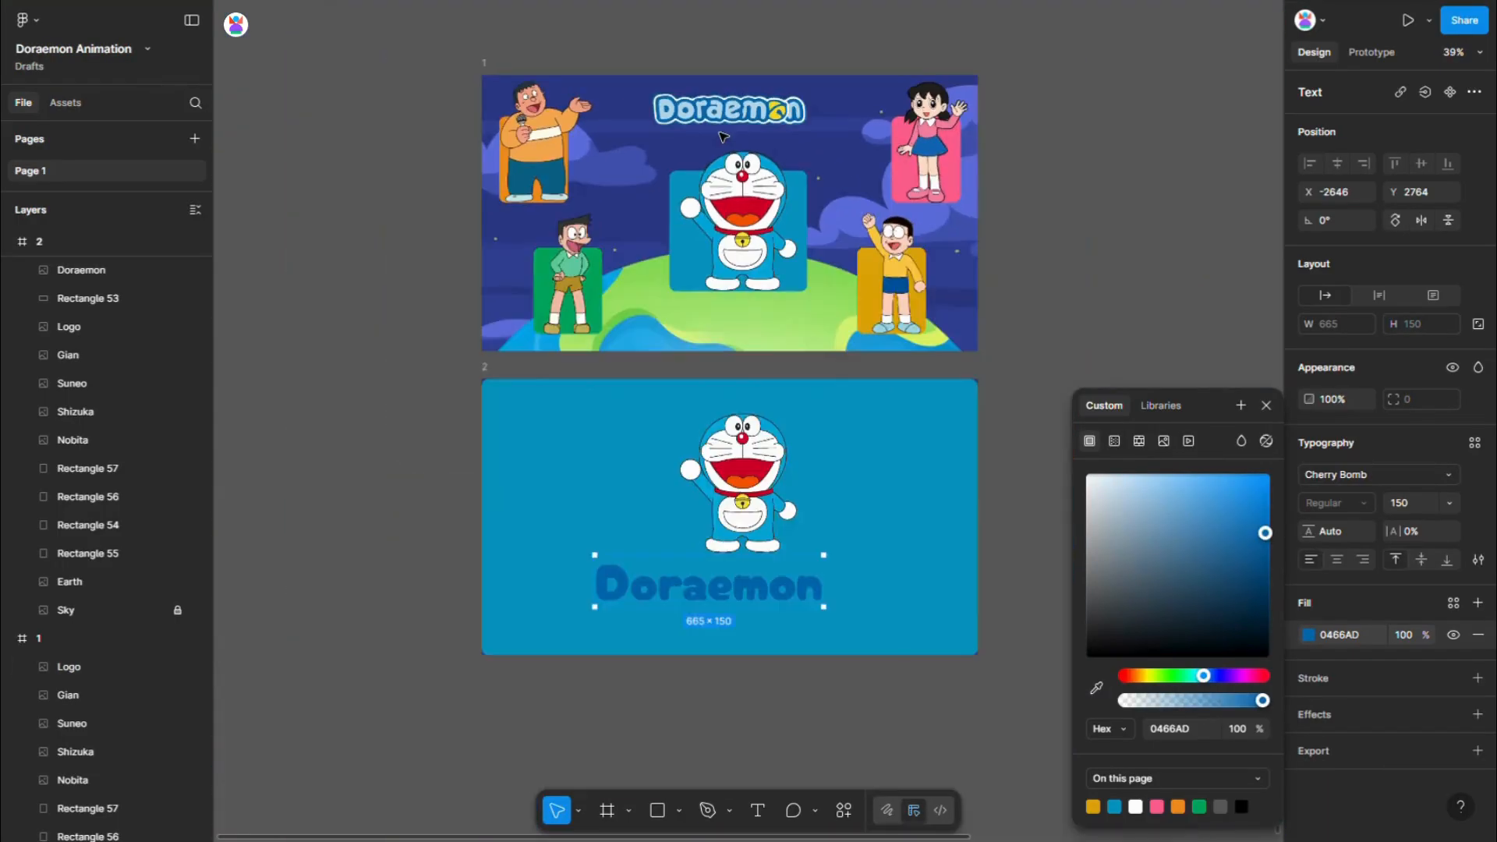
- Give the Doraemon title an outside stroke in white FFFFFF with a weight of 13
left_click(1336, 680)
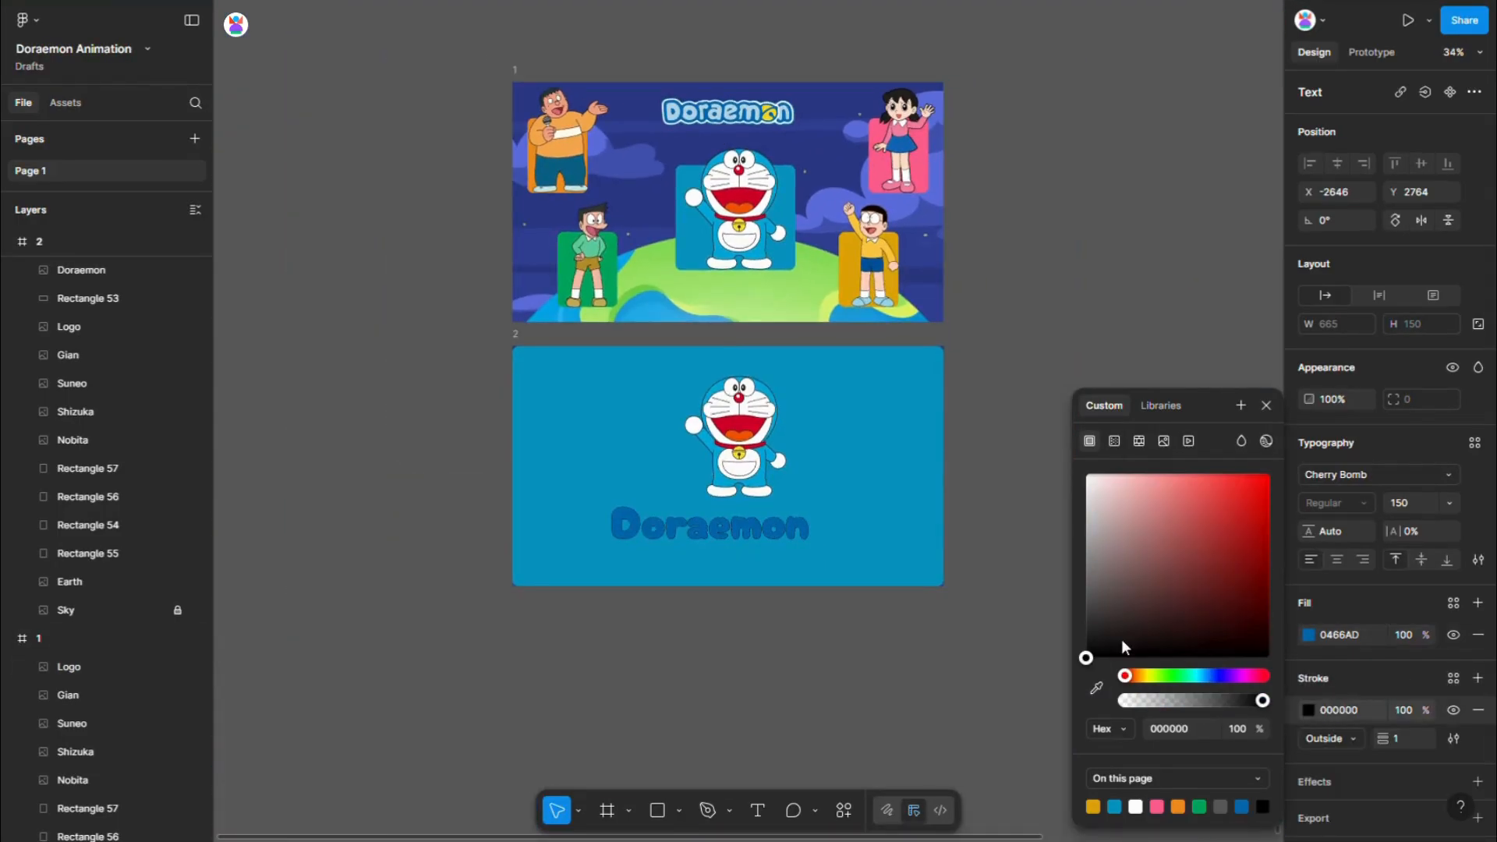
left_click_drag(1121, 637, 1003, 415)
left_click_drag(1384, 739, 1402, 737)
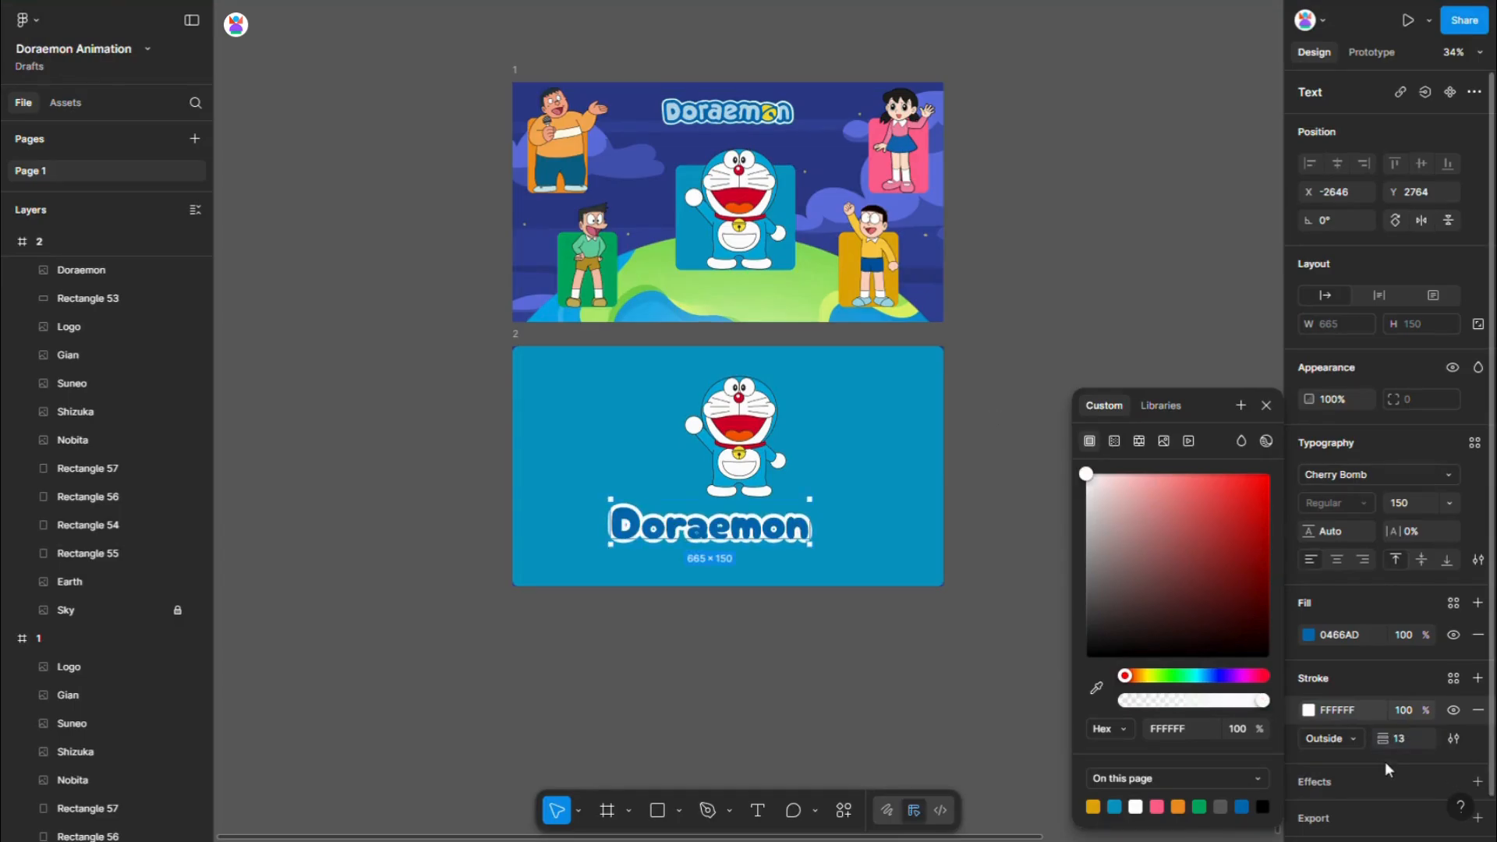
- Cut the Doraemon title and paste it inside frame 2 above the blue rectangle, centred horizontally in the frame
scroll(737, 554, "up", 2)
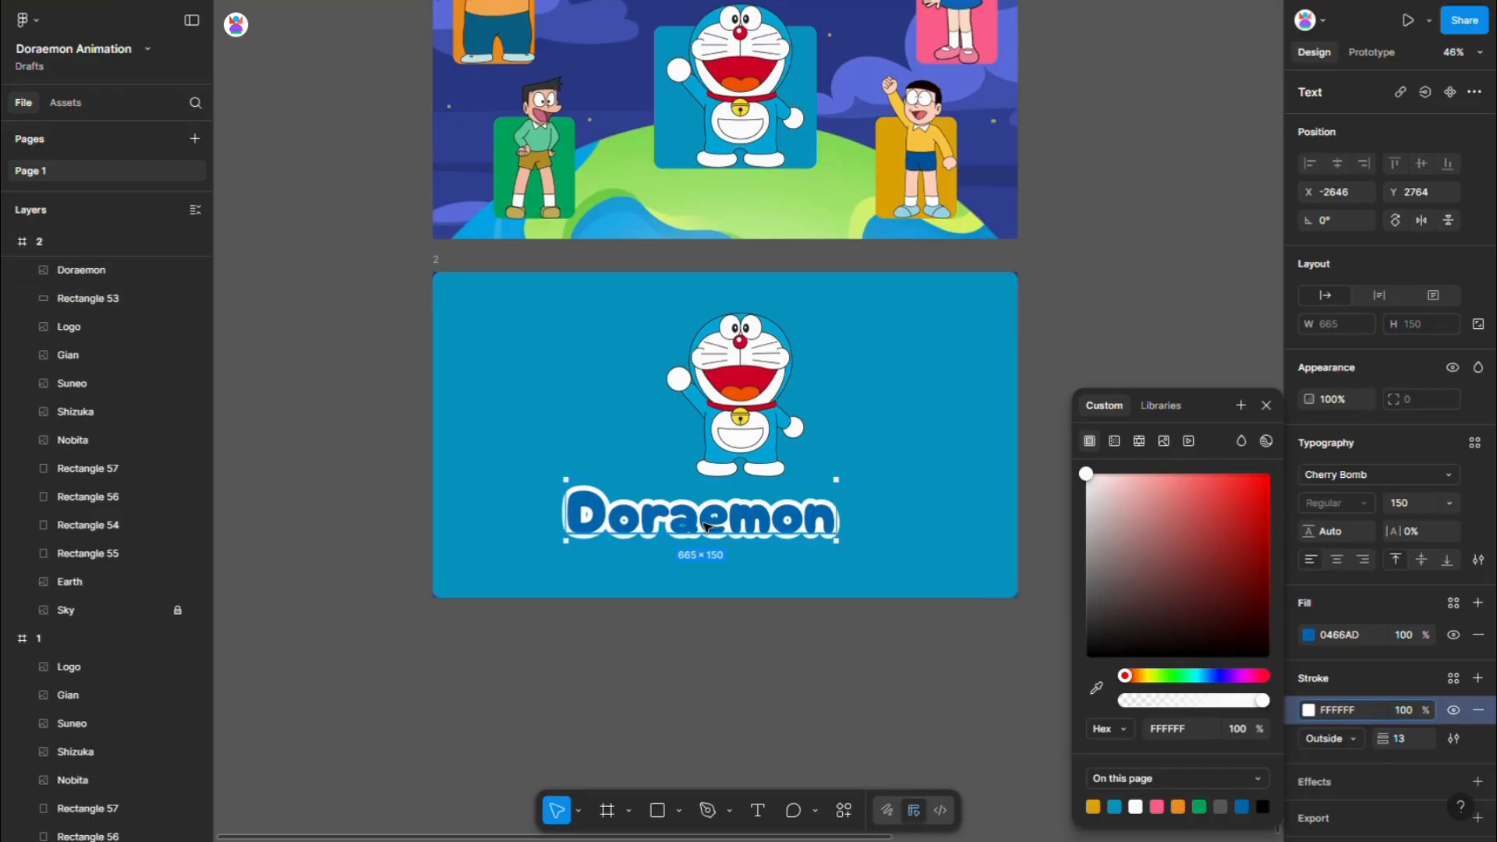
key("ctrl+x")
key("ctrl+z")
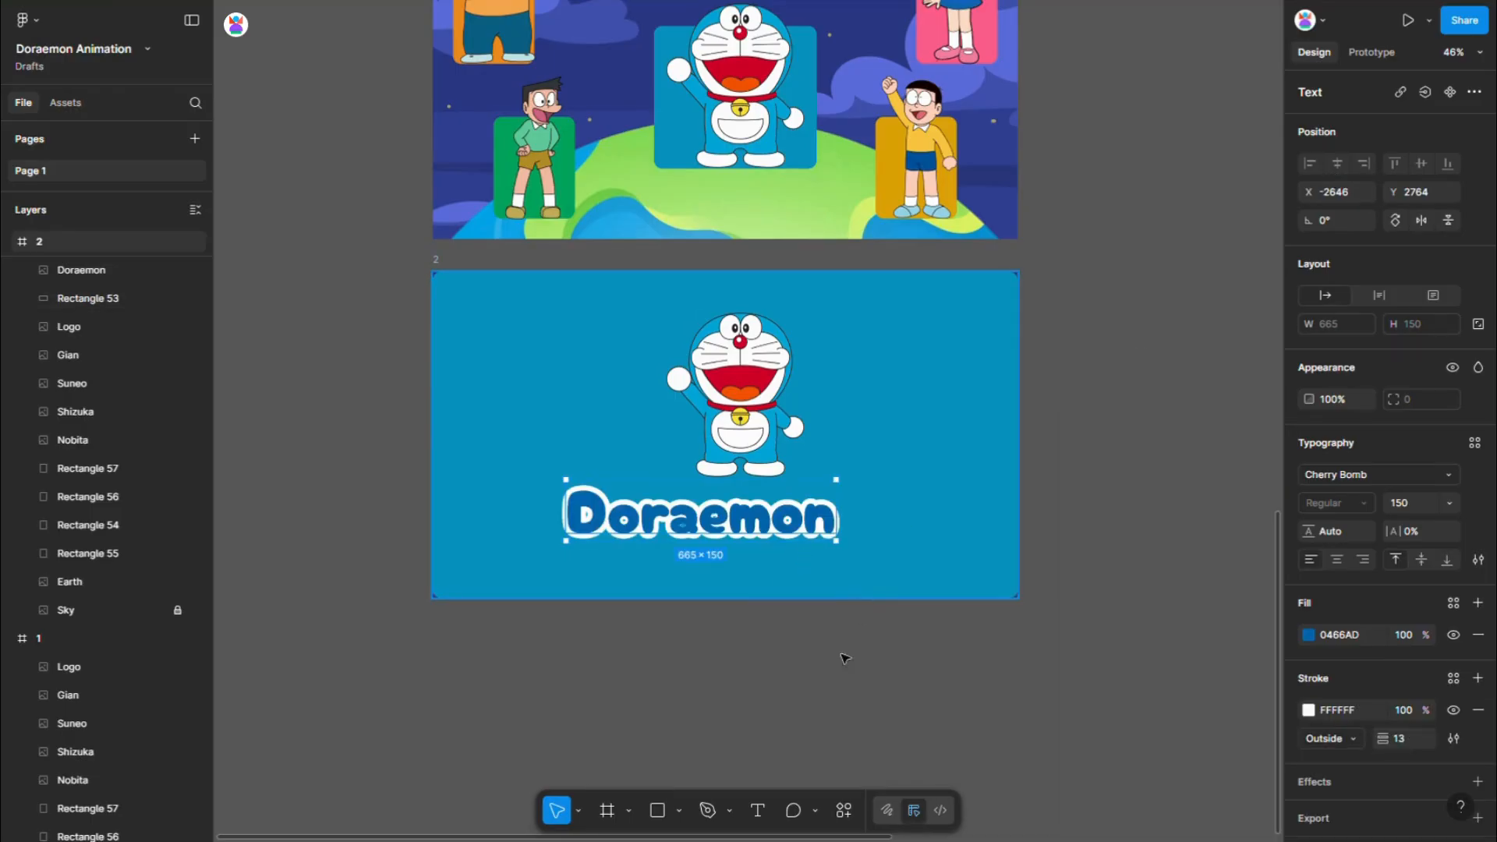
key("Escape")
key("Escape")
left_click(711, 528)
key("Delete")
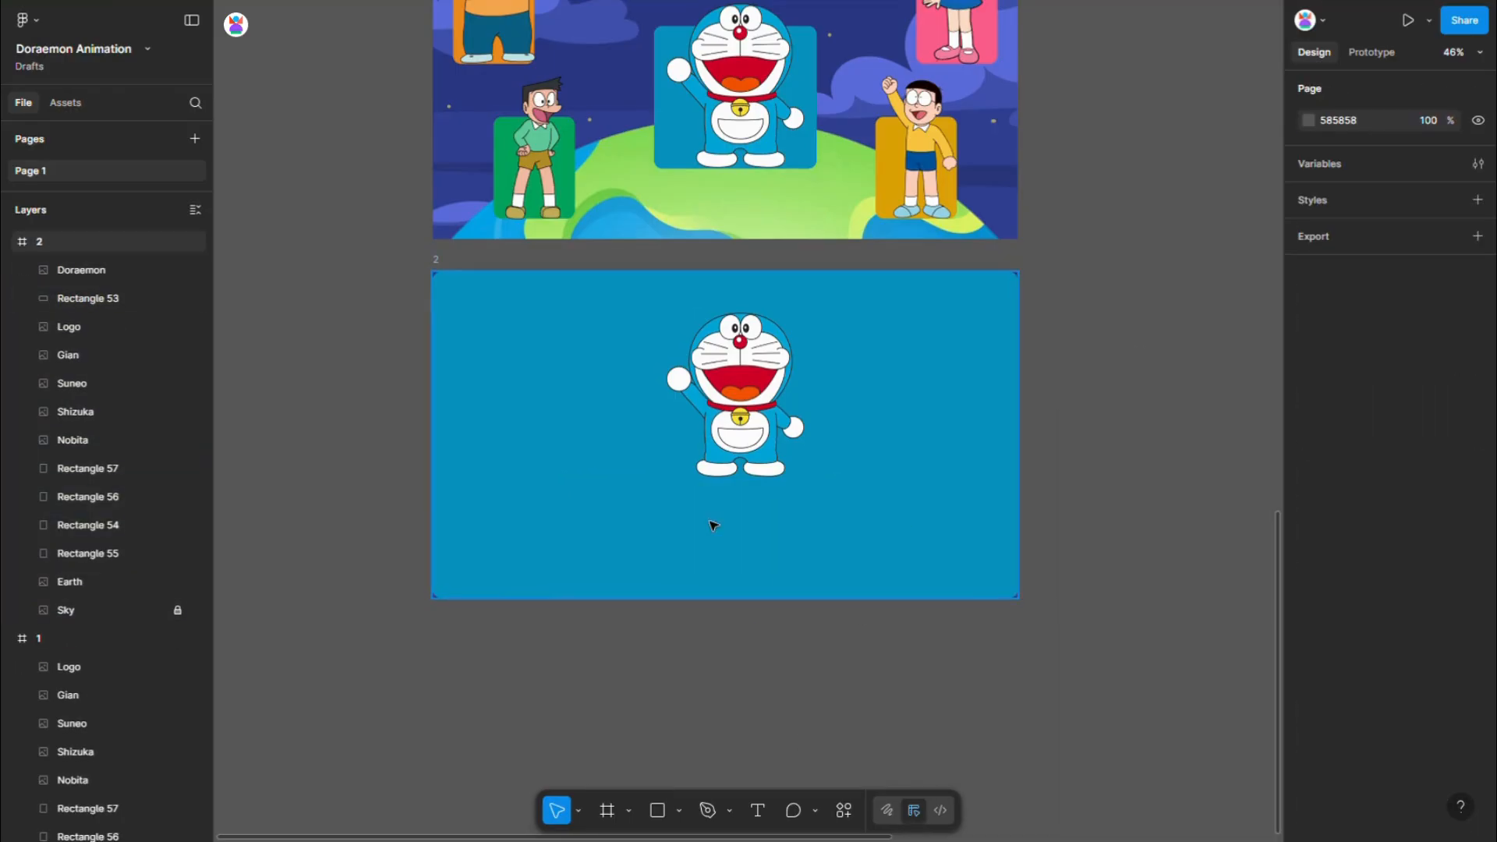
left_click(765, 546)
key("ctrl+z")
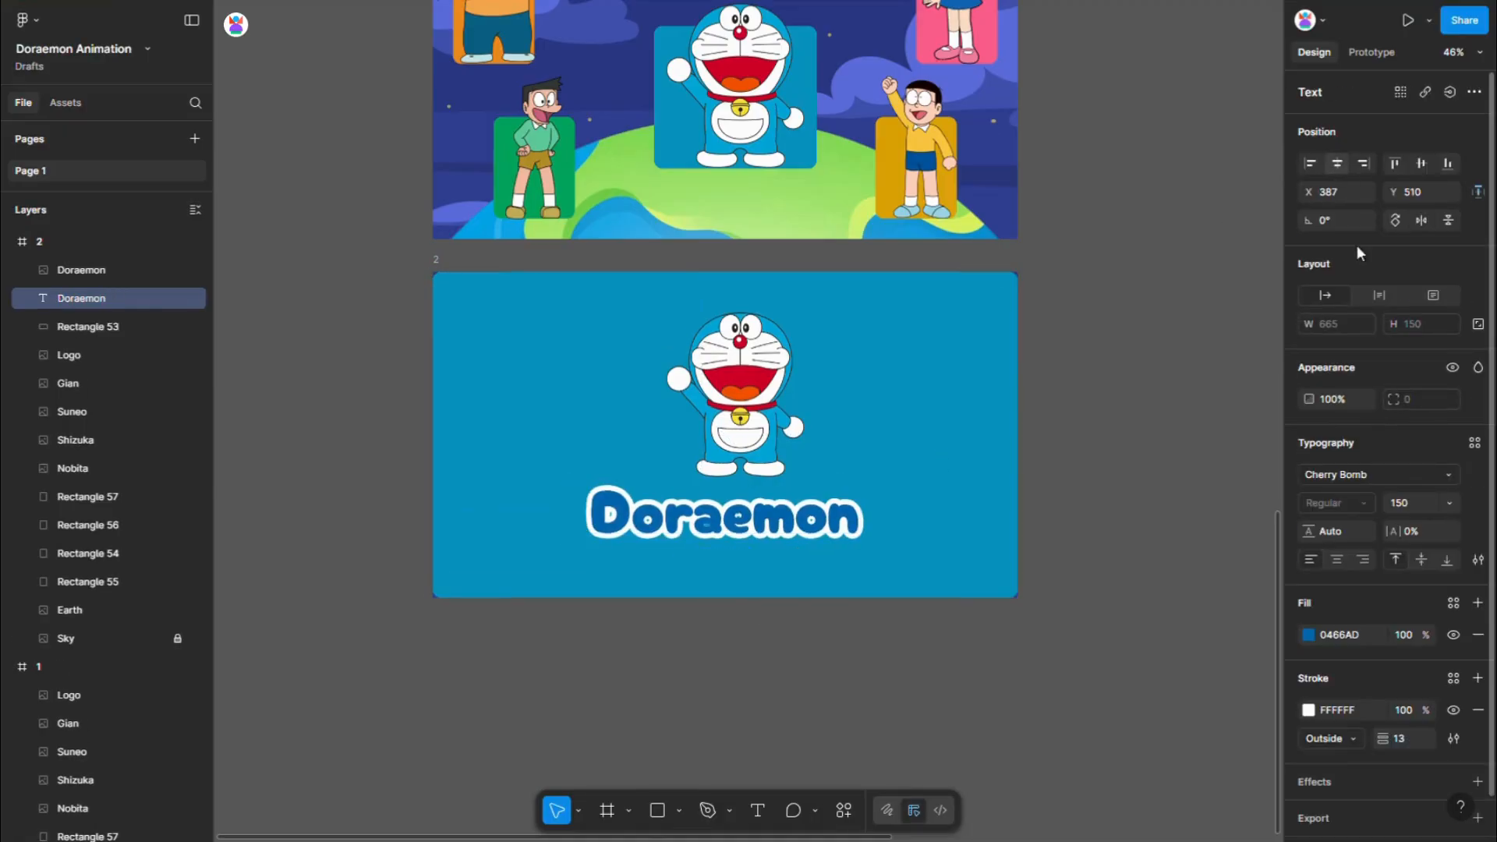
- Centre-align the Doraemon title's text and nudge the title down to Y 513
scroll(737, 535, "up", 5)
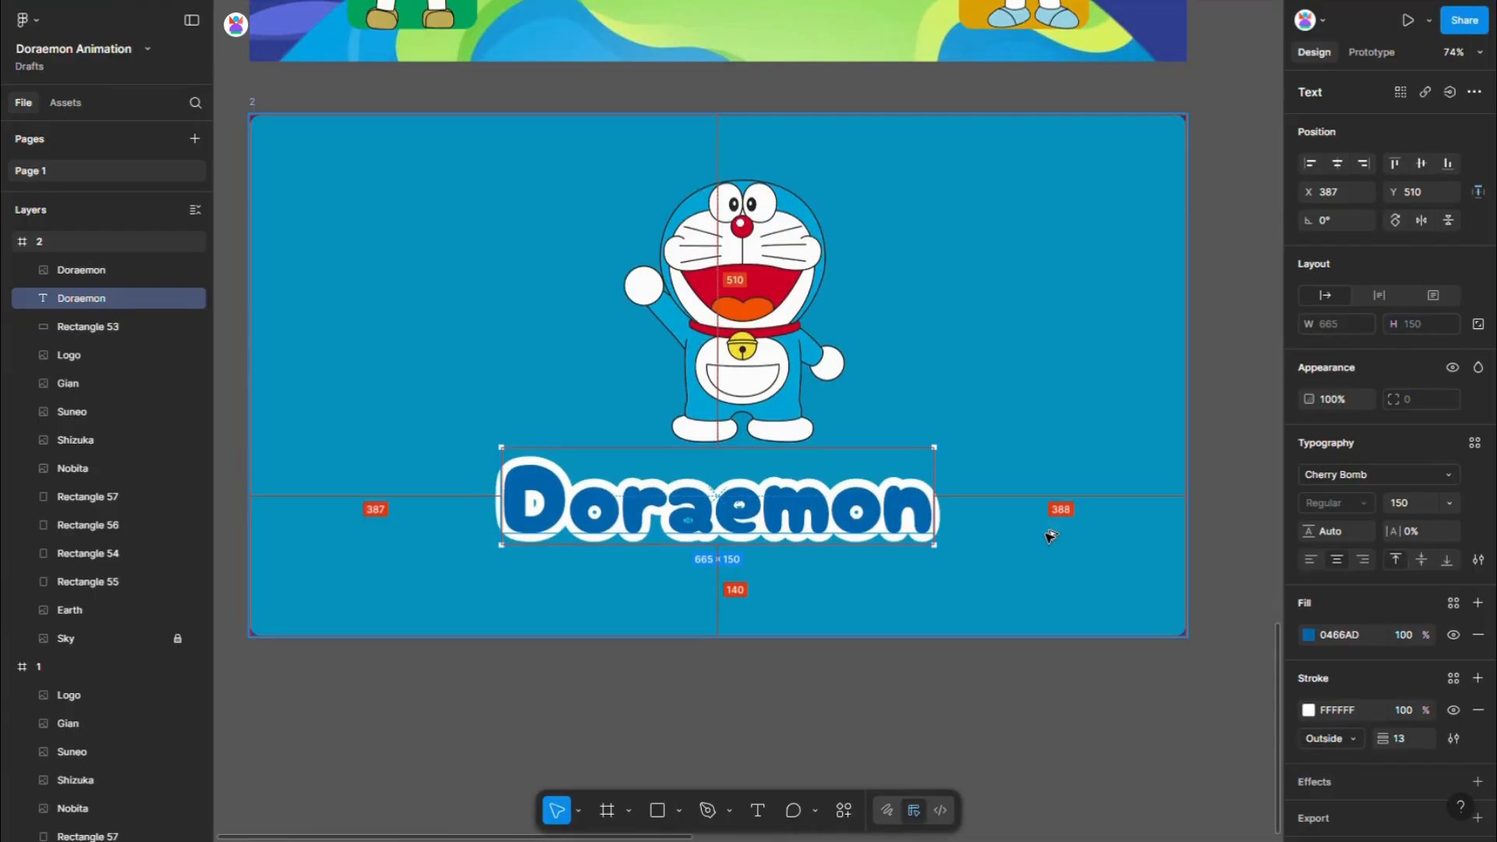
key("Down")
key("Down")
key("Down")
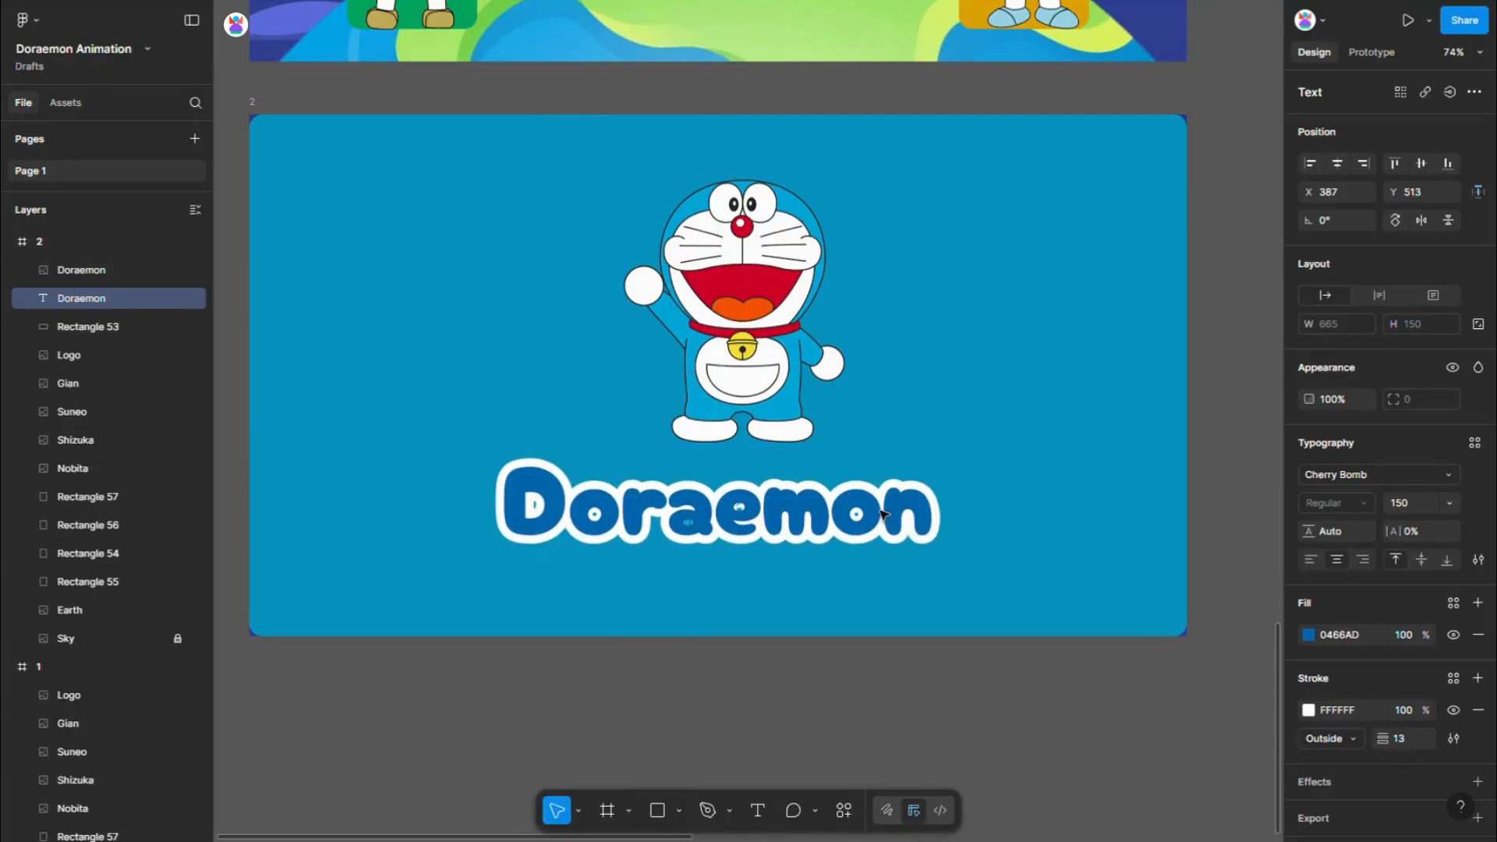
scroll(936, 515, "down", 5)
left_click(1044, 661)
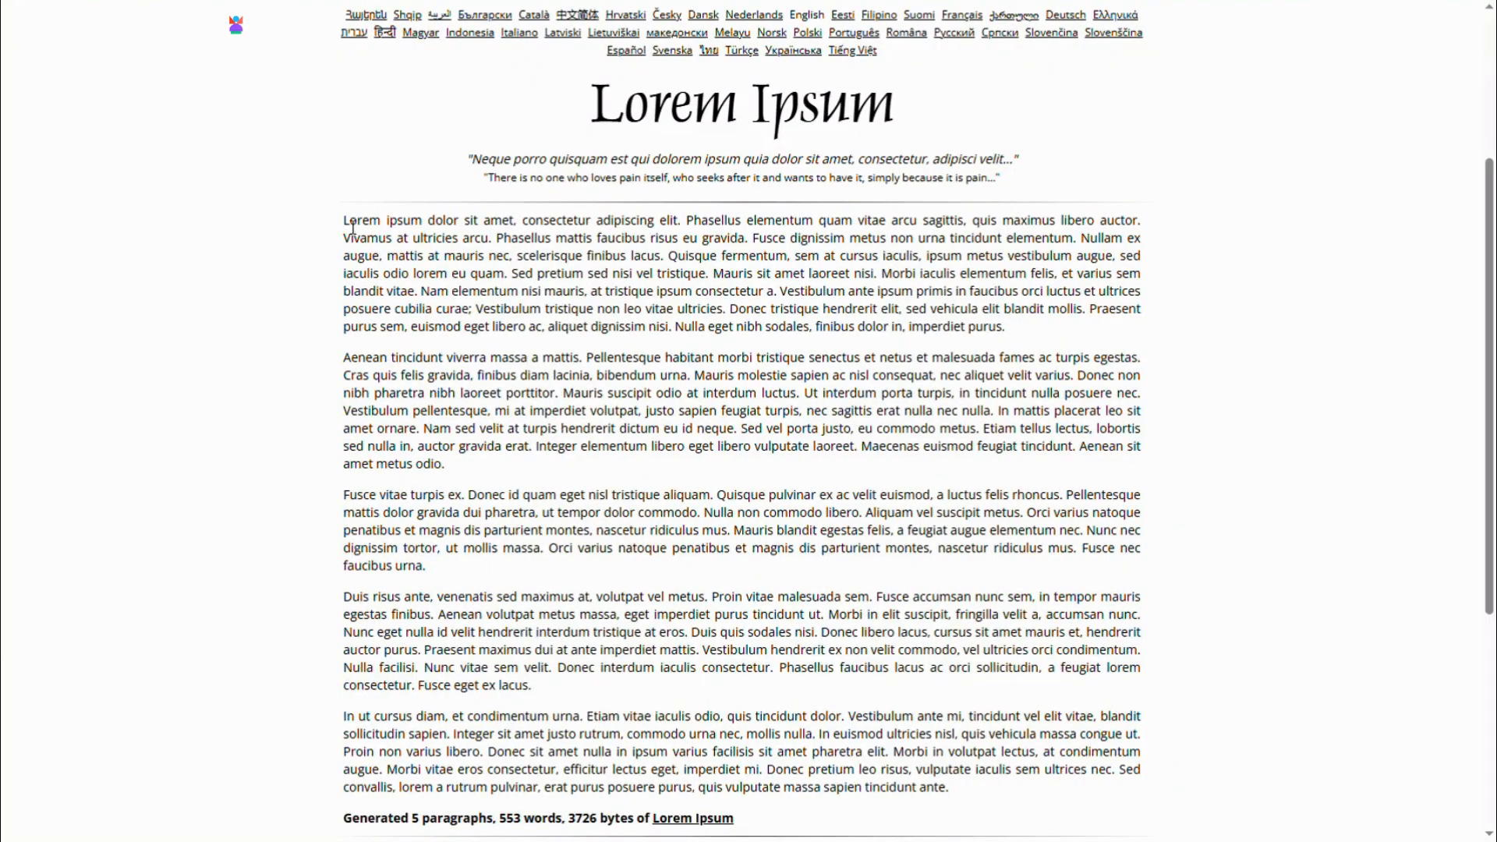
- Copy the opening text through "mattis at mauris nec," from the Lorem Ipsum website and paste it as new text over frame 2 in Figma
left_click_drag(351, 225, 518, 260)
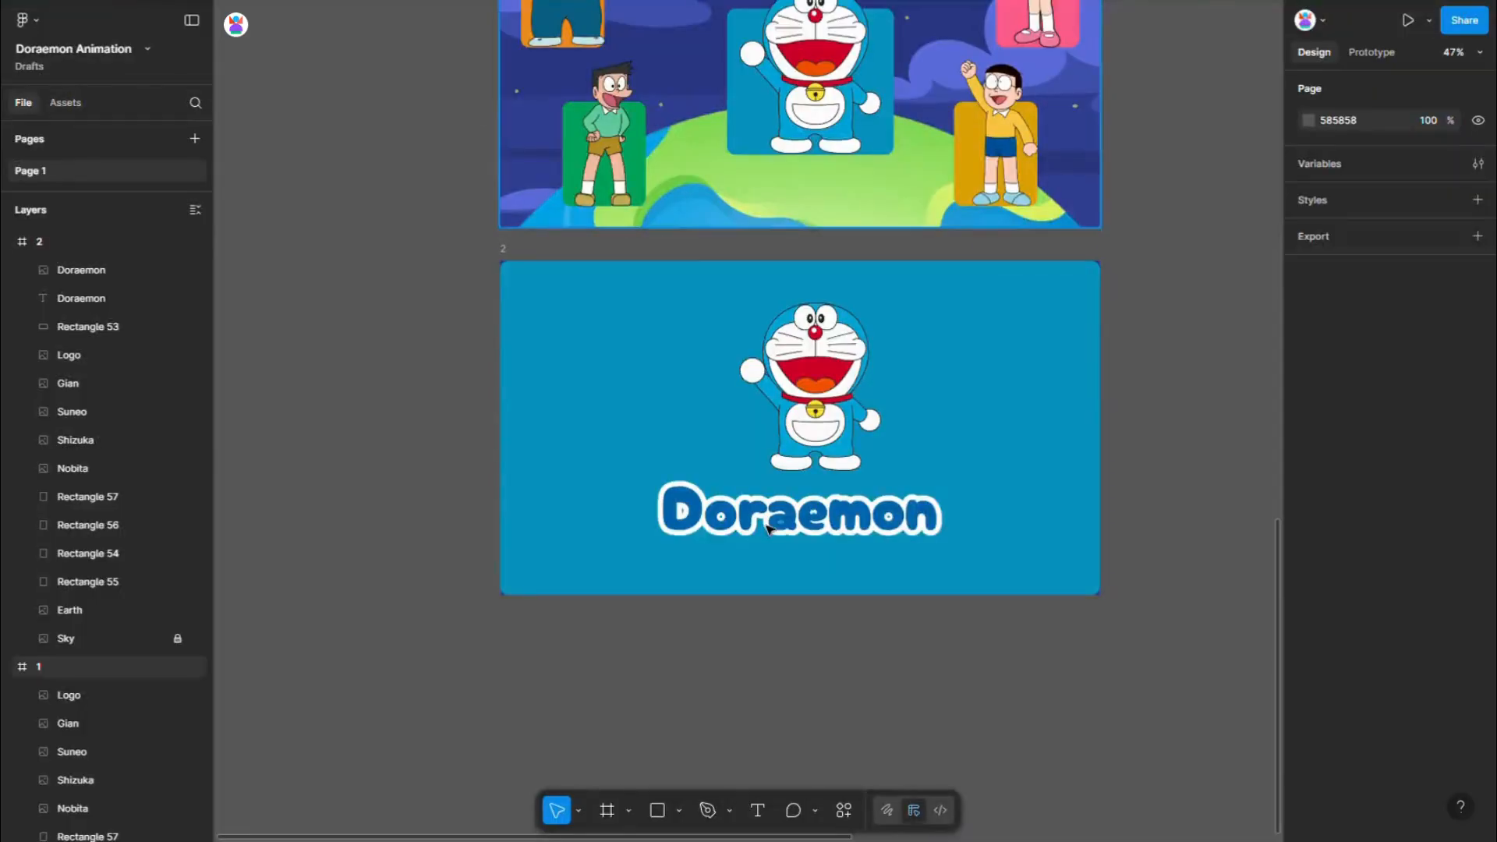
scroll(796, 685, "up", 3)
key("ctrl+v")
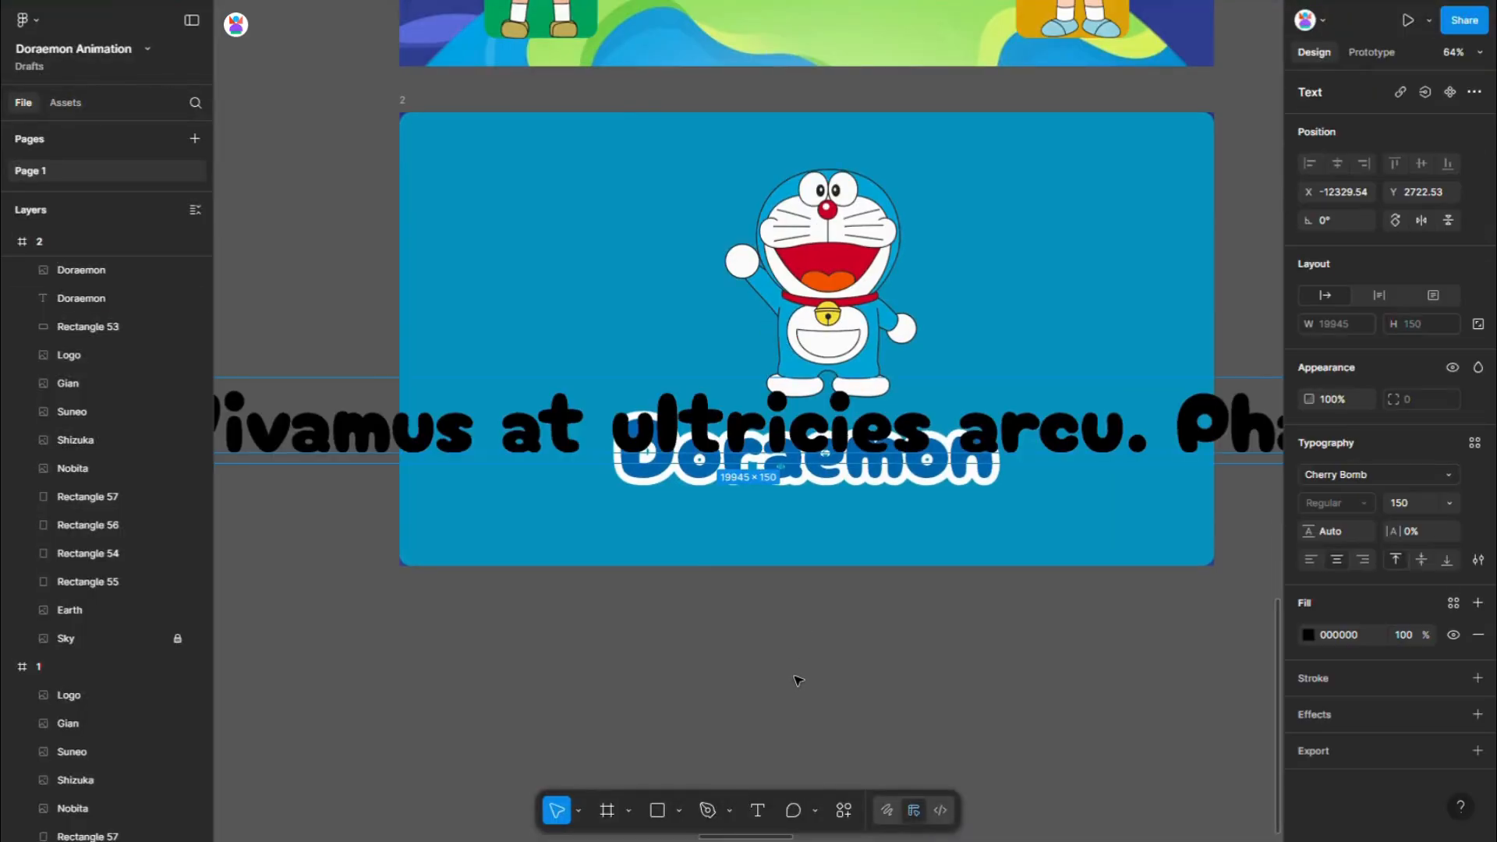
- Format the pasted Lorem ipsum text in Inter, white FFFFFF, at font size 20
left_click(1350, 482)
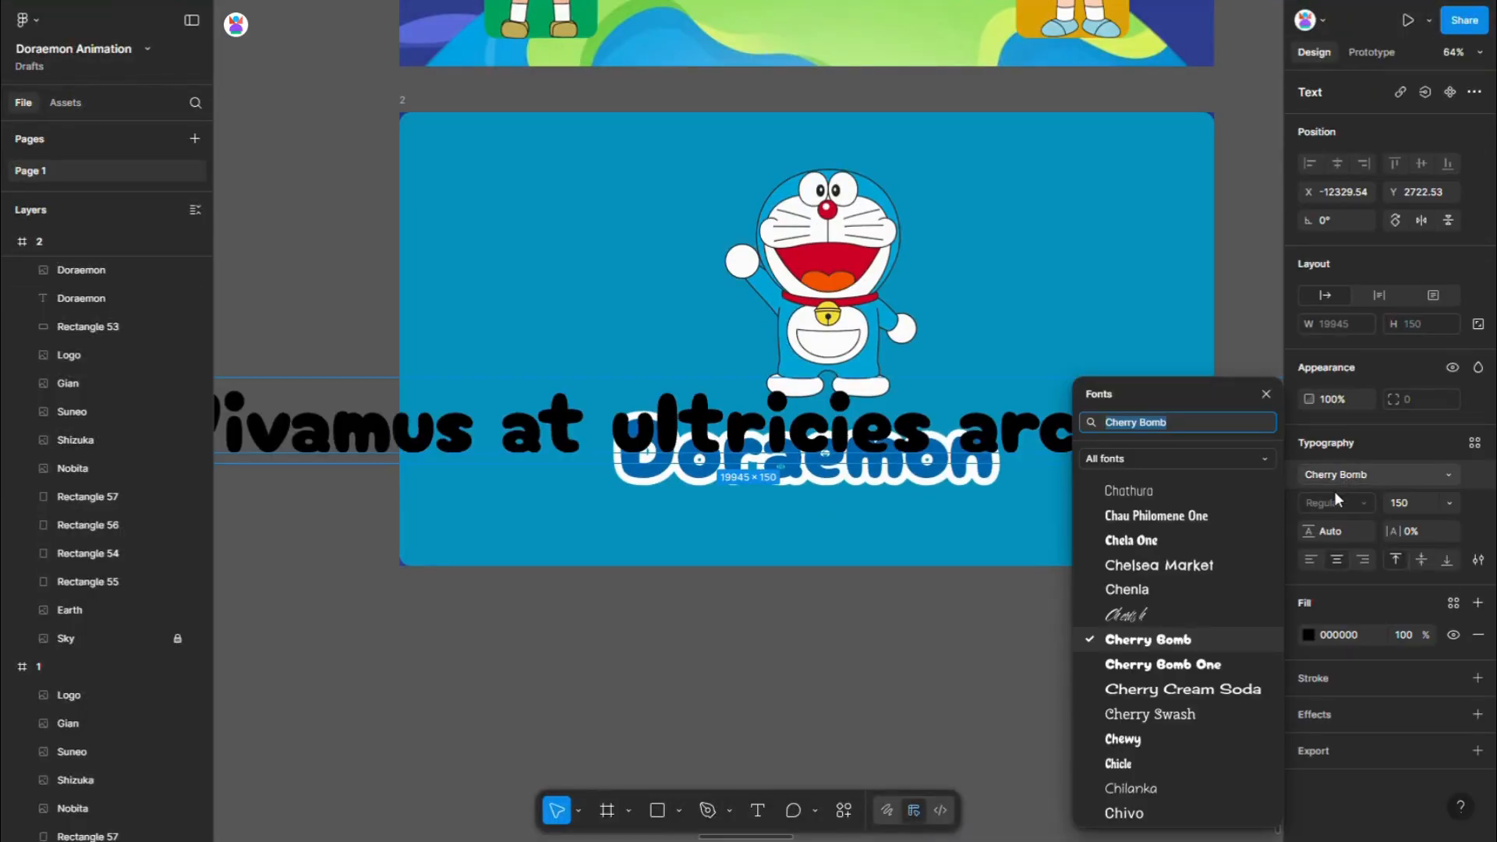
type("int")
left_click(1240, 455)
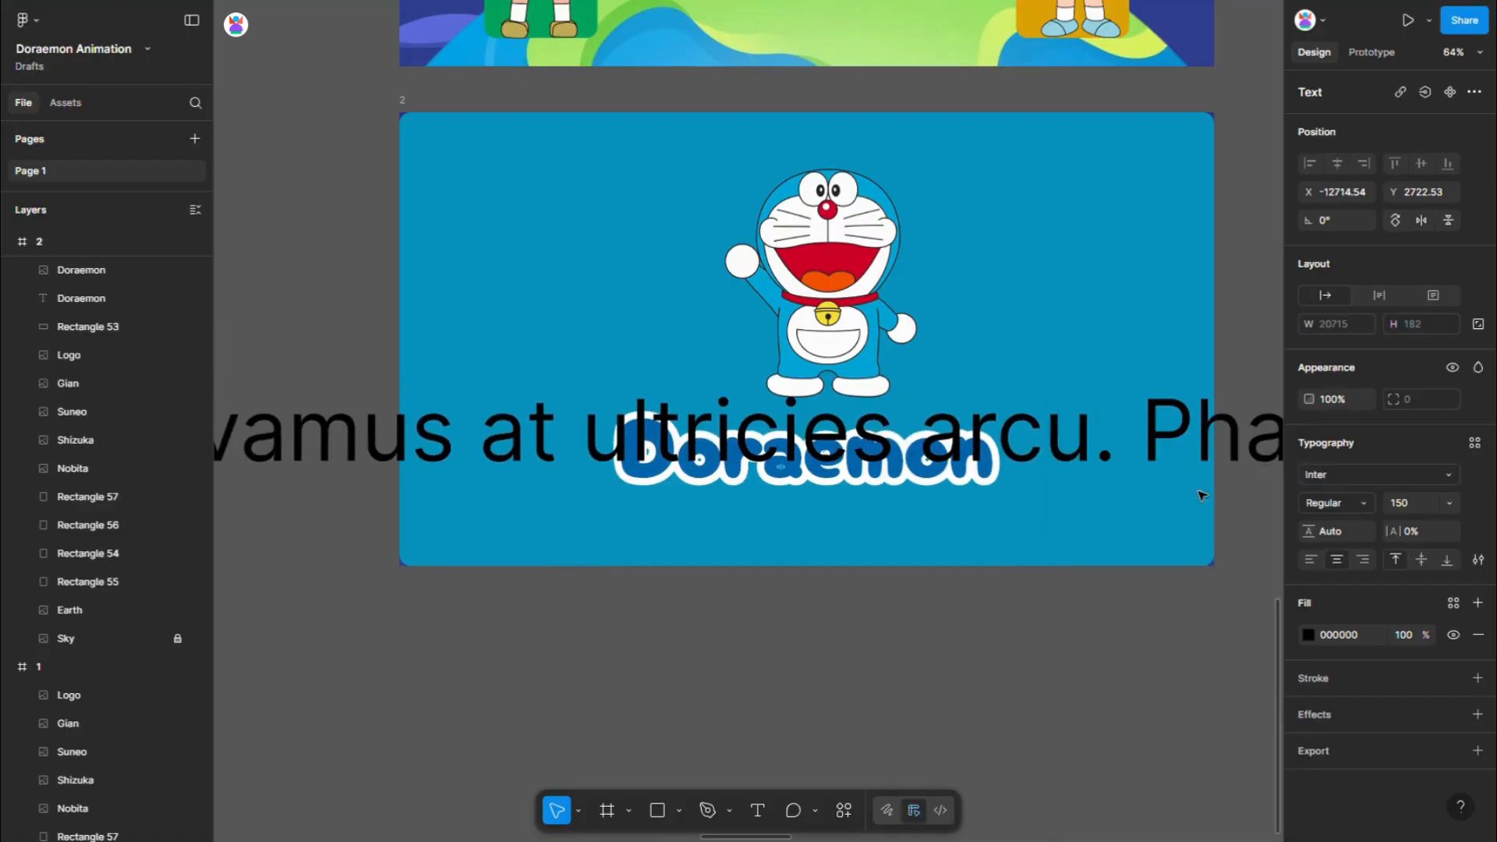
left_click(1310, 635)
left_click_drag(1111, 495, 1085, 473)
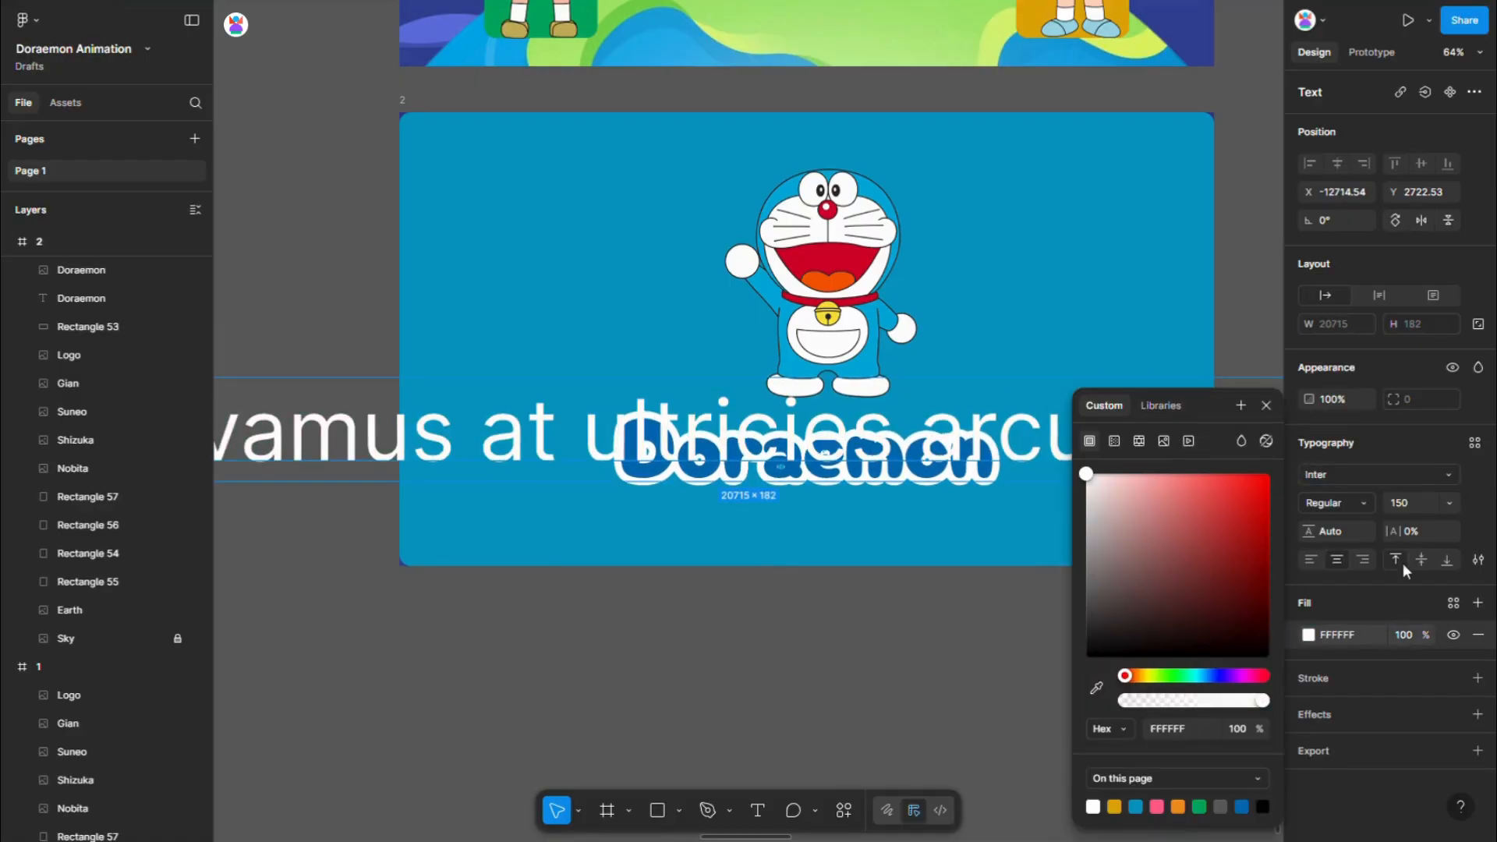
left_click(1414, 503)
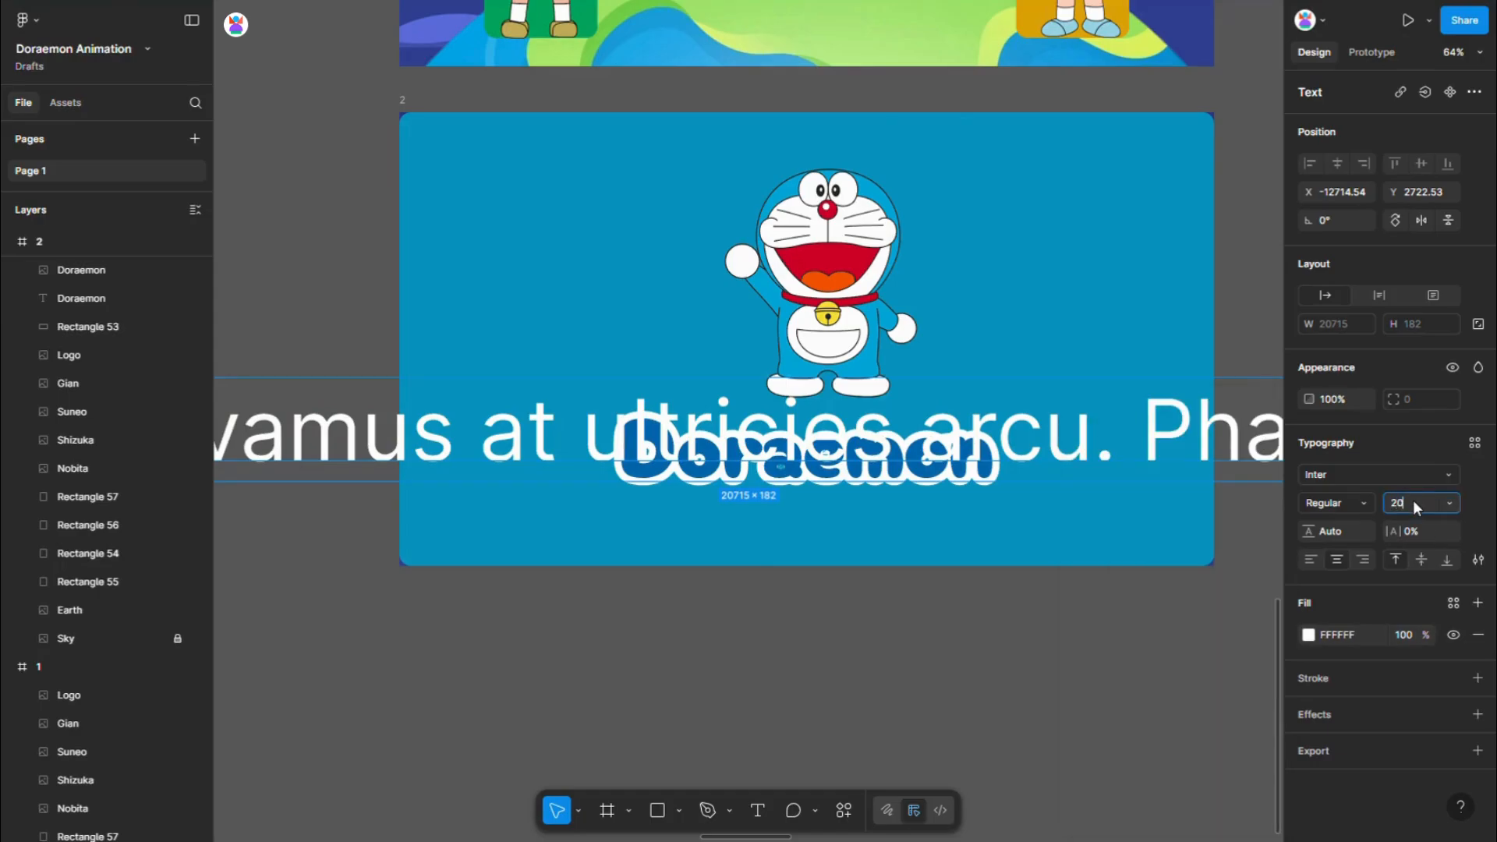
key("Return")
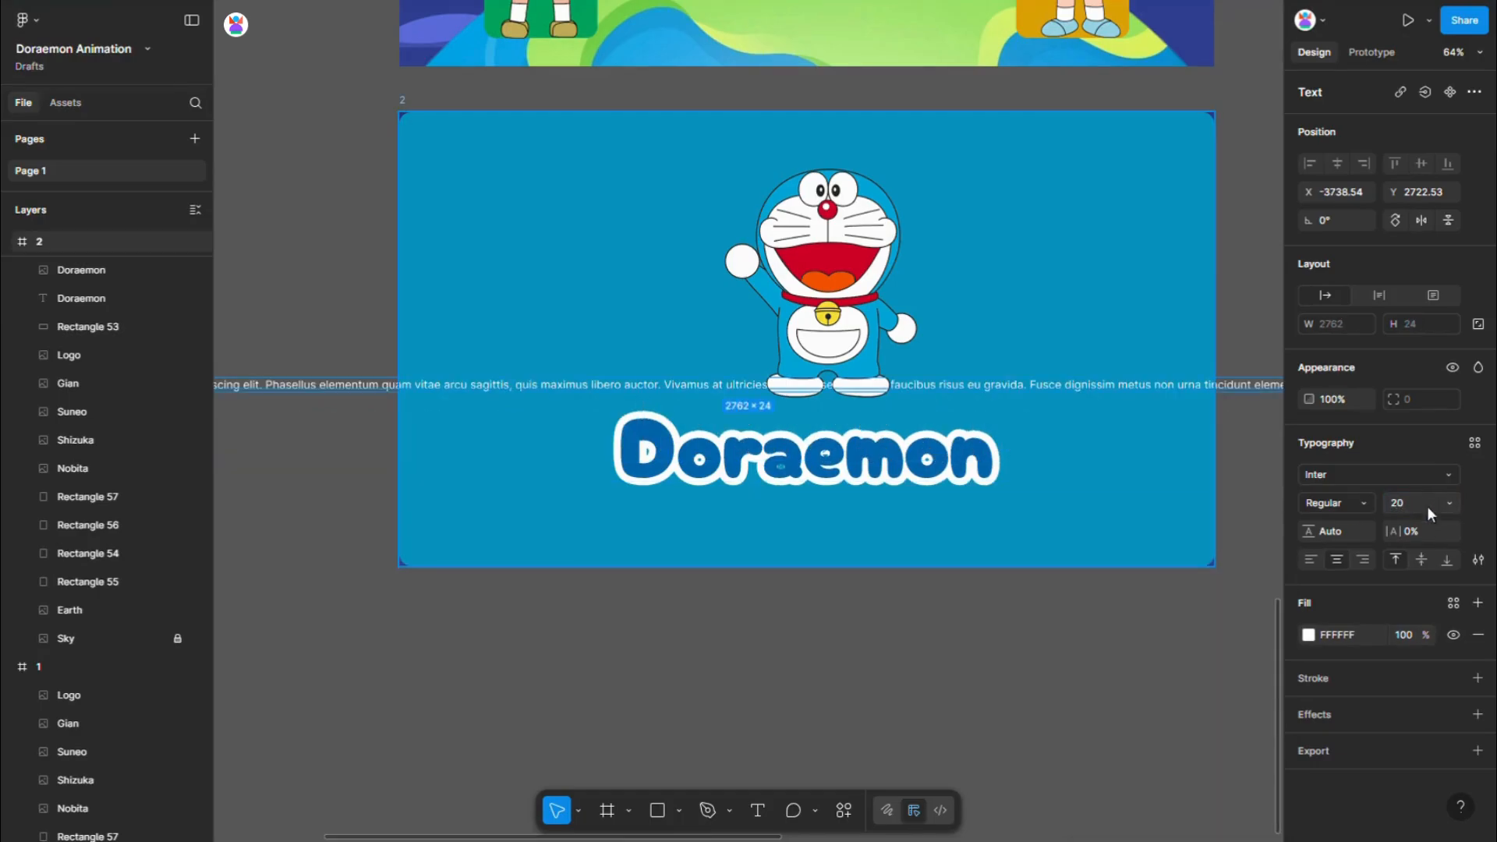
- Wrap the Lorem ipsum text into a paragraph about 736 wide and place it beneath the Doraemon title in frame 2
scroll(1057, 465, "down", 5)
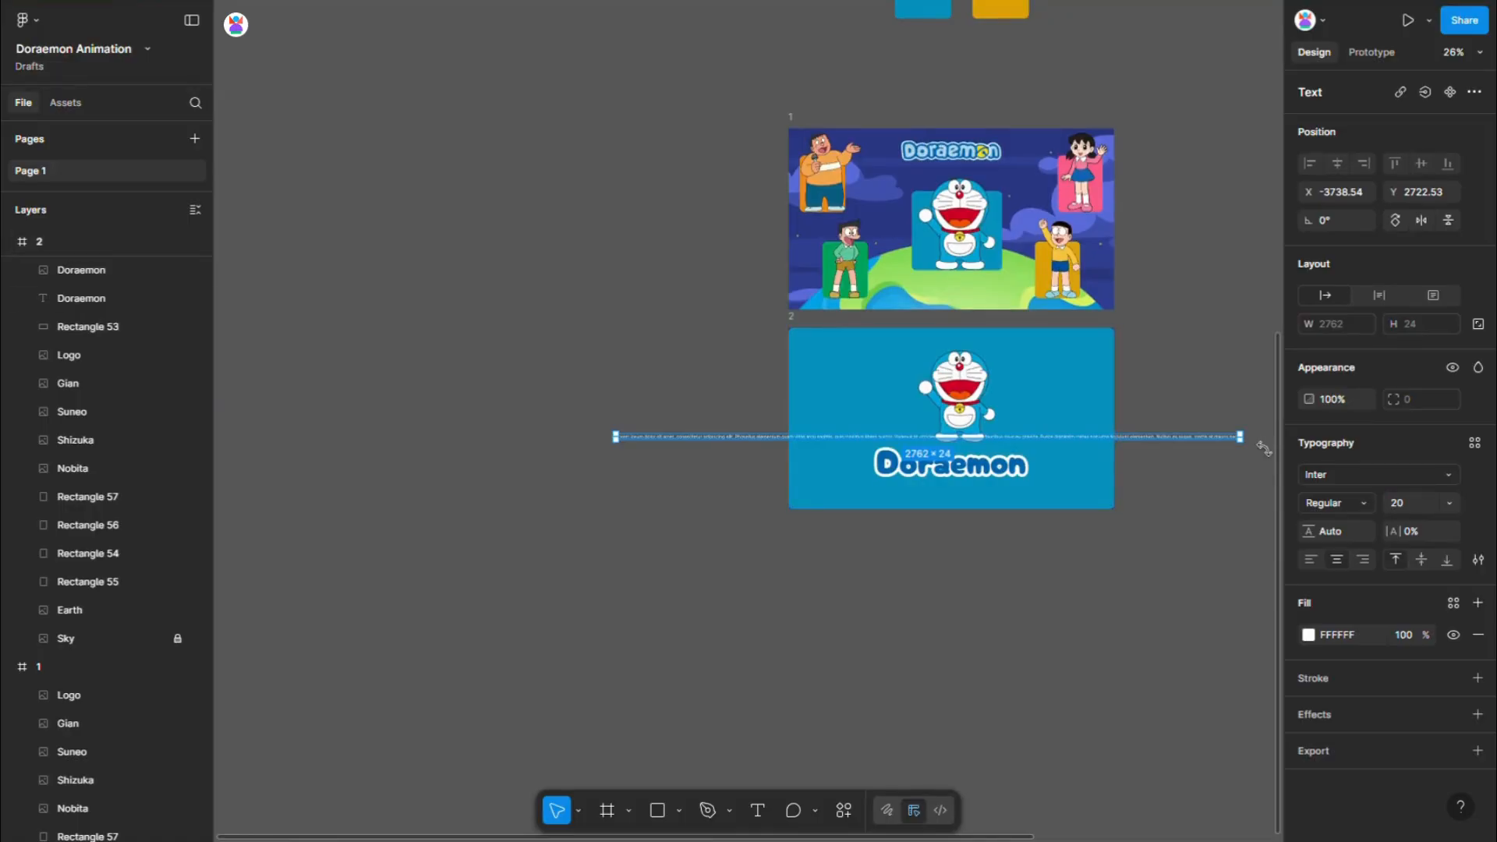
left_click_drag(1256, 449, 984, 502)
scroll(1040, 506, "up", 3)
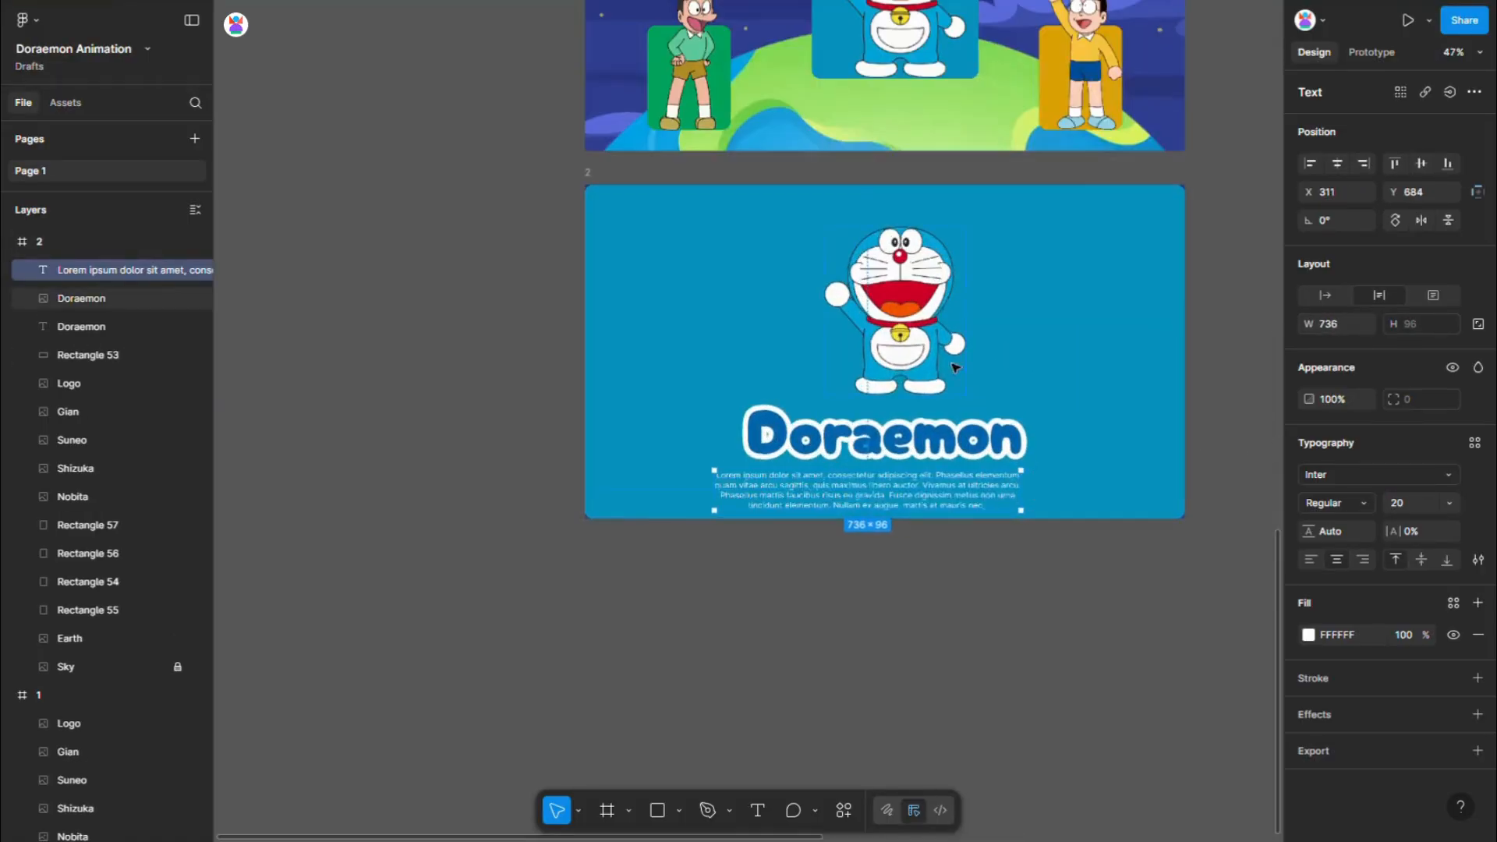
- Move the Doraemon image further up towards frame 2's upper edge, leaving more room above the title
left_click(955, 367)
key("shift+Up")
key("shift+Up")
key("shift+Up")
key("shift+Up")
key("shift+Up")
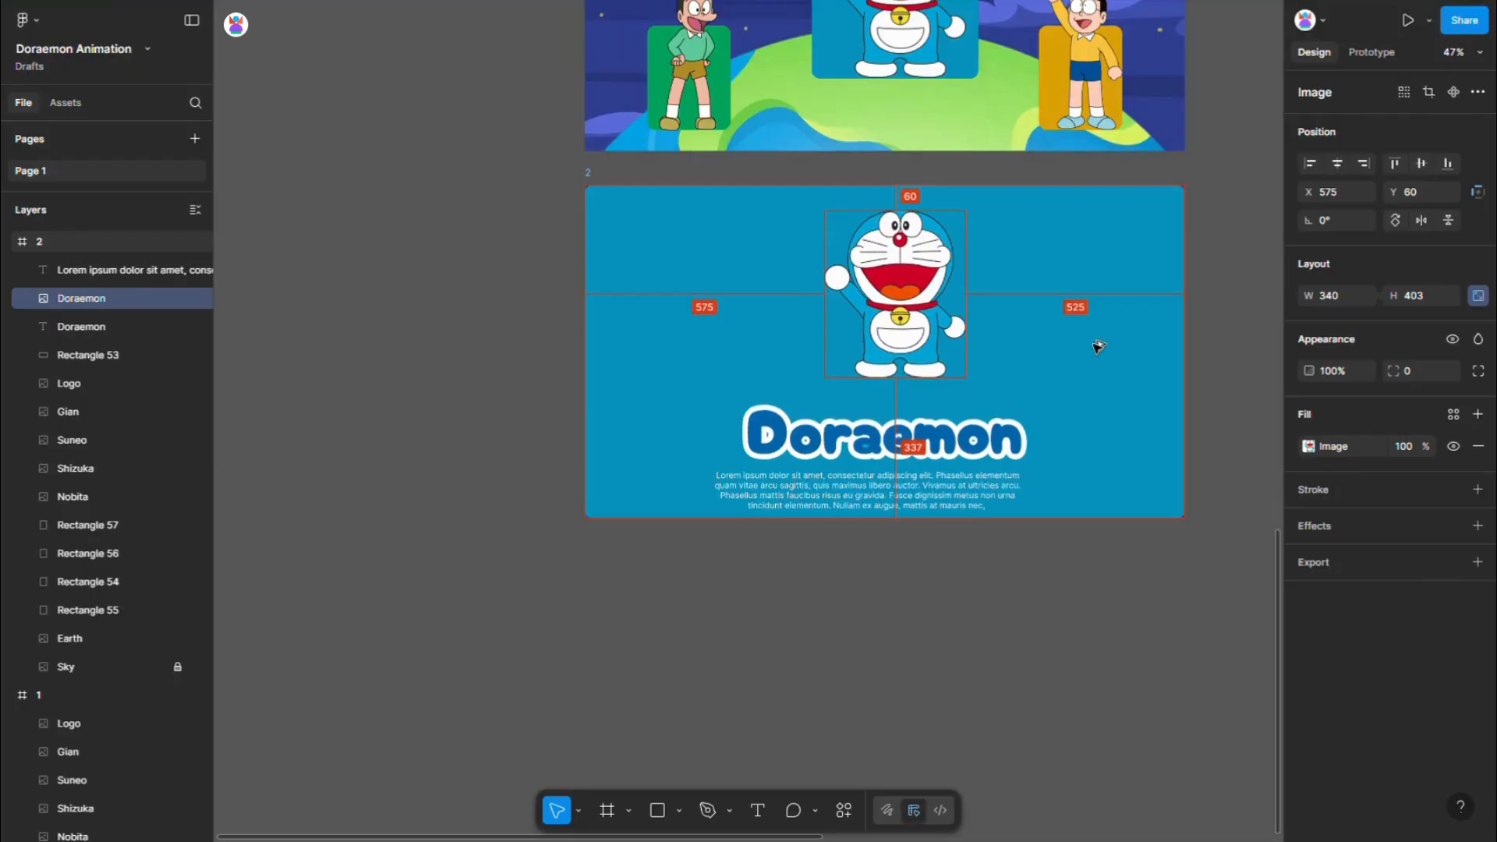
- Align the Doraemon title and the paragraph on their horizontal centres and set the vertical spacing between them to 20
left_click(998, 437)
left_click(936, 487, "shift")
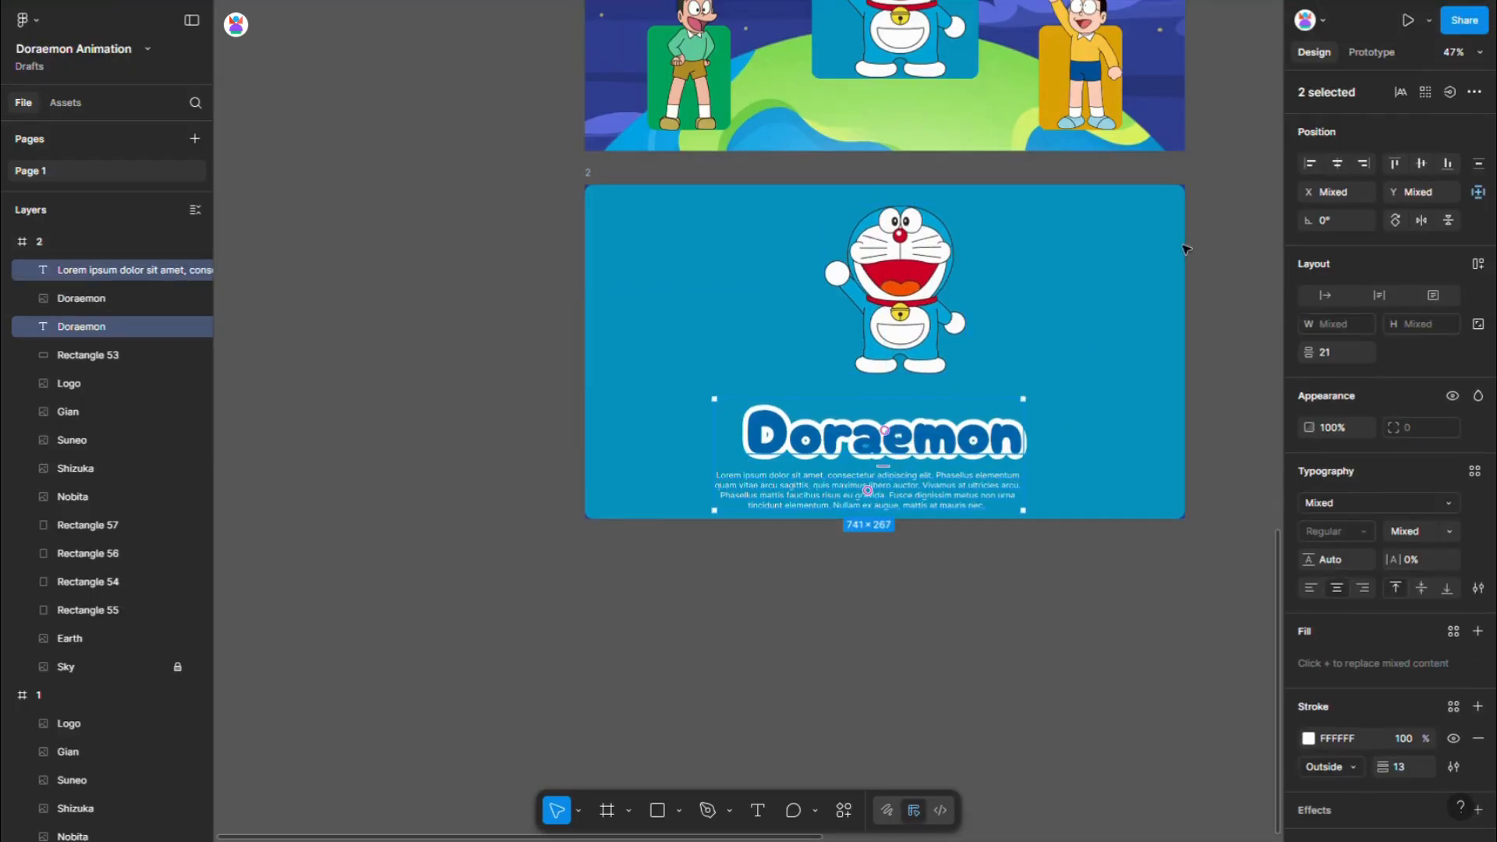
left_click(1337, 163)
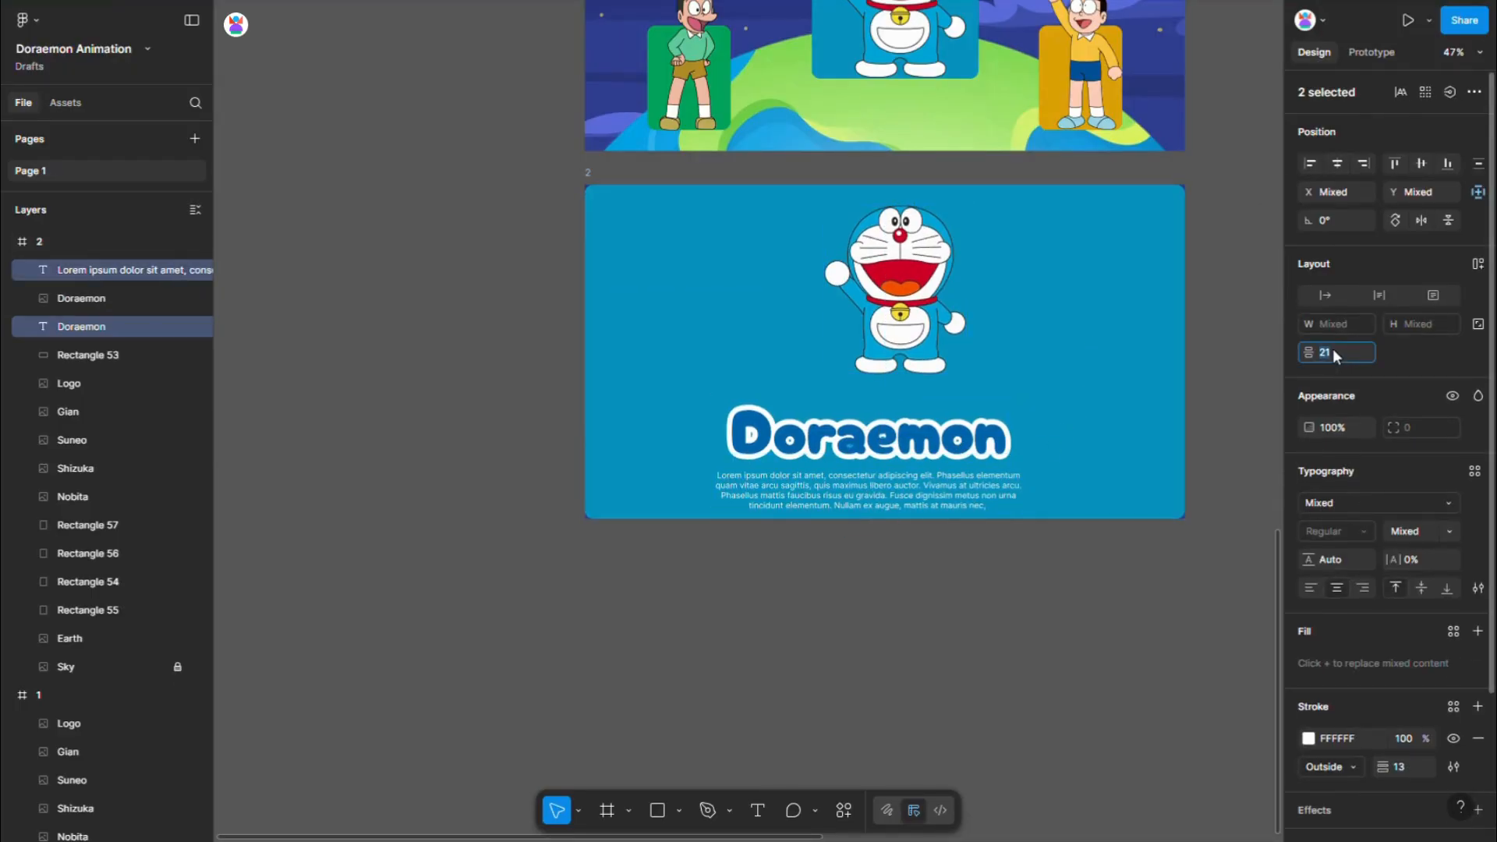
type("20")
key("Return")
scroll(904, 456, "up", 5)
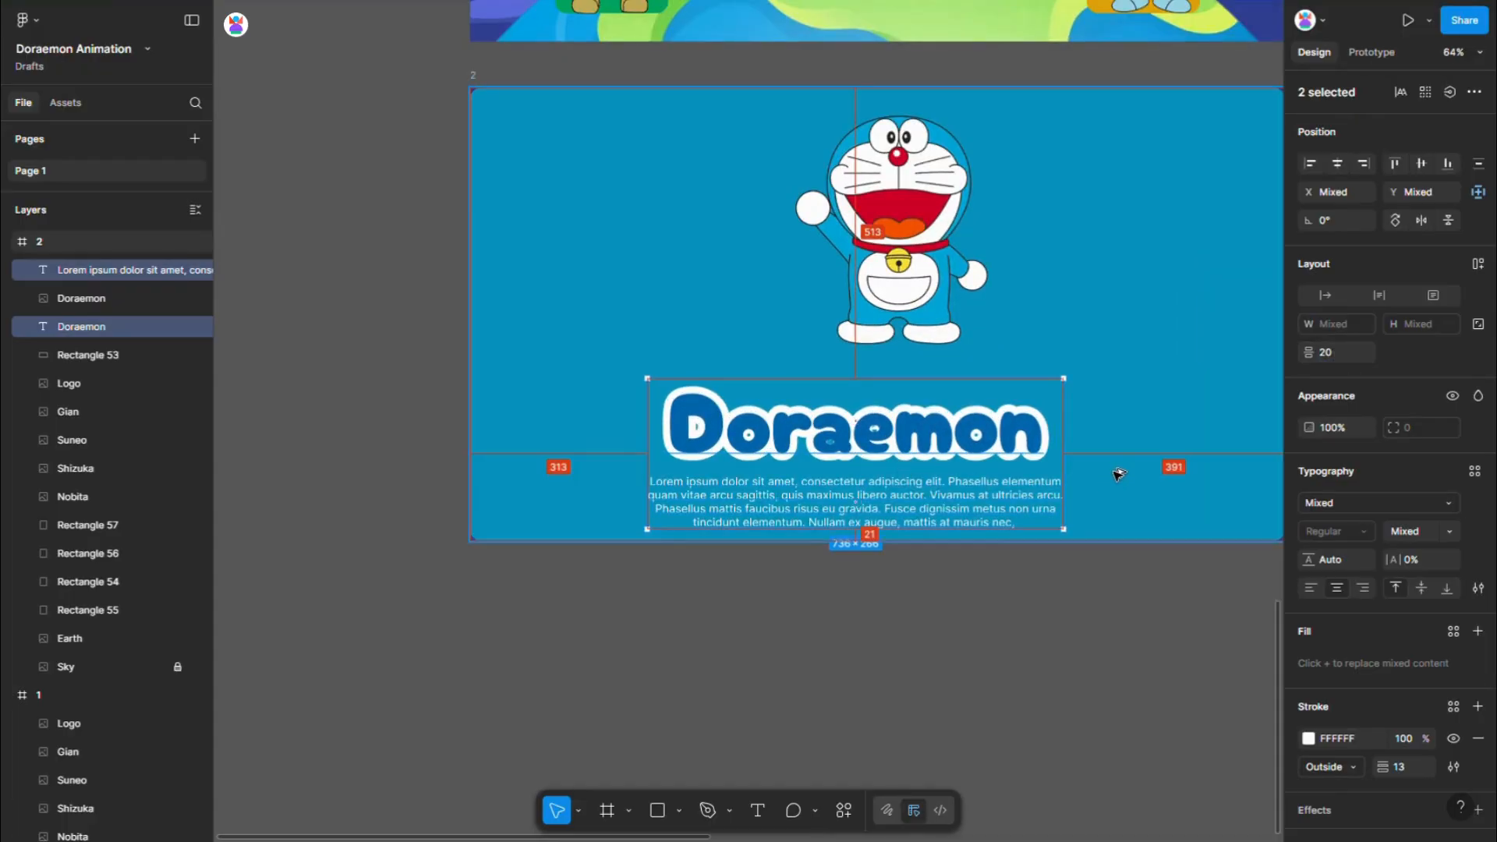
- Wrap the Doraemon title and paragraph in an auto layout frame and centre it horizontally in frame 2
key("shift+a")
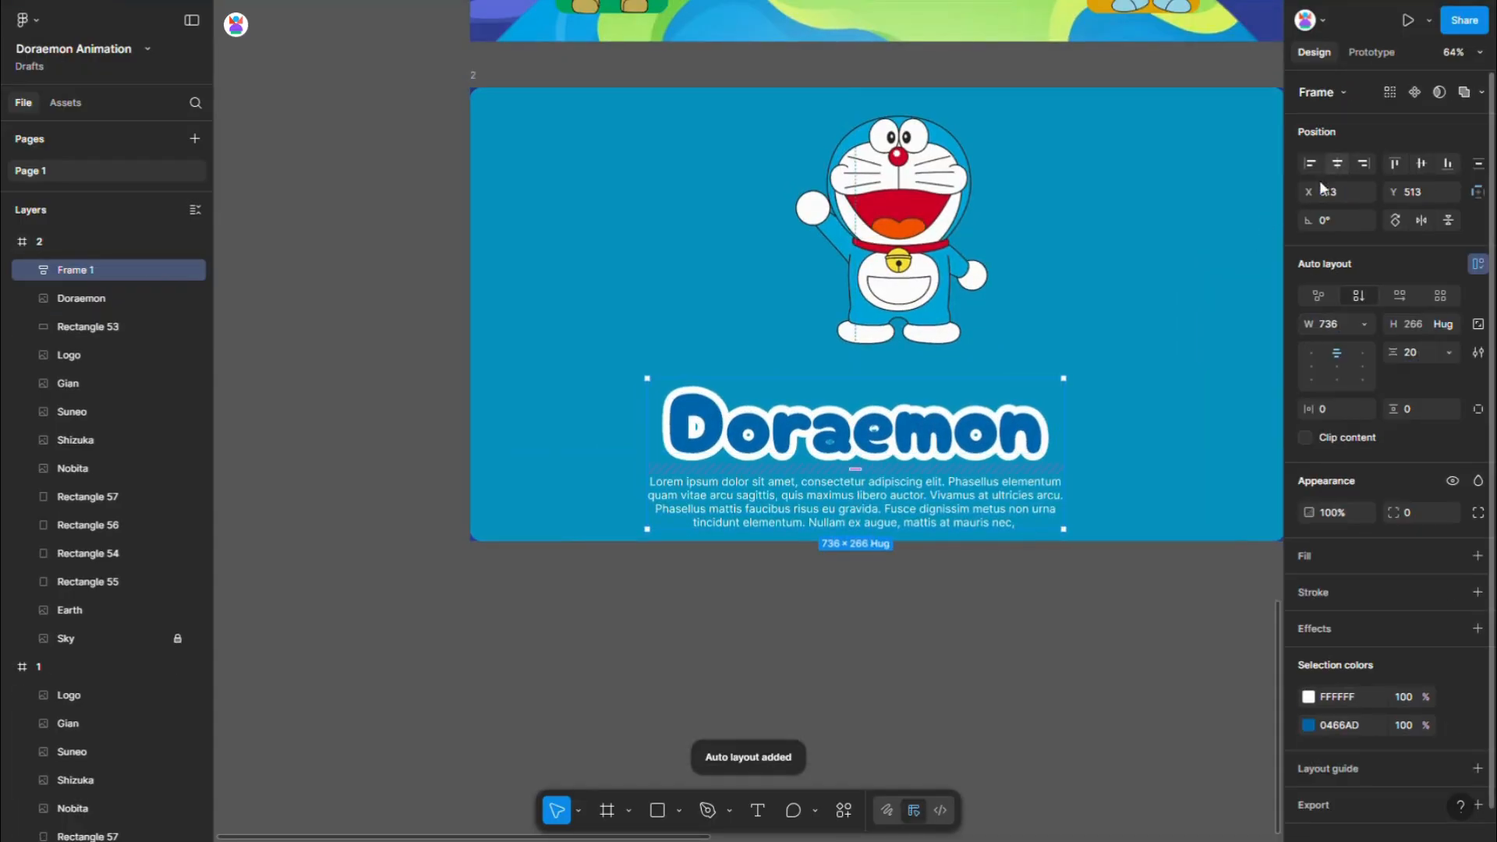
left_click(1338, 163)
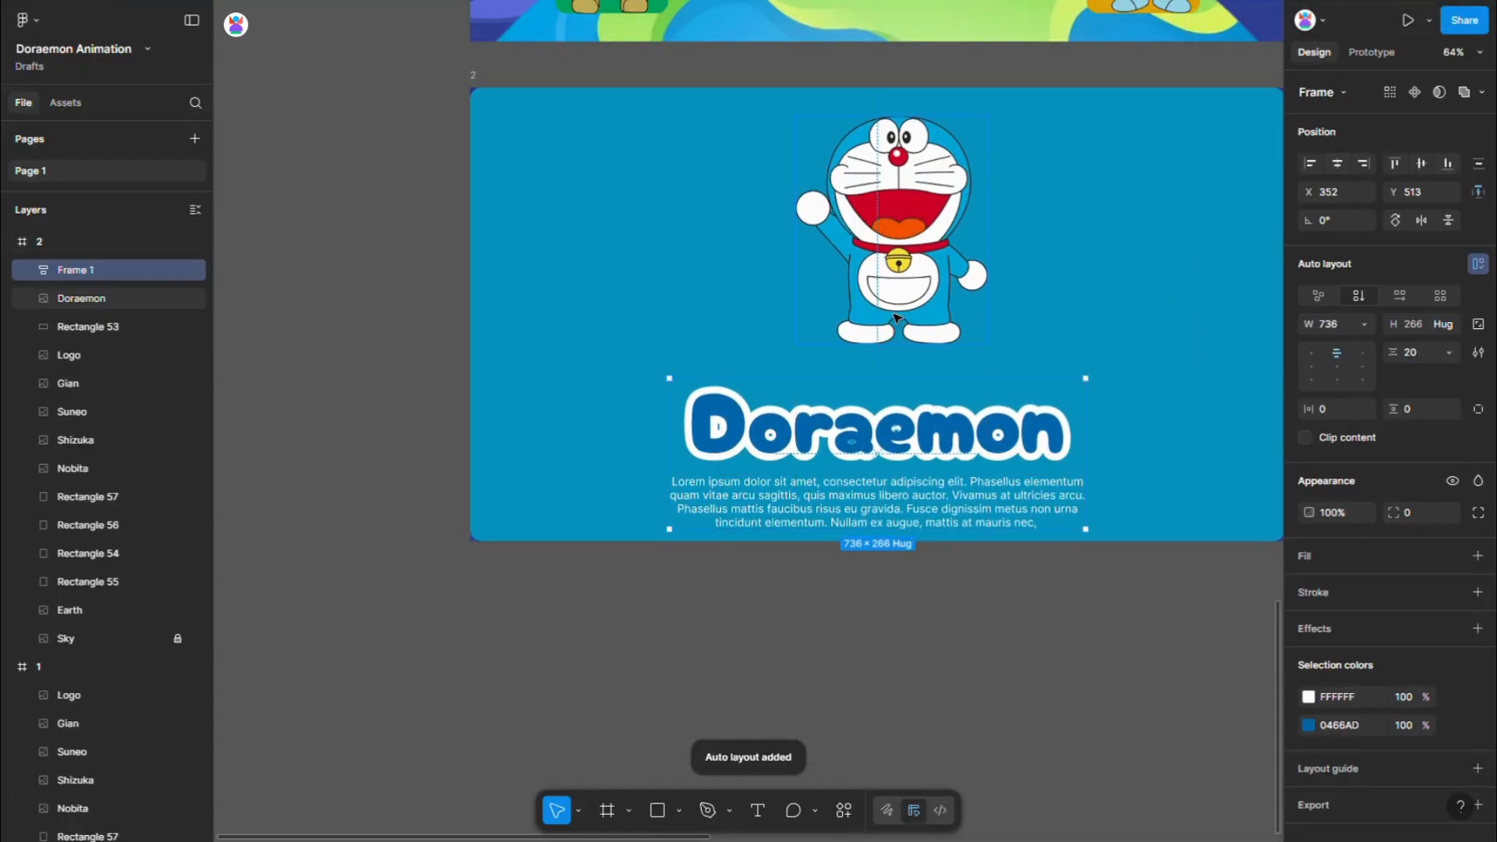
scroll(897, 318, "down", 2)
key("Escape")
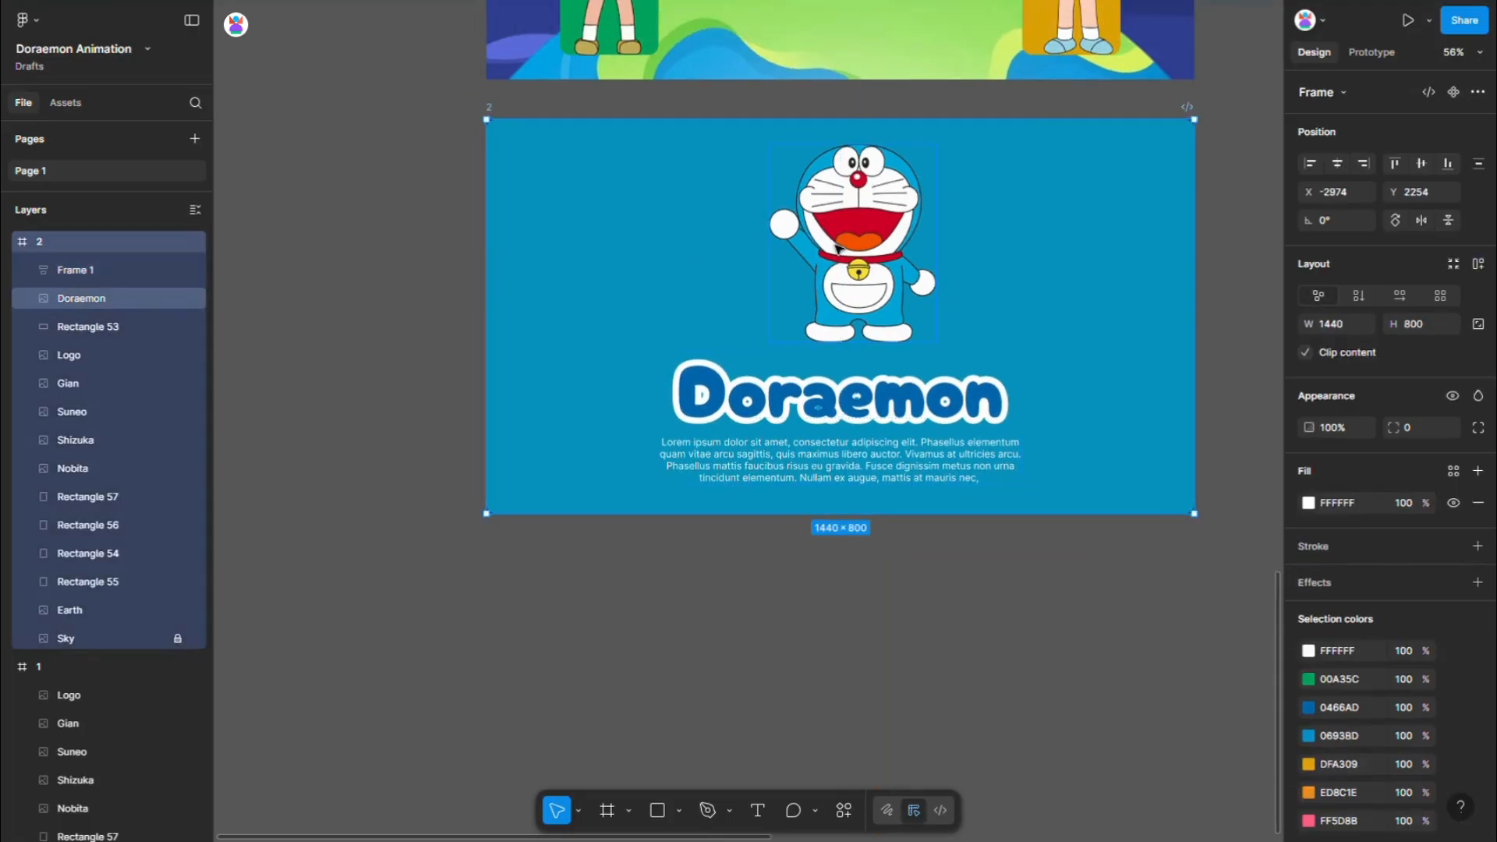
- Centre the Doraemon image horizontally in frame 2
left_click(837, 247)
left_click(1337, 163)
left_click(886, 625)
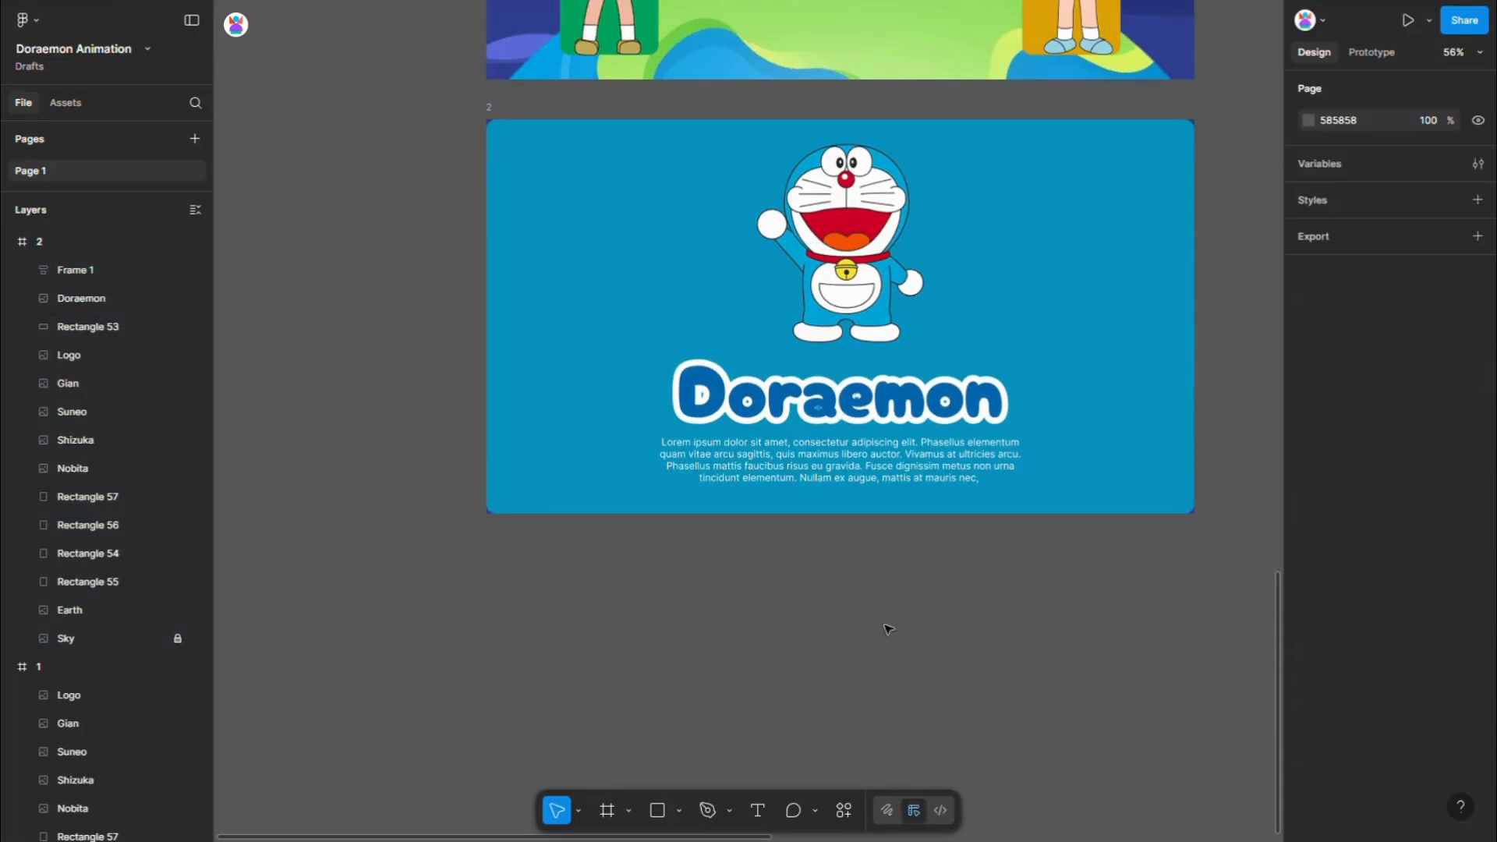
- Set the corner radius of frame 2's blue background rectangle to 0
scroll(515, 512, "down", 3)
left_click(542, 366)
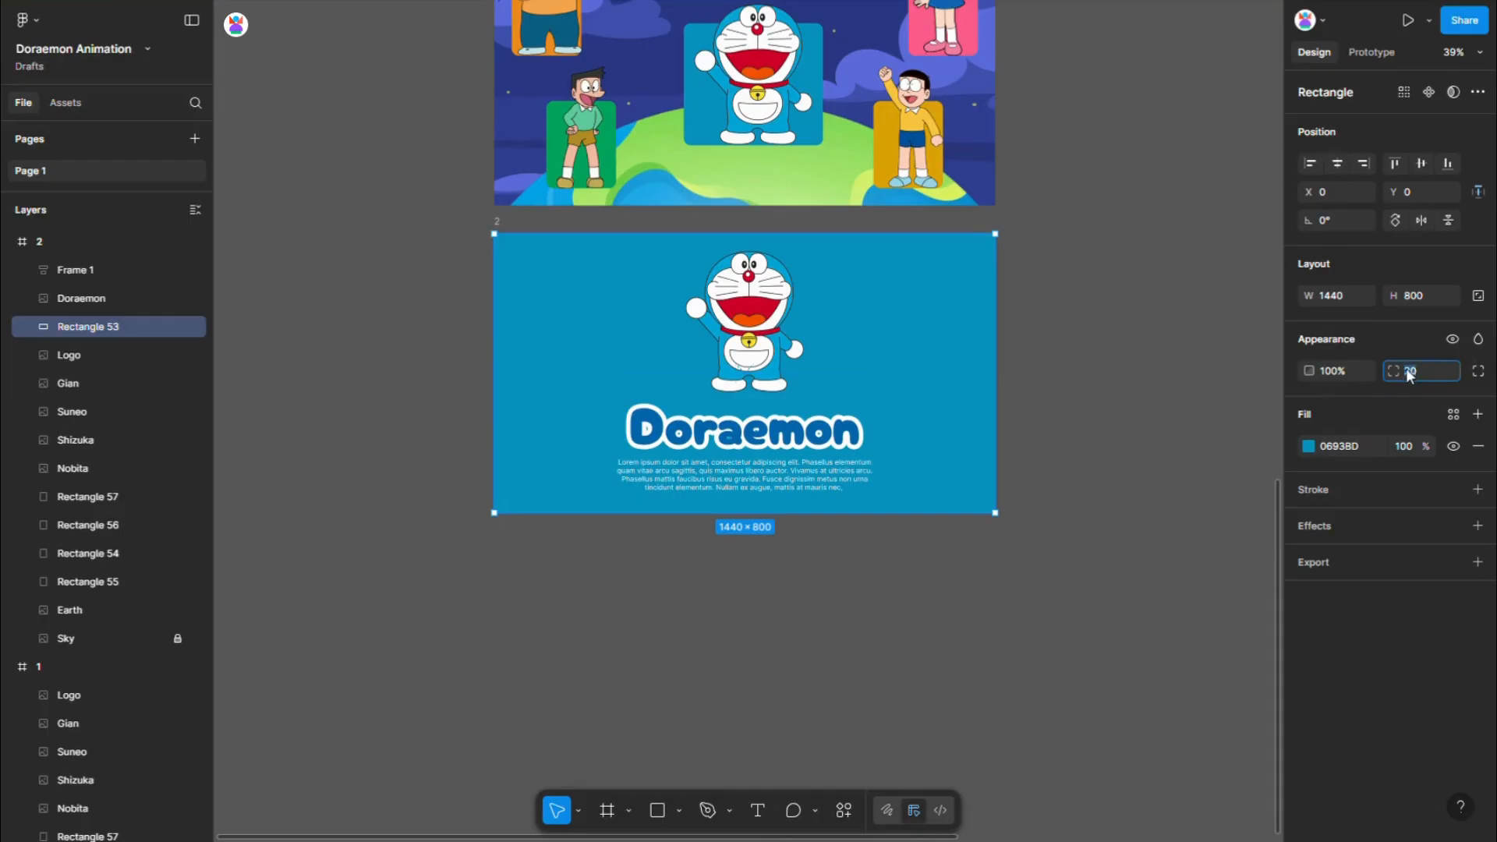
scroll(1016, 489, "down", 2)
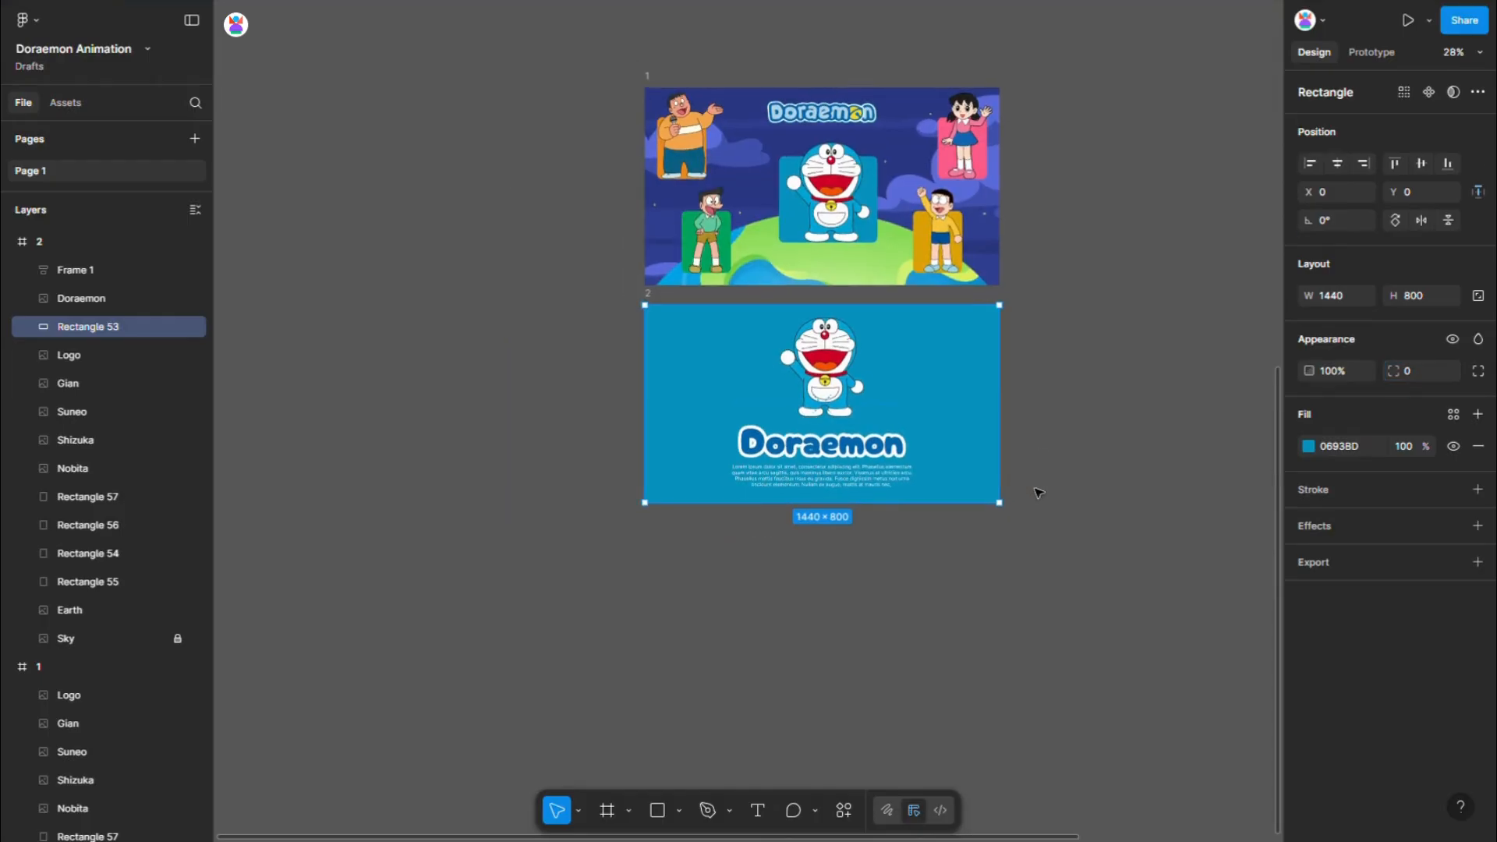
- Duplicate frame 1 and place the copy below frame 2 as frame 3
left_click(1034, 492)
left_click_drag(653, 76, 659, 541)
scroll(932, 667, "down", 1)
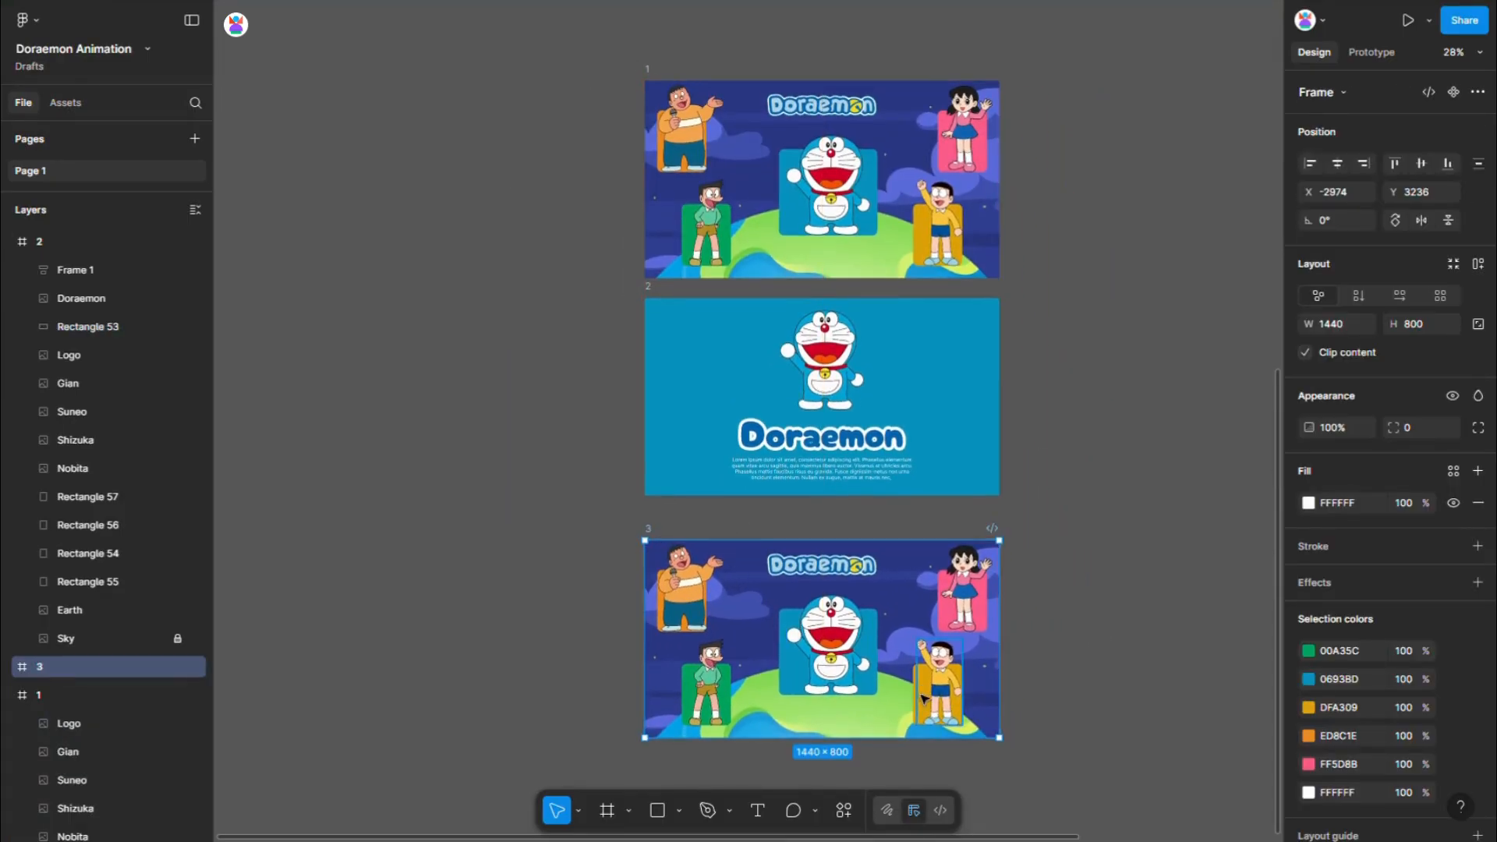
- Bring the Gian image and its orange rectangle in frame 3 to the front together
scroll(978, 668, "up", 2)
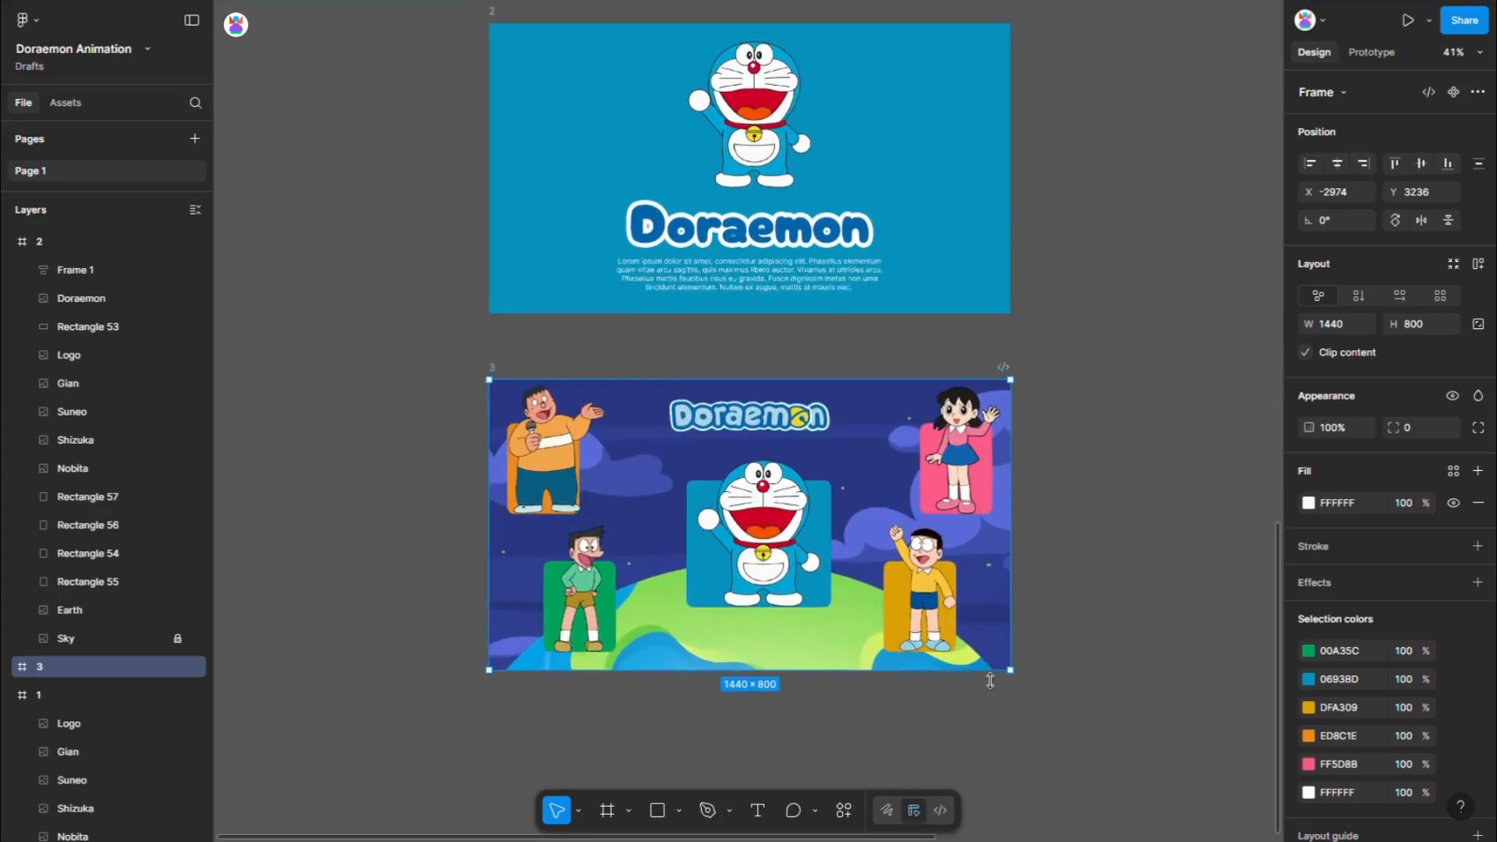
left_click(570, 482)
key("shift+2")
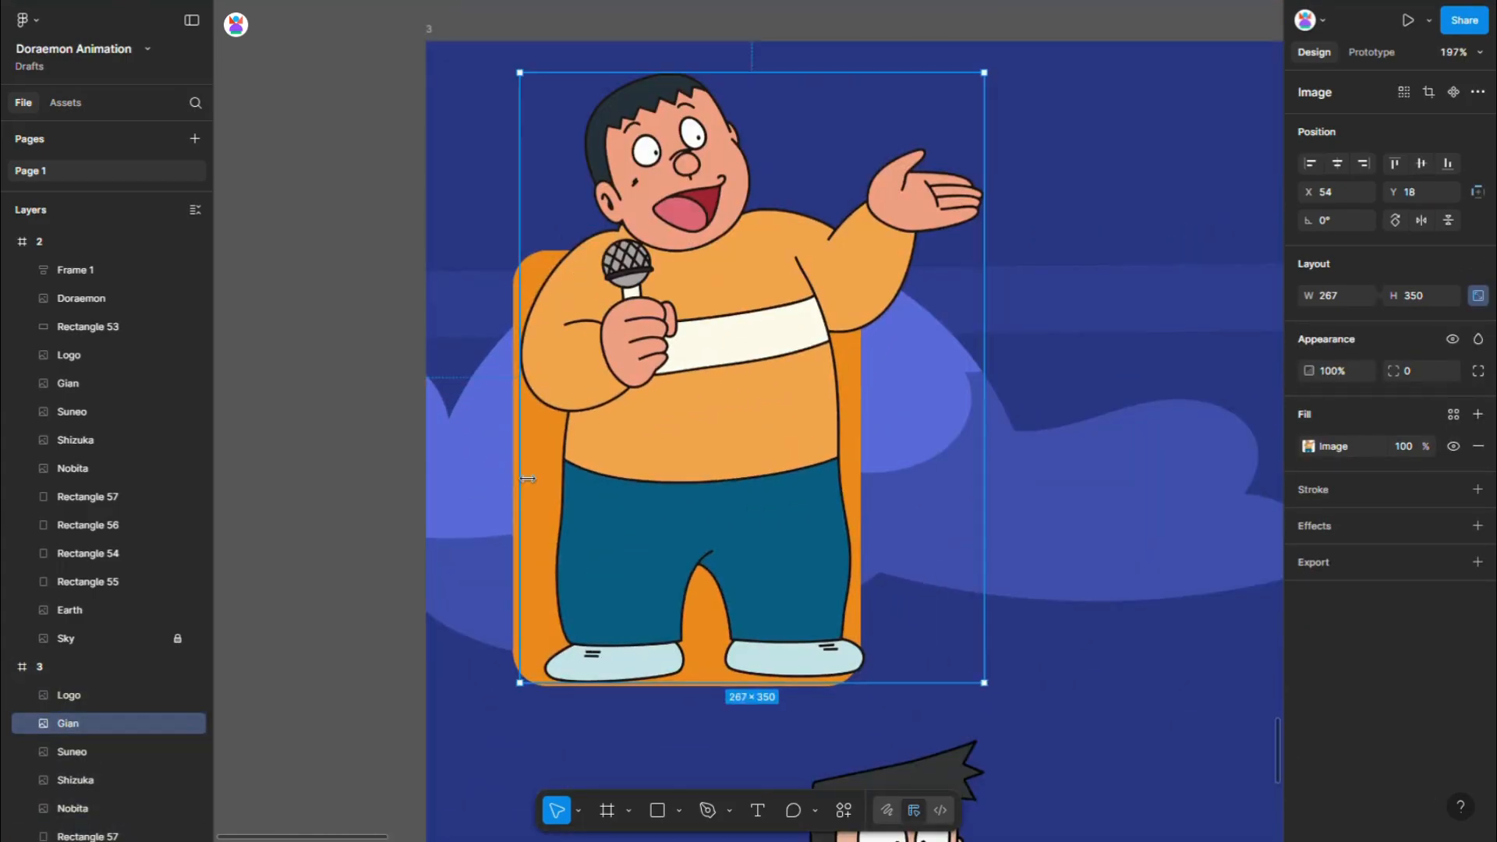
left_click(669, 417, "shift")
right_click(703, 381)
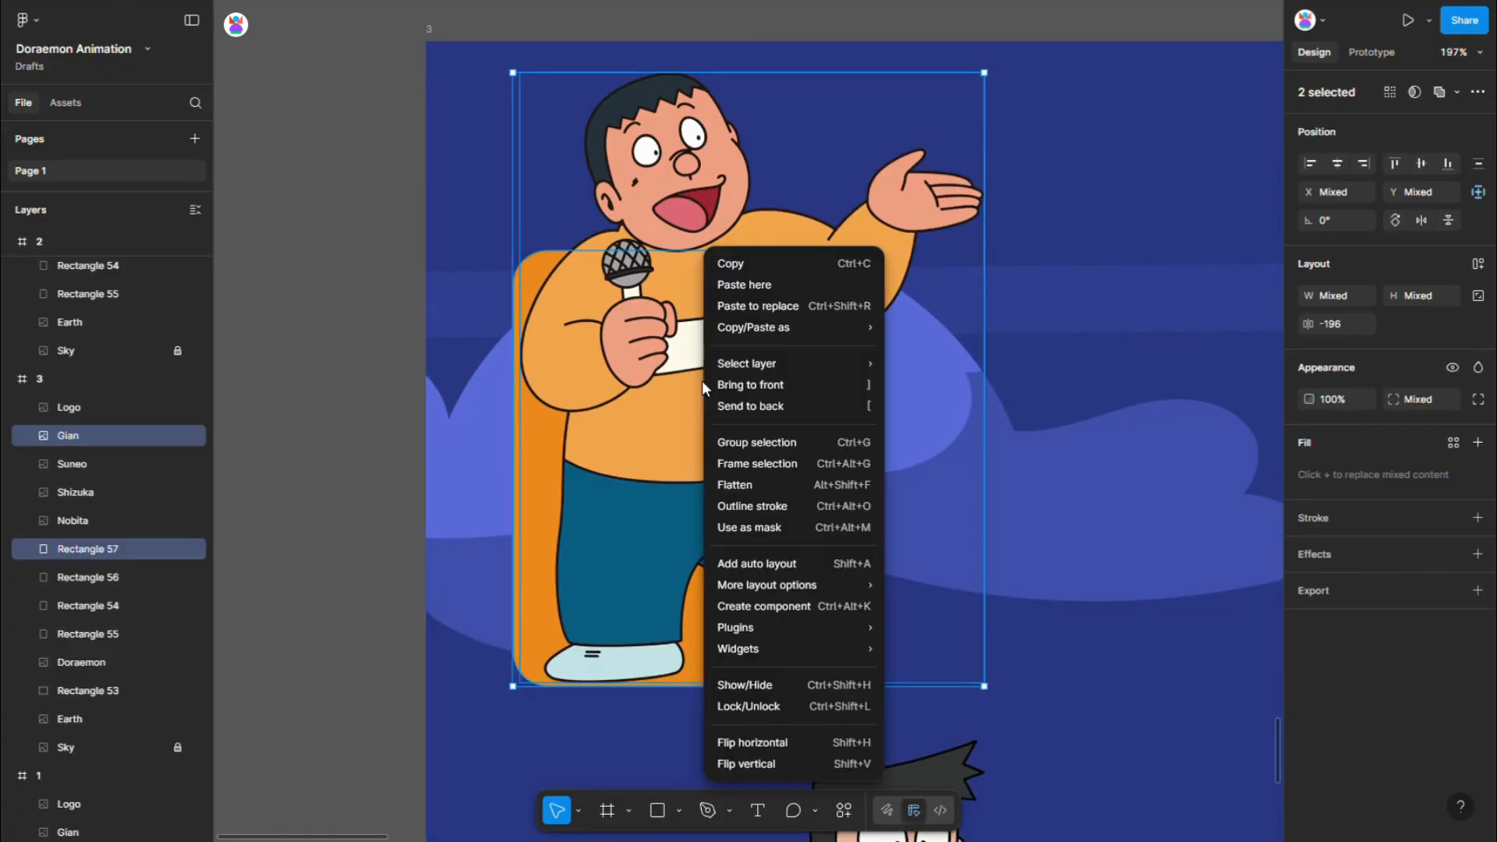
left_click(773, 387)
- Stretch the orange rectangle behind Gian to fill the whole of frame 3 at 1440 × 800
scroll(620, 400, "down", 2, "ctrl")
left_click(628, 412, "shift")
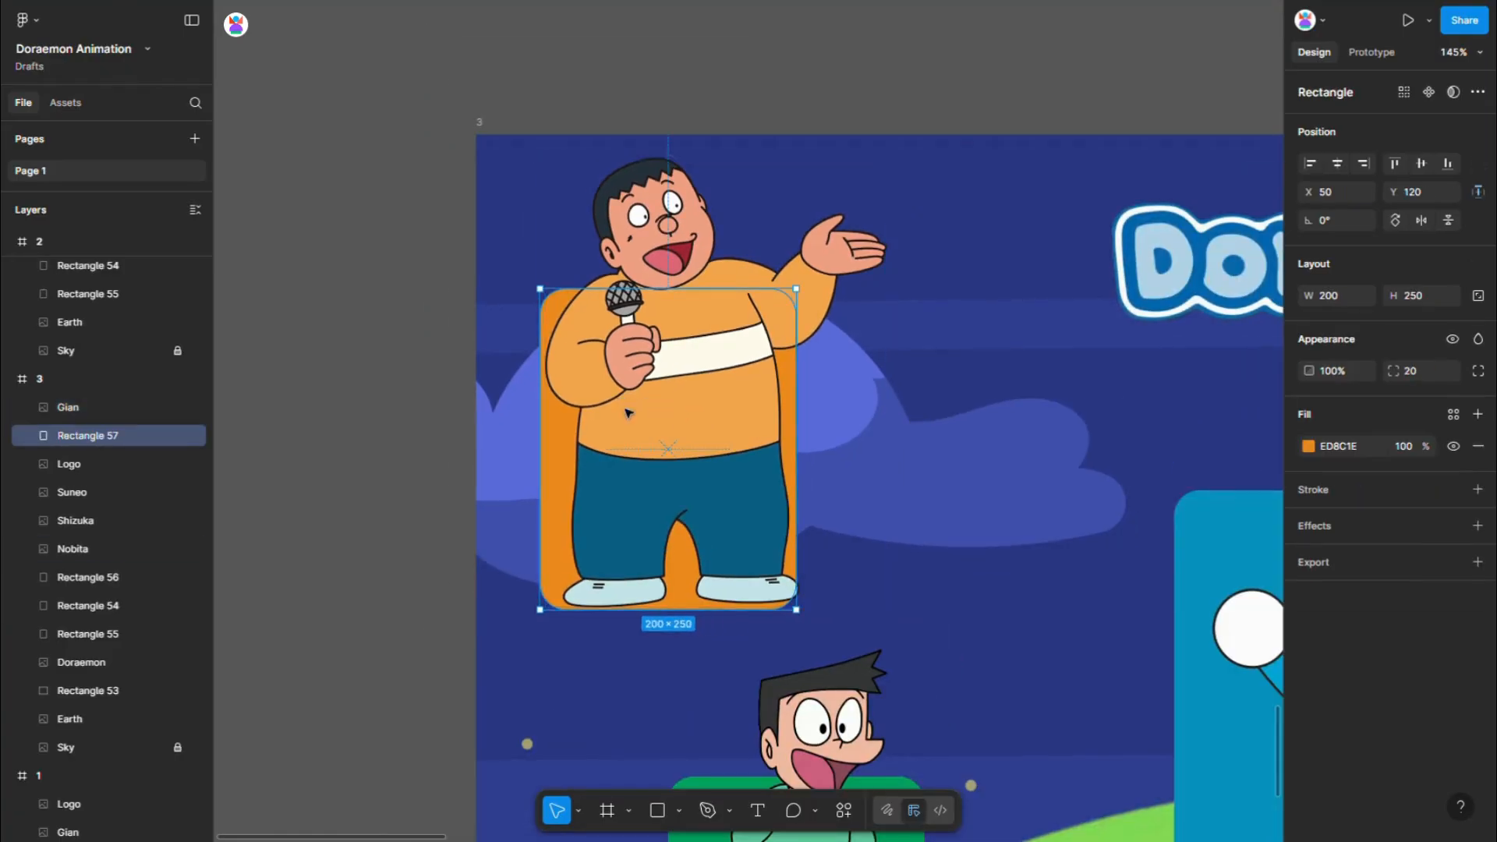
scroll(578, 364, "down", 7, "ctrl")
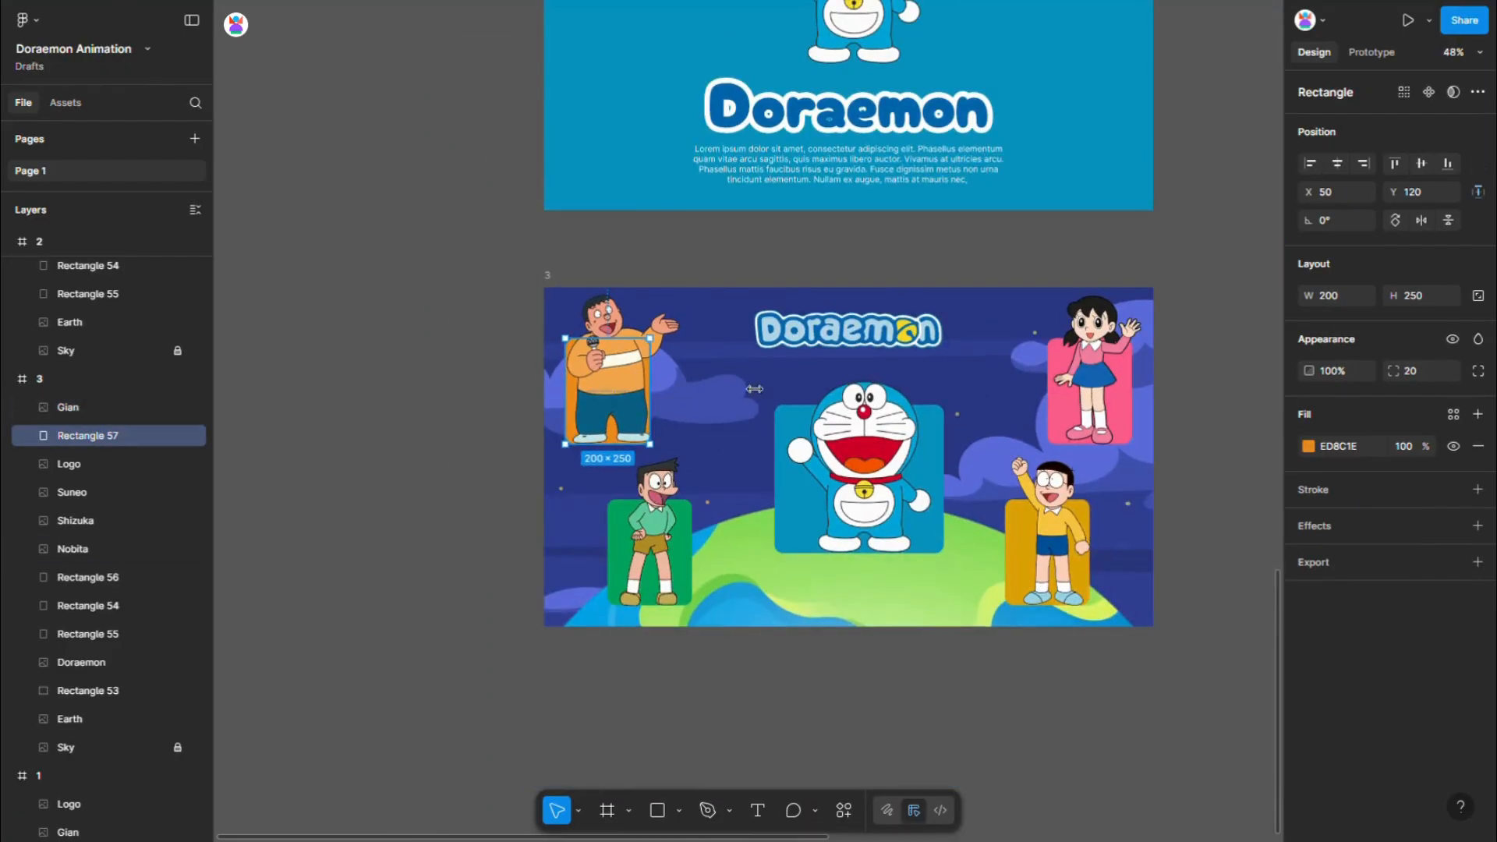
left_click_drag(754, 388, 1165, 392)
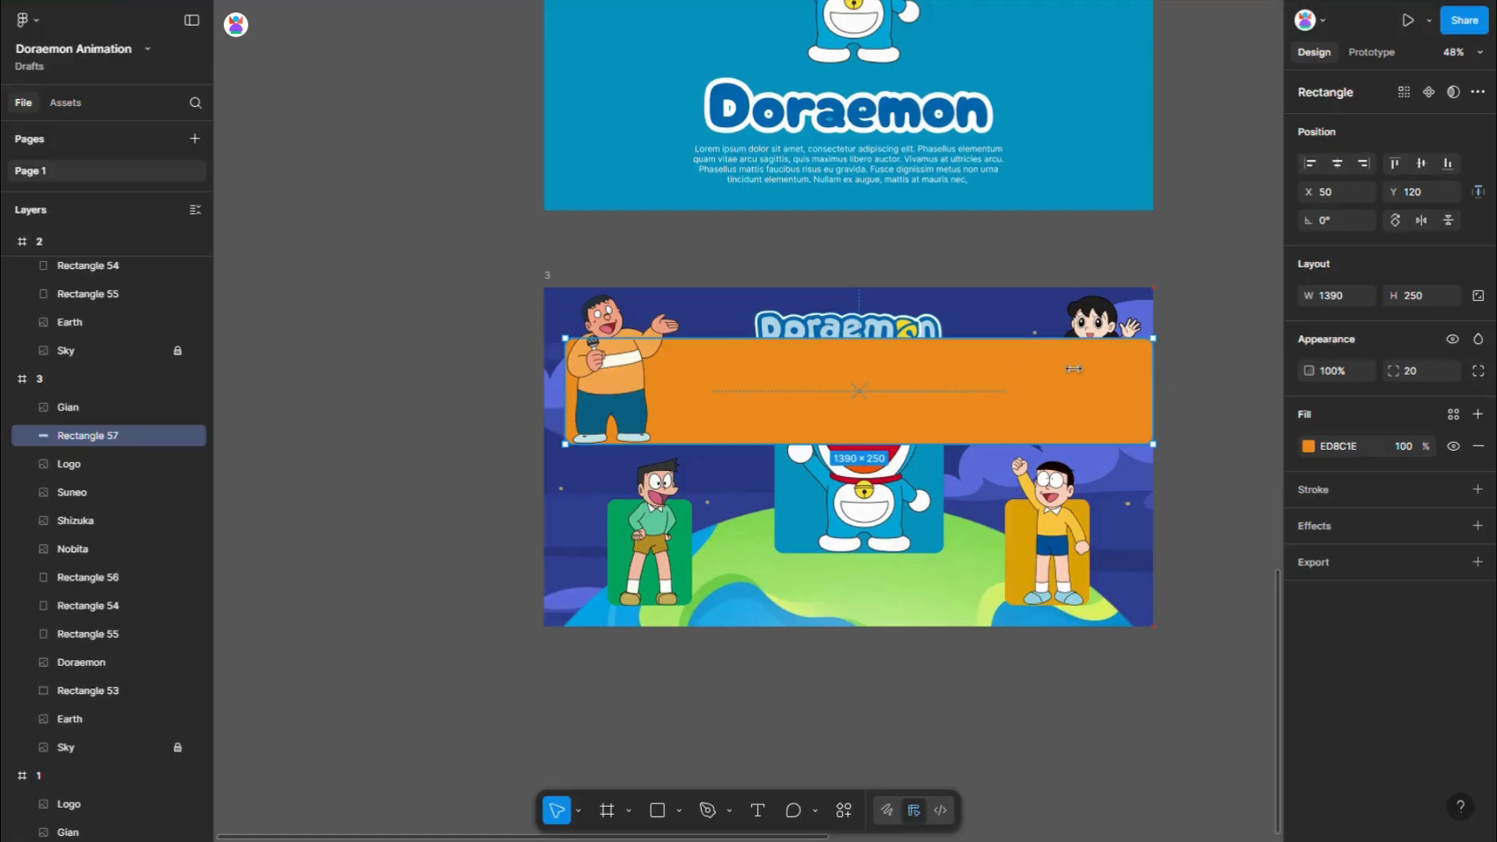
left_click_drag(578, 339, 577, 288)
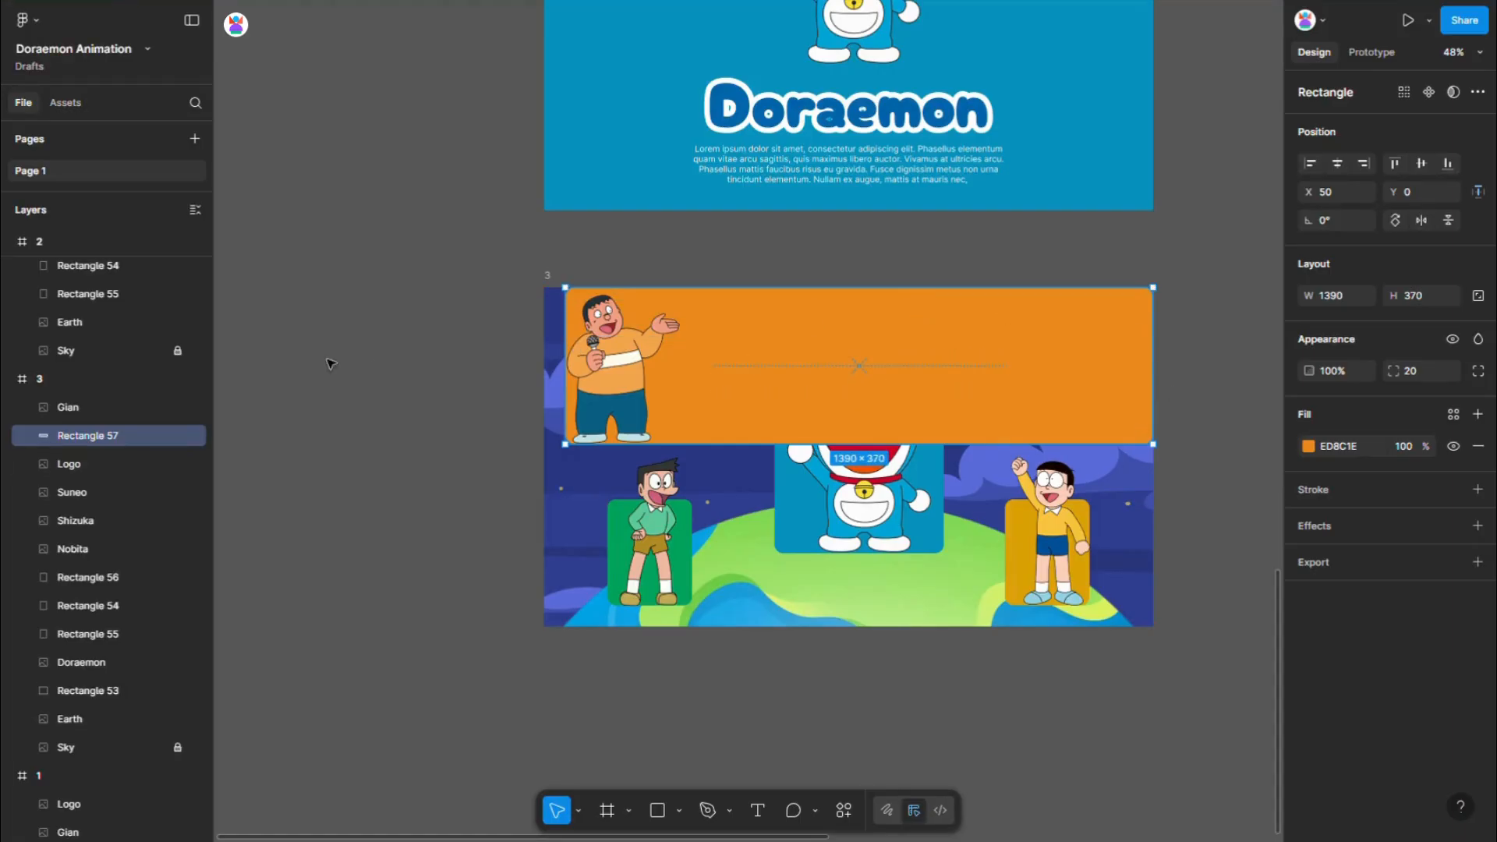
mouse_move(566, 360)
left_mouse_down()
mouse_move(546, 360)
mouse_move(559, 360)
left_mouse_up()
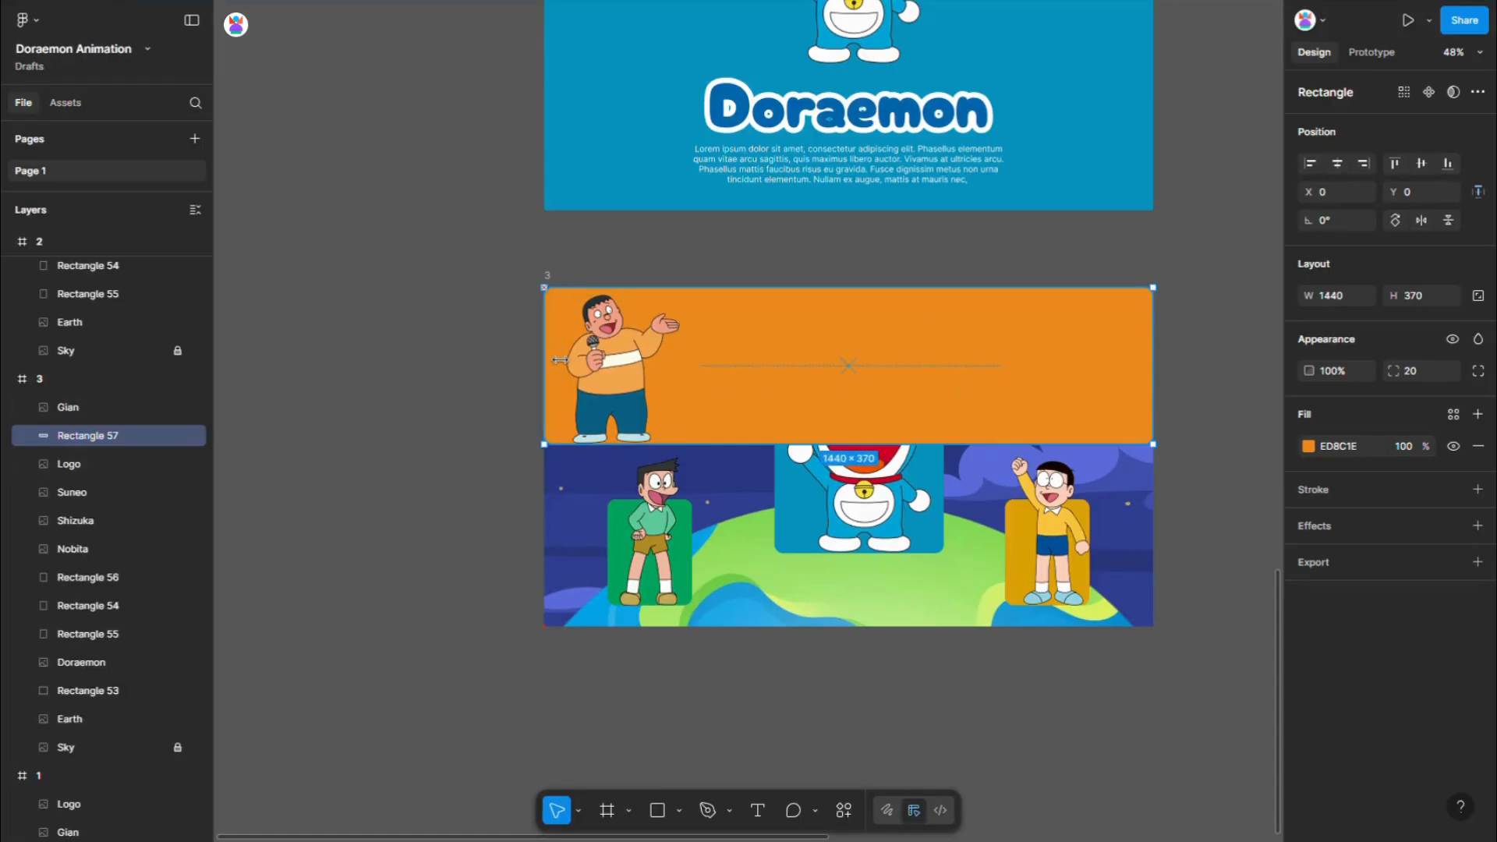
left_click_drag(845, 456, 848, 639)
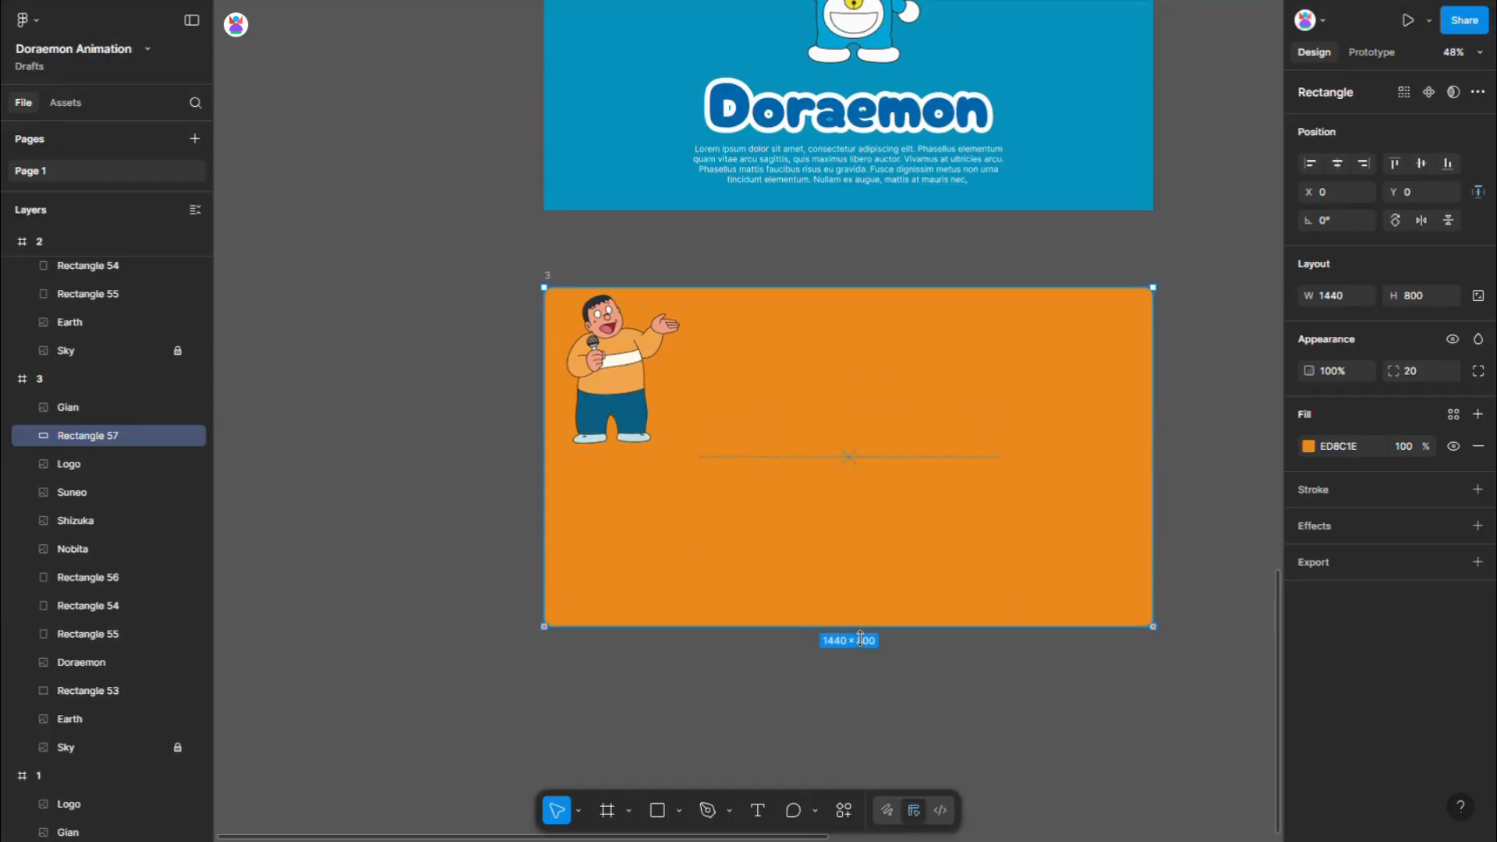
- Enlarge the Gian image to about 467 × 612 at about X 117, Y 64, and set the orange rectangle's corner radius to 0
left_click(628, 379)
left_click_drag(682, 430, 765, 479)
left_click_drag(659, 377, 682, 452)
left_click(959, 441)
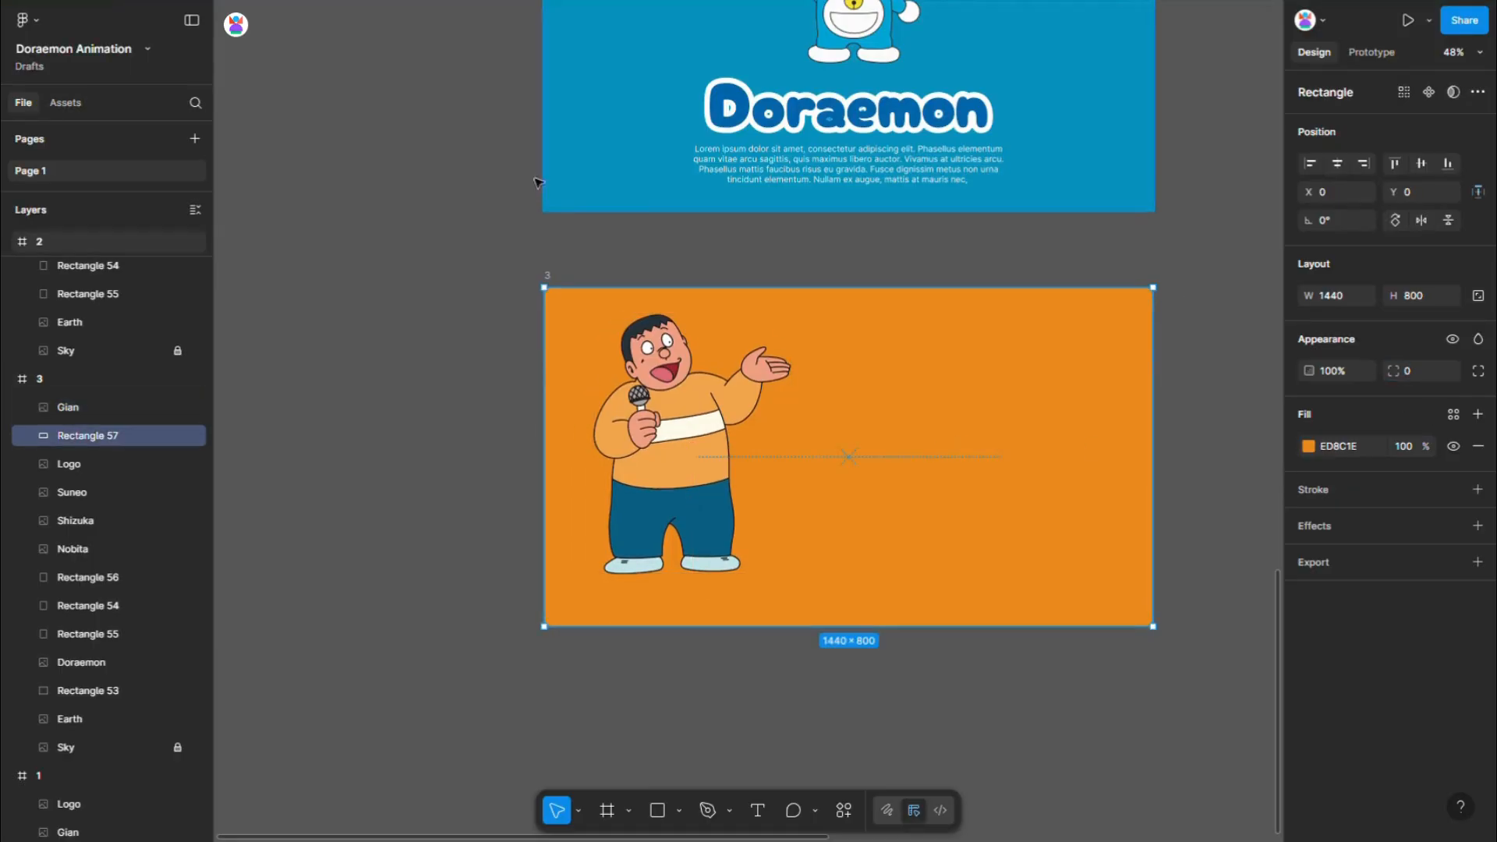
- Duplicate frame 2's Doraemon title and paragraph block and place the copy on the empty canvas beside frame 3
scroll(323, 127, "down", 3)
left_click(729, 127)
left_click_drag(729, 127, 1081, 396)
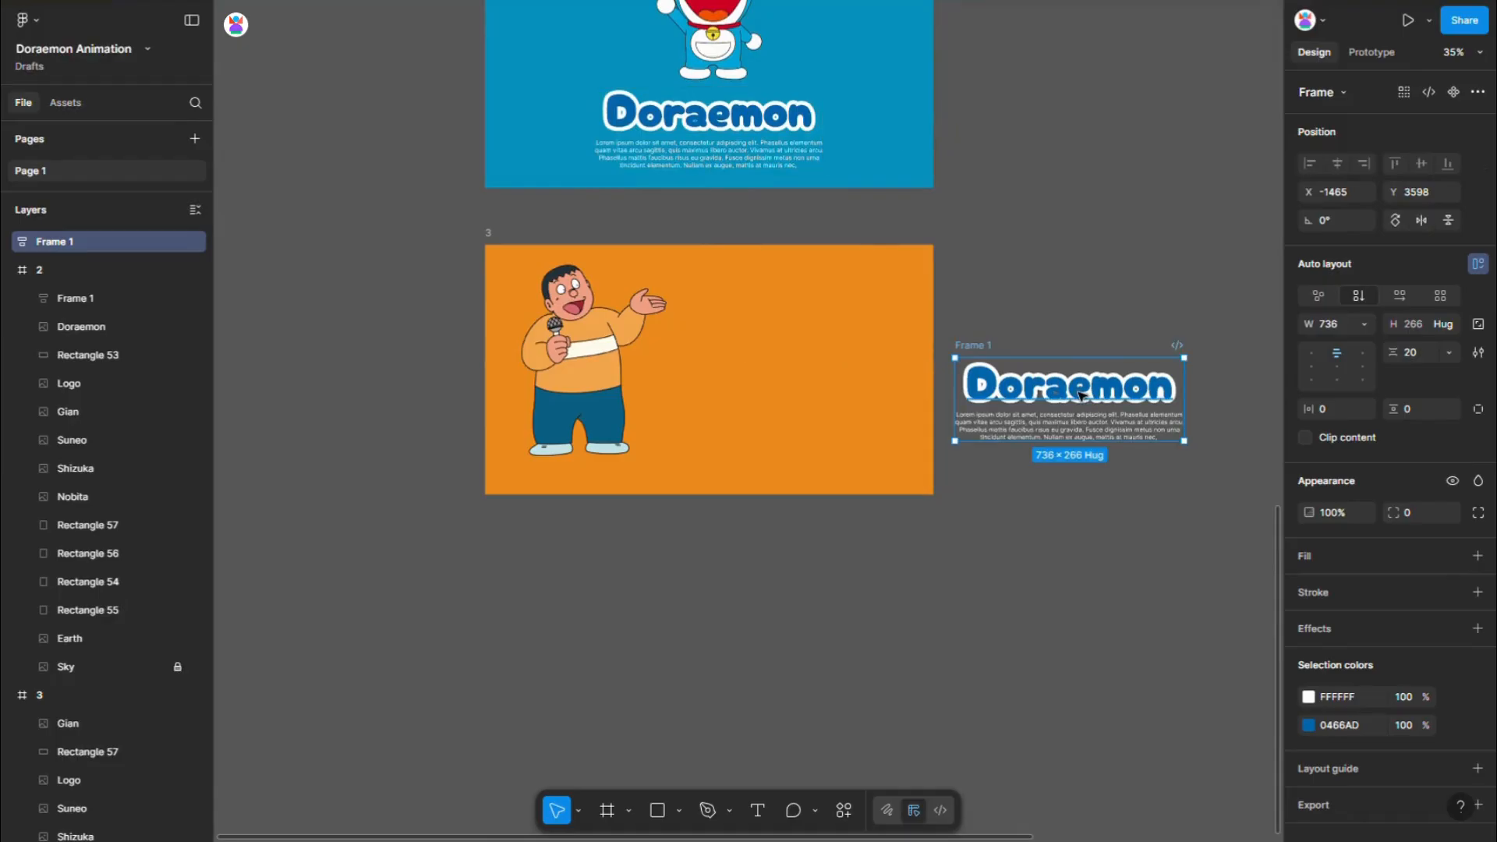
- Copy the layer name Gian from frame 3 and paste it over the duplicated block's Doraemon title
left_click(62, 724)
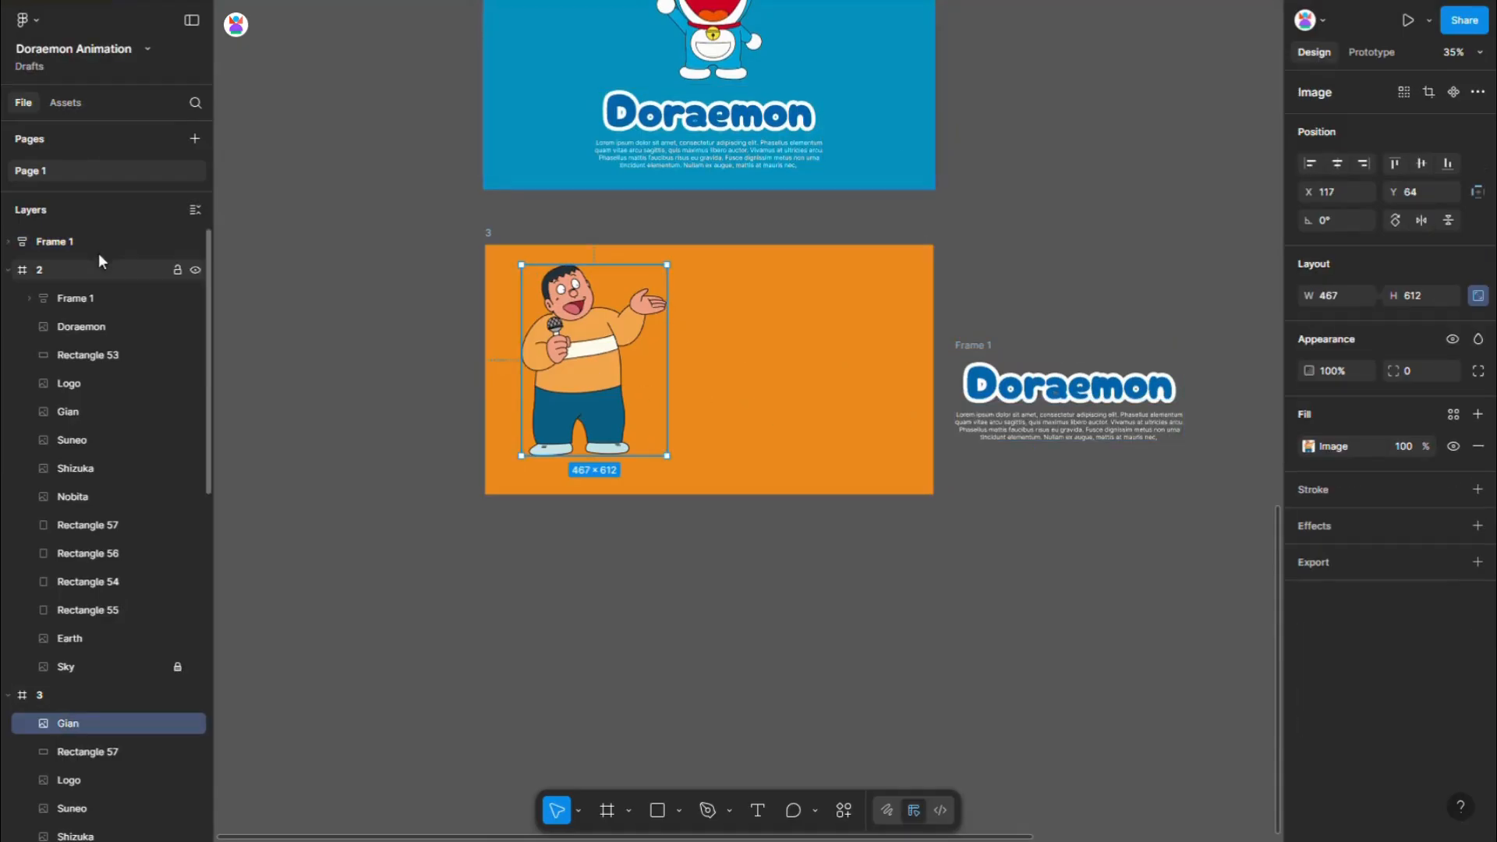
double_click(61, 724)
key("ctrl+c")
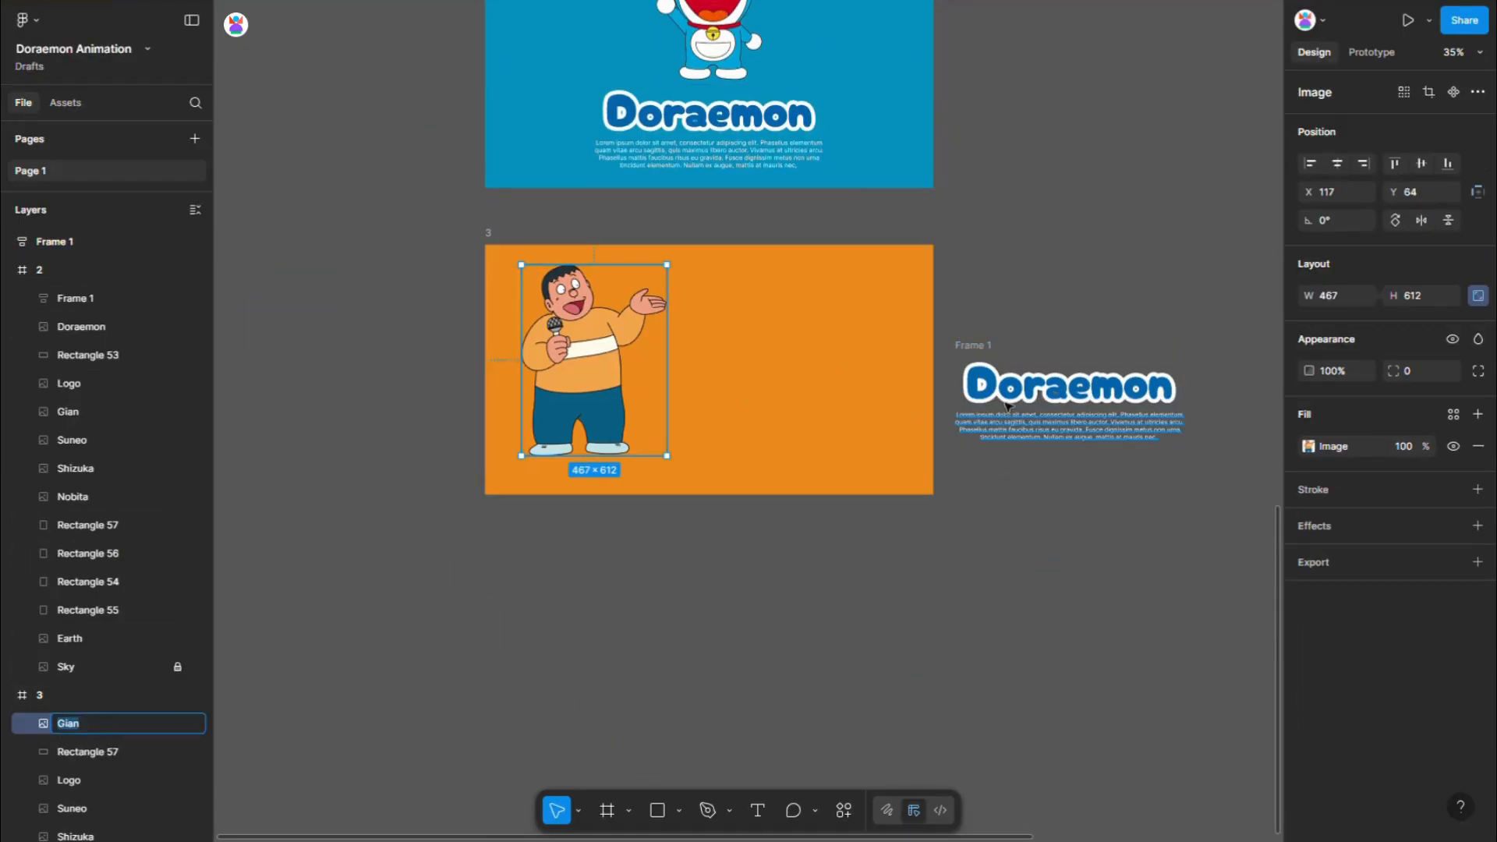
left_click(1043, 390)
key("ctrl+v")
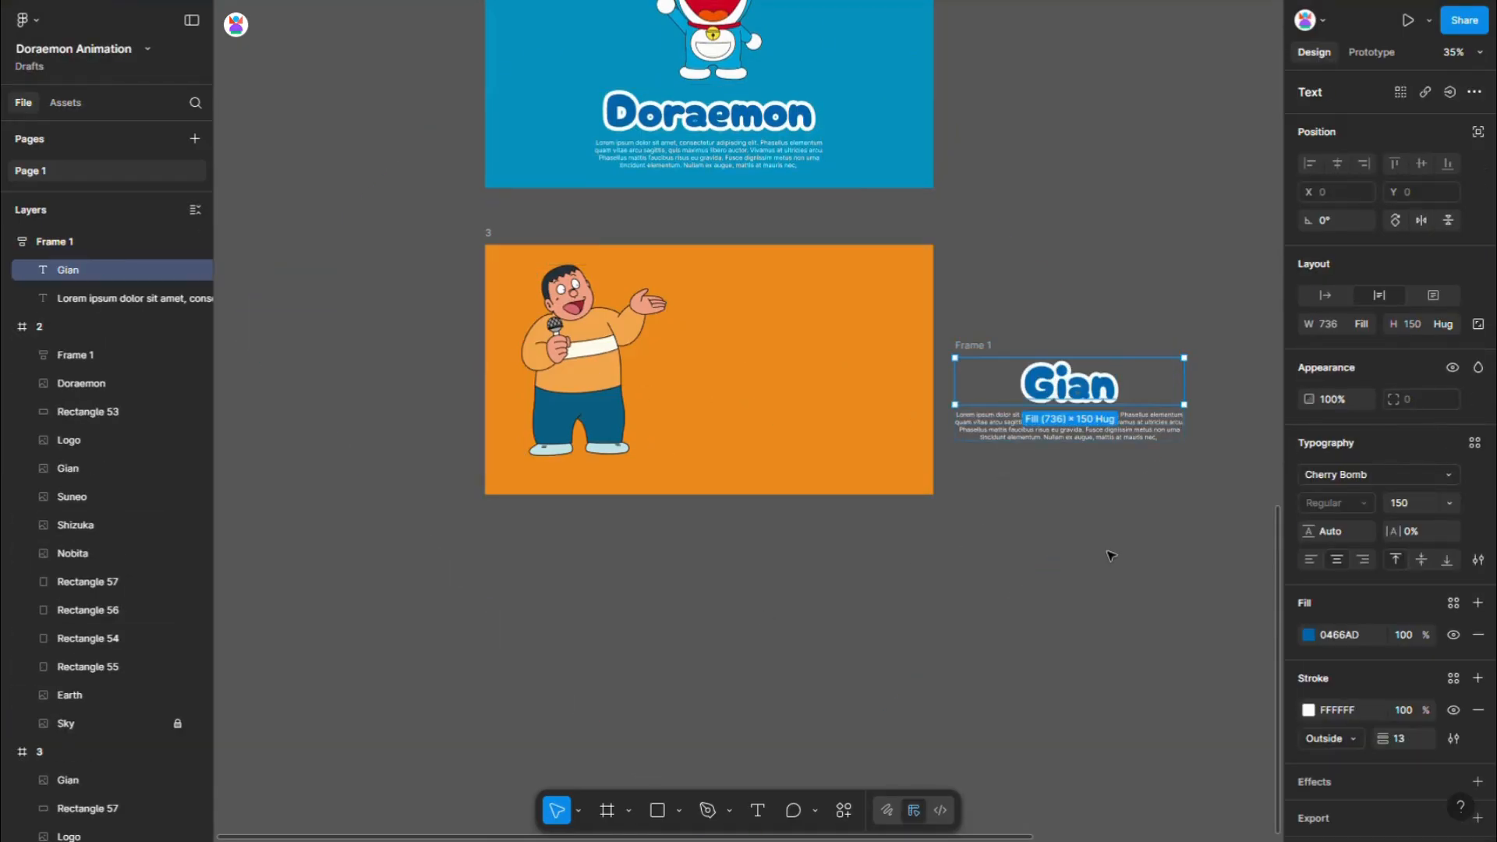
- Recolour the Gian title's fill to dark red 9F2533, sampled from Gian's mouth
left_click(1309, 635)
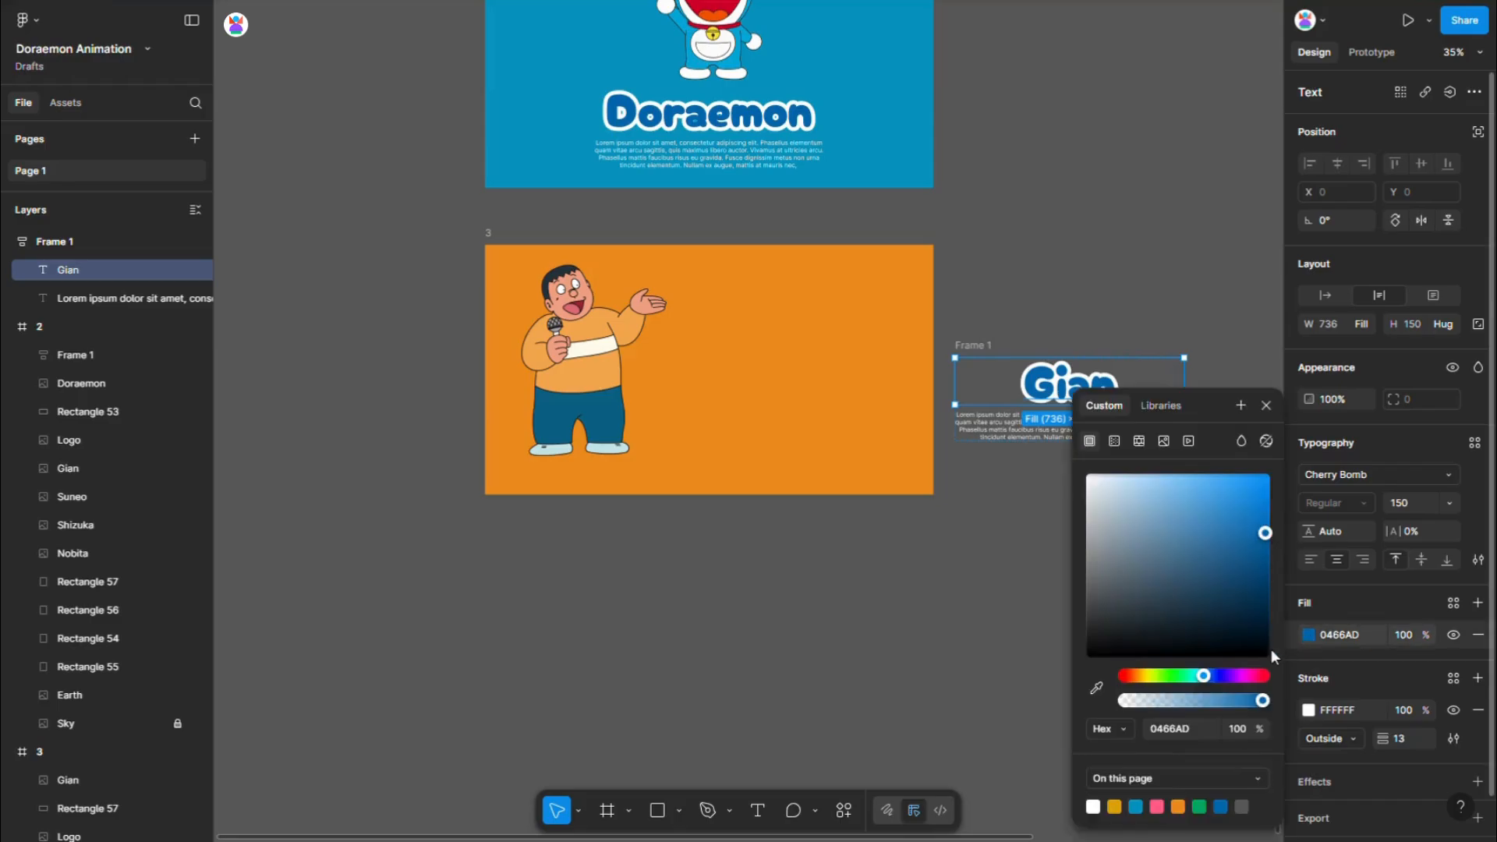
left_click(1096, 687)
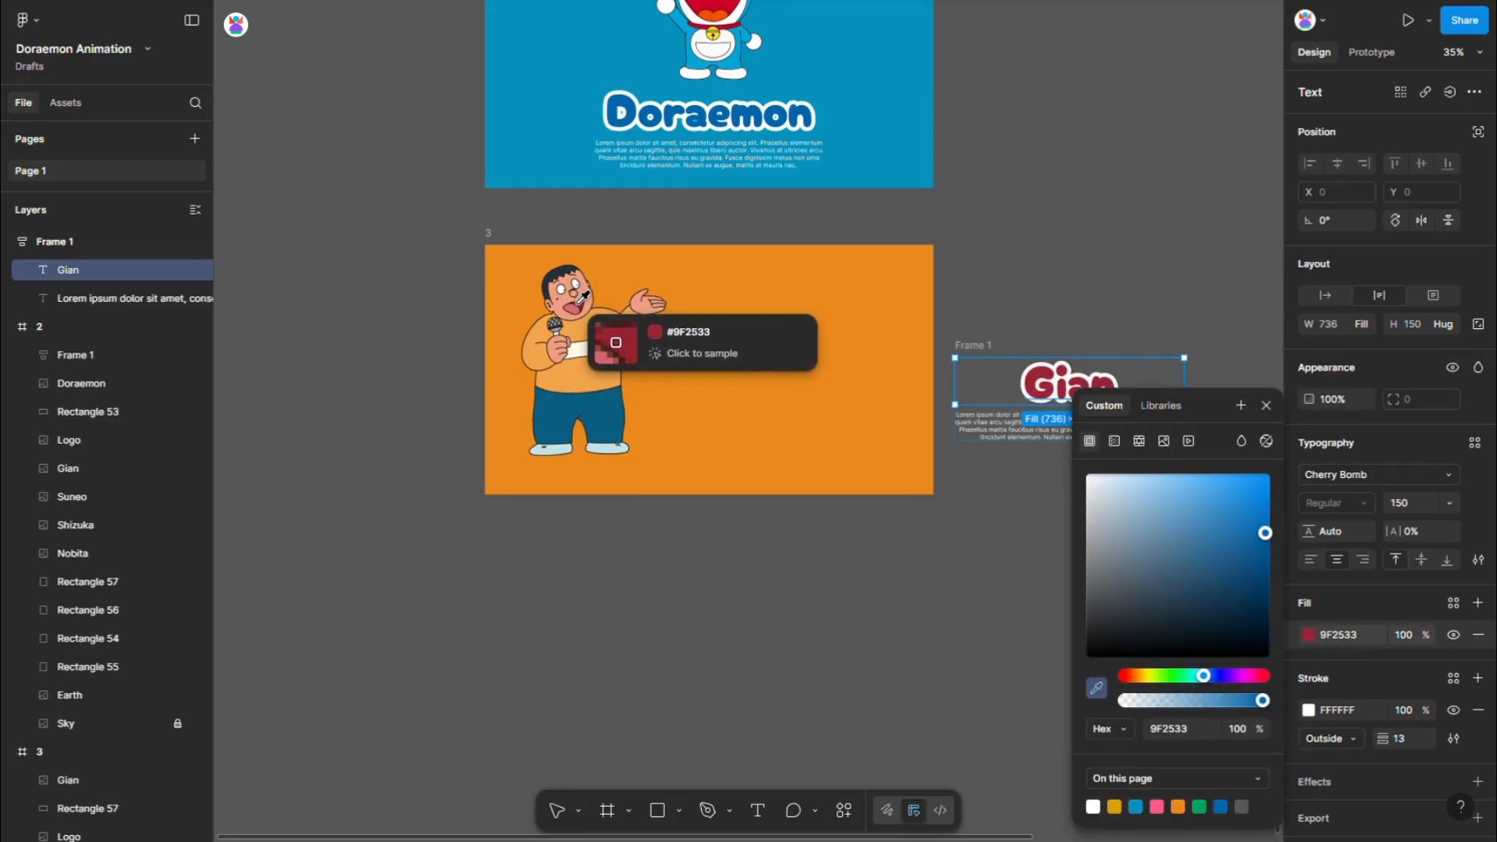
left_click(579, 303)
- Move the Gian text block into frame 3 beside the character at about X 613, Y 245, and left-align both texts
left_click(1016, 352)
left_click_drag(988, 349, 712, 321)
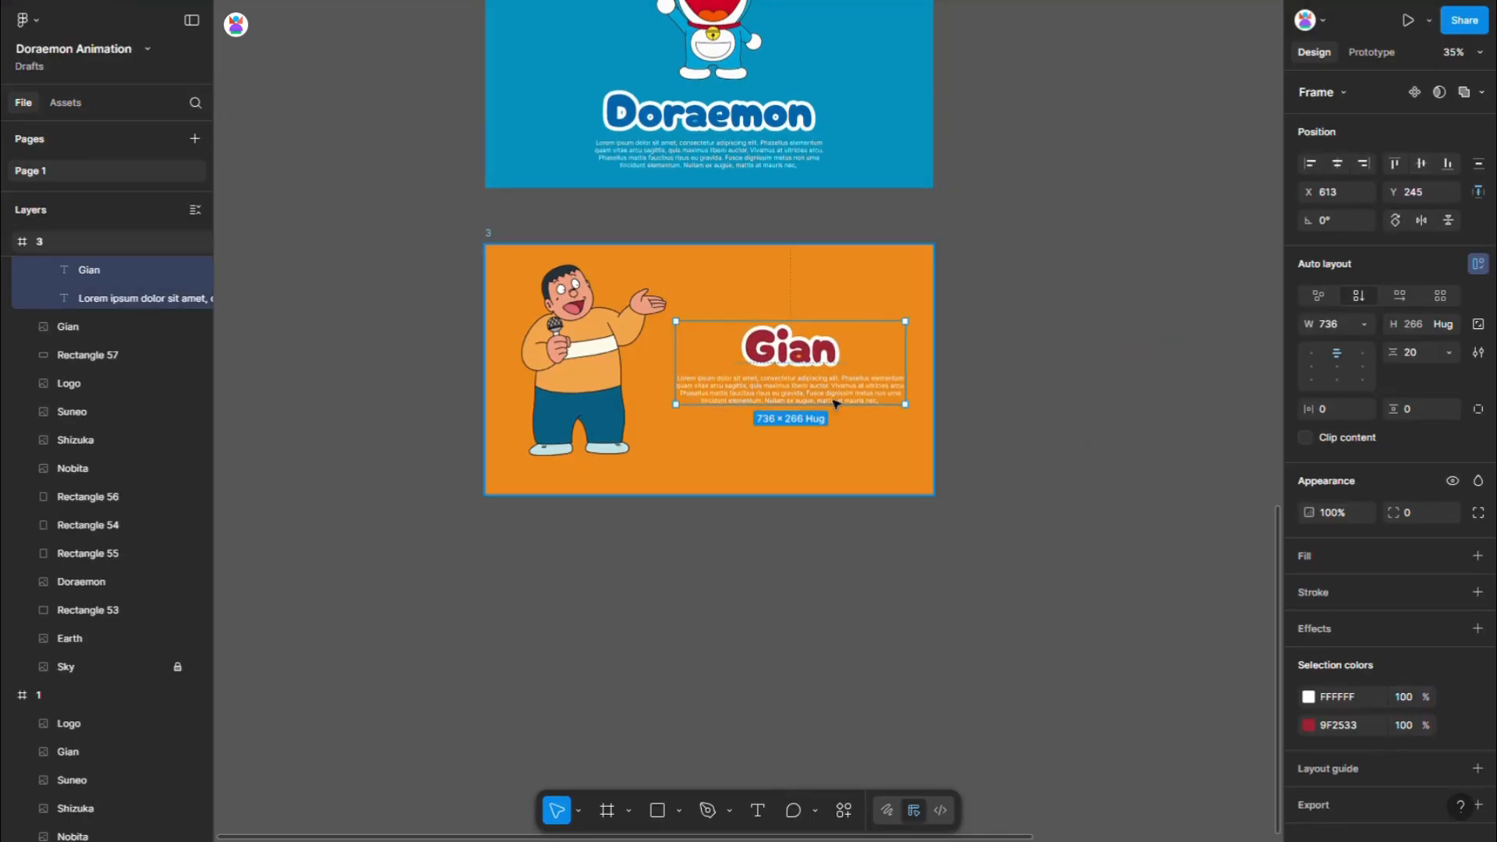
key("Return")
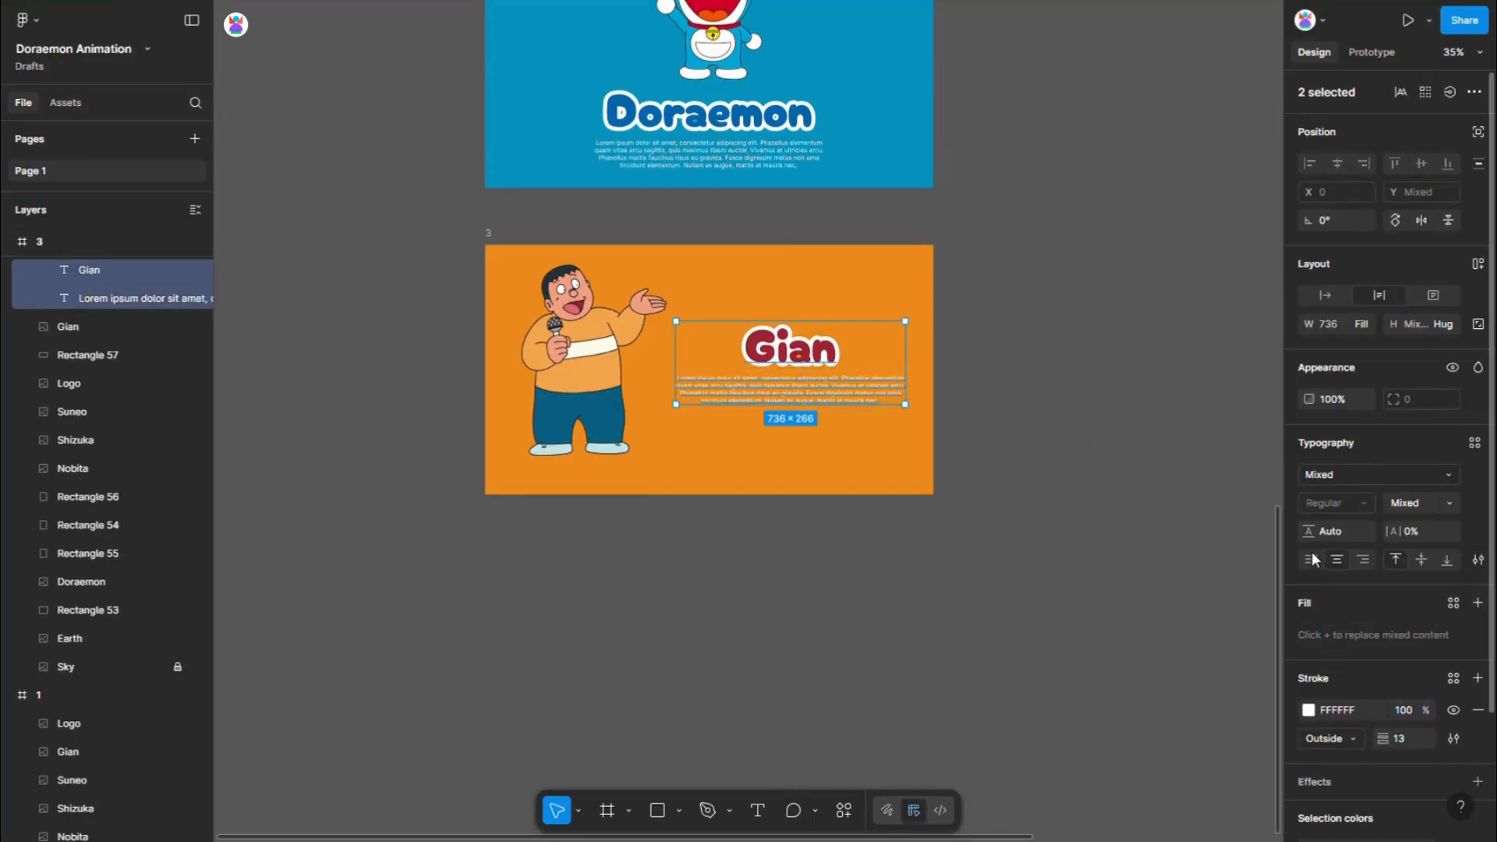
left_click(1312, 559)
left_click(932, 645)
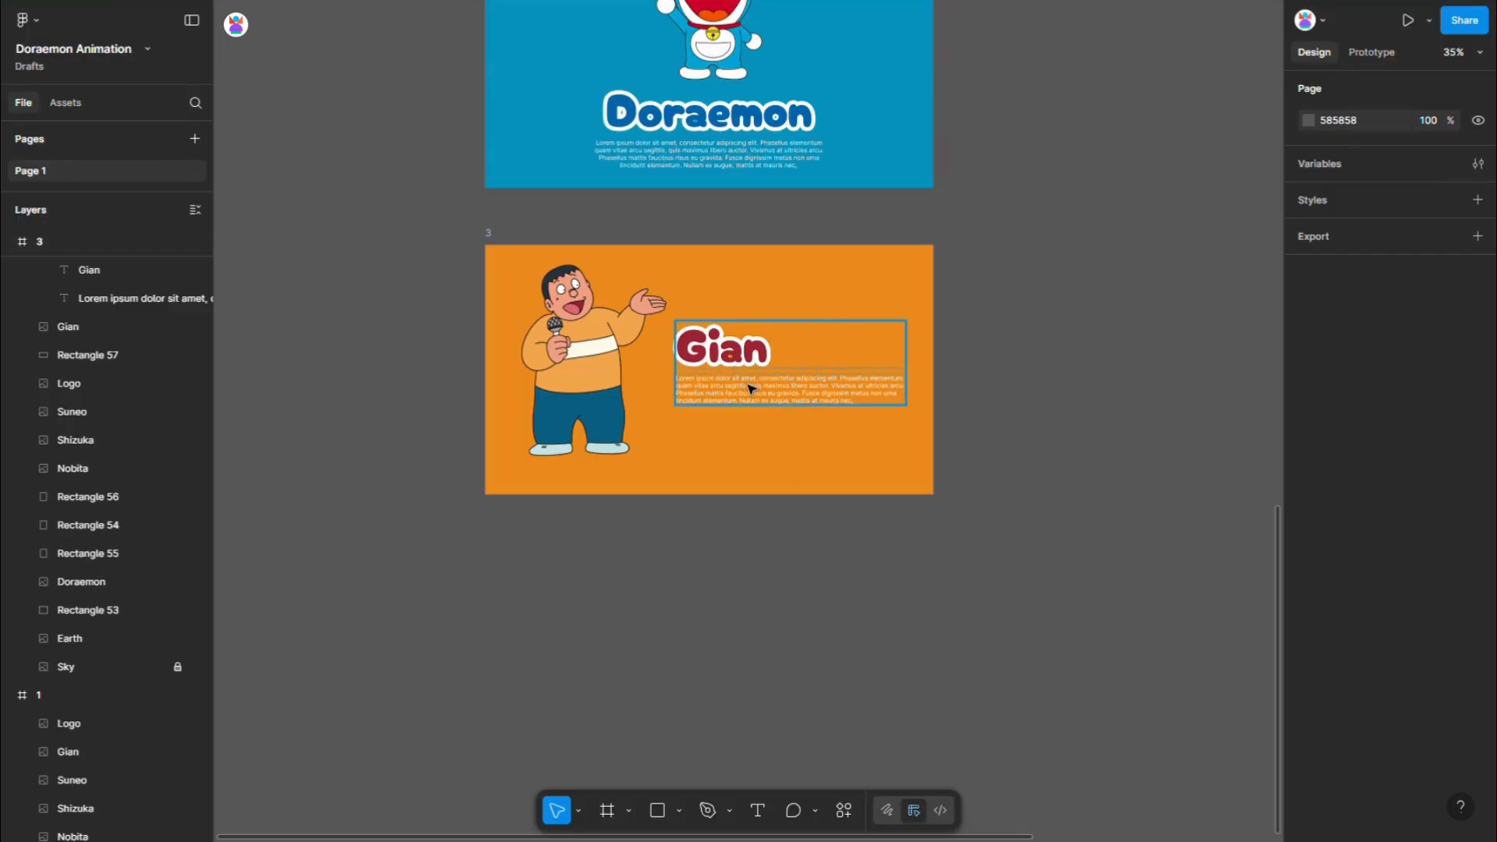
- Set the auto layout spacing between the Gian title and its paragraph to 40
left_click(750, 388)
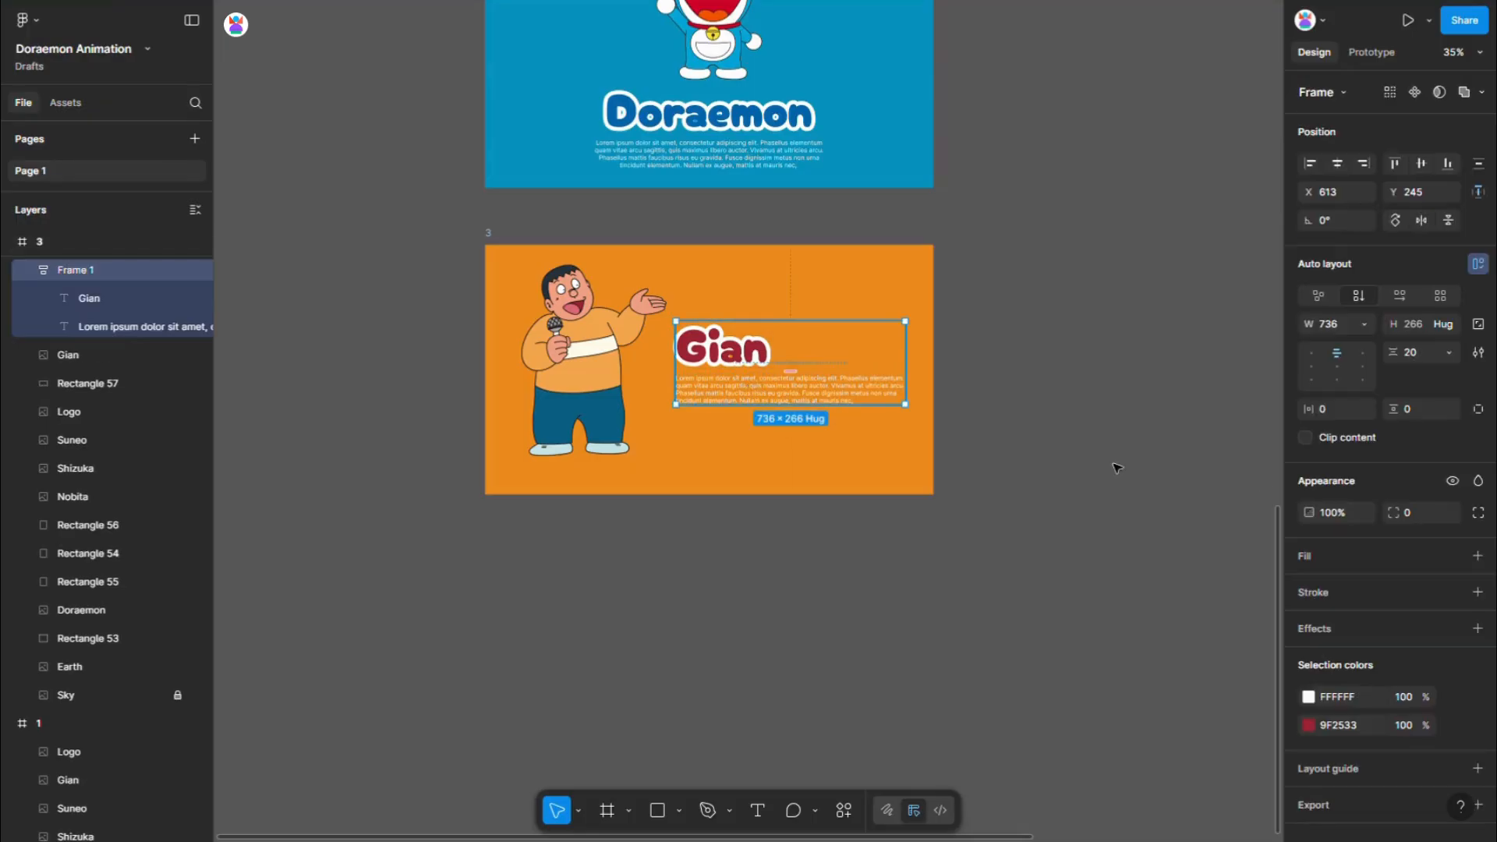
left_click(1411, 354)
type("40")
key("Return")
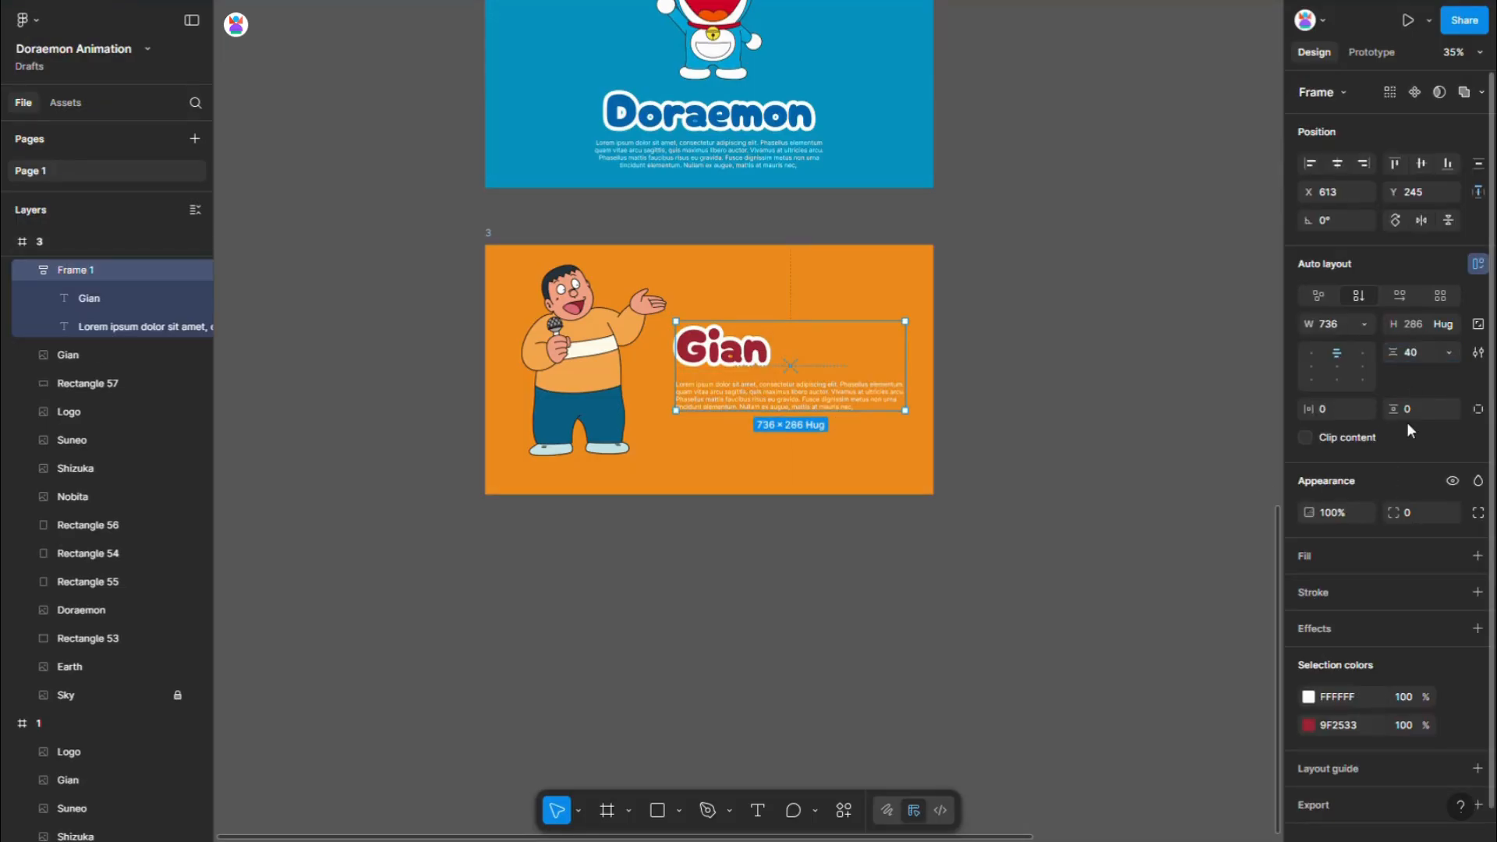
- Narrow the Lorem ipsum paragraph under the Gian title to about 452 wide
double_click(886, 400)
left_click_drag(907, 407, 878, 411)
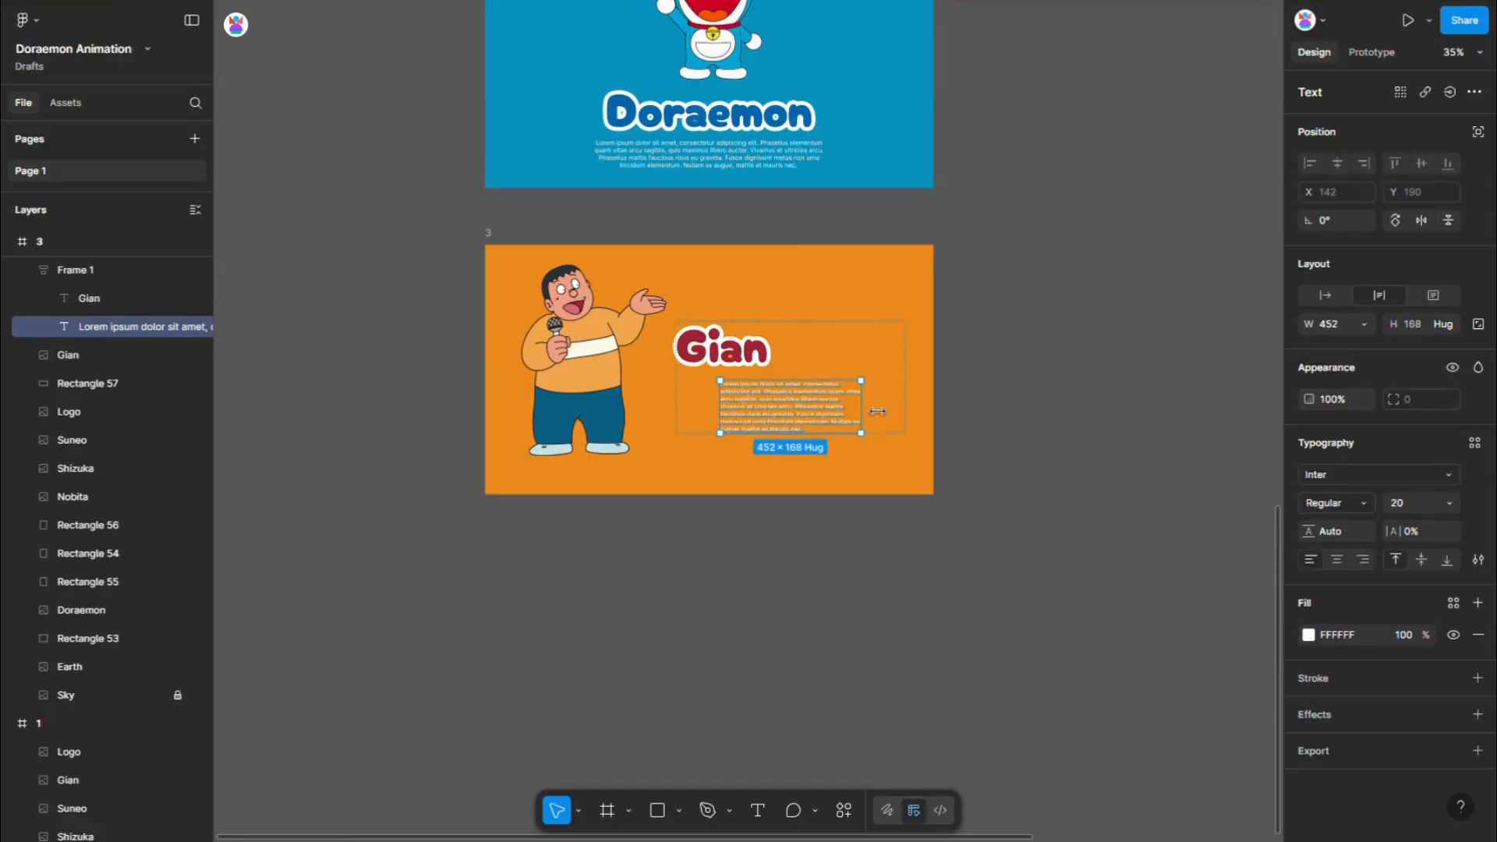
left_click(1068, 523)
- Align the Gian block's auto layout contents to the left and centre the block vertically in frame 3
left_click(845, 420)
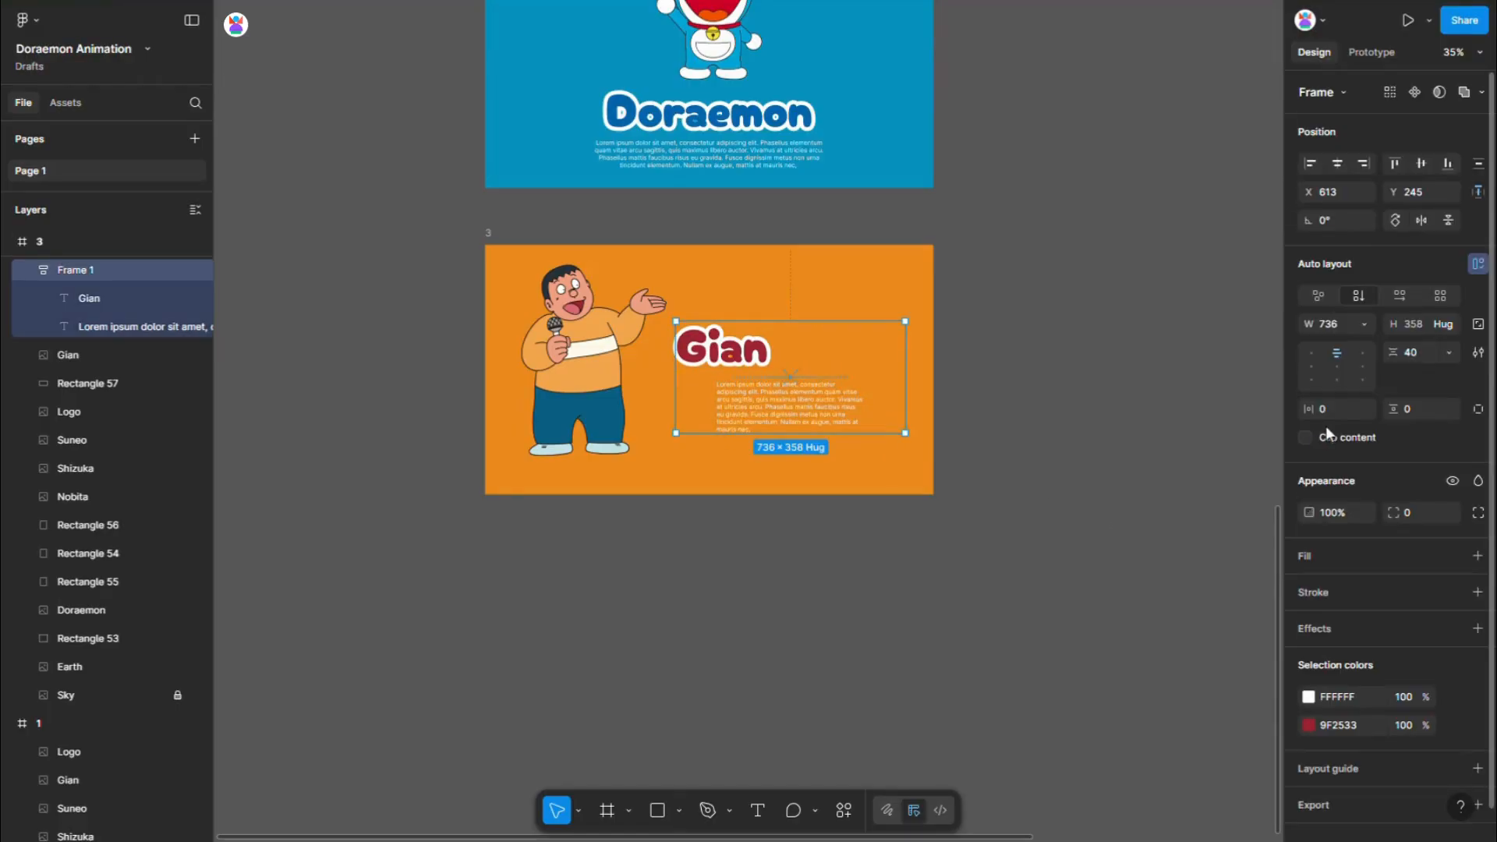
left_click(1314, 364)
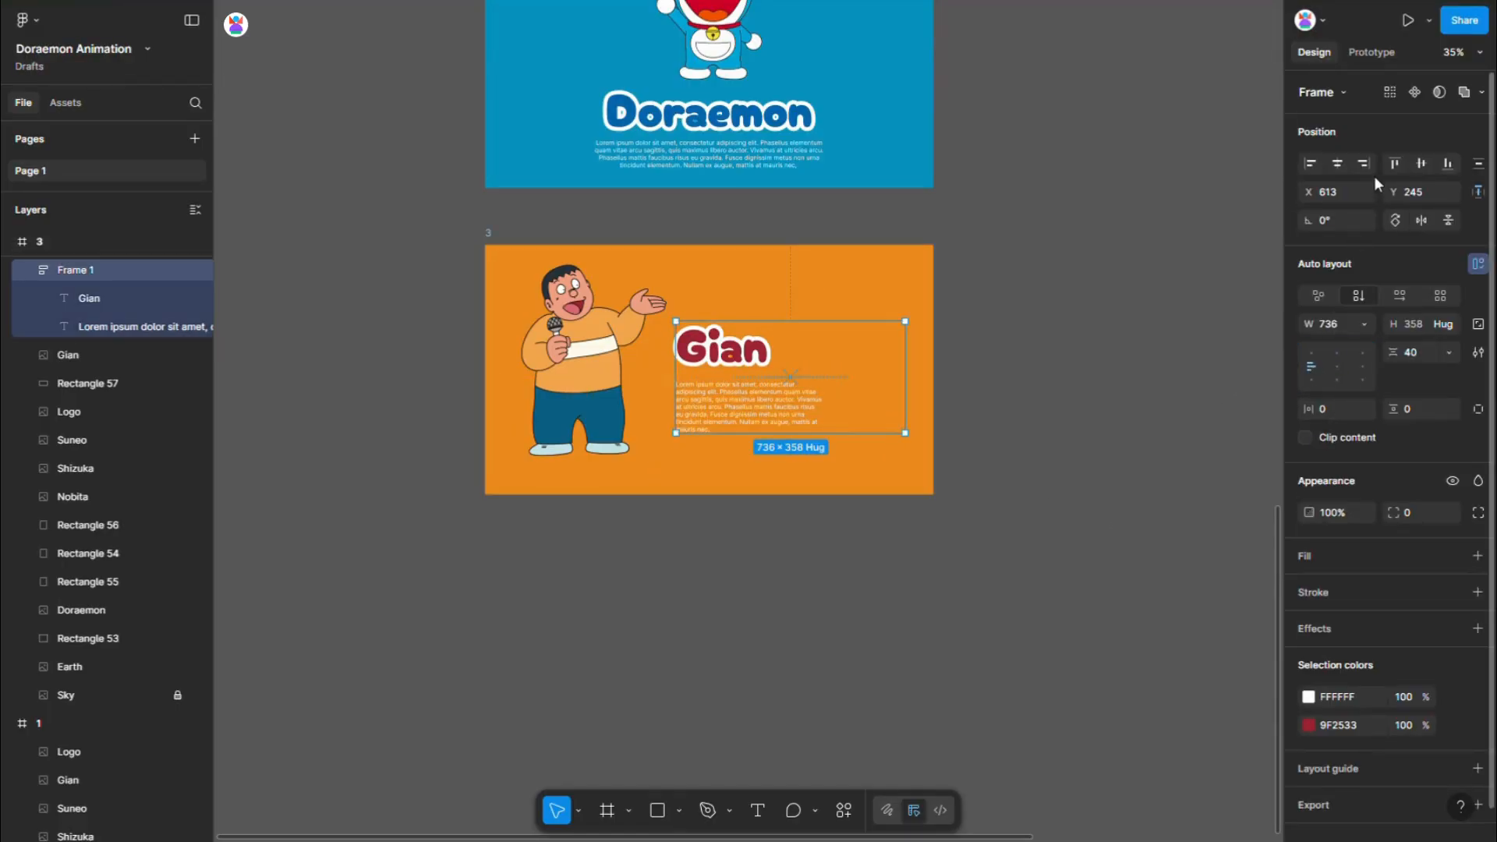
left_click(1420, 164)
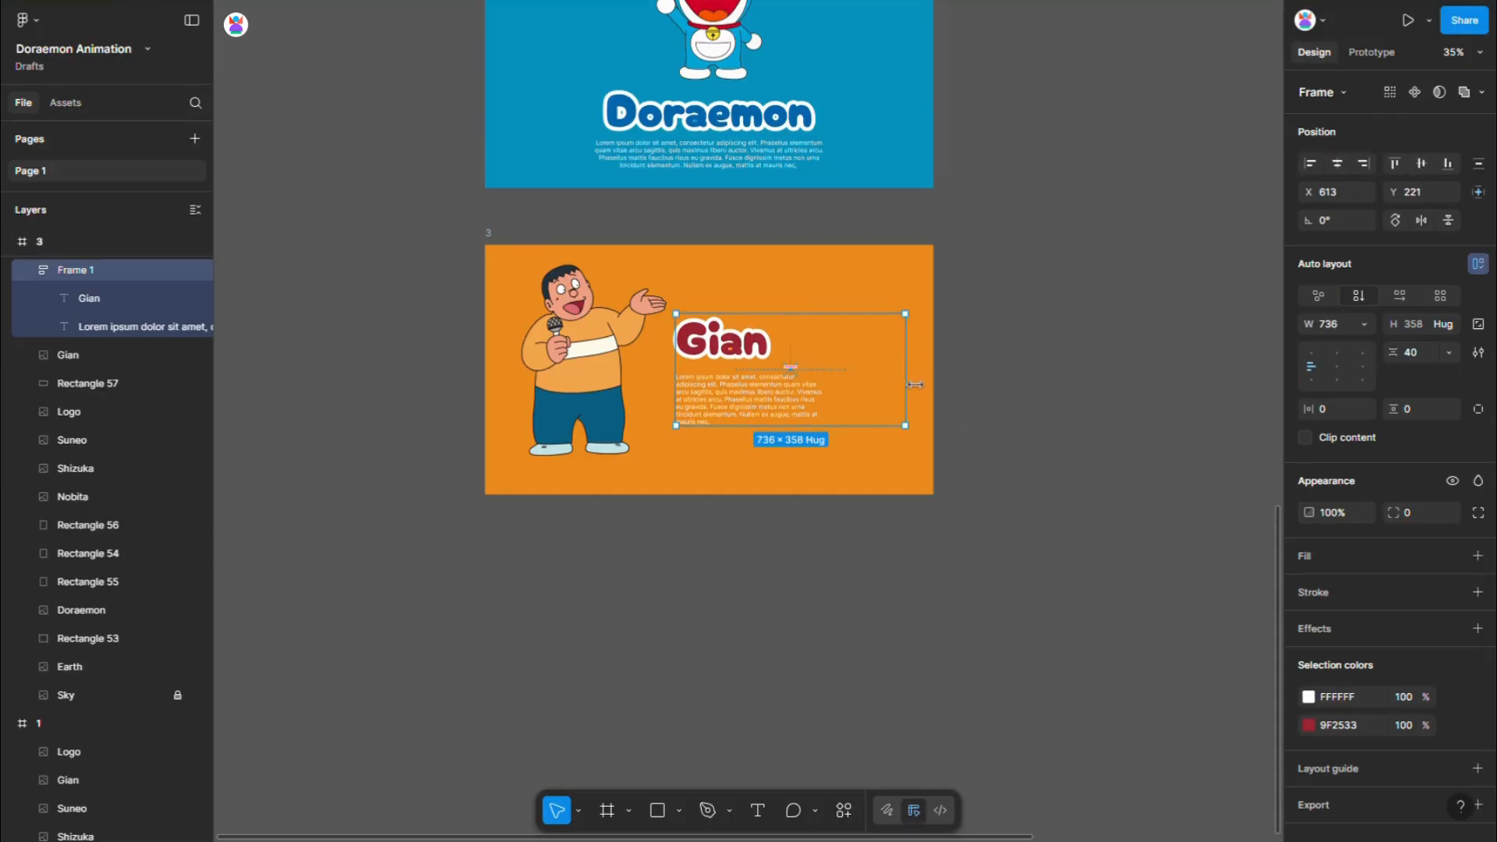
- Narrow the Gian text block to about 577 wide, with the paragraph filling its width
left_click_drag(874, 376, 869, 407)
left_click(822, 402)
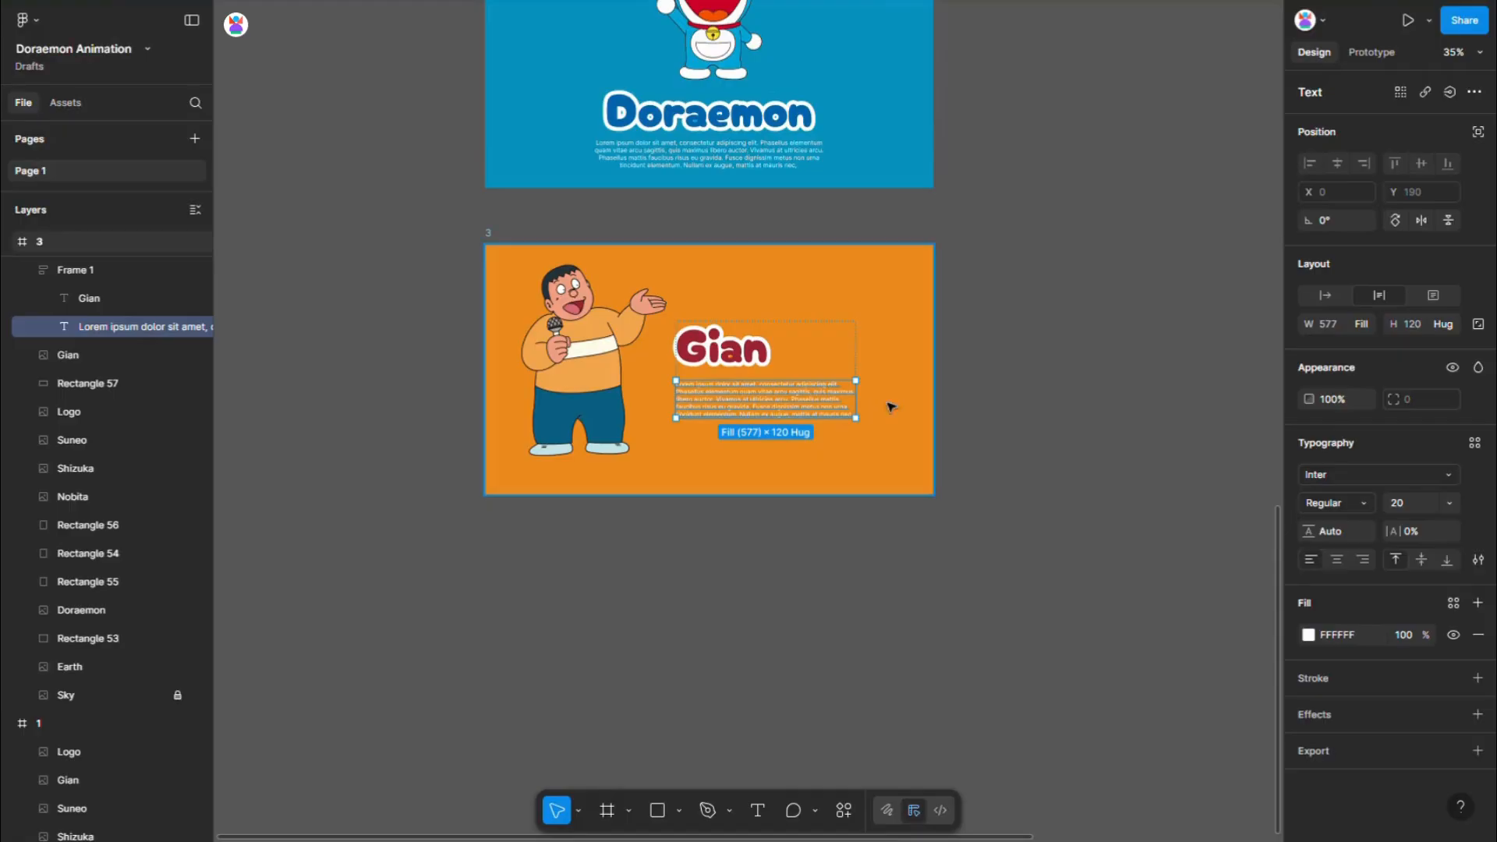
left_click(958, 408)
- Nudge the Gian text block away from the character to X 683 in frame 3
left_click(827, 398)
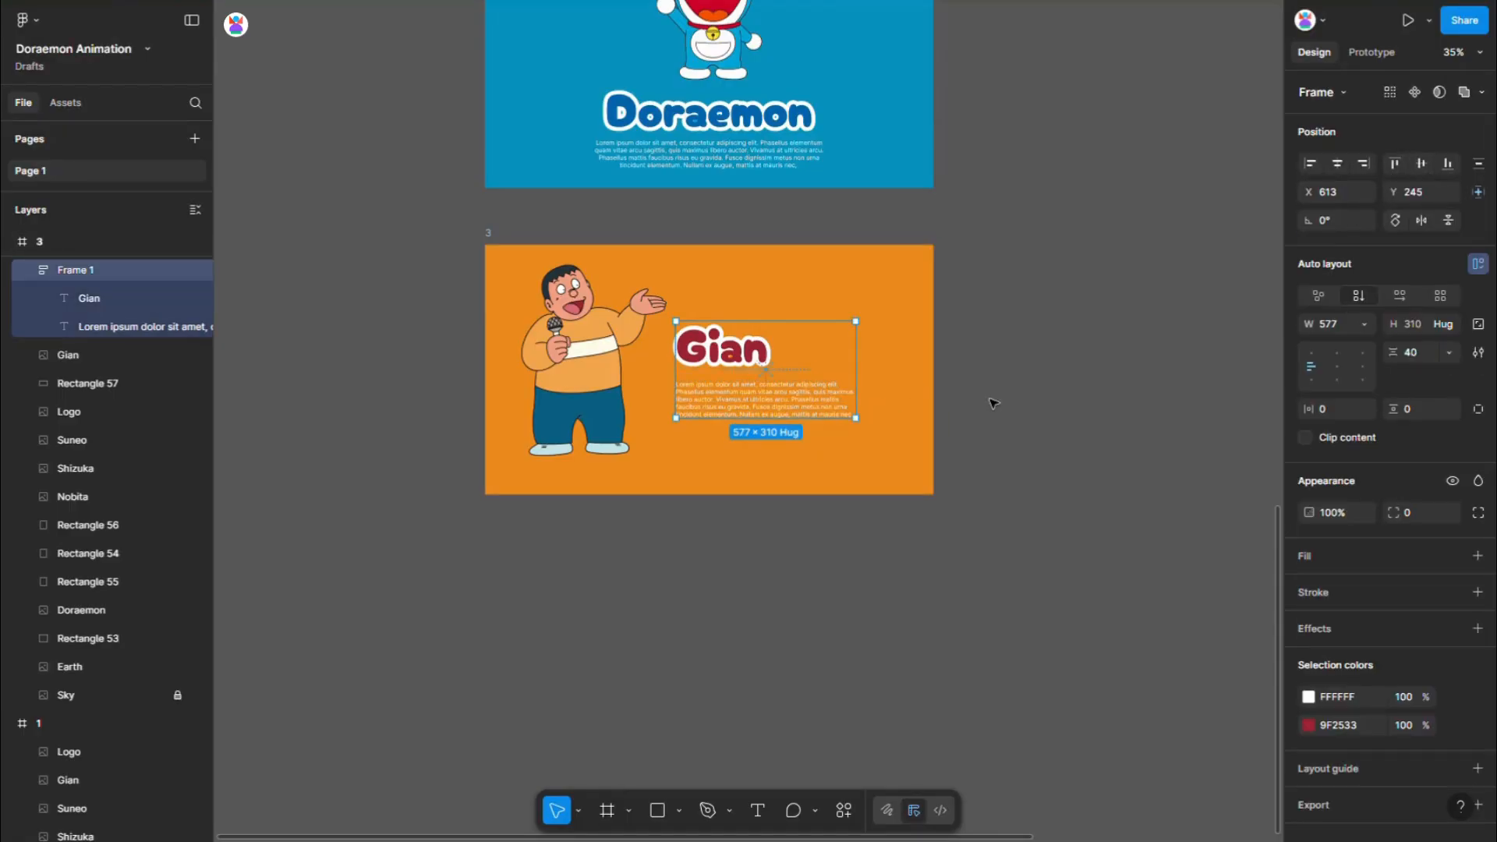
key("shift+Right")
key("shift+Right")
key("shift+Right")
key("shift+Right")
key("shift+Right")
key("shift+Right")
key("shift+Right")
key("shift+Right")
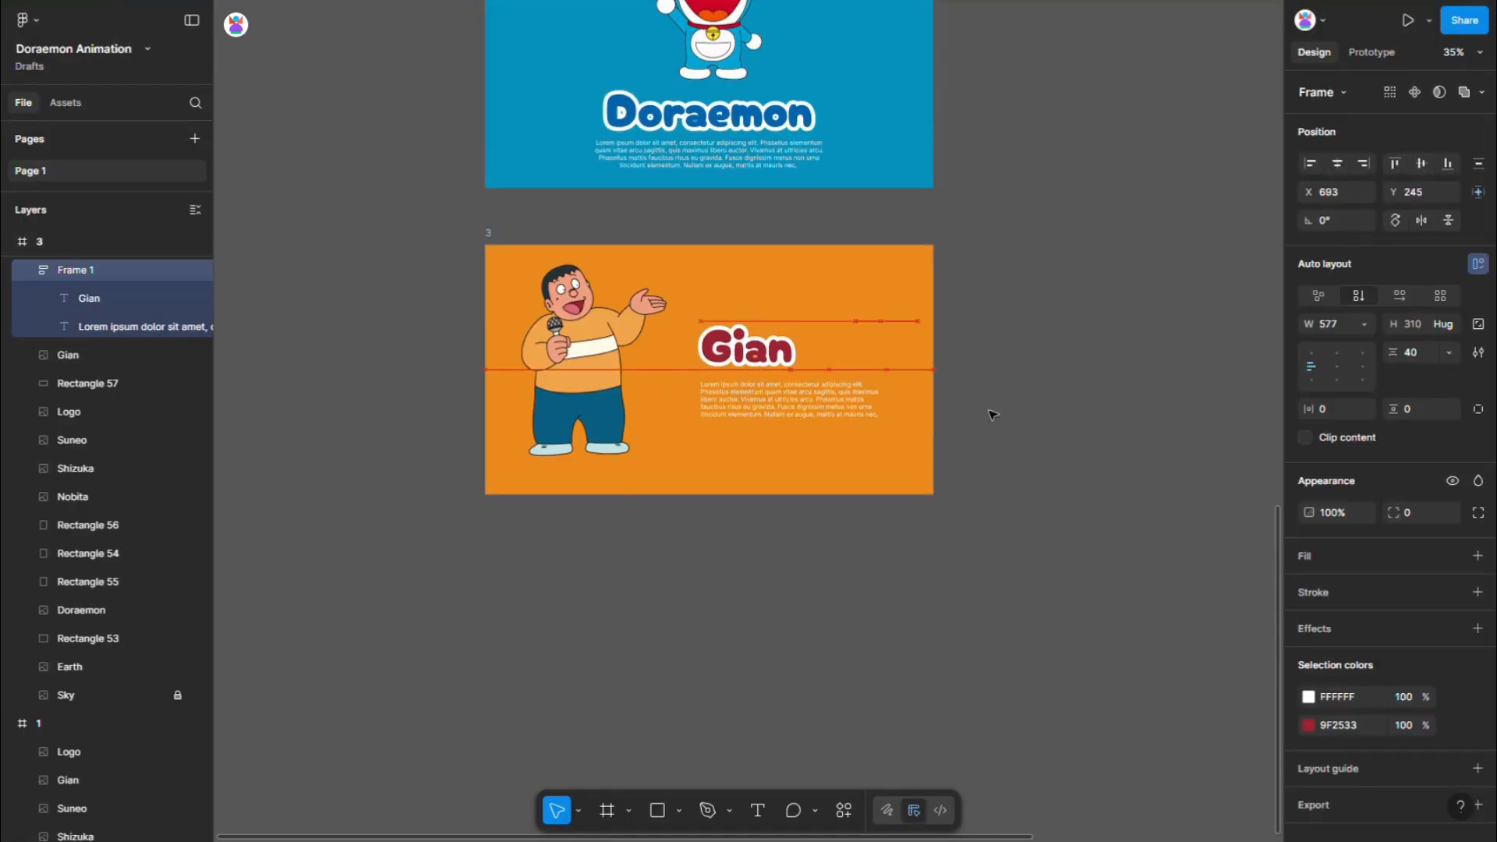
- Duplicate frame 1 and place the copy below frame 3, aligned with its left edge
scroll(923, 468, "down", 3)
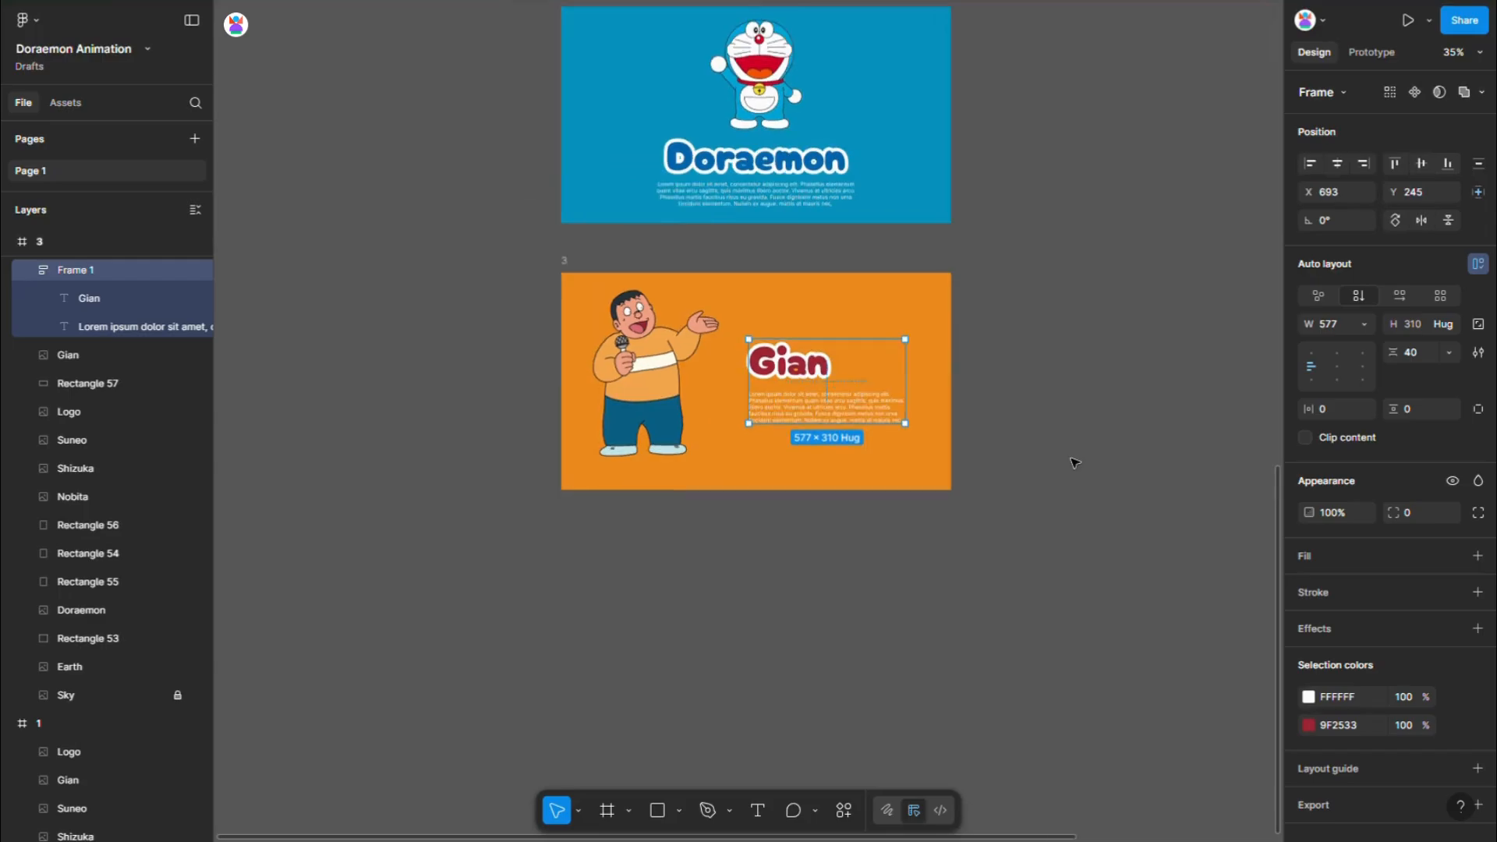
left_click(1076, 464)
scroll(996, 372, "down", 4)
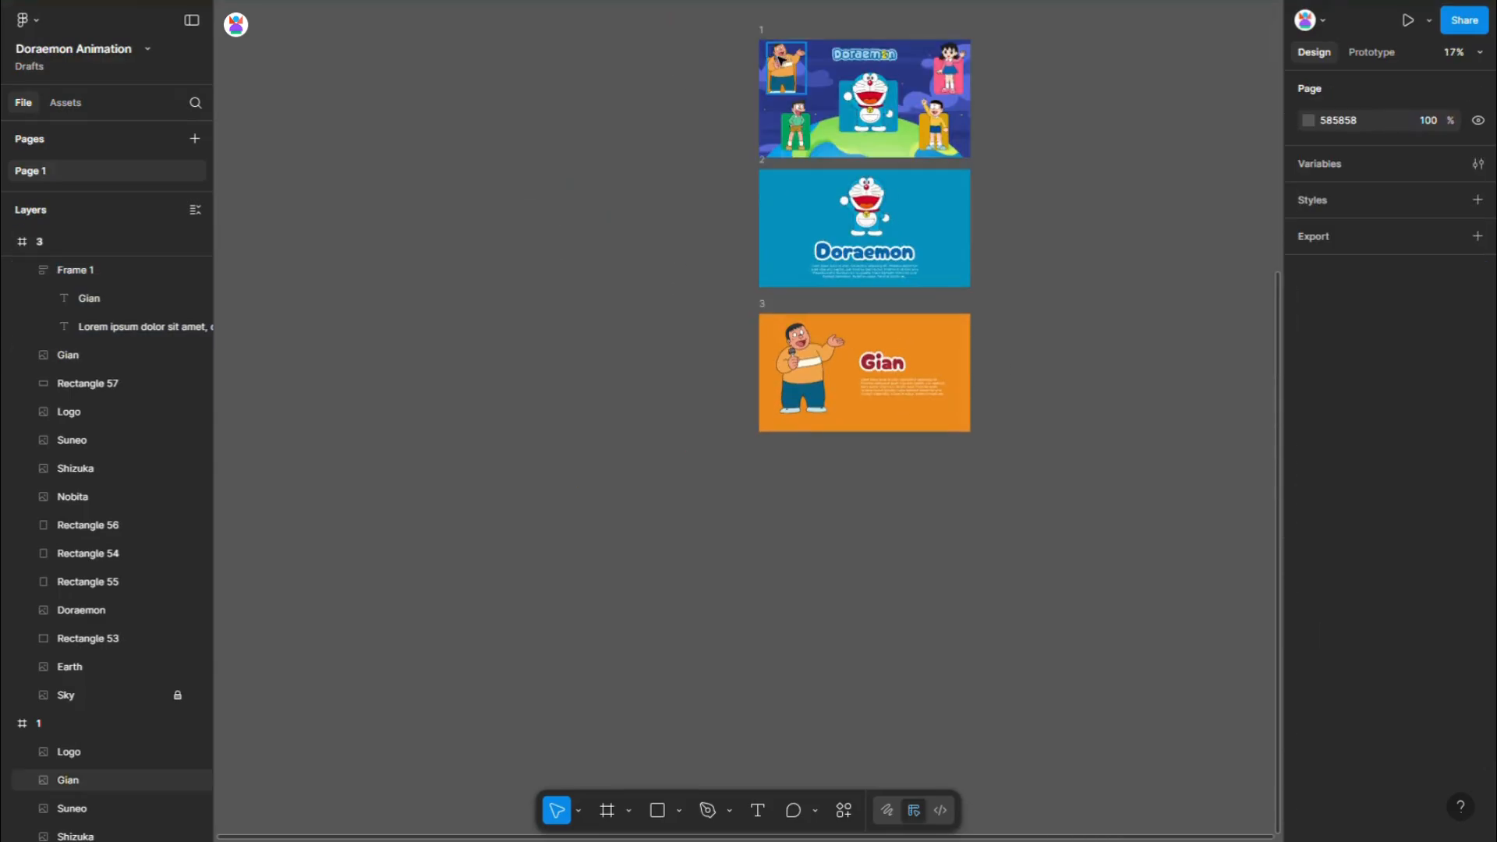
left_click(763, 30)
key("ctrl+d")
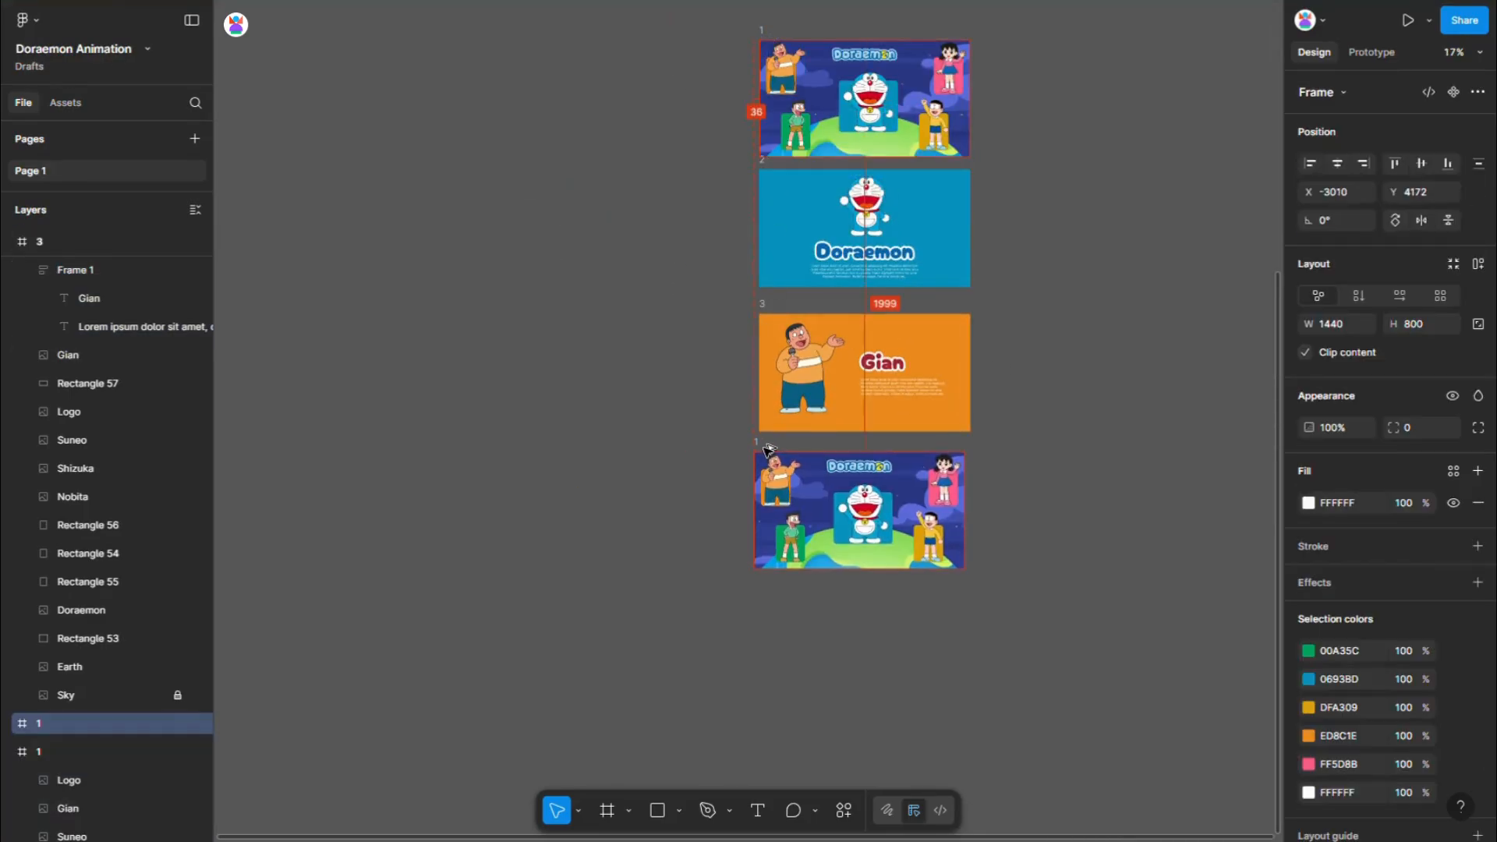
key("shift+2")
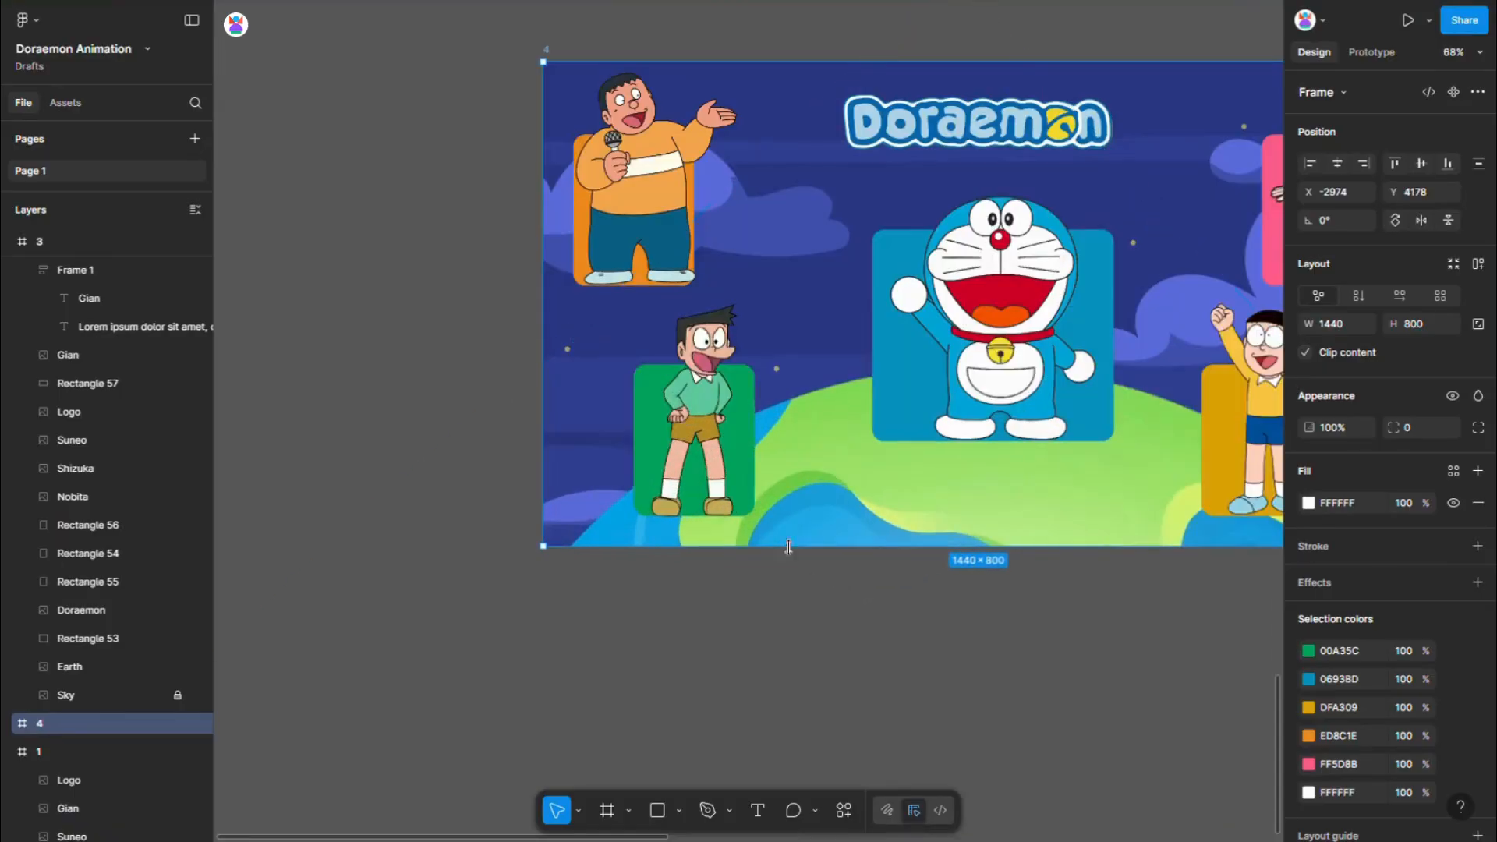
- Bring Suneo and the green rectangle behind him to the front in frame 4
left_click(718, 456)
left_click(750, 443, "shift")
right_click(710, 419)
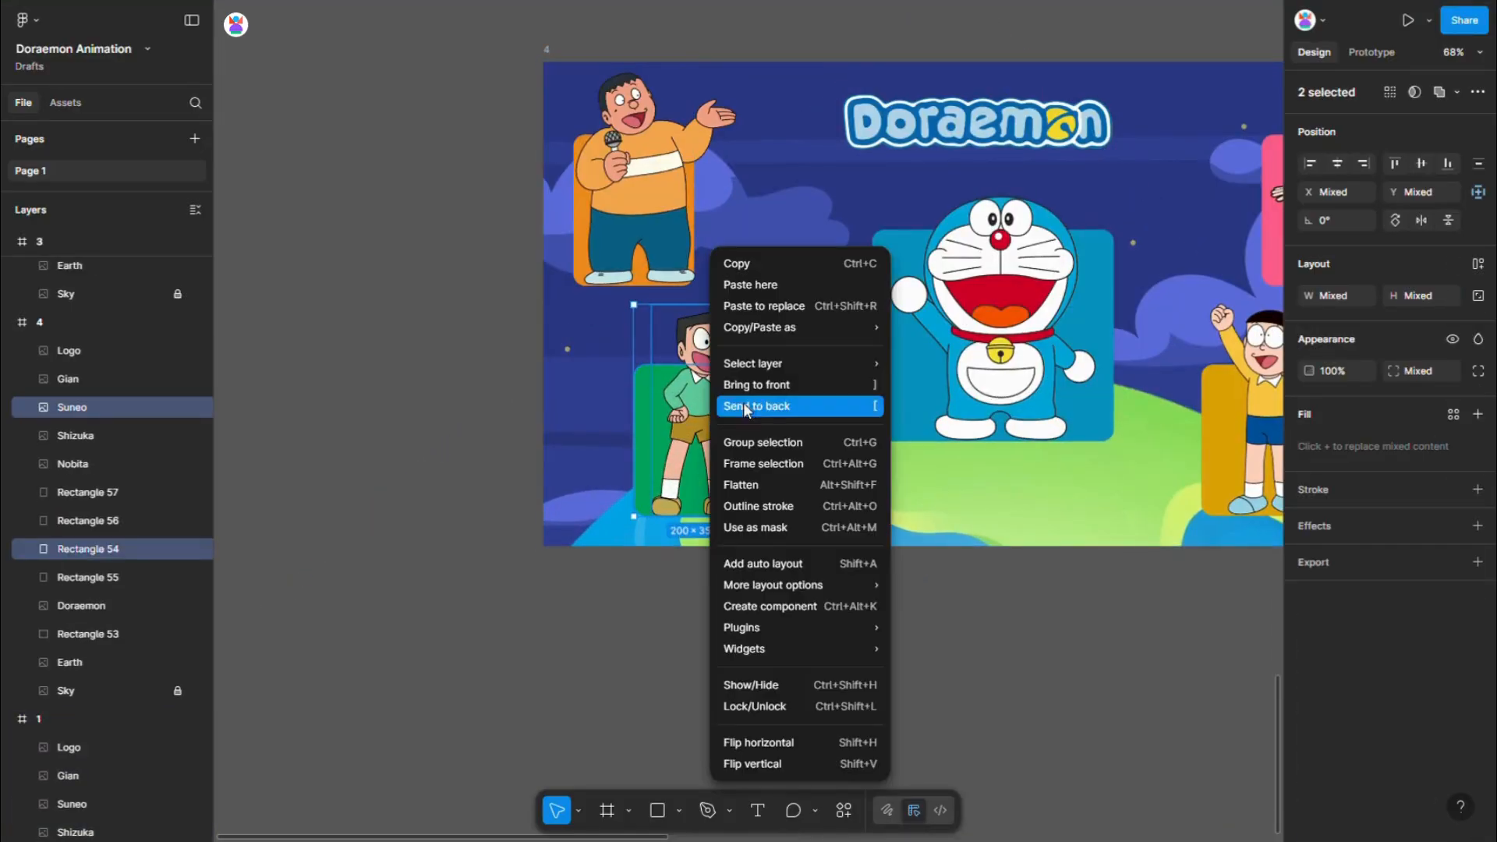
left_click(779, 385)
- Stretch the green rectangle to fill frame 4 at 1440 × 800 and enlarge Suneo to about 292 × 721
left_click(697, 402, "shift")
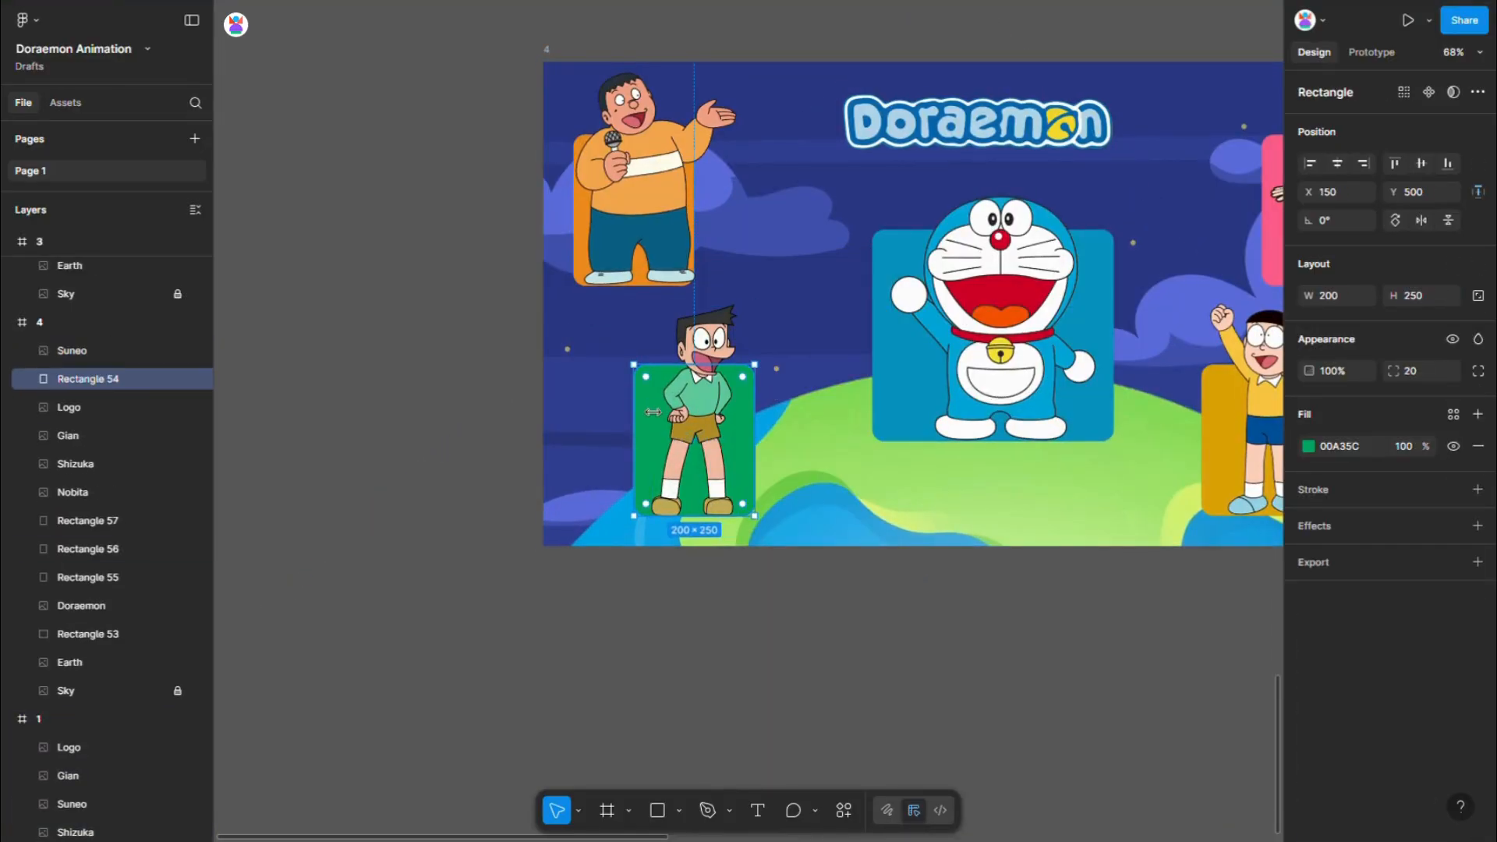
left_click_drag(745, 365, 747, 62)
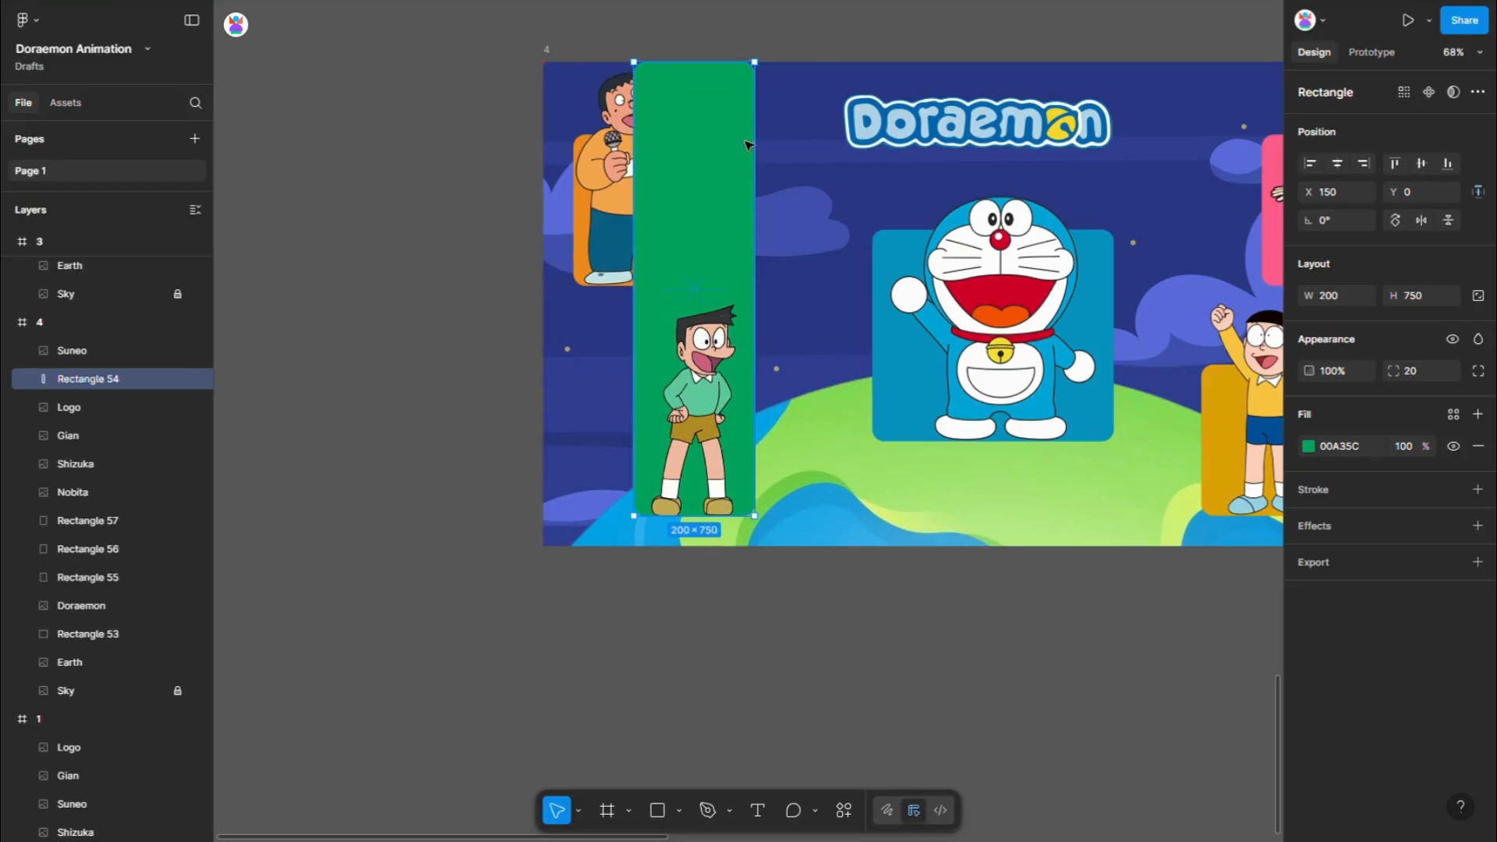
left_click_drag(743, 550, 743, 552)
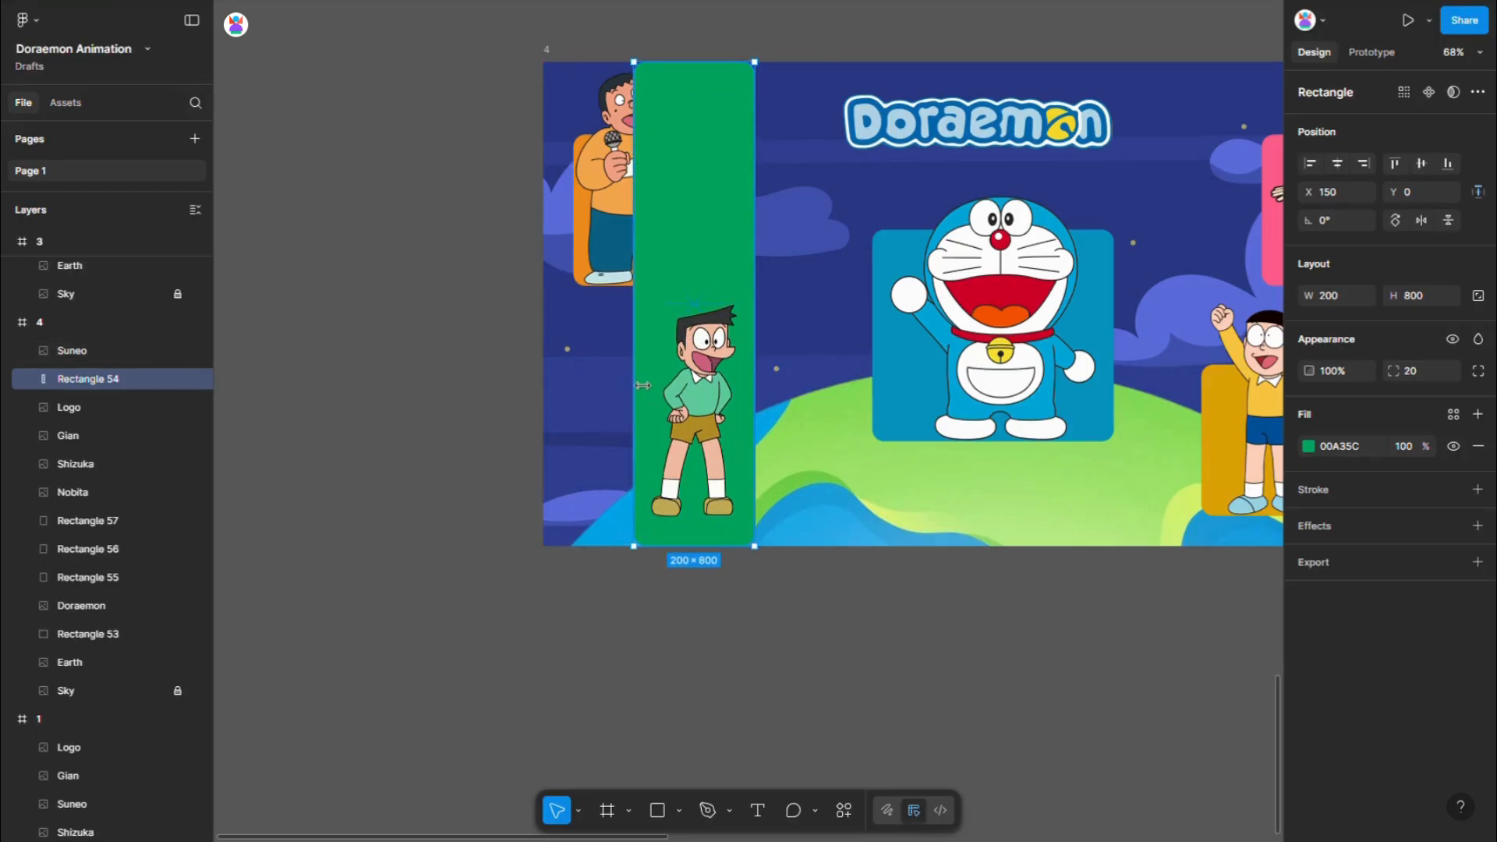
left_click_drag(618, 372, 560, 364)
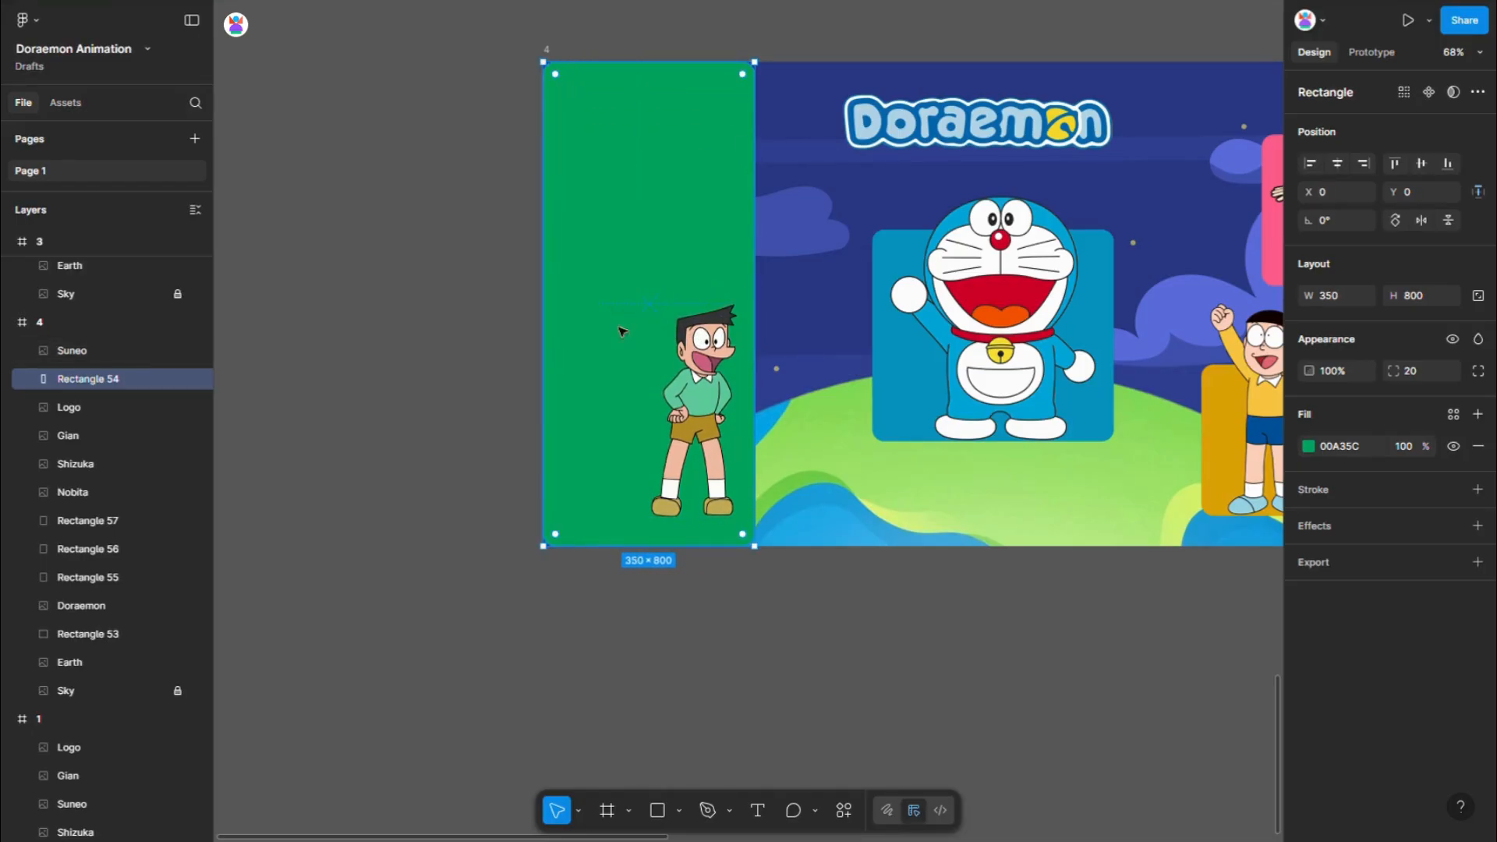
scroll(484, 302, "down", 3)
left_click_drag(655, 257, 1077, 262)
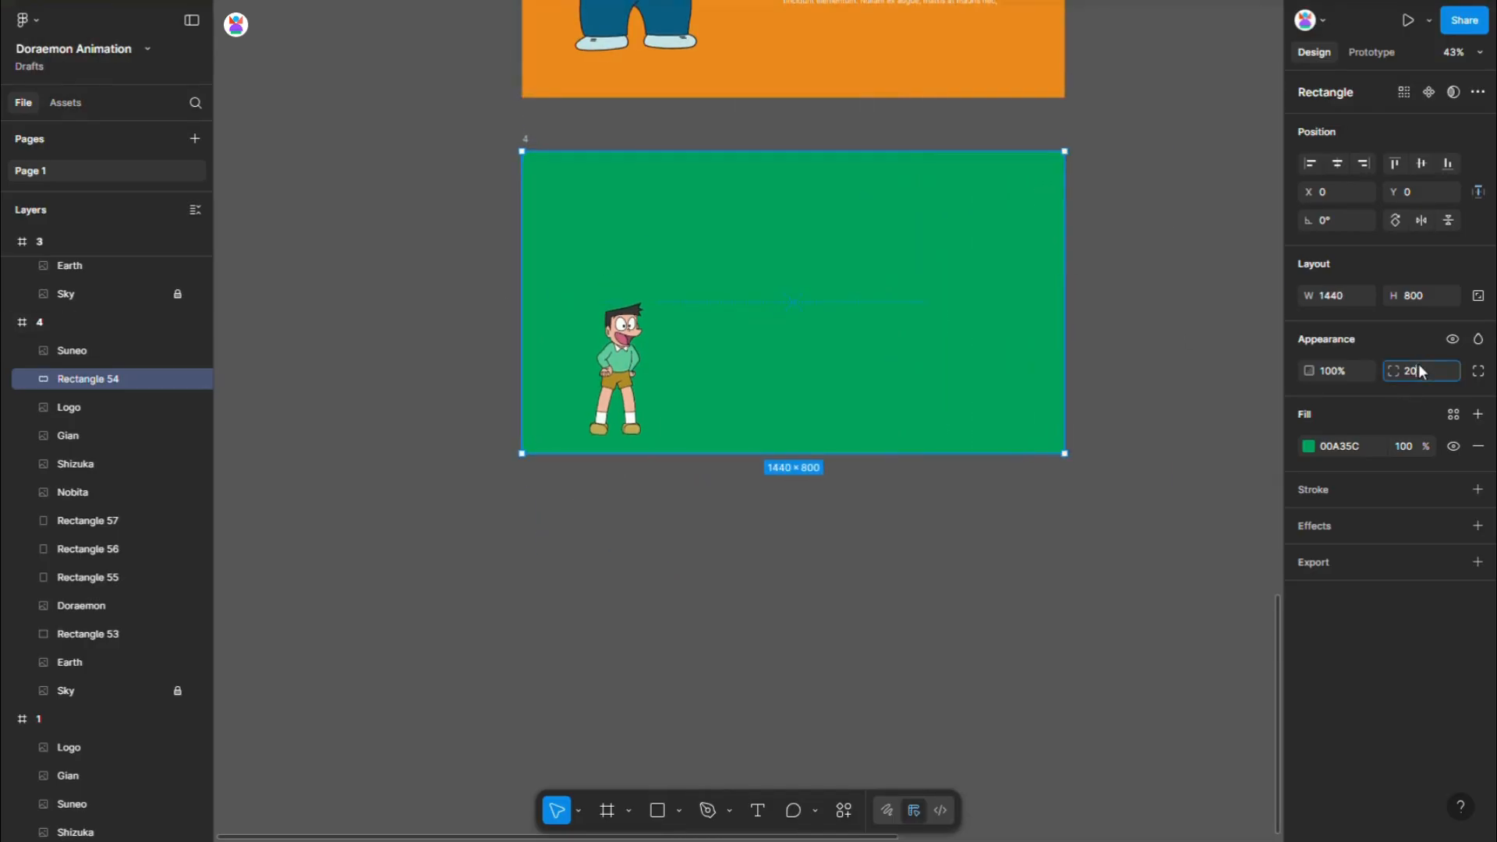
left_click(629, 324)
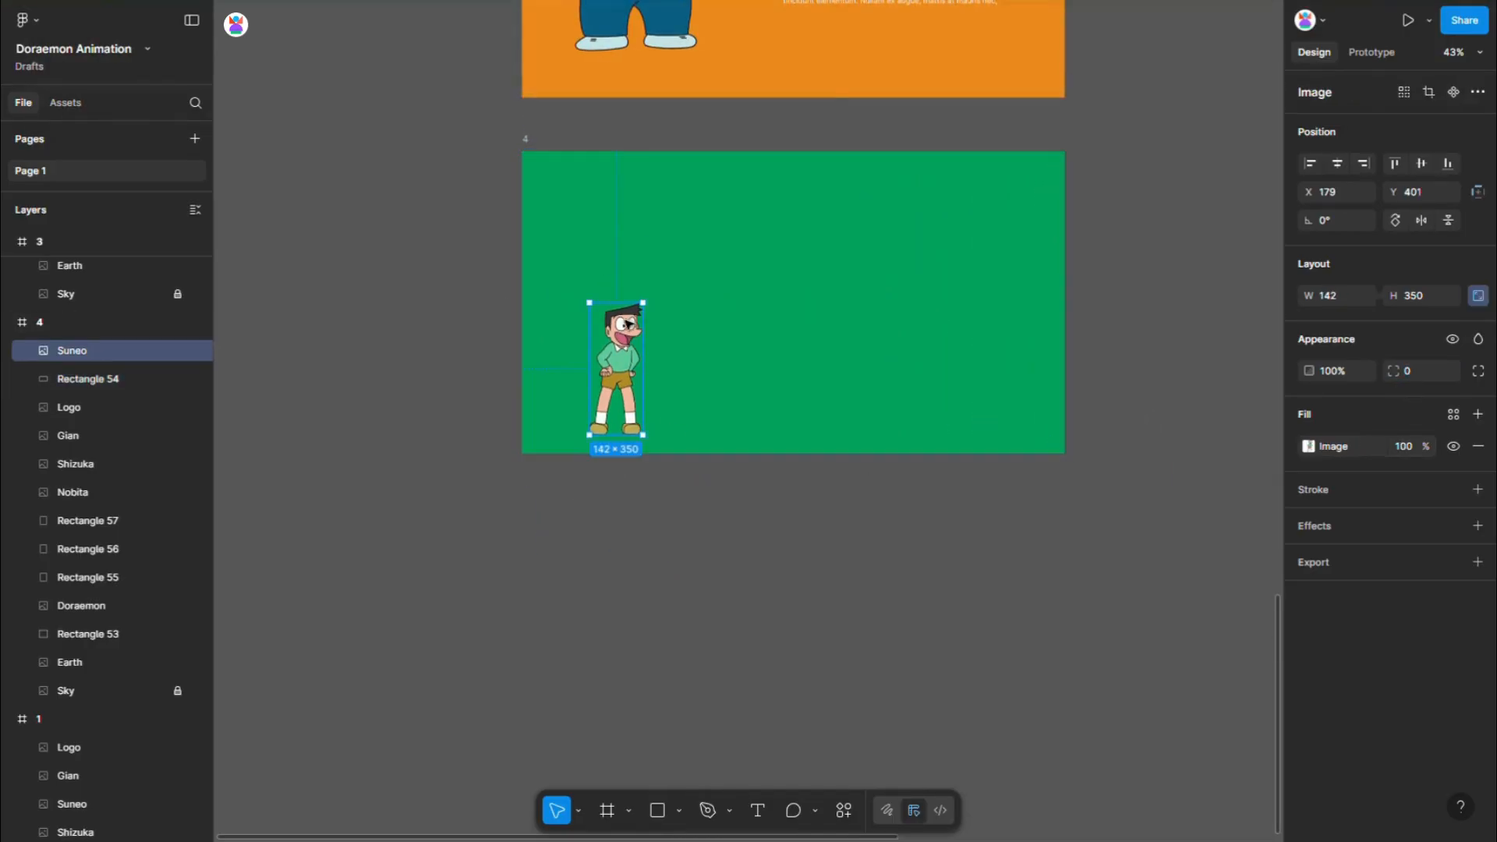
left_click_drag(671, 234, 687, 177)
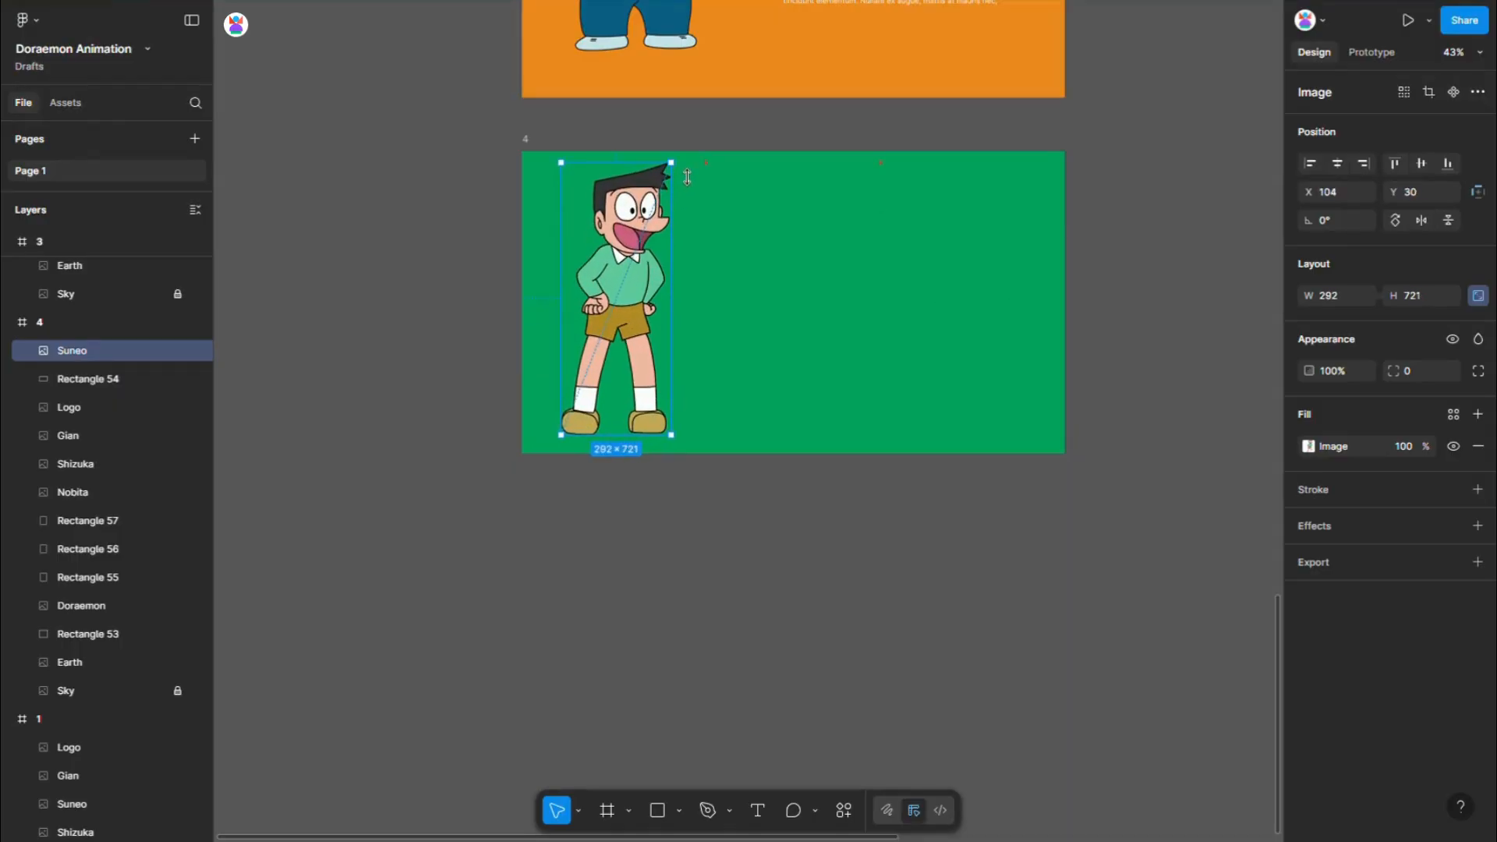
- Duplicate the Gian text block from frame 3 and place the copy beside frame 4
scroll(802, 512, "down", 2)
left_click(850, 168)
left_click_drag(851, 174, 1036, 374)
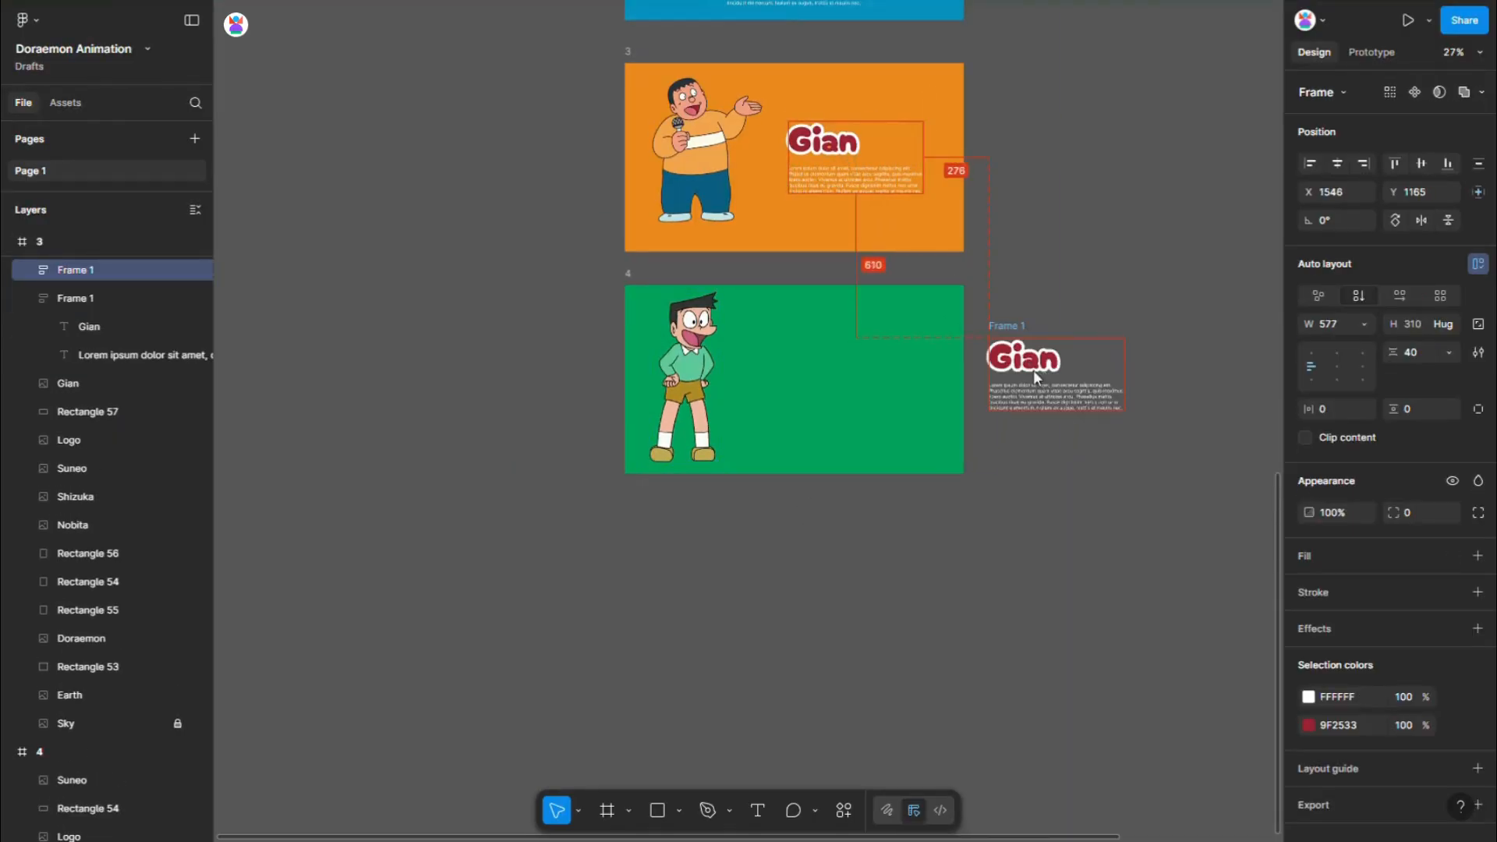
- Replace the copied block's title with Suneo, copied from the character's layer name
left_click(686, 363)
double_click(78, 780)
key("ctrl+c")
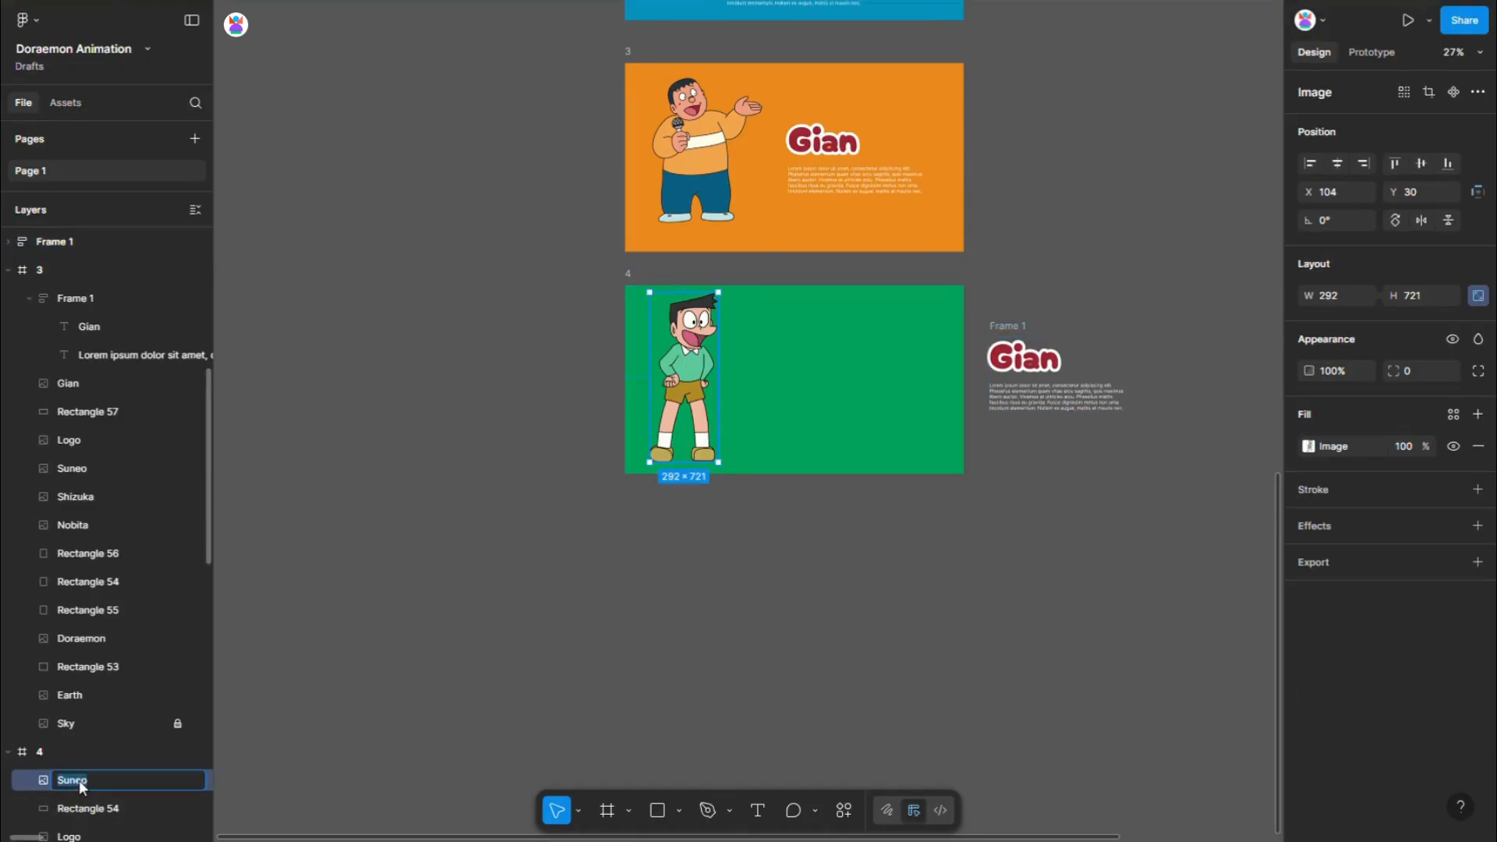
double_click(1048, 353)
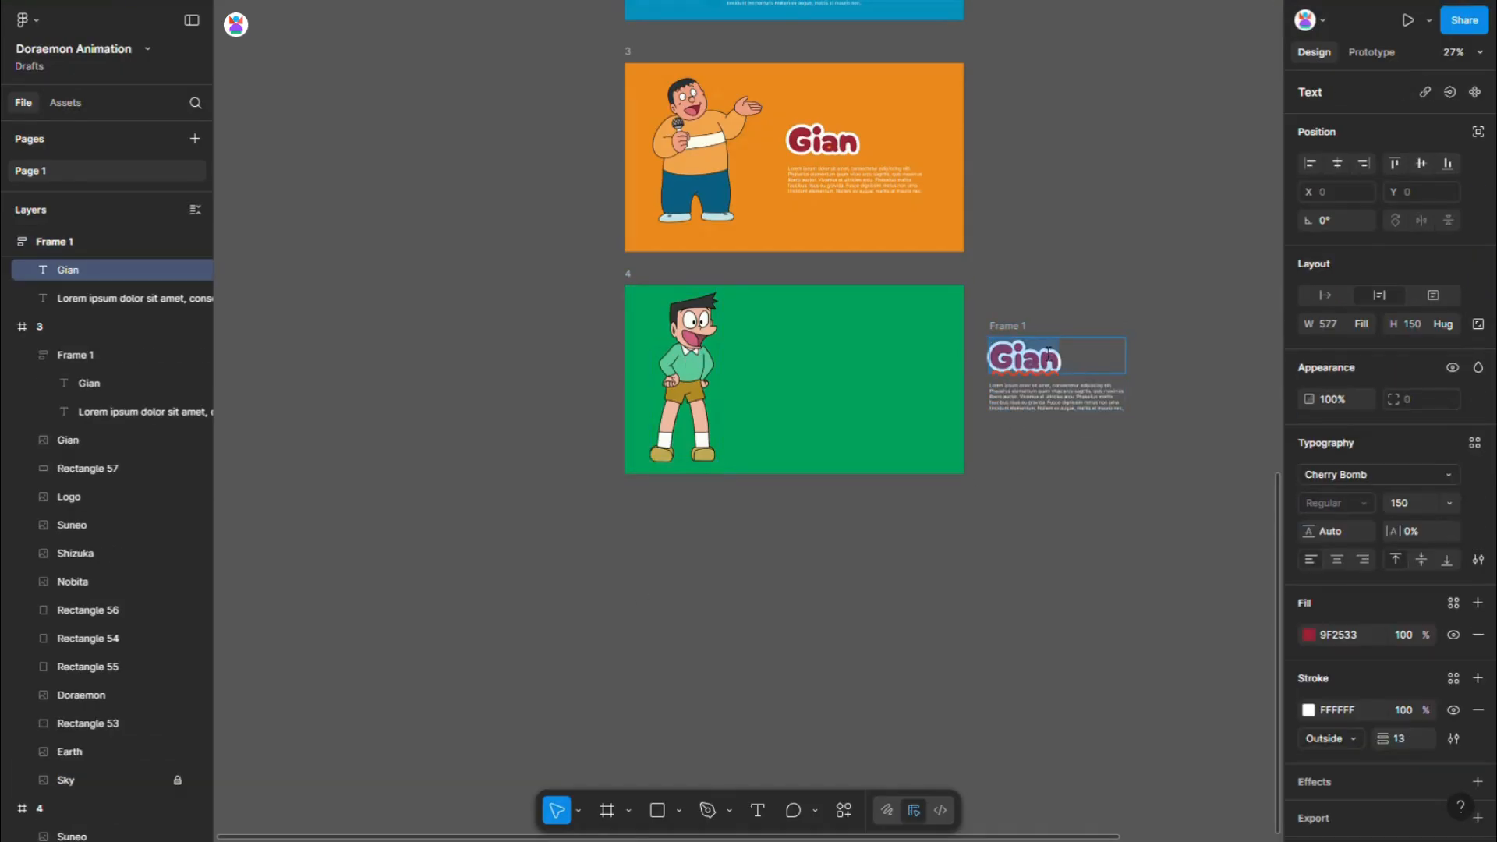
key("ctrl+v")
scroll(1096, 374, "up", 3)
key("Escape")
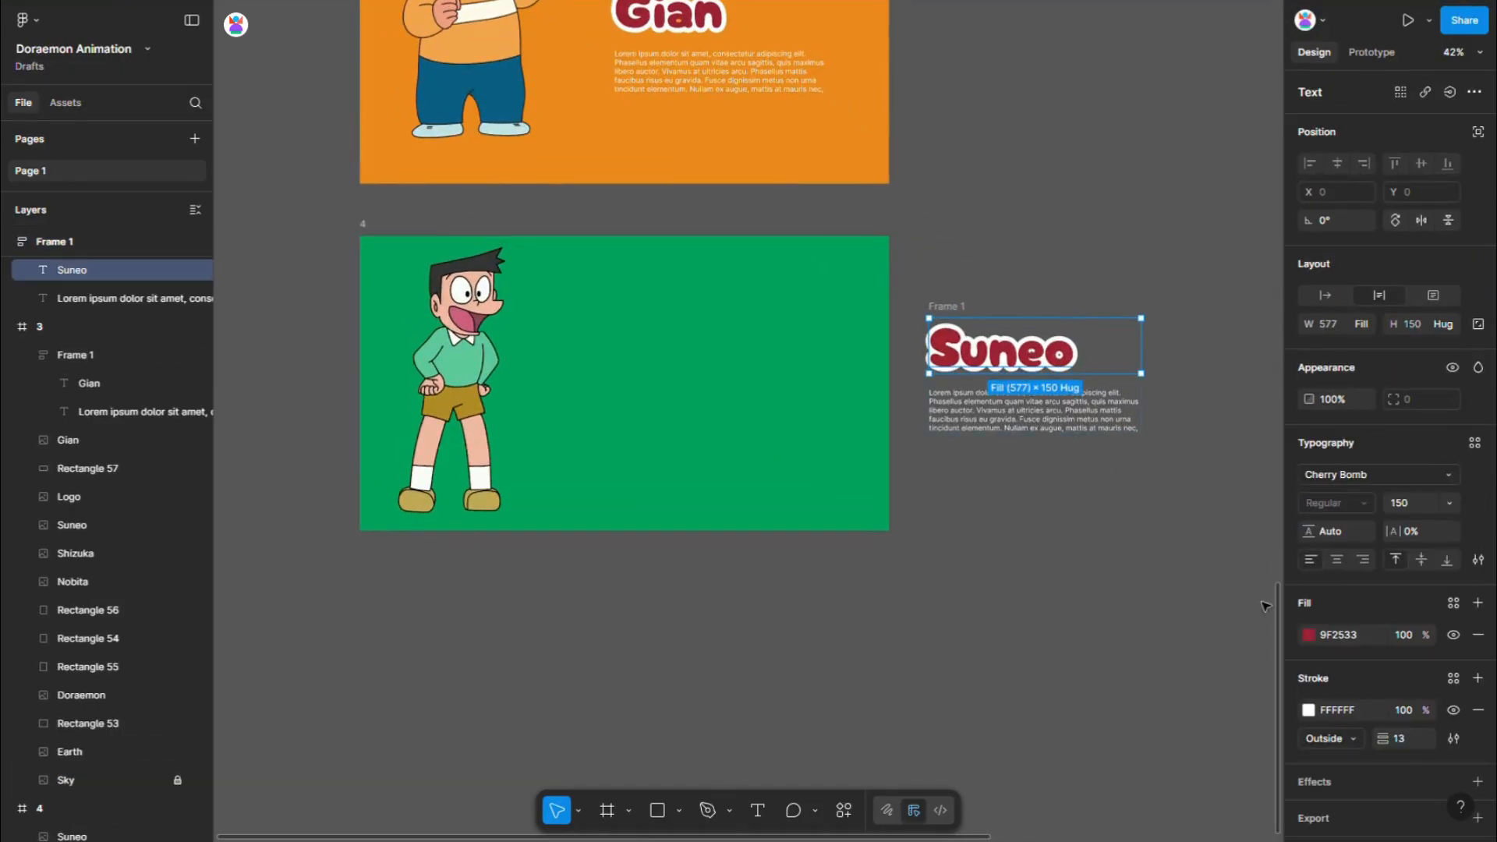
- Recolour the Suneo title with the pink CE617E sampled from the character's mouth
left_click(1309, 635)
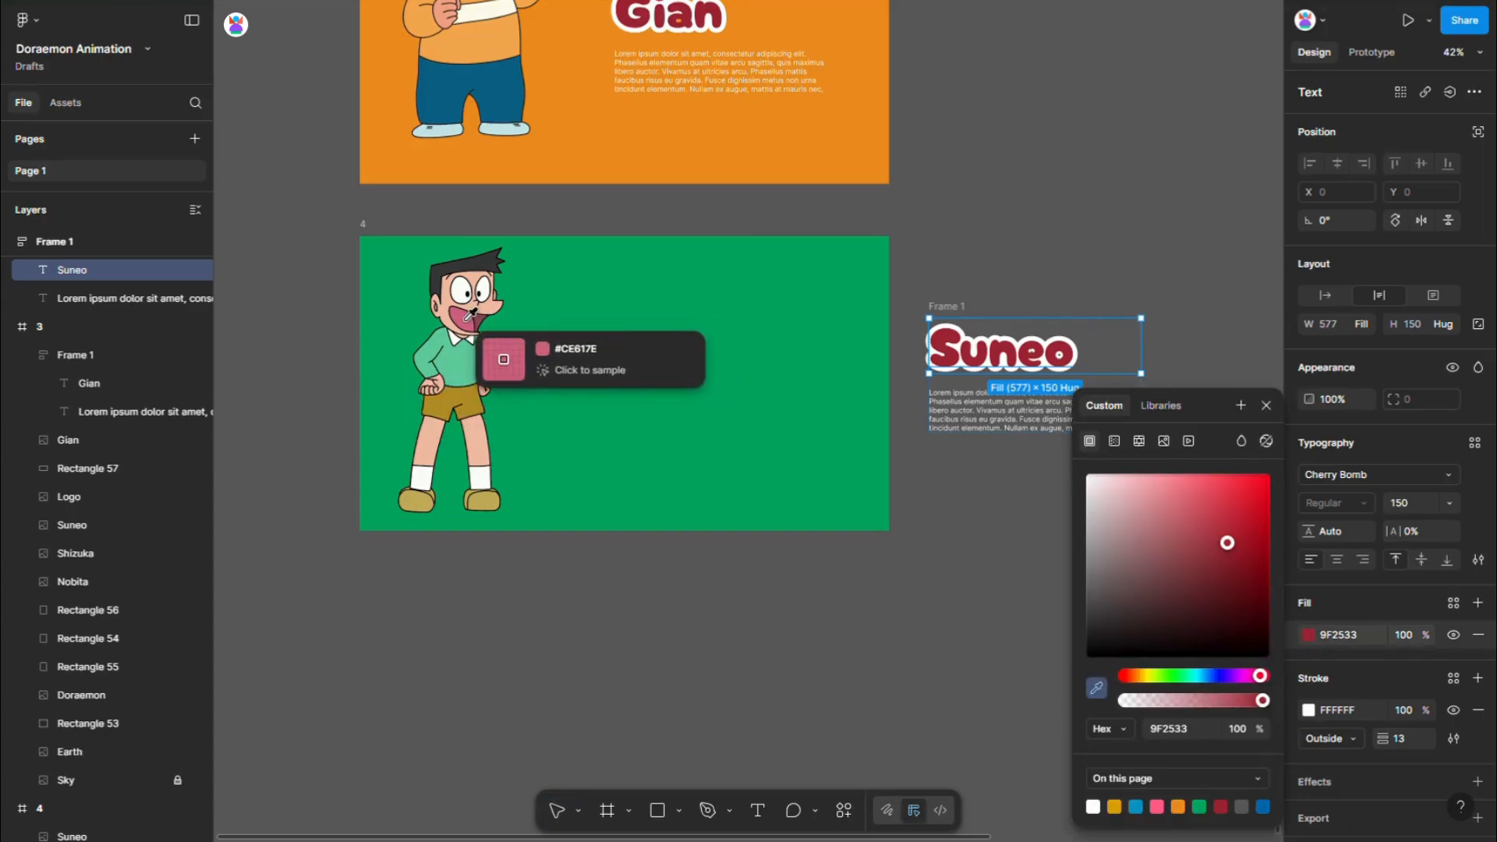
left_click(482, 373)
left_click(971, 253)
- Move the Suneo text block into frame 4, centre it vertically and shift it to X 693
left_click_drag(960, 310, 622, 316)
left_click(1422, 163)
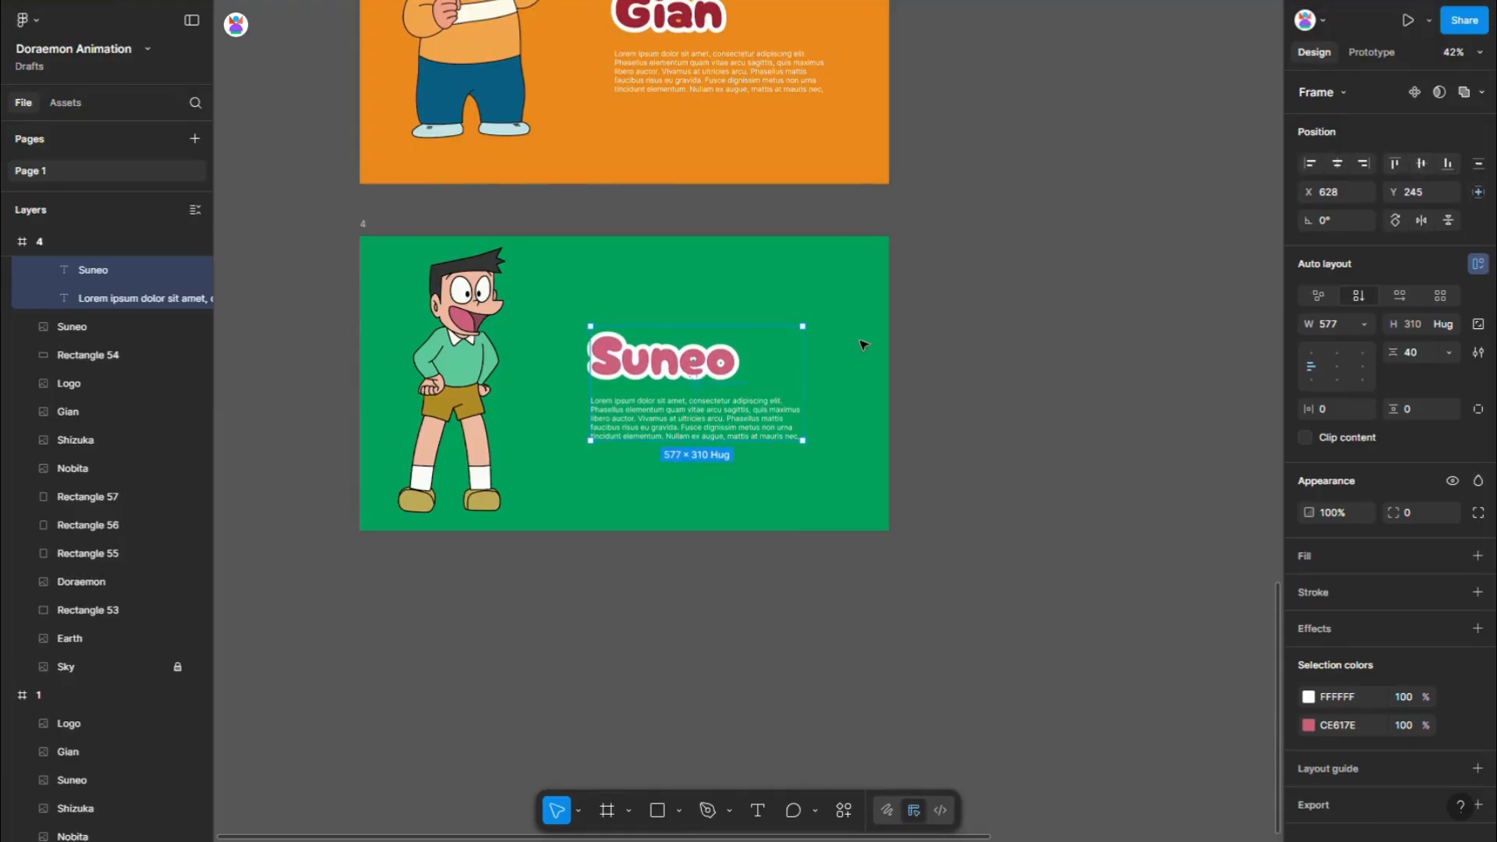
key("alt")
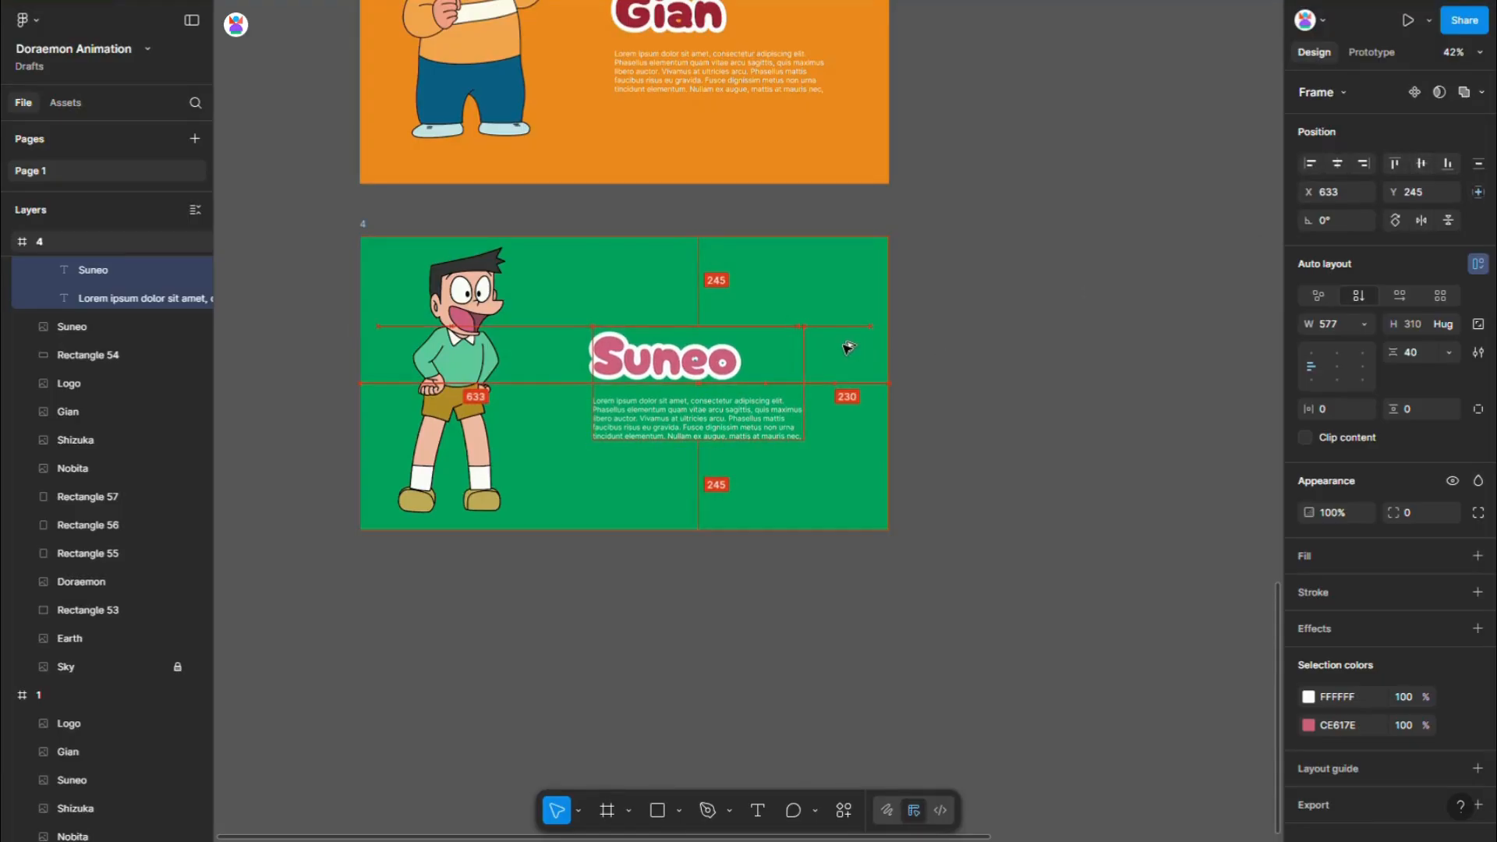
key("shift+Right")
key("shift+Right")
key("shift+Right")
key("shift+Right")
key("shift+Right")
key("shift+Right")
- Duplicate frame 1 again and place the copy below frame 4, aligned with its left edge
scroll(1166, 452, "down", 2)
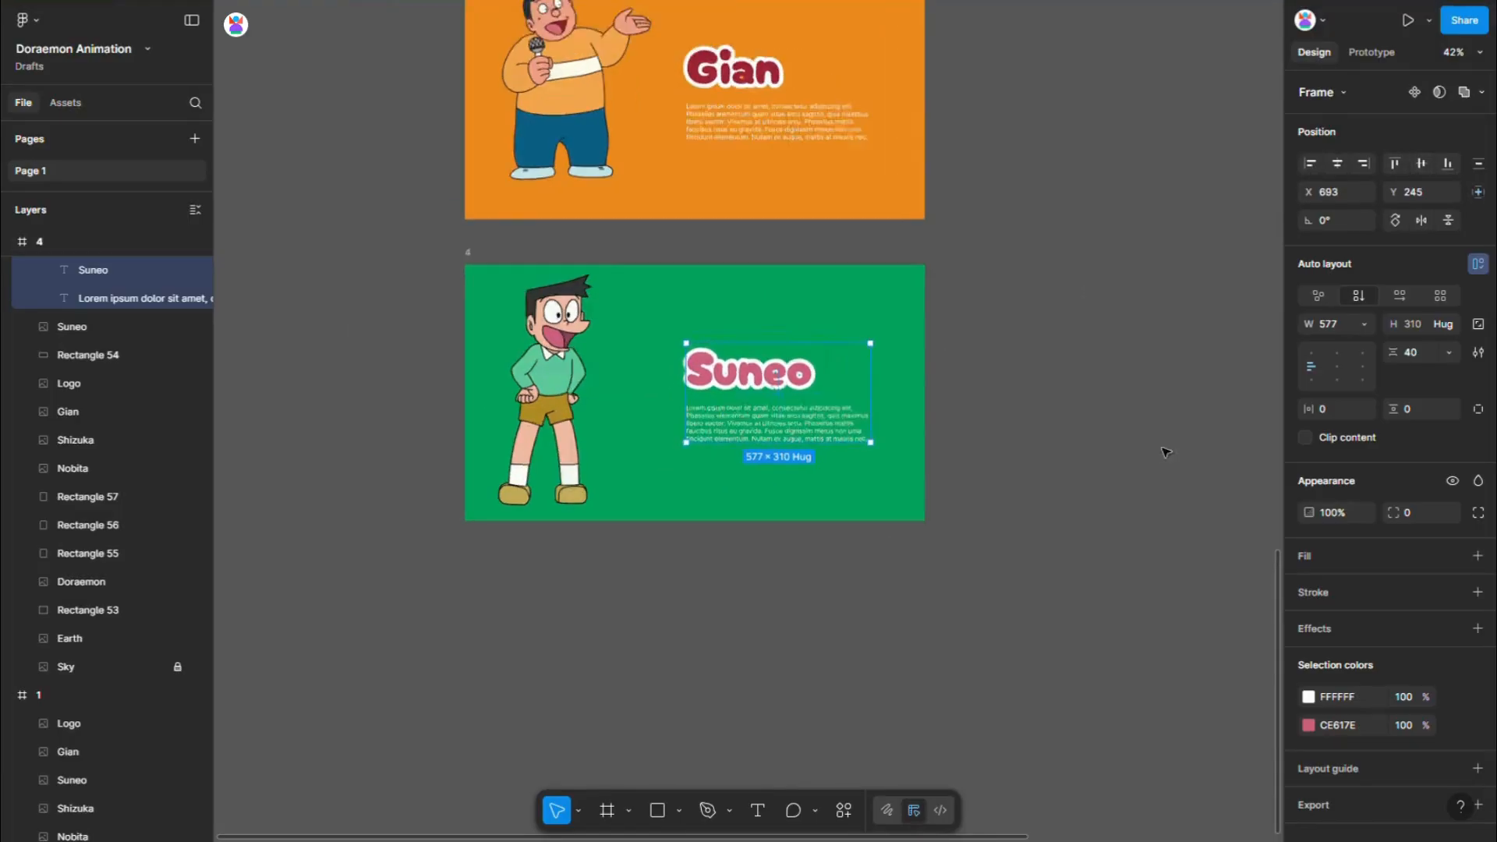
scroll(1140, 450, "down", 4)
left_click(1138, 454)
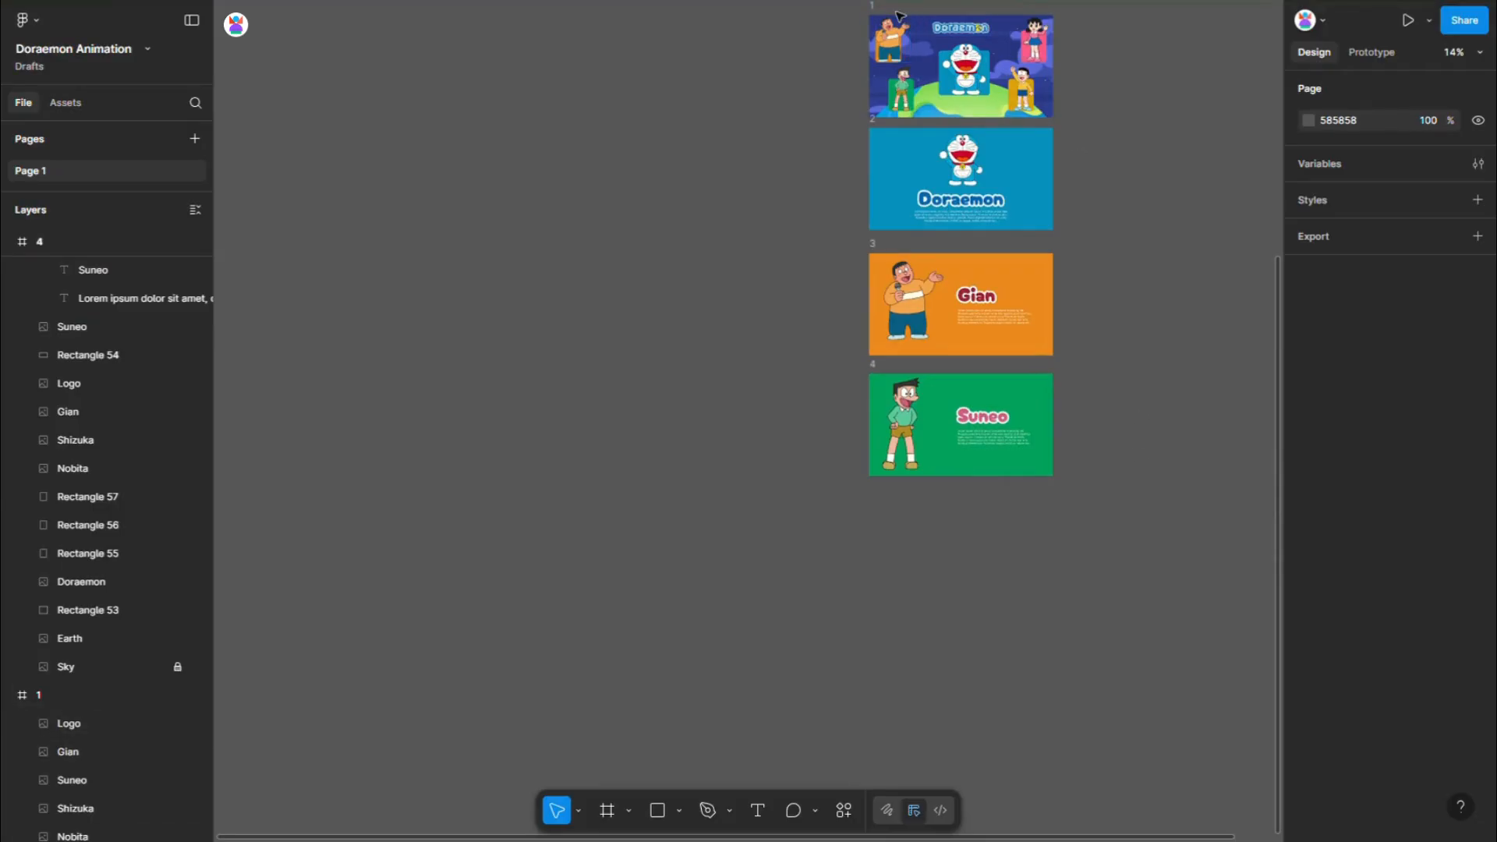
left_click_drag(876, 8, 881, 493, "alt")
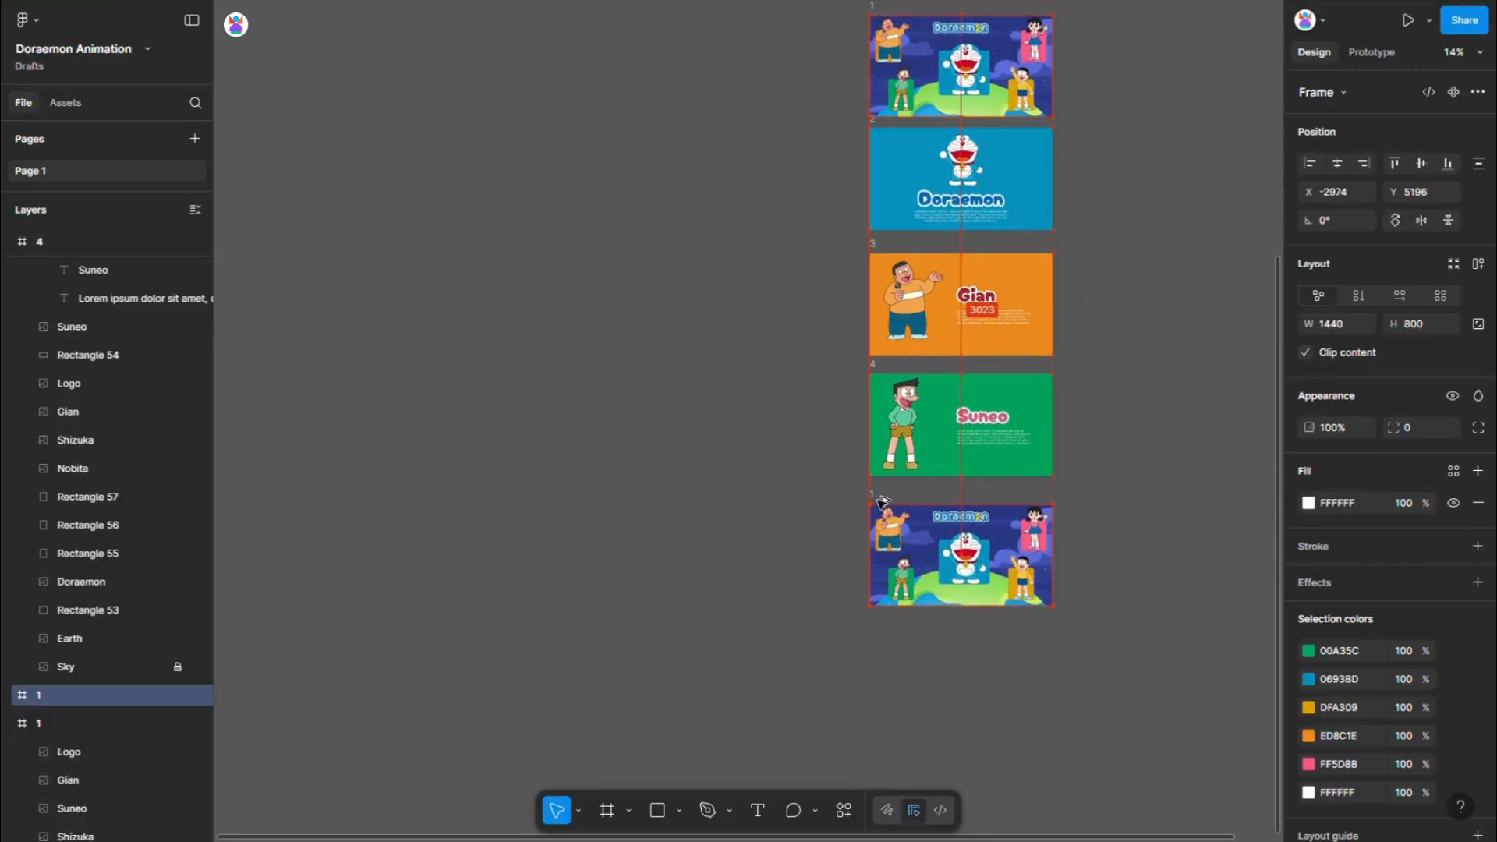
- Bring Nobita and the yellow rectangle behind him to the front in frame 5
scroll(1056, 602, "up", 5)
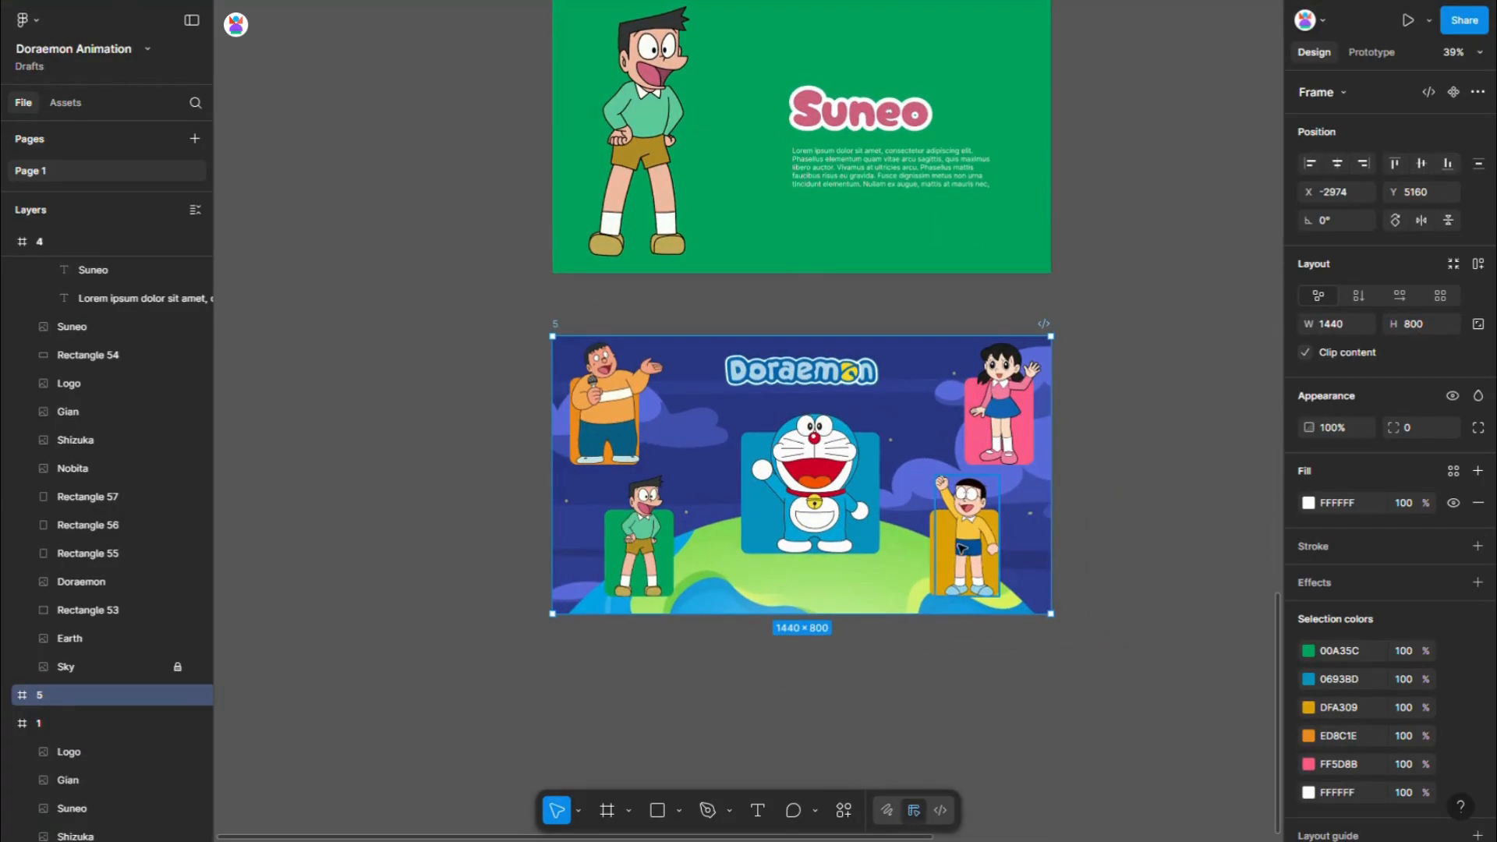
left_click(961, 548)
scroll(963, 546, "up", 6)
left_click(885, 545, "shift")
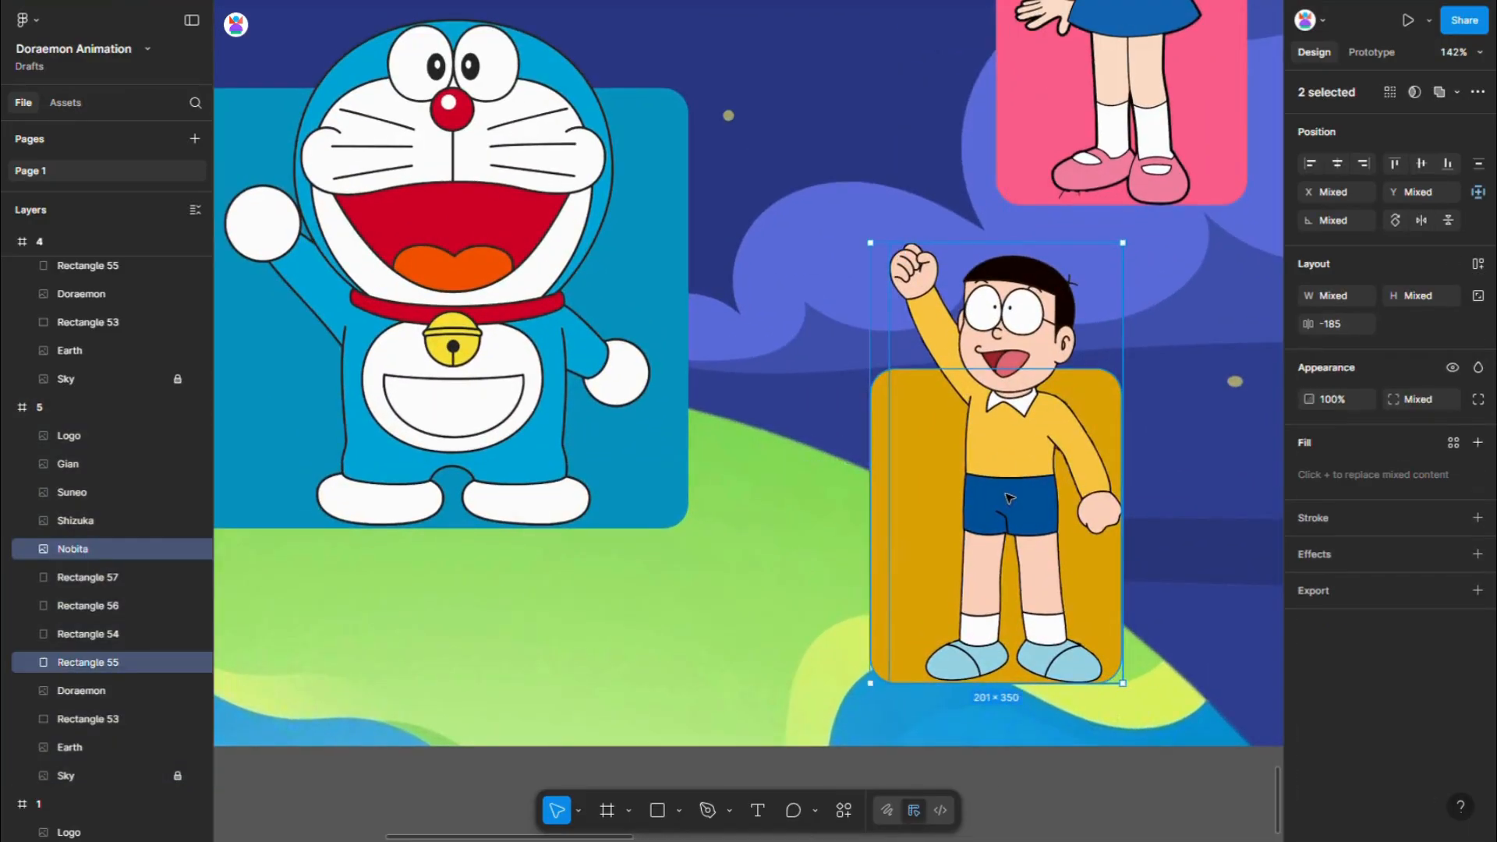
right_click(1010, 497)
left_click(1060, 386)
- Stretch the yellow rectangle to fill frame 5 at 1440 × 800
scroll(1023, 476, "down", 3)
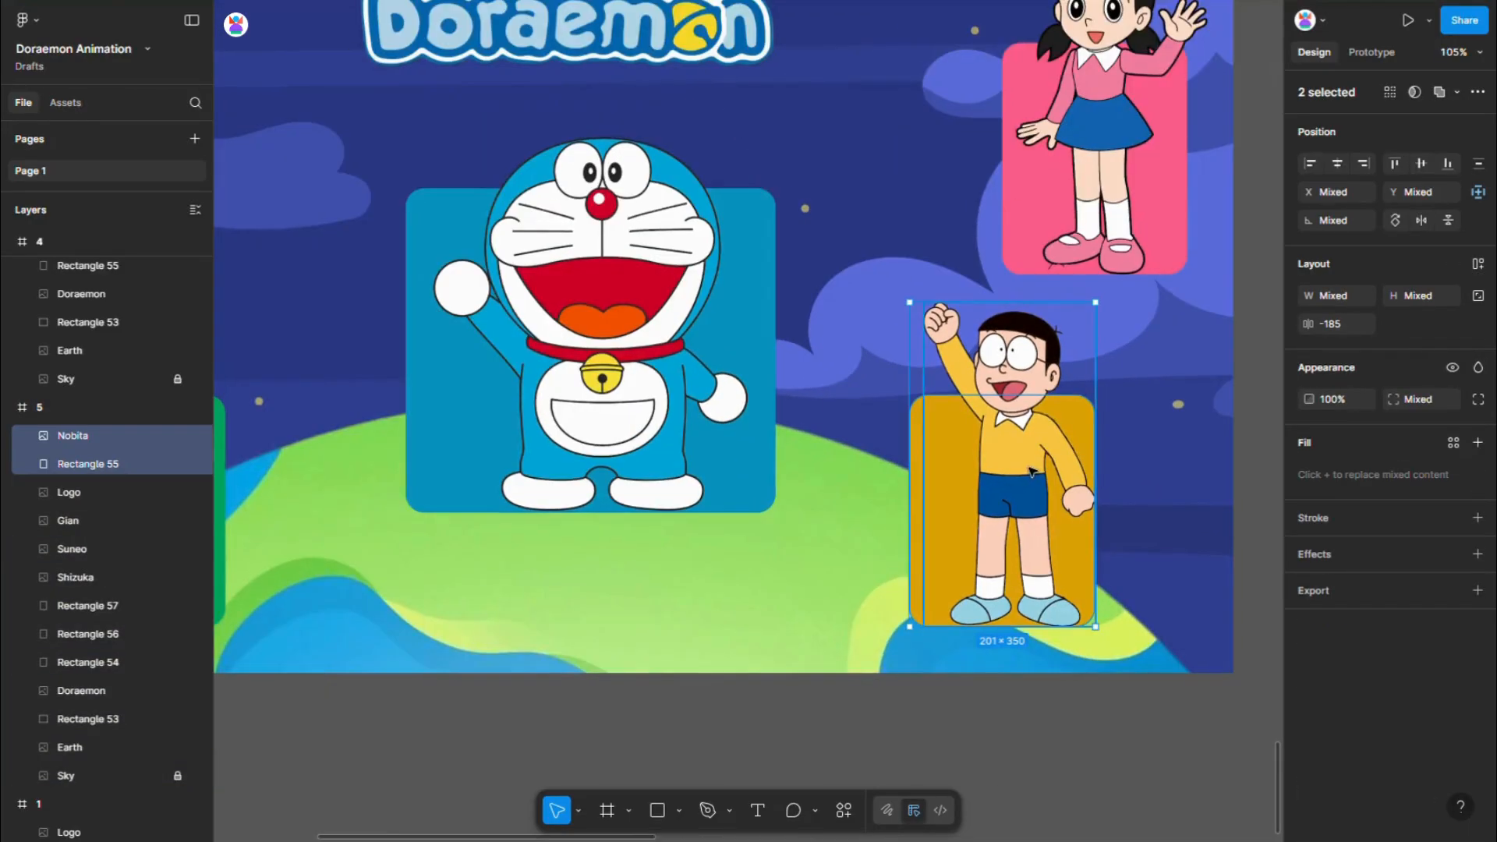
left_click(1031, 471, "shift")
scroll(1014, 483, "down", 6)
left_click_drag(879, 500, 580, 496)
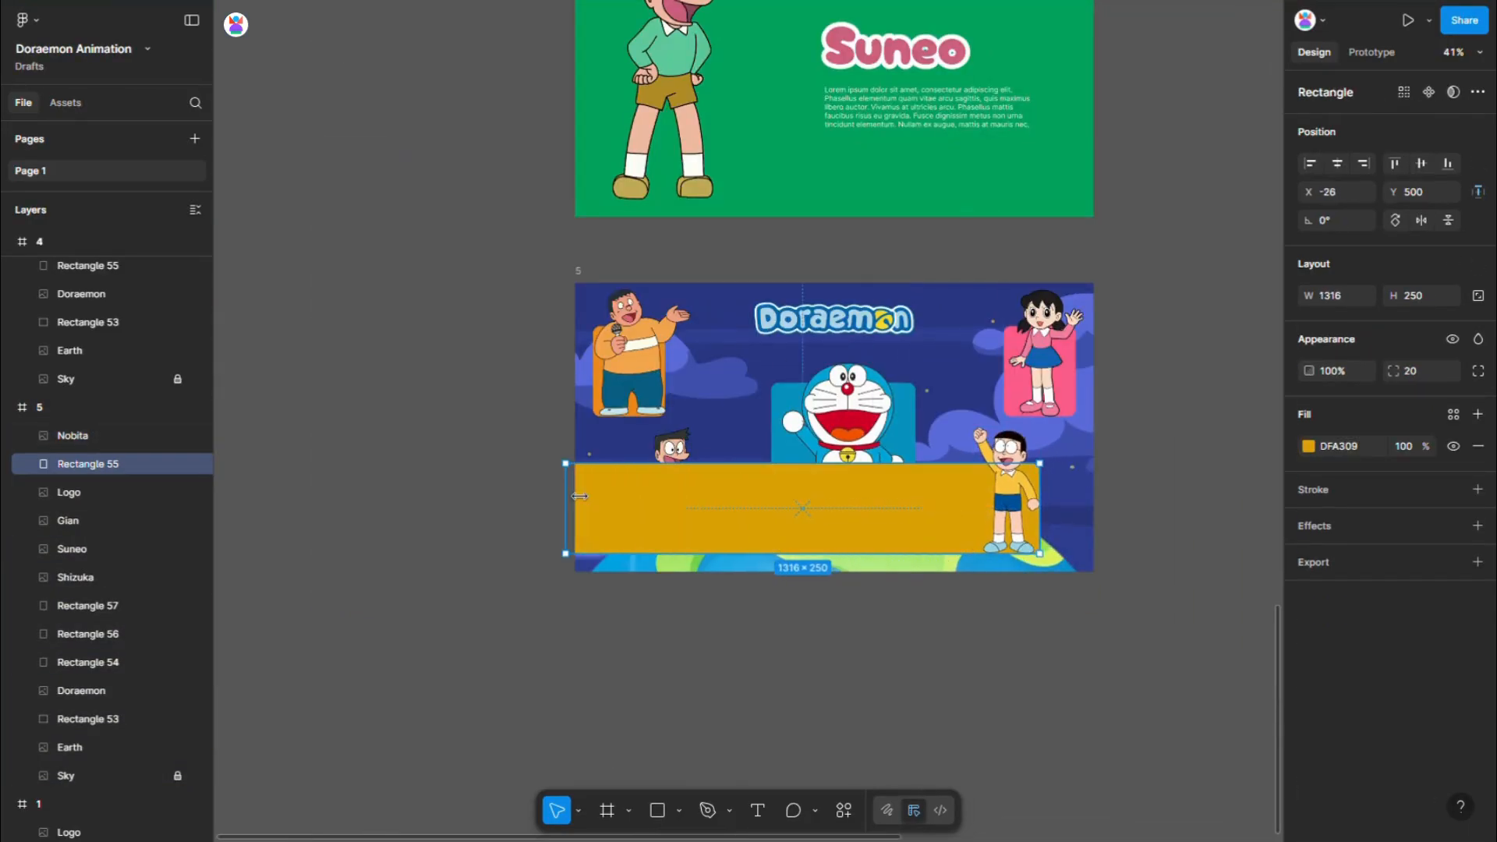
left_click_drag(886, 463, 886, 297)
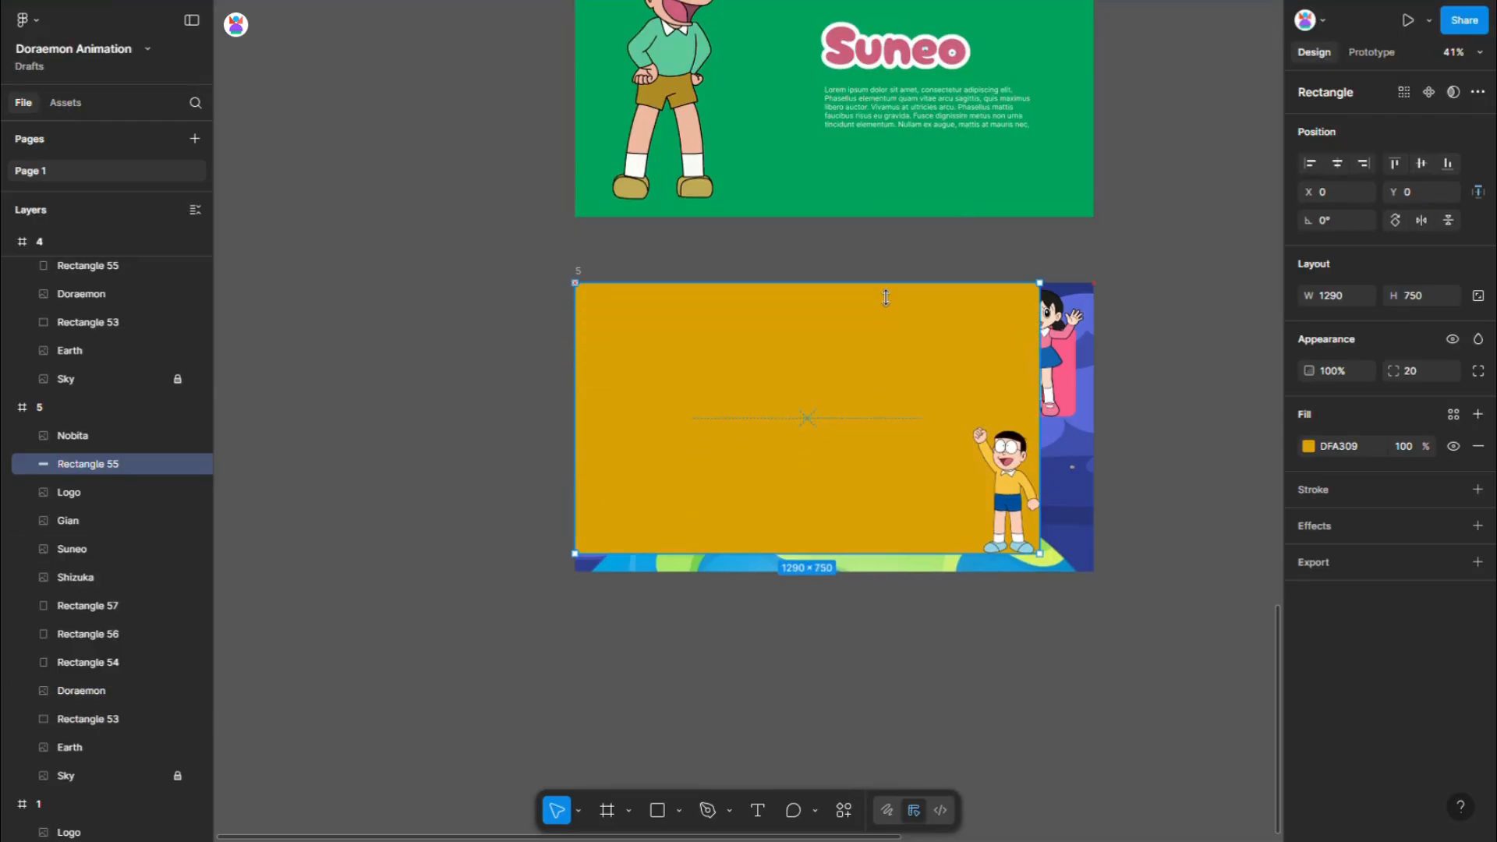
left_click_drag(1051, 378, 1106, 375)
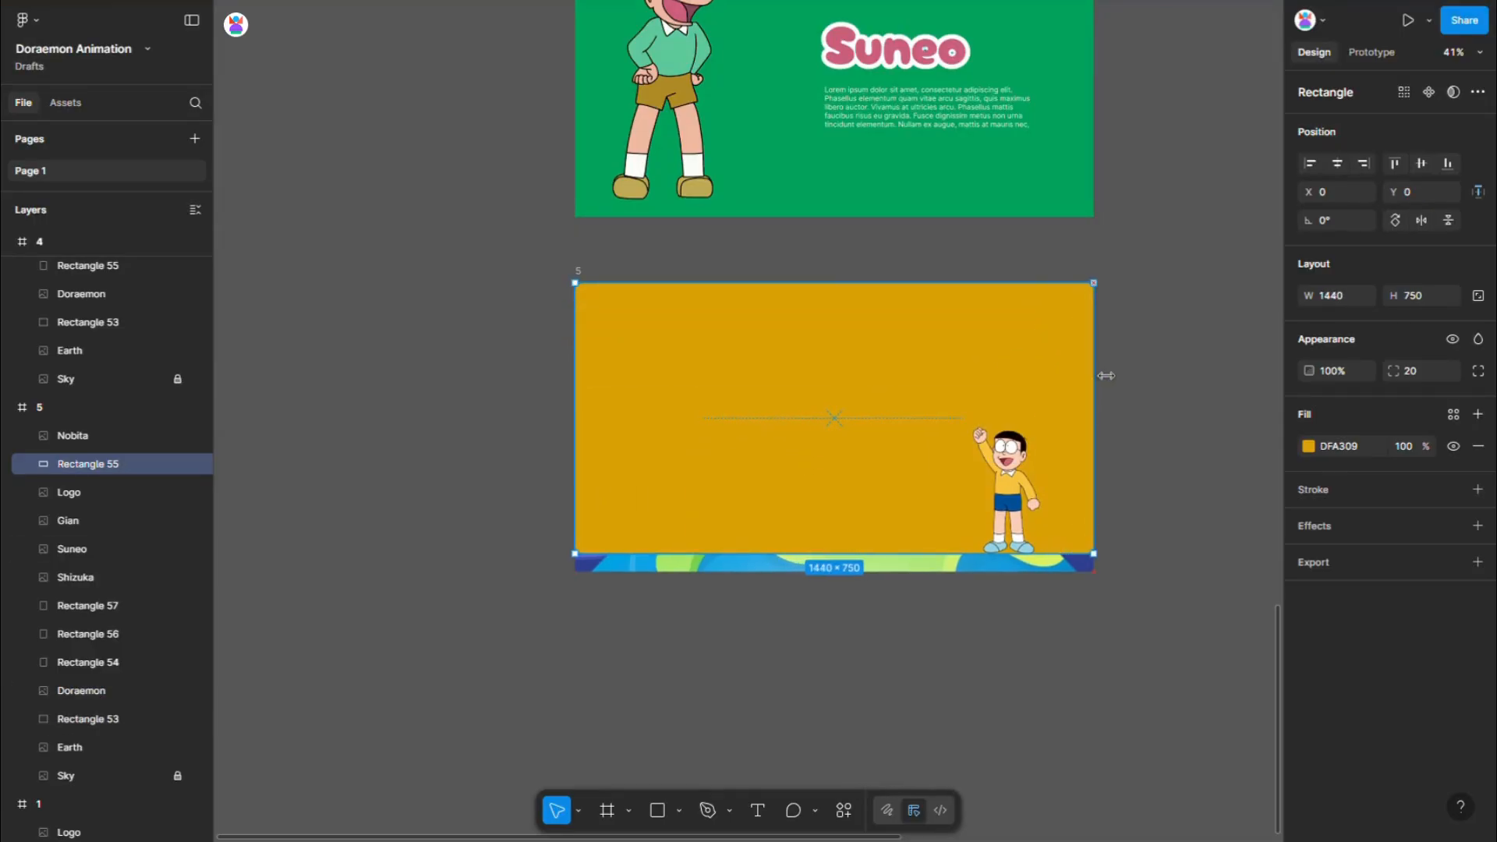
left_click_drag(953, 581, 952, 584)
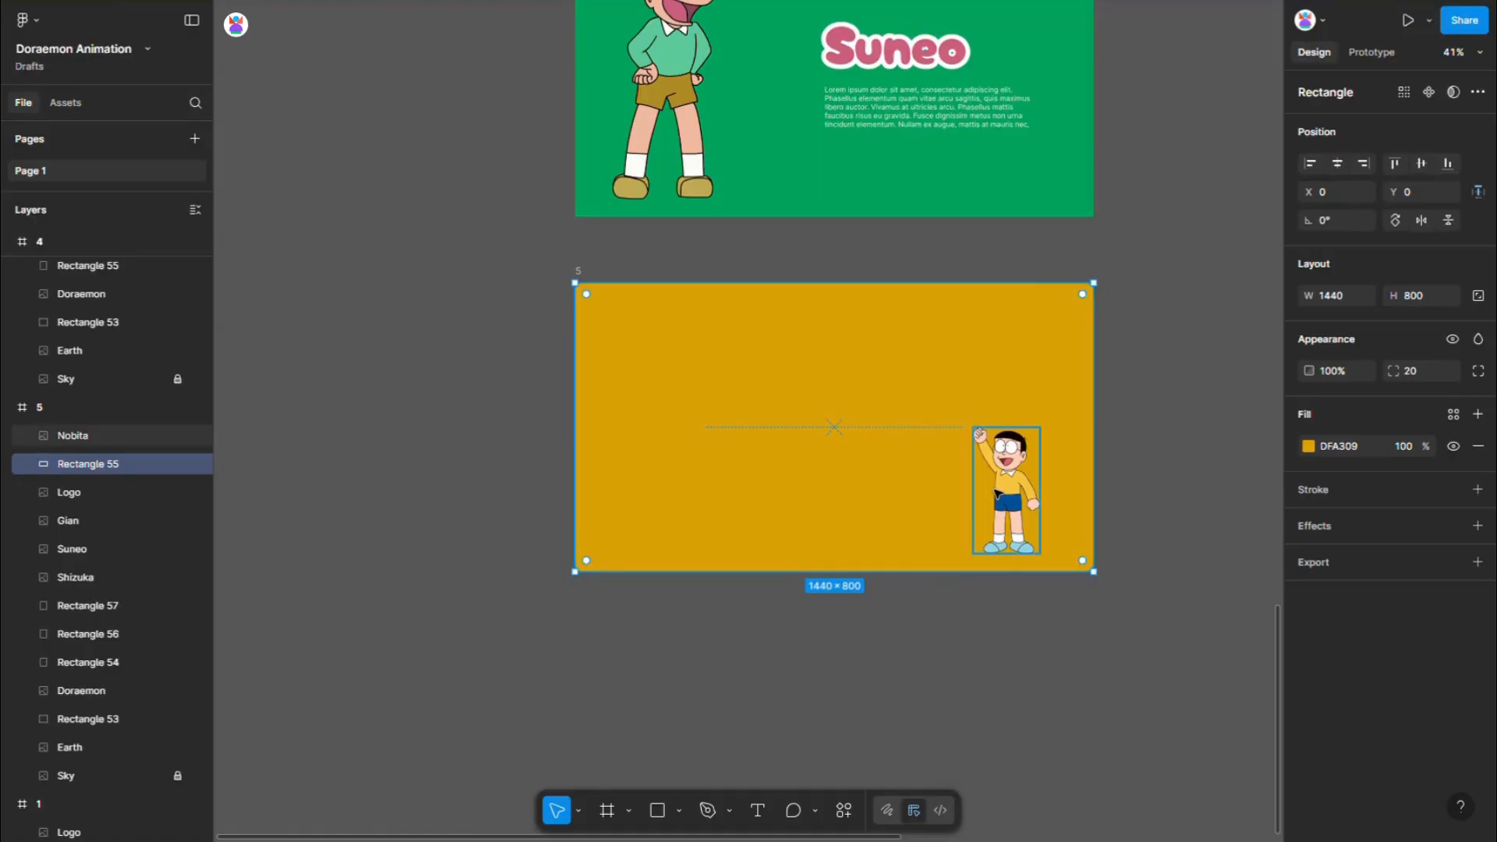
- Enlarge Nobita to about 382 × 720 and move him inward to about X 926 in frame 5
left_click(1001, 496)
left_click_drag(1027, 428, 1025, 308)
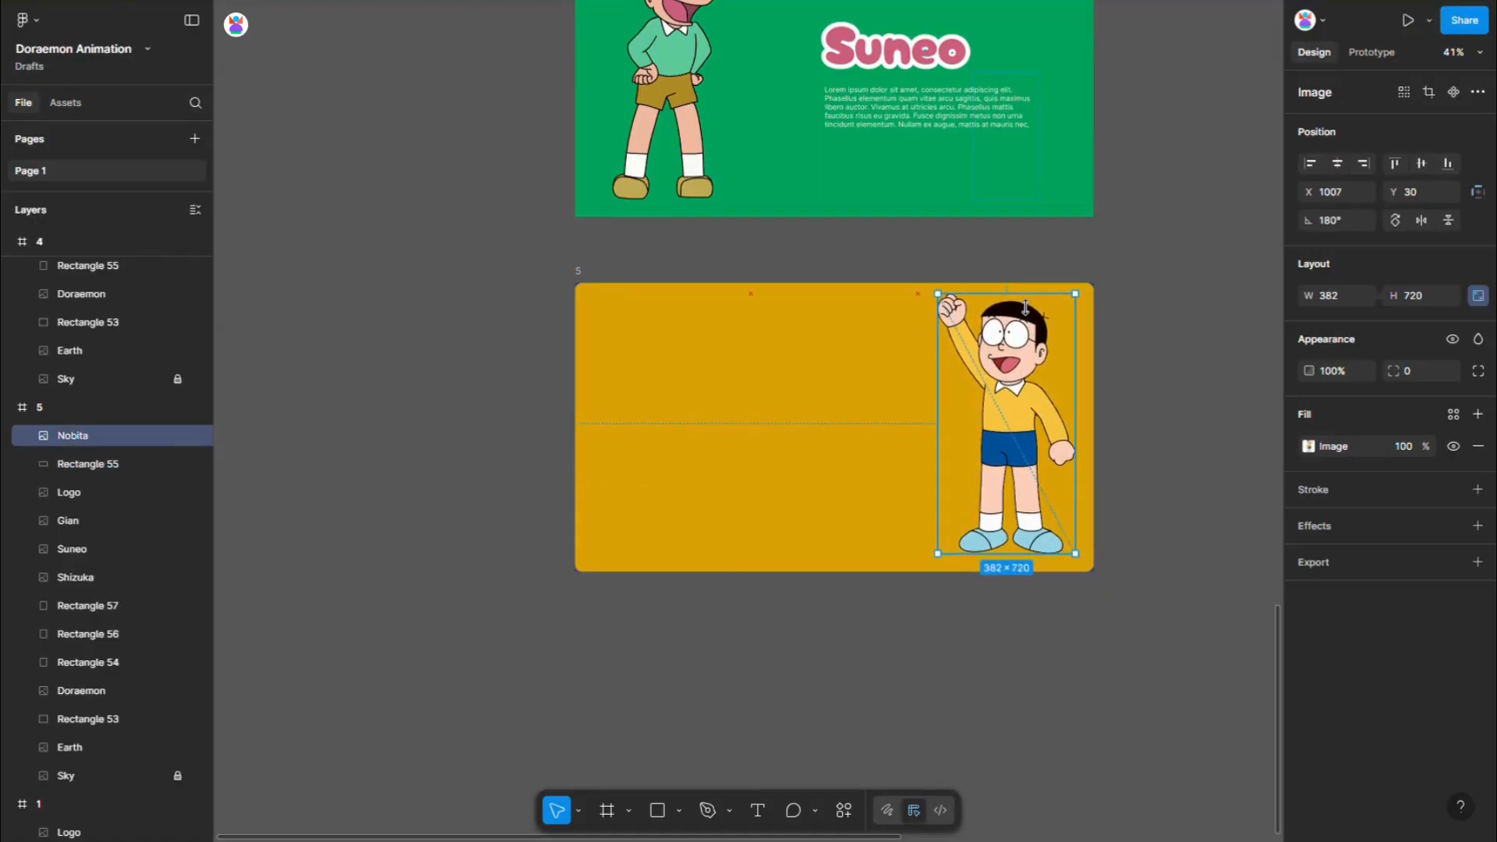
left_click_drag(1022, 428, 993, 428)
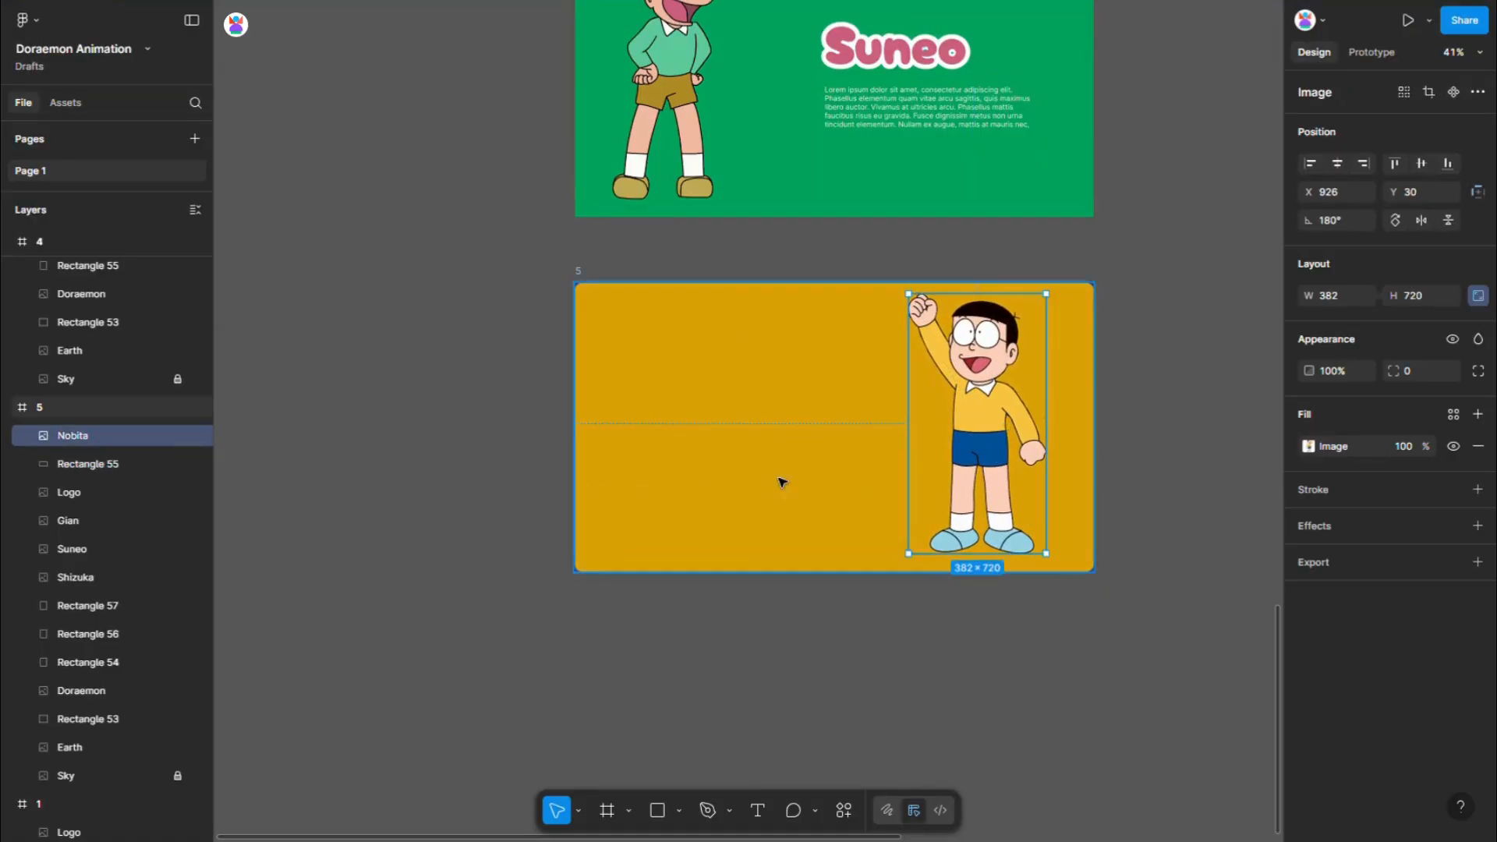
- Duplicate the Suneo text block from frame 4 and place the copy beside frame 5
scroll(770, 474, "down", 1)
left_click(864, 213)
left_click_drag(1004, 323, 1102, 421, "alt")
- Replace the copied block's title with Nobita, copied from the character's layer name
left_click(926, 425)
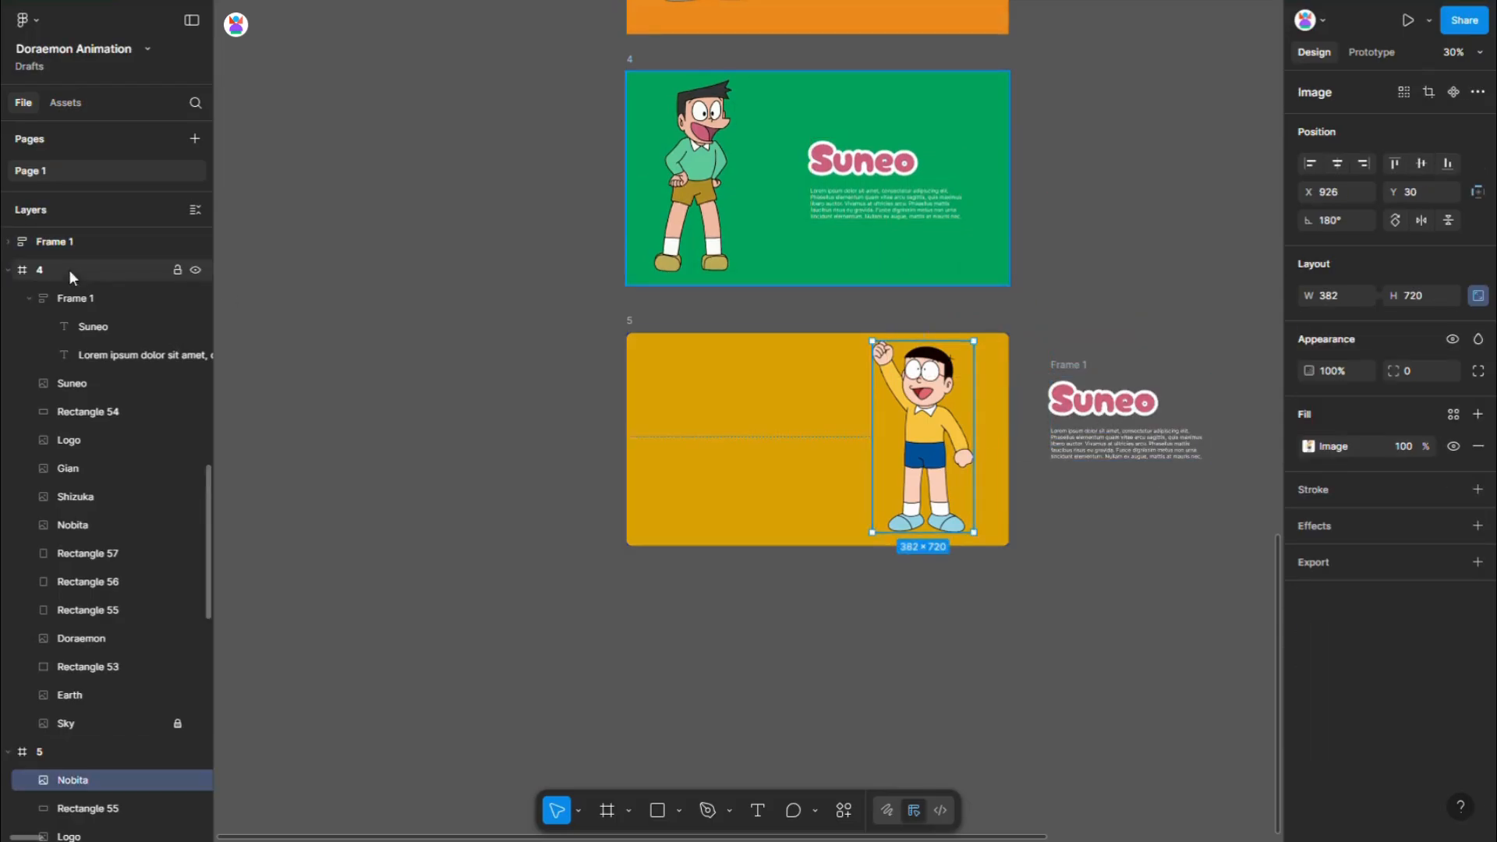
double_click(79, 777)
key("ctrl+c")
left_click(1105, 405)
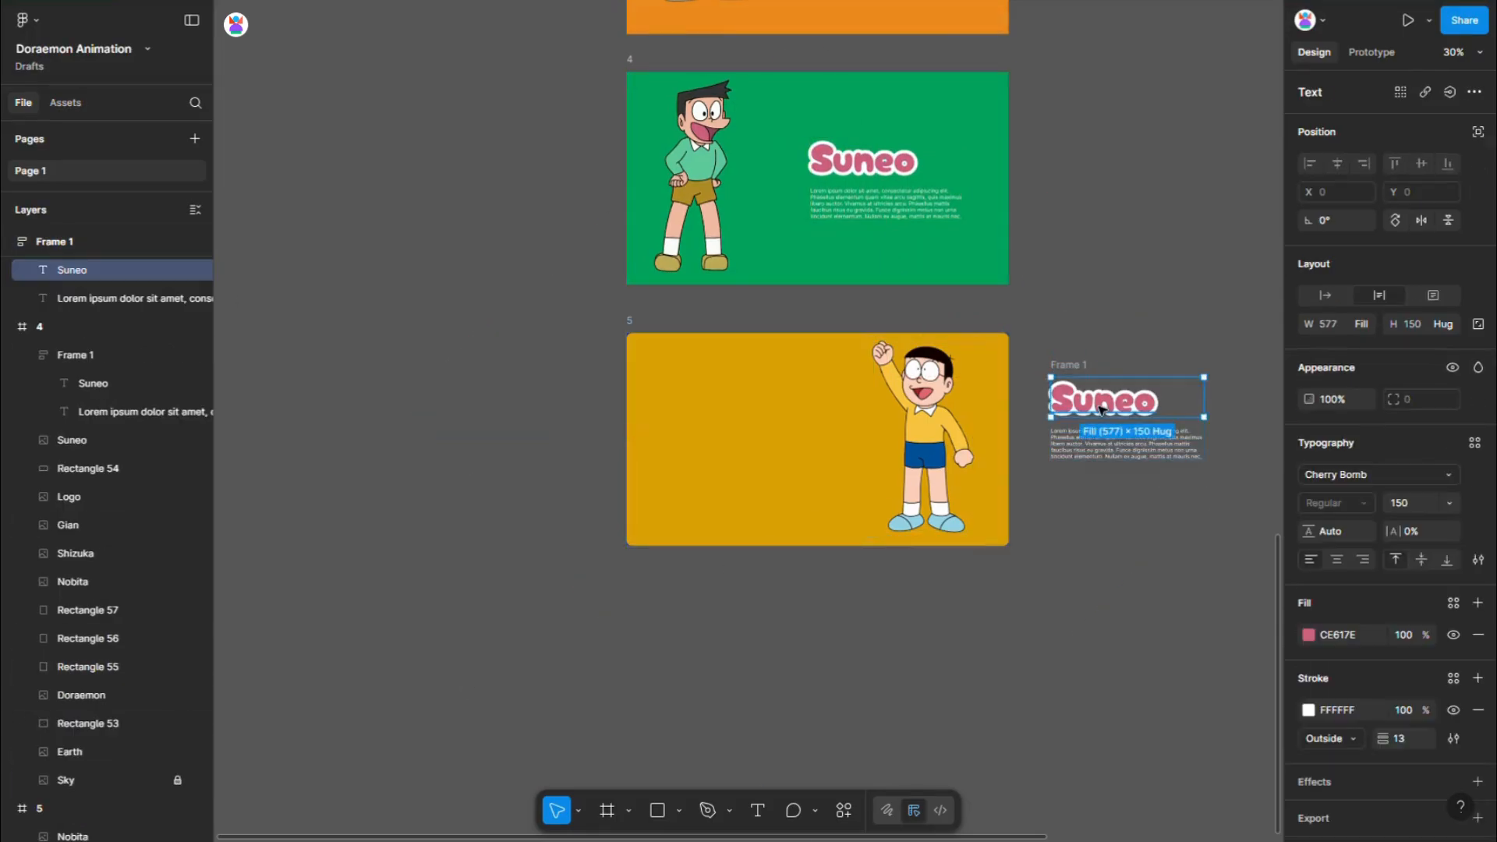
double_click(1105, 409)
key("ctrl+v")
key("Escape")
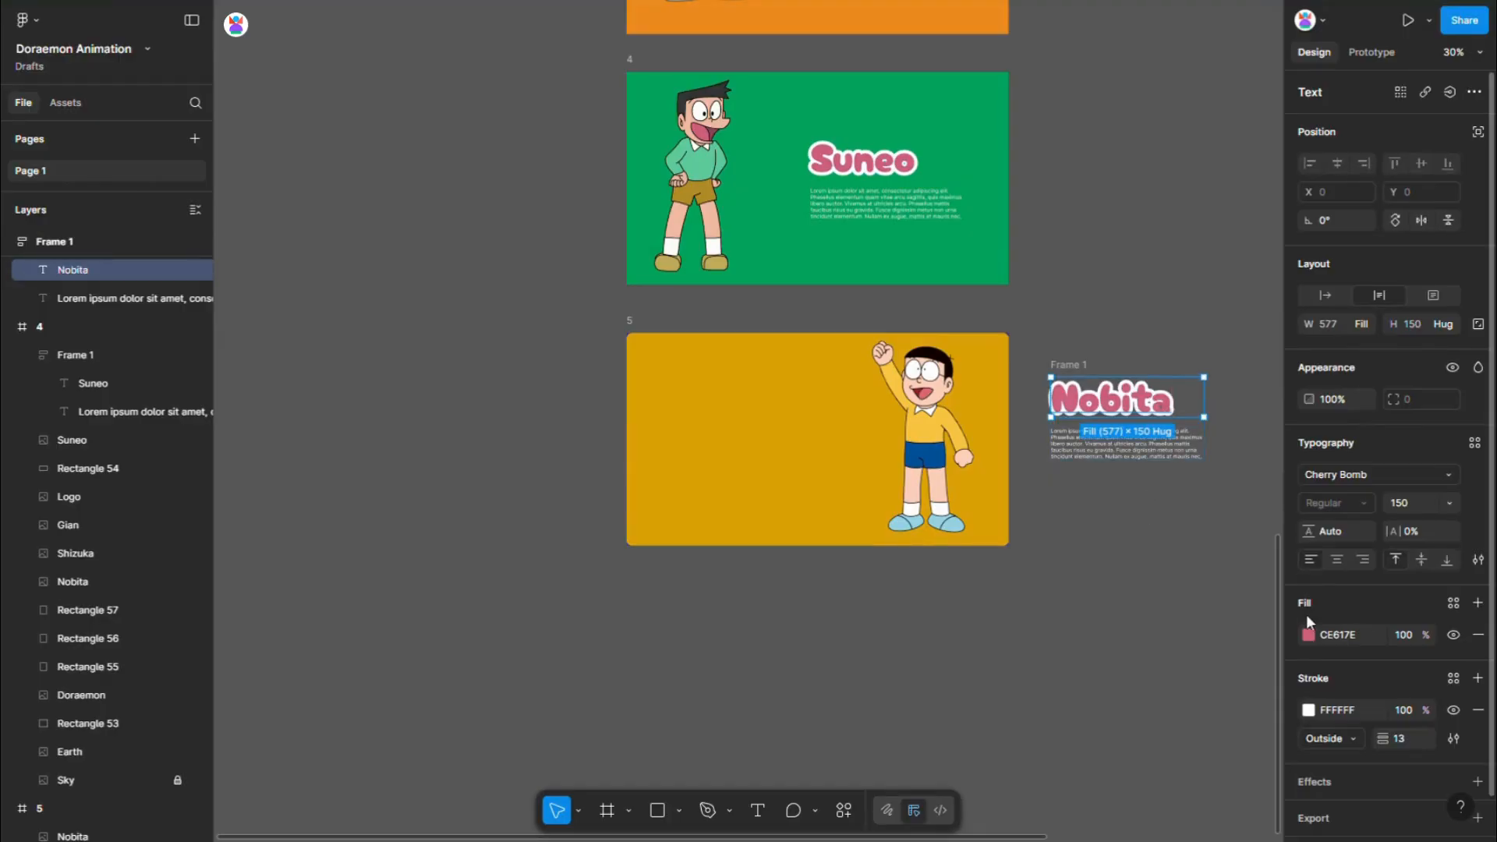
- Recolour the Nobita title with a darker shade, A77A09, of the yellow sampled from frame 5's background
left_click(1308, 635)
left_click(1094, 666)
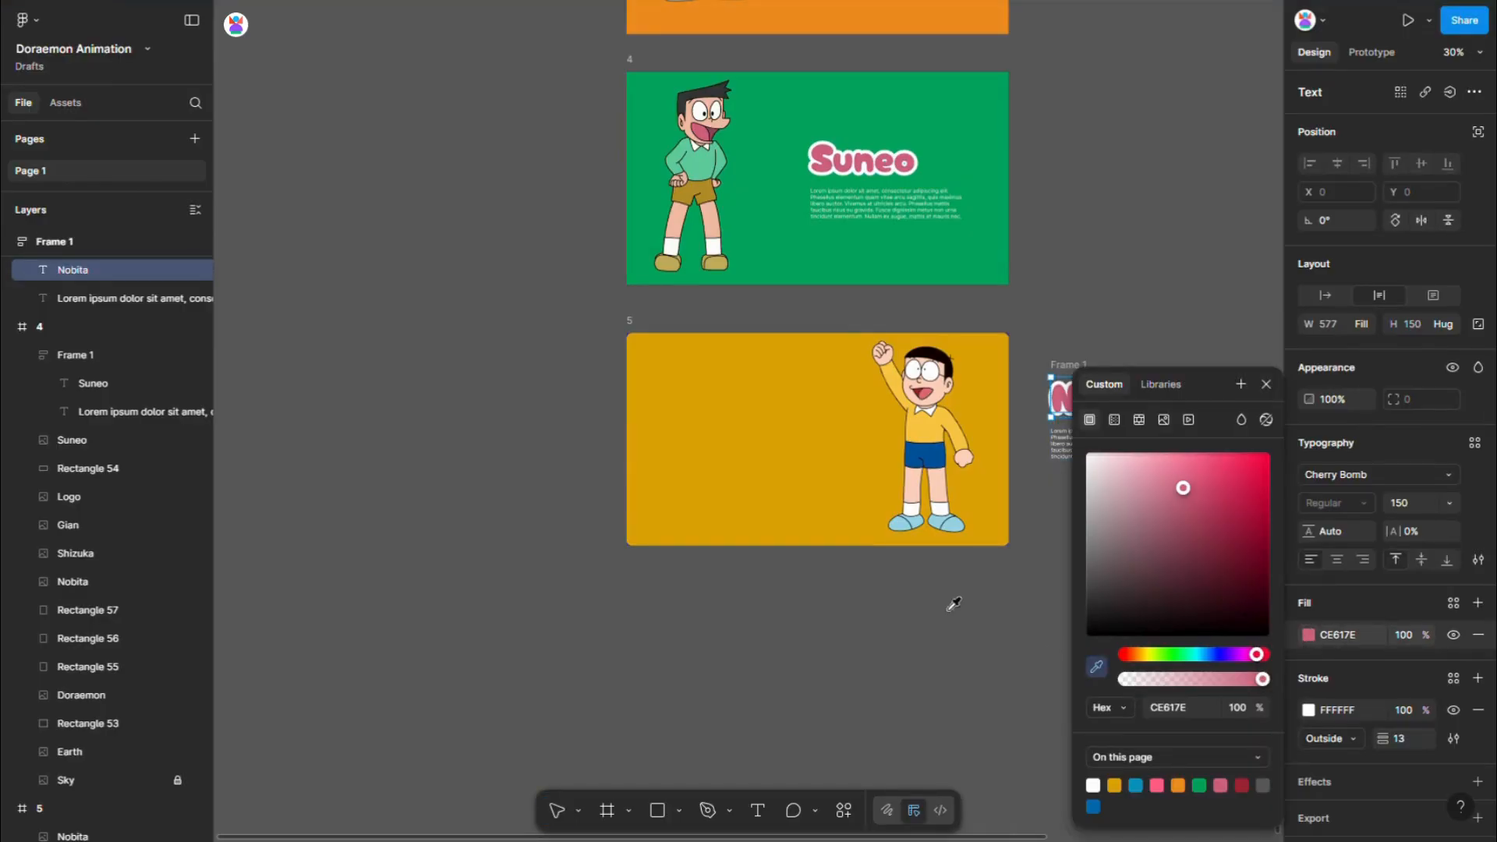
left_click(819, 521)
left_click_drag(1263, 476, 1261, 524)
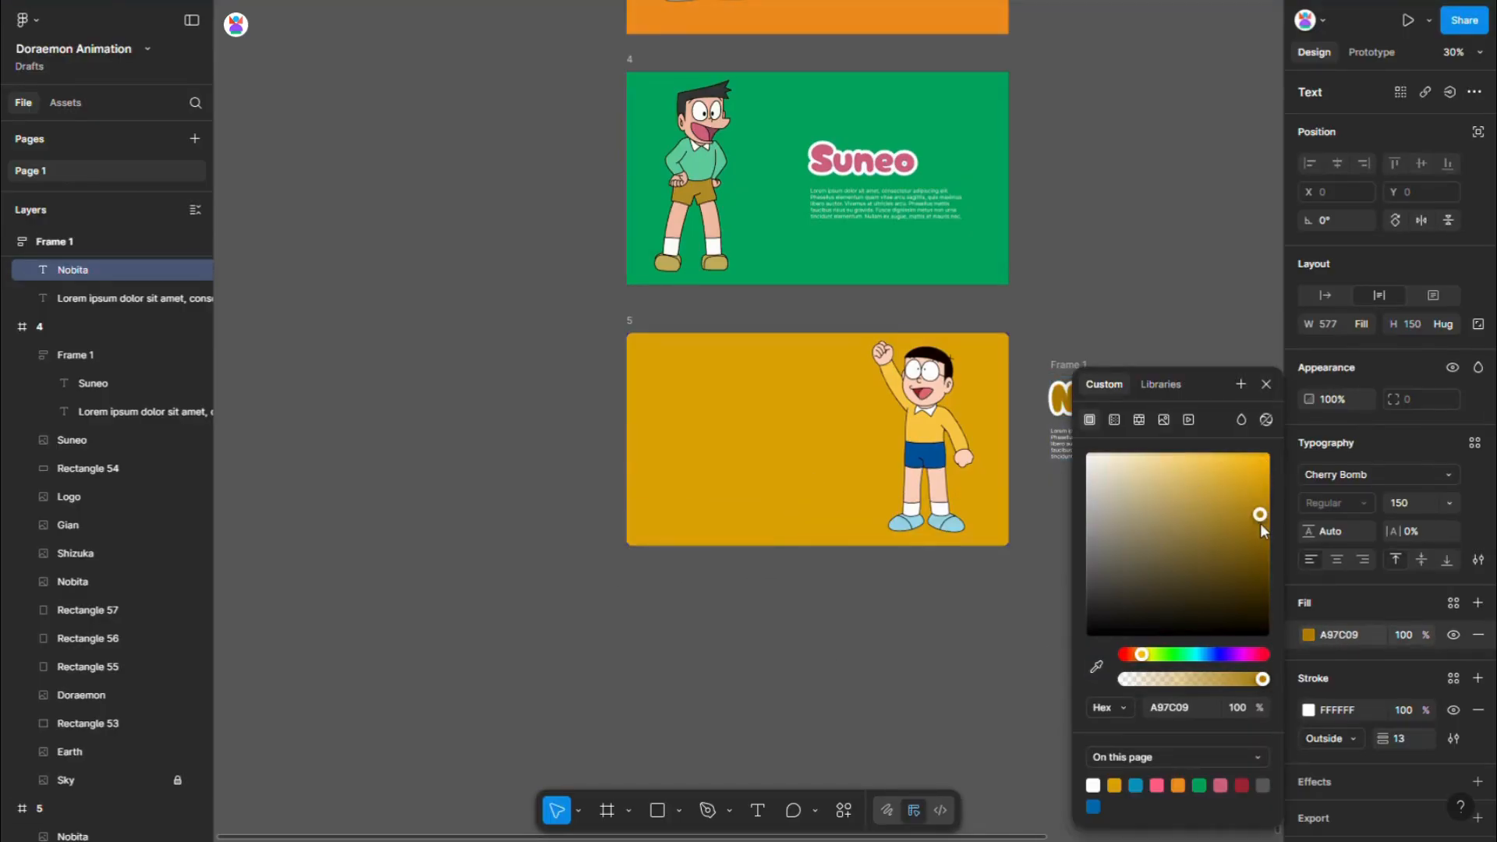
left_click(1062, 294)
- Move the Nobita text block into frame 5, centre it vertically and shift it to X 170
left_click_drag(1080, 371, 719, 391)
left_click(1423, 163)
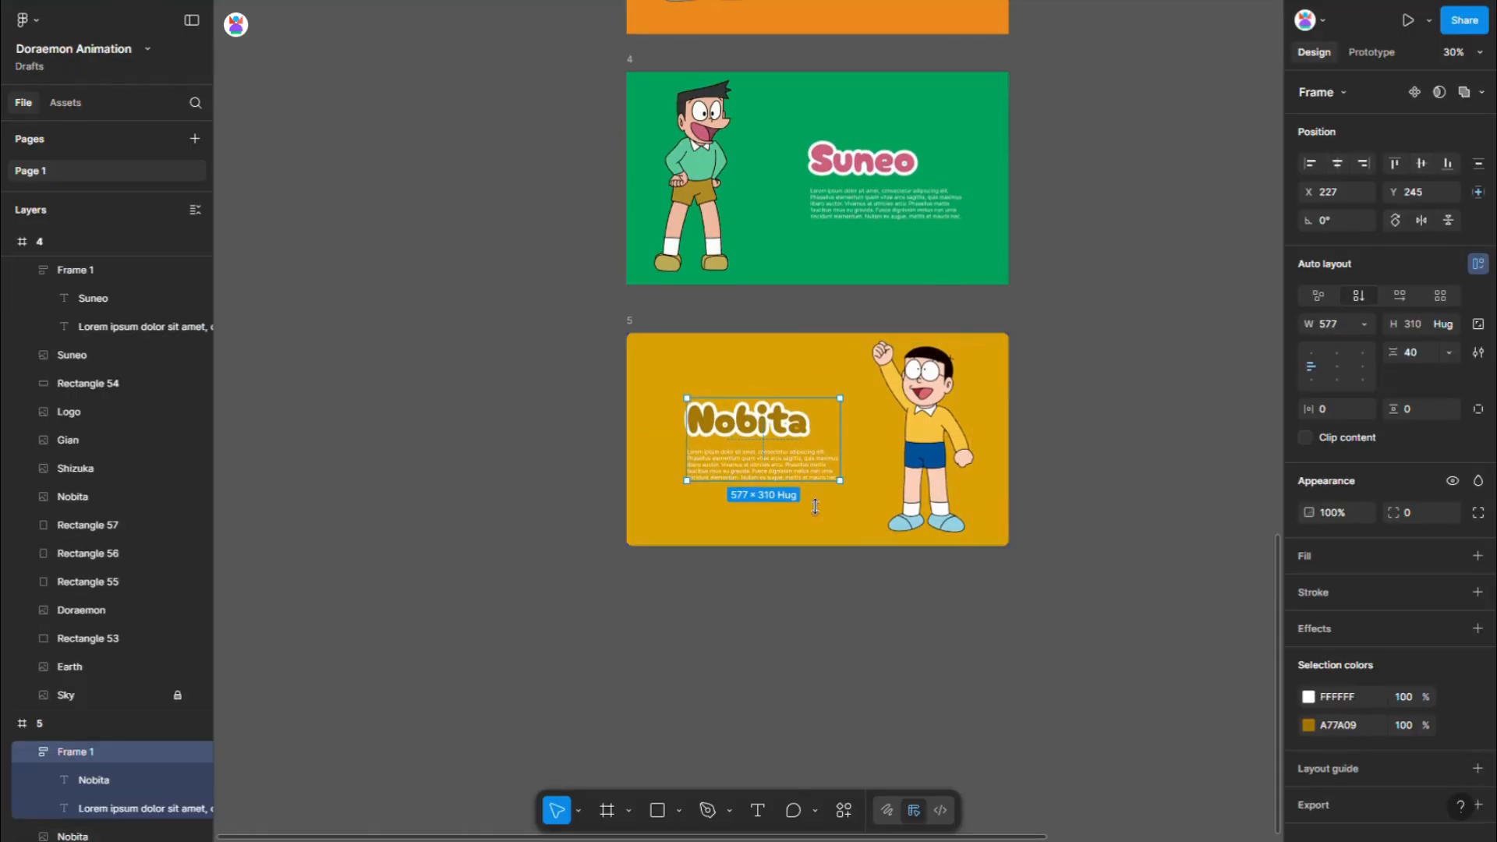
key("Right")
key("Right")
key("Right")
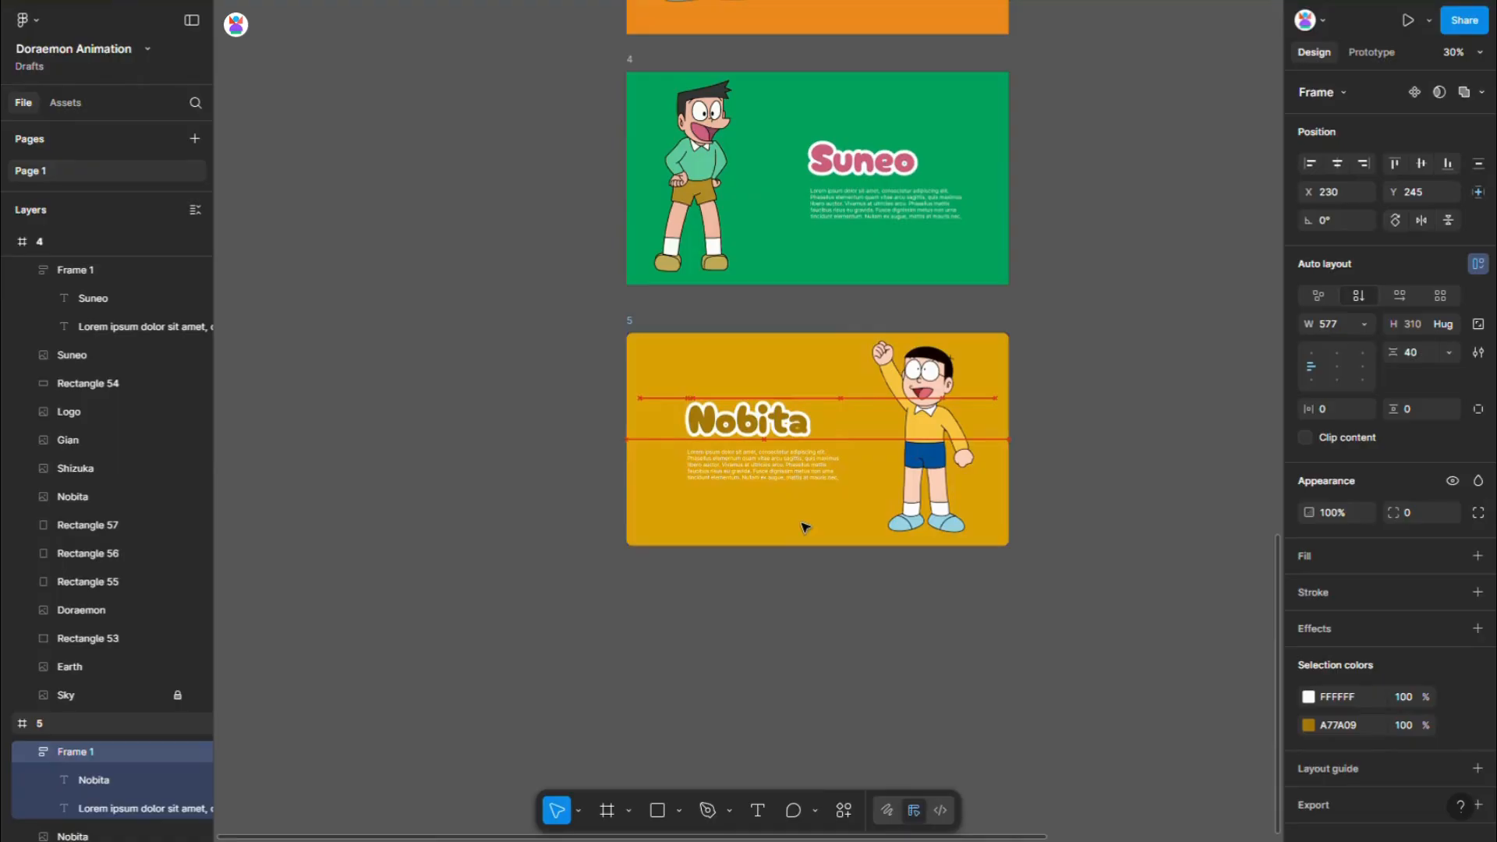
scroll(761, 516, "down", 1)
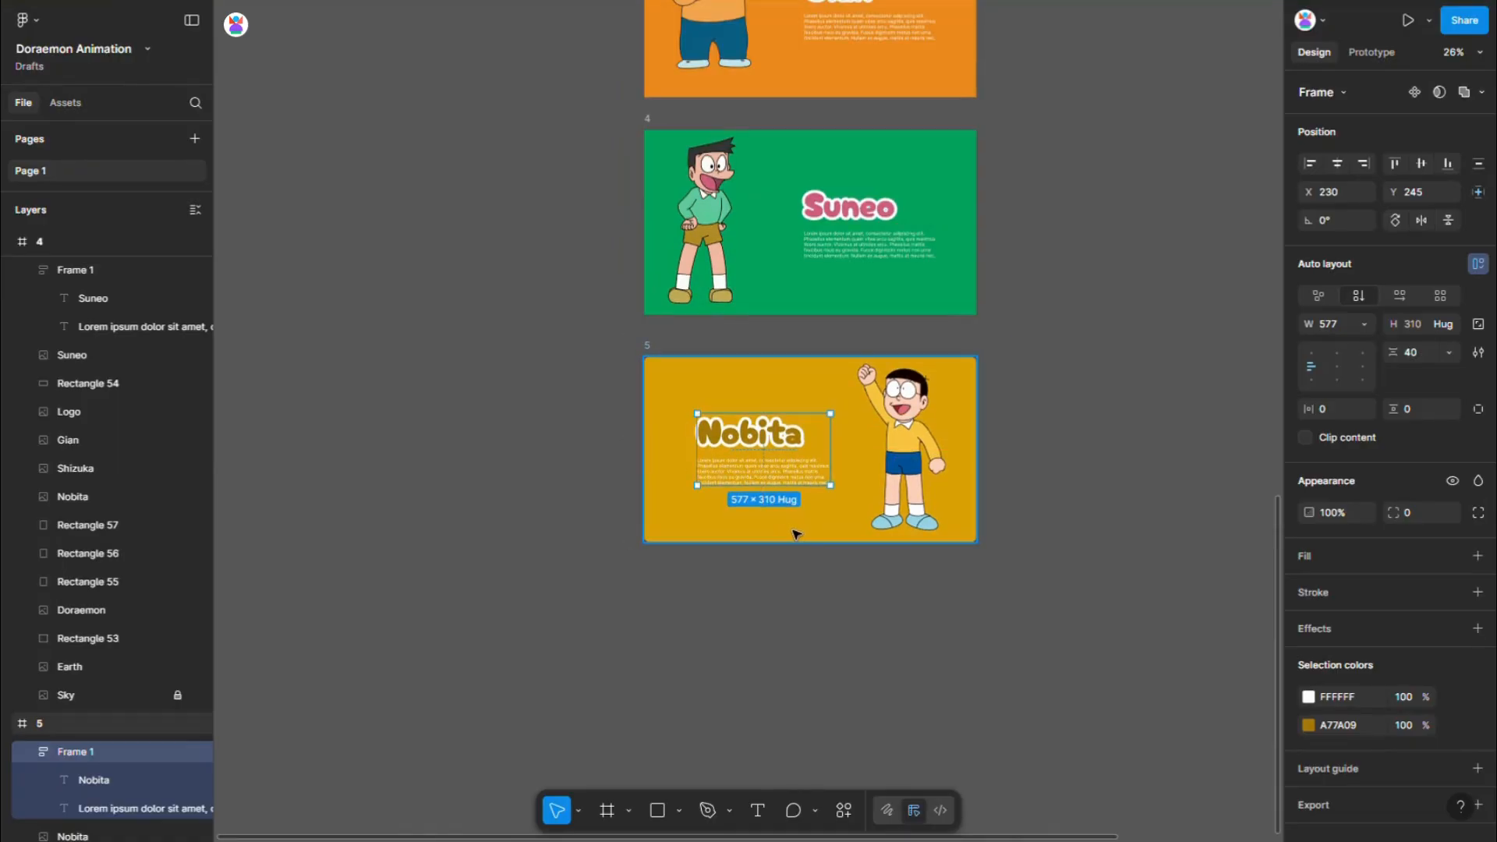
key("shift+Left")
key("shift+Left")
key("shift+Left")
key("shift+Left")
key("shift+Left")
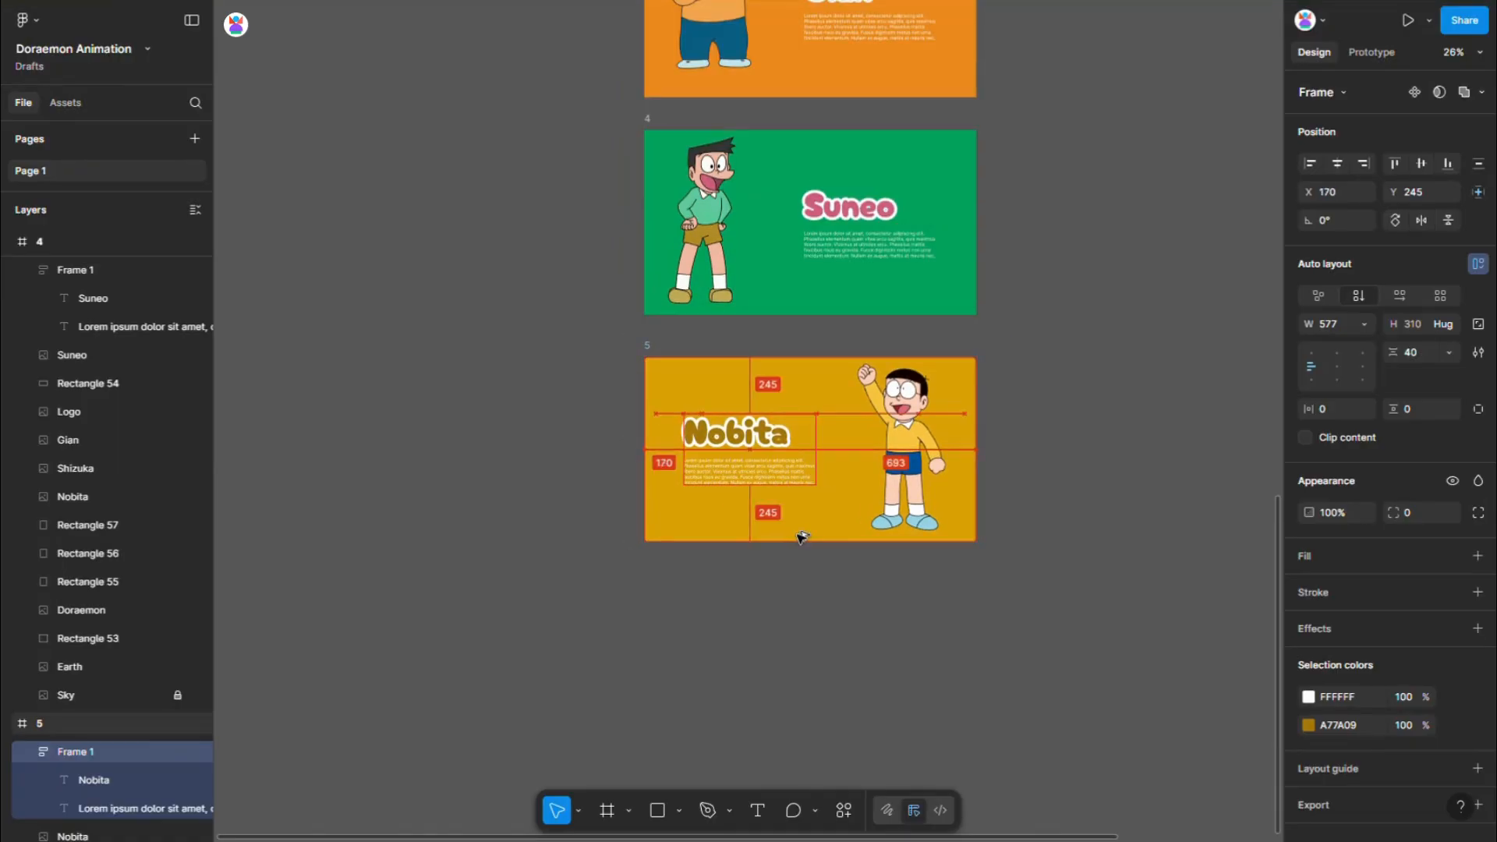
- Nudge the Nobita image further inward in frame 5 and set the yellow rectangle's corner radius to 0
left_click(790, 490)
left_click(906, 443)
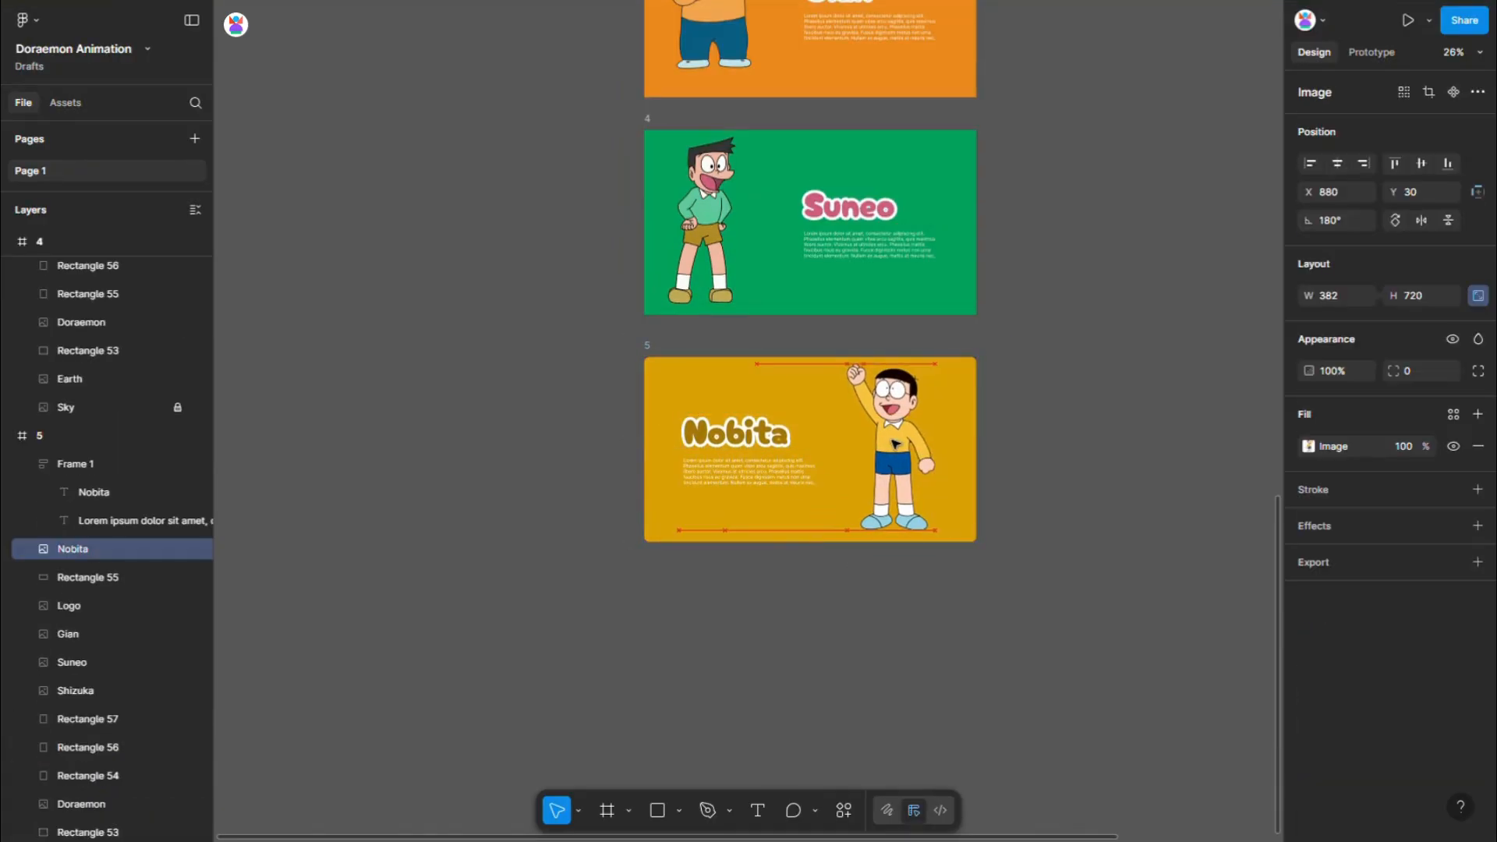
key("shift+Left")
key("shift+Left")
key("shift+Left")
key("shift+Left")
key("shift+Left")
key("shift+Left")
key("shift+Left")
key("shift+Left")
left_click(669, 337)
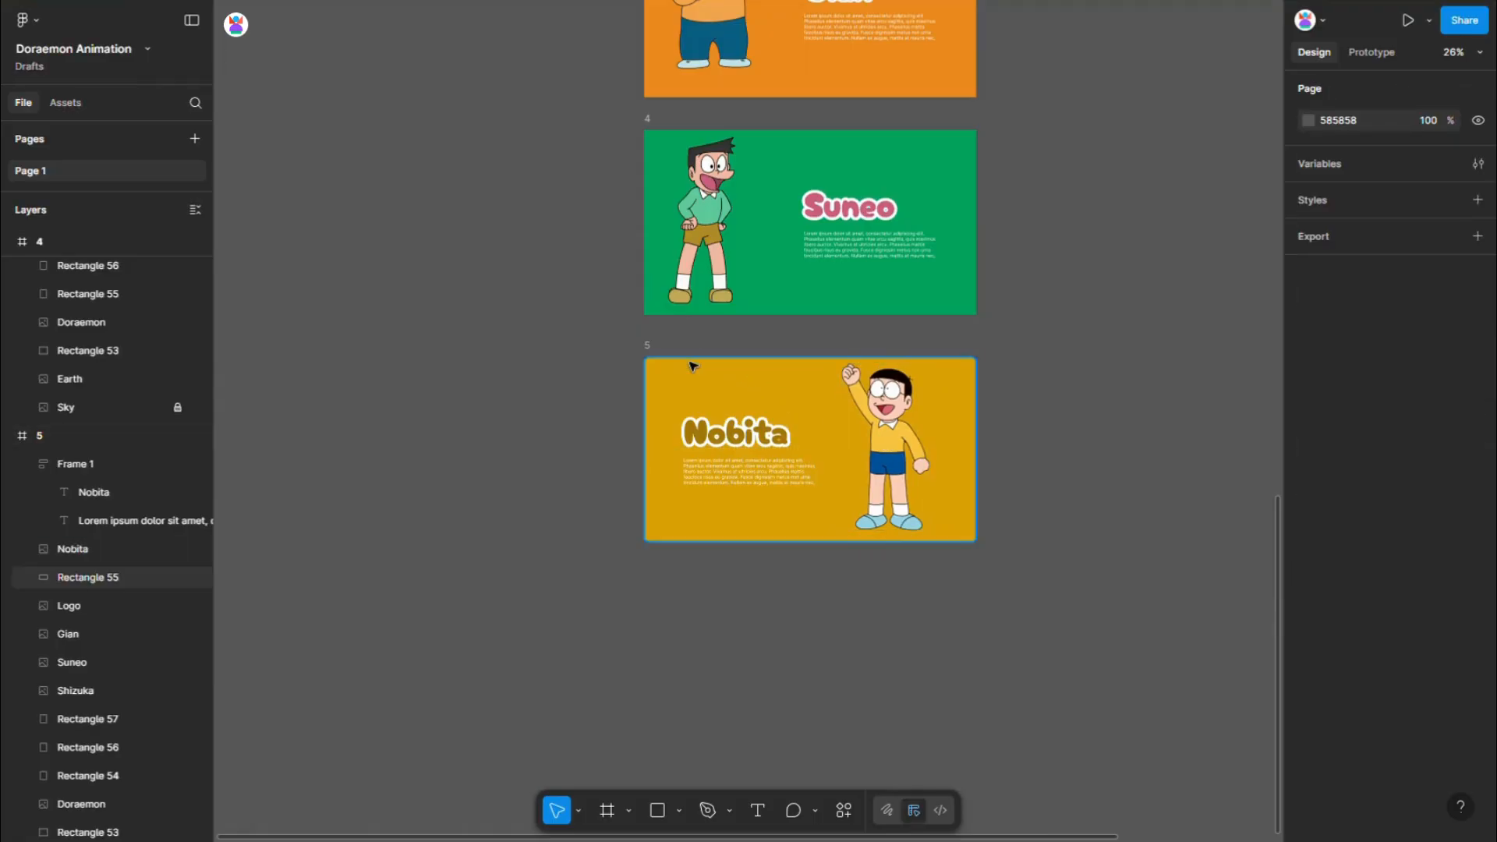
left_click(692, 364)
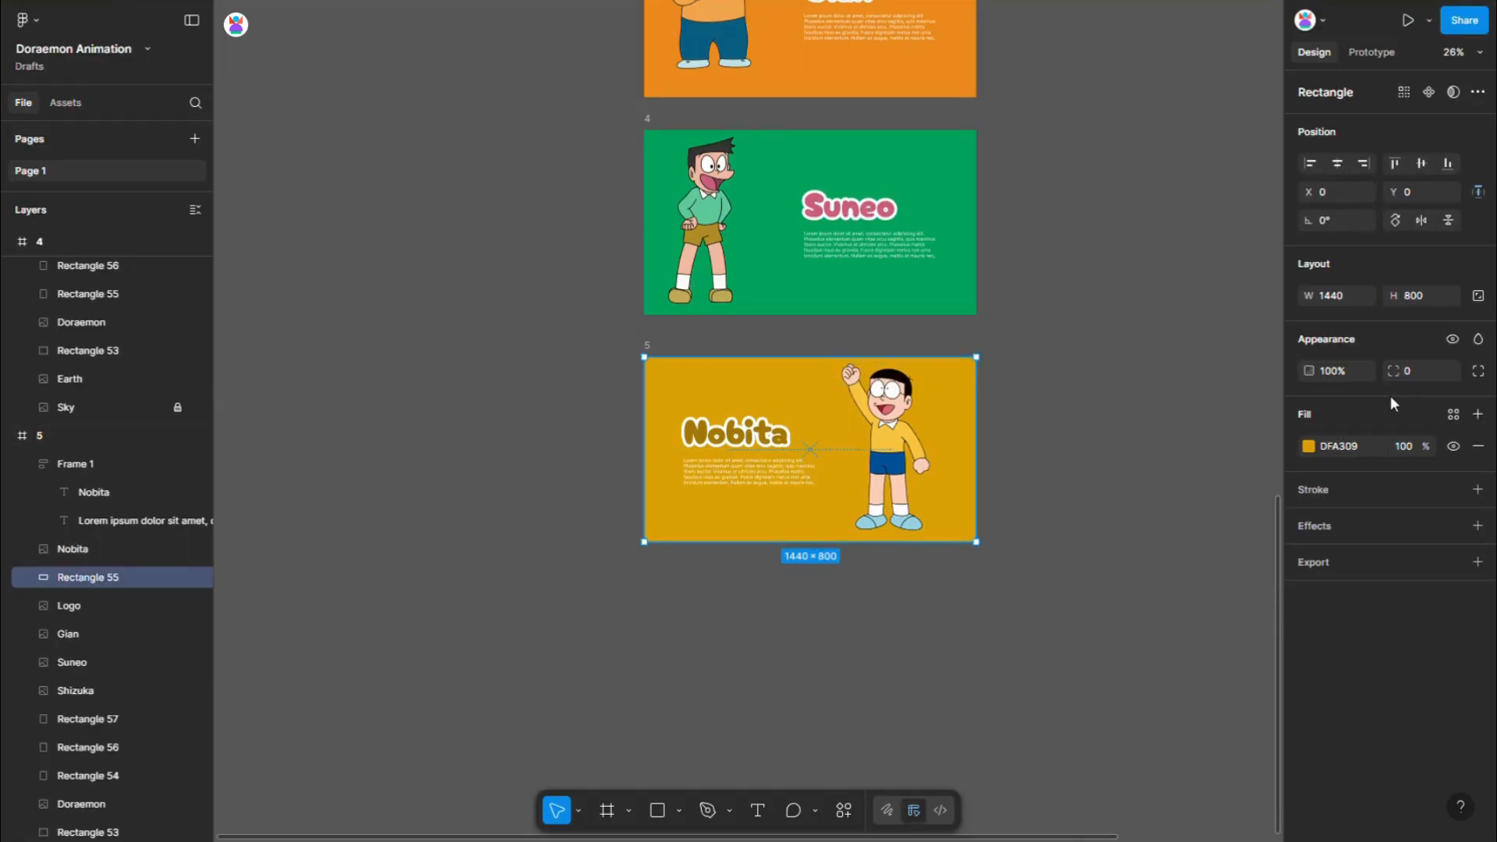
- Duplicate frame 1 and place the copy below frame 5
scroll(1014, 476, "down", 5)
left_click(1092, 443)
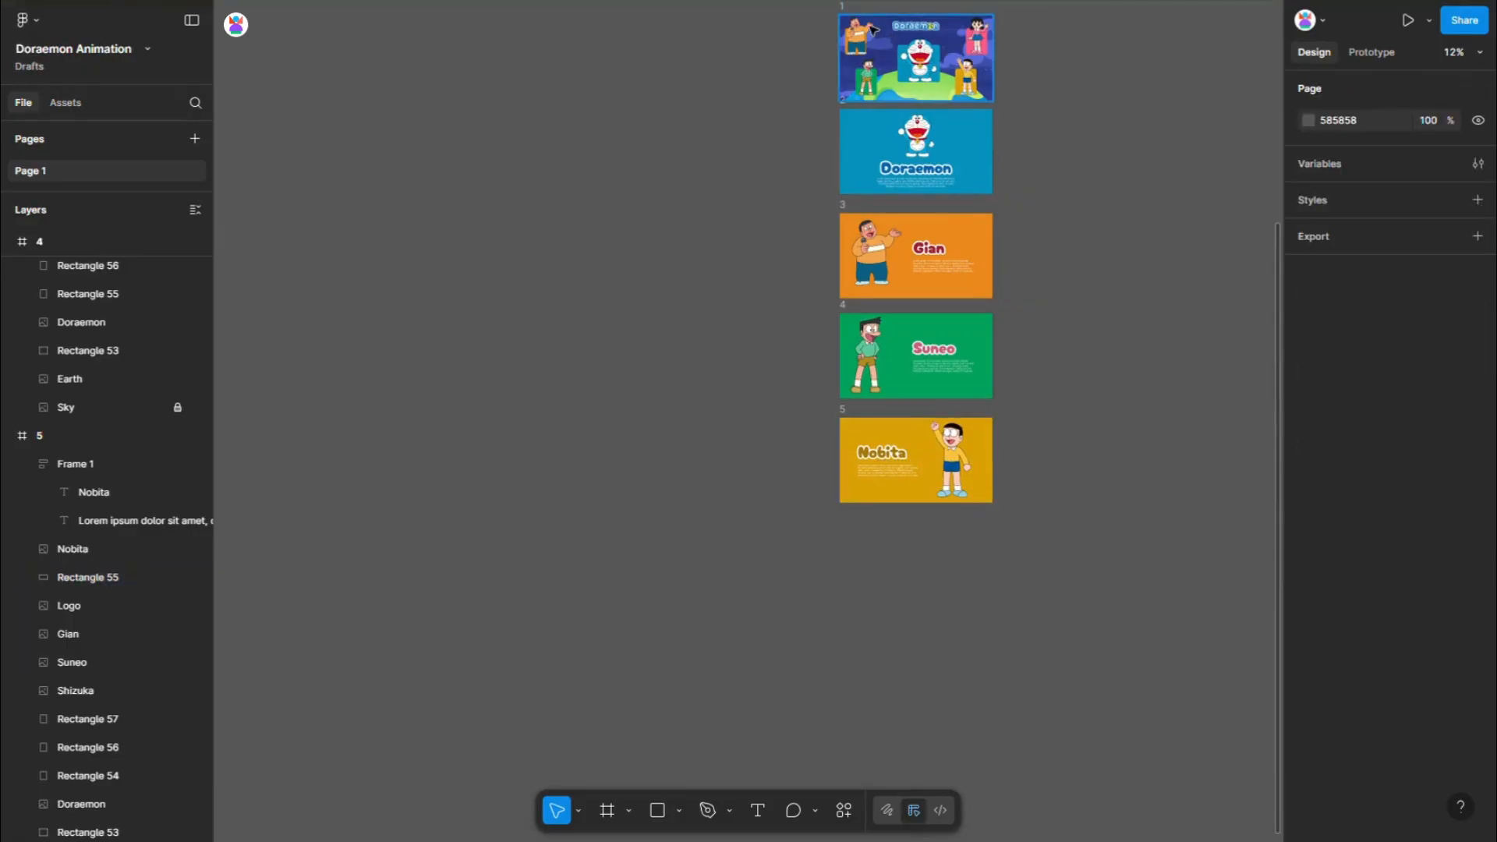
left_click_drag(848, 14, 858, 529)
scroll(943, 608, "up", 5)
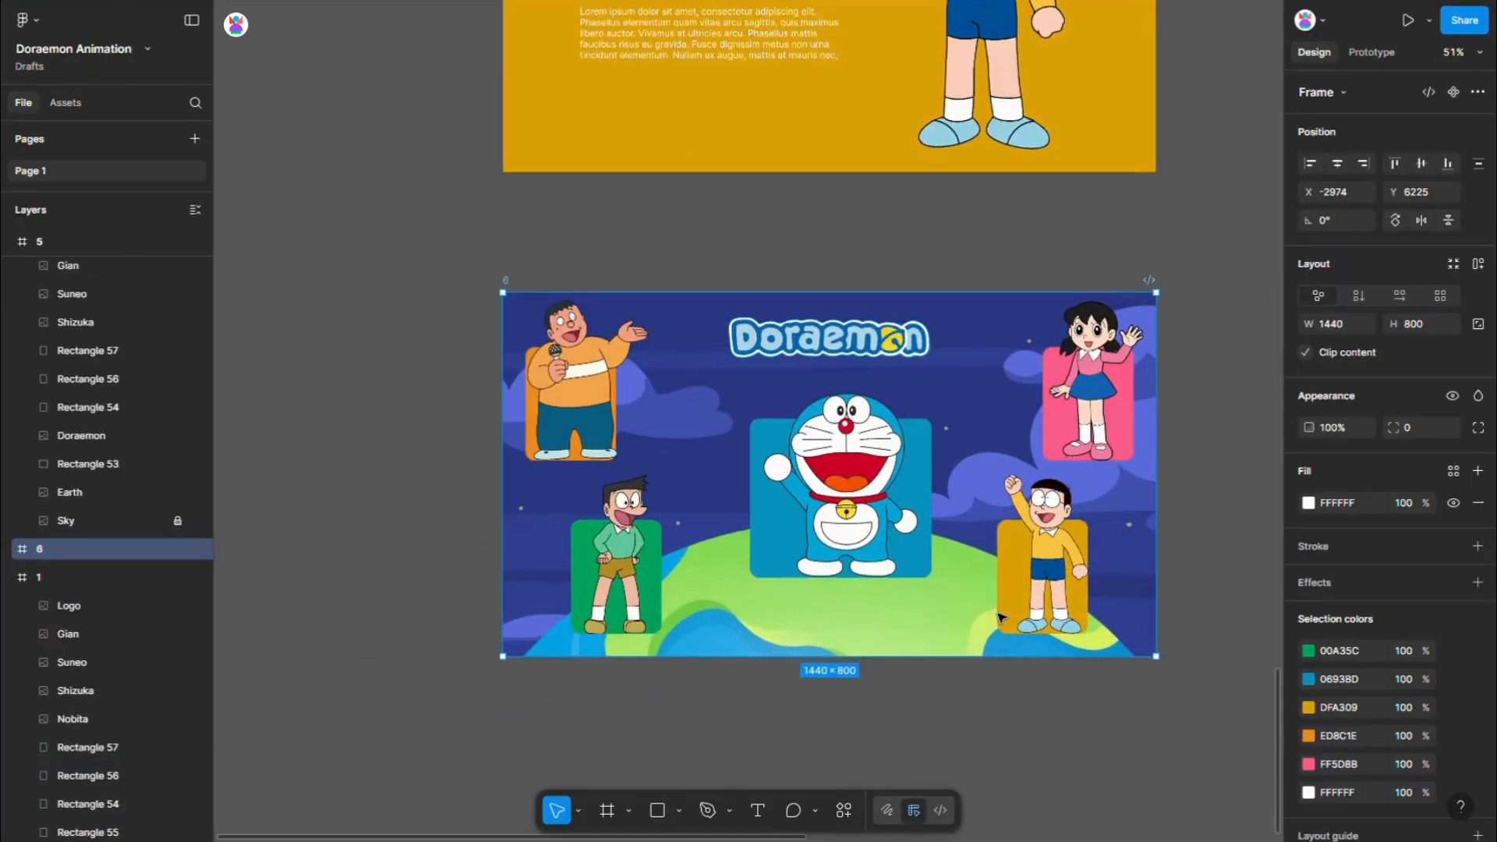
- Bring Shizuka and her pink rectangle in front of all other layers in frame 6
left_click(1095, 417)
scroll(1094, 394, "up", 5)
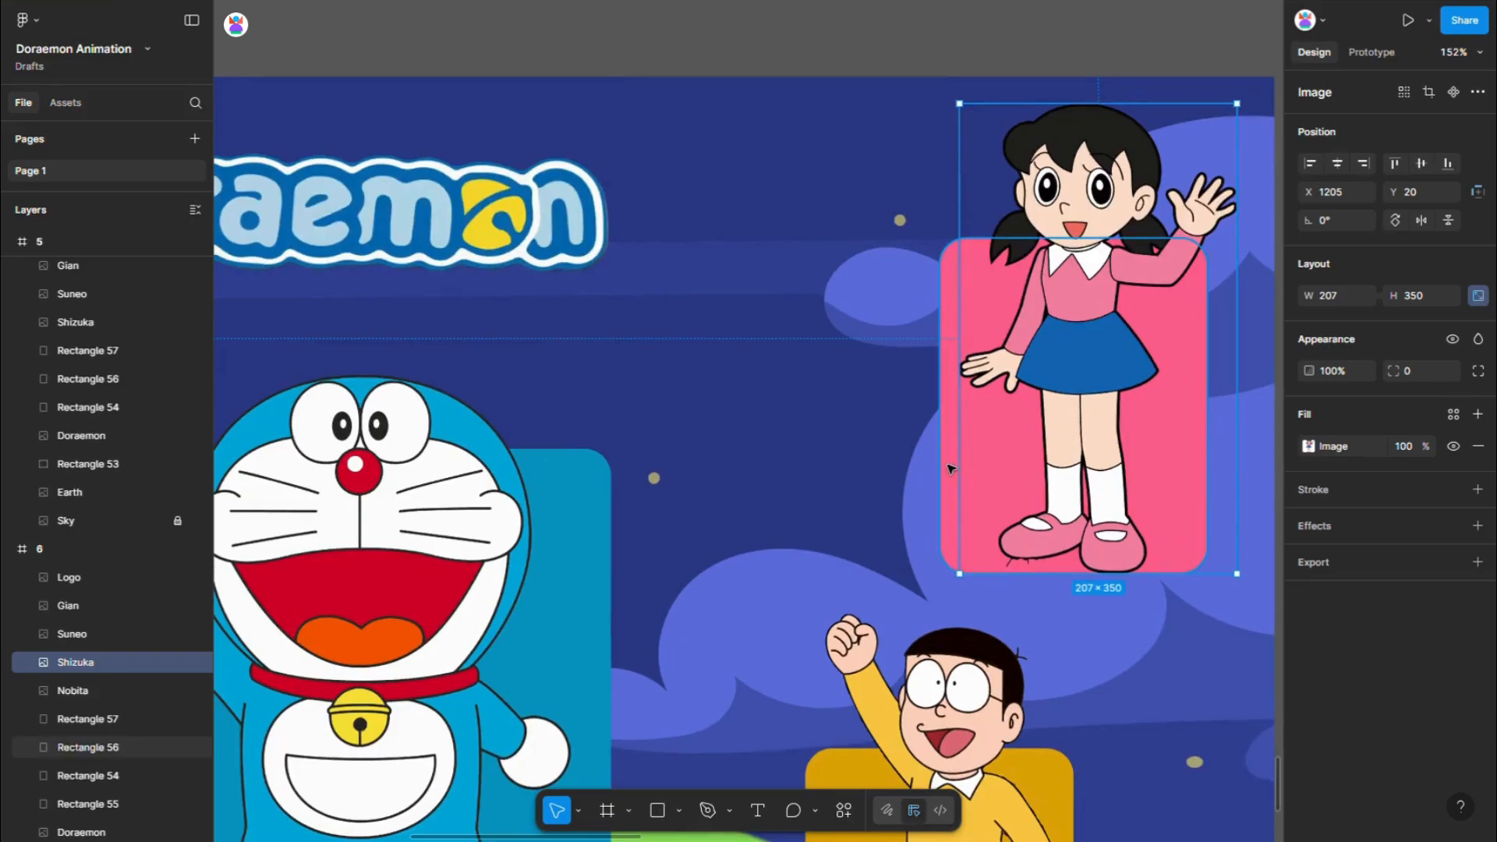
left_click(951, 468, "shift")
right_click(1046, 387)
left_click(1079, 381)
scroll(1078, 377, "down", 4)
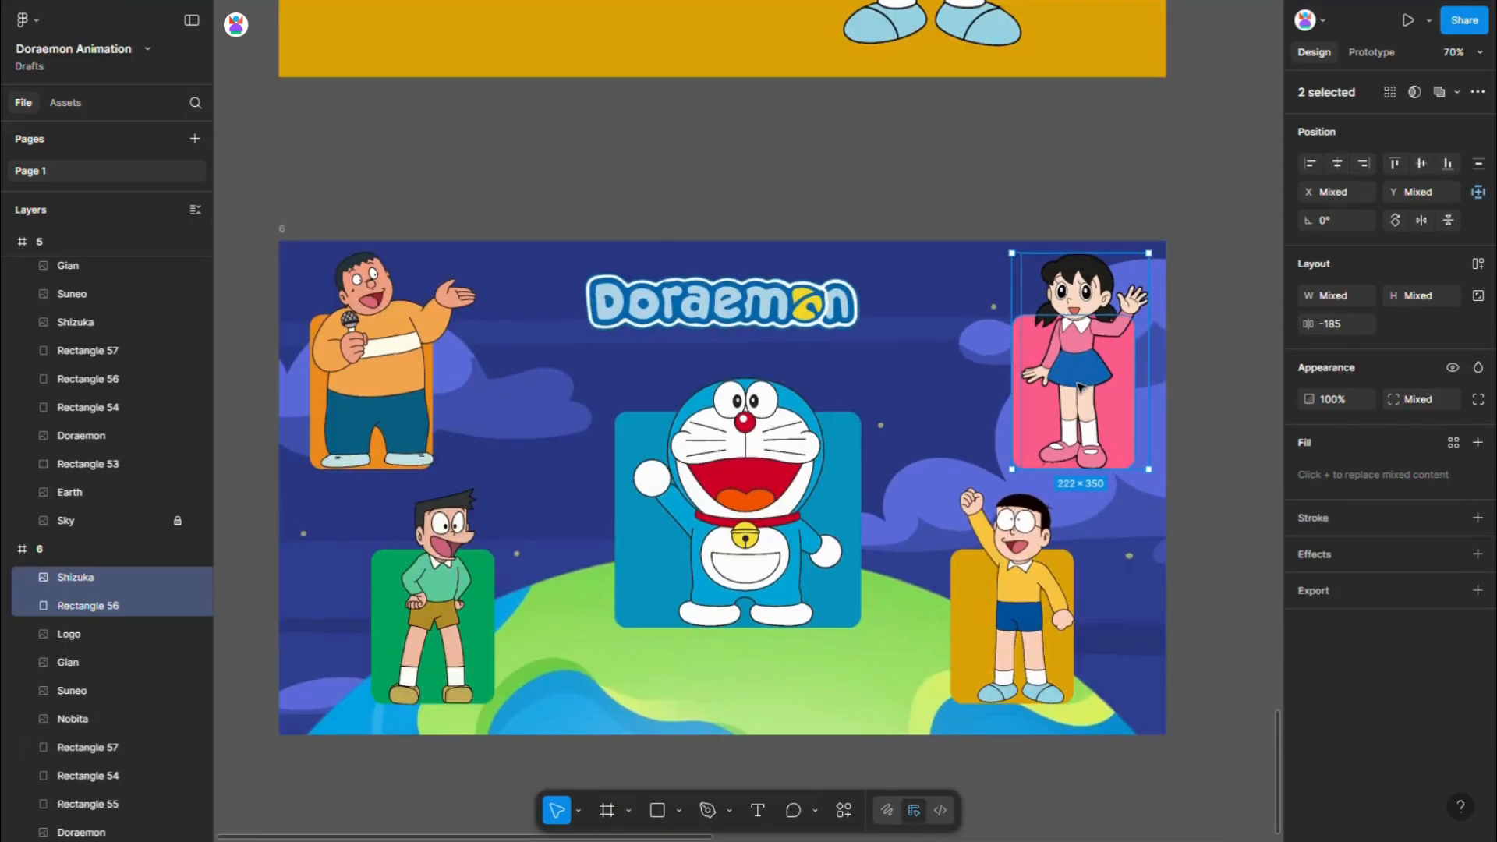
- Stretch the pink rectangle to fill frame 6 at 1440 × 800
left_click(1034, 389, "shift")
left_click_drag(1014, 393, 292, 402)
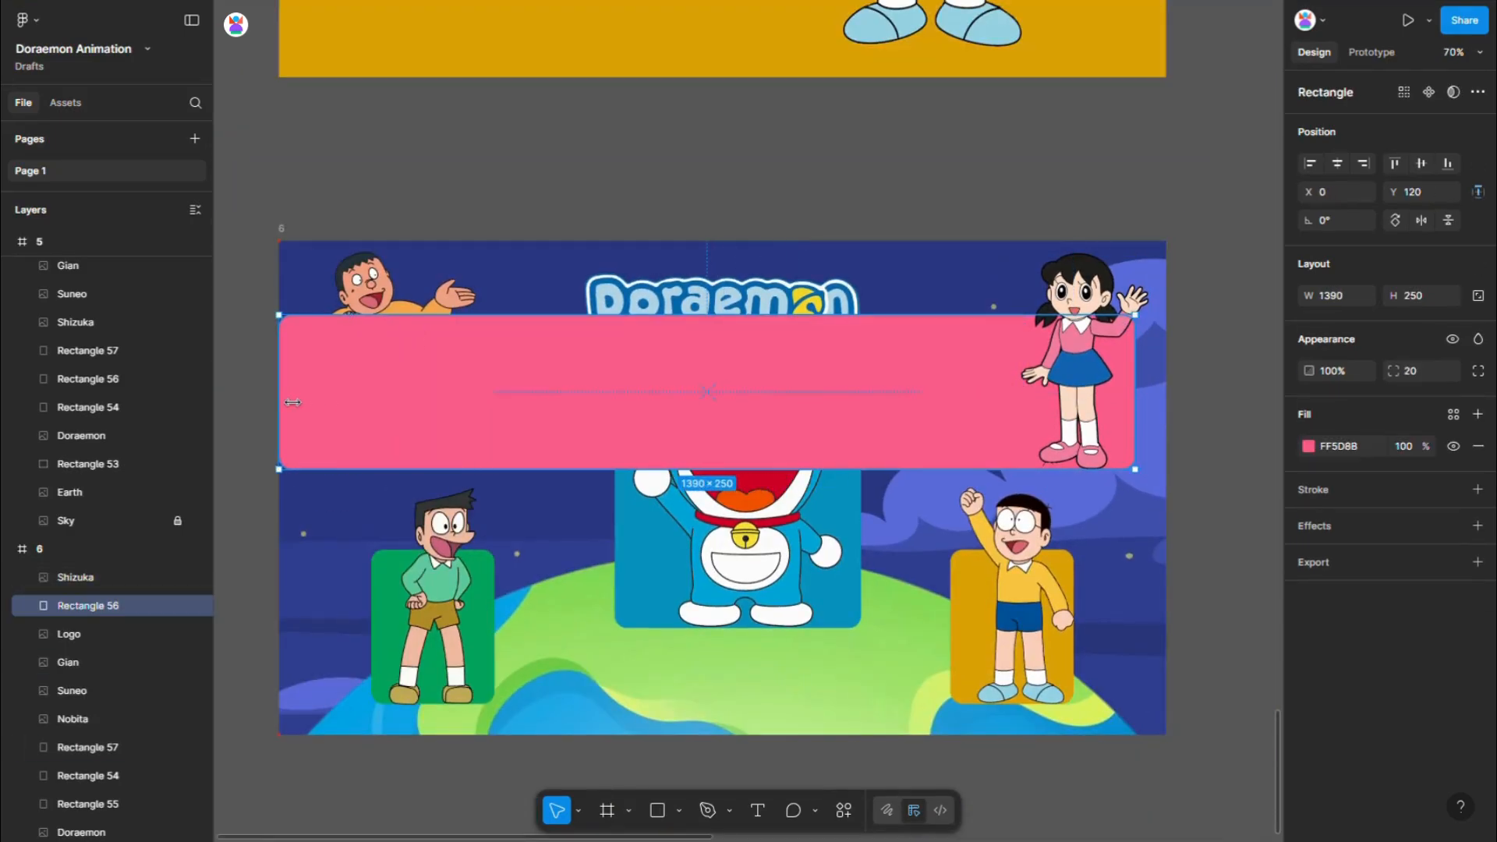
left_click_drag(764, 291, 772, 242)
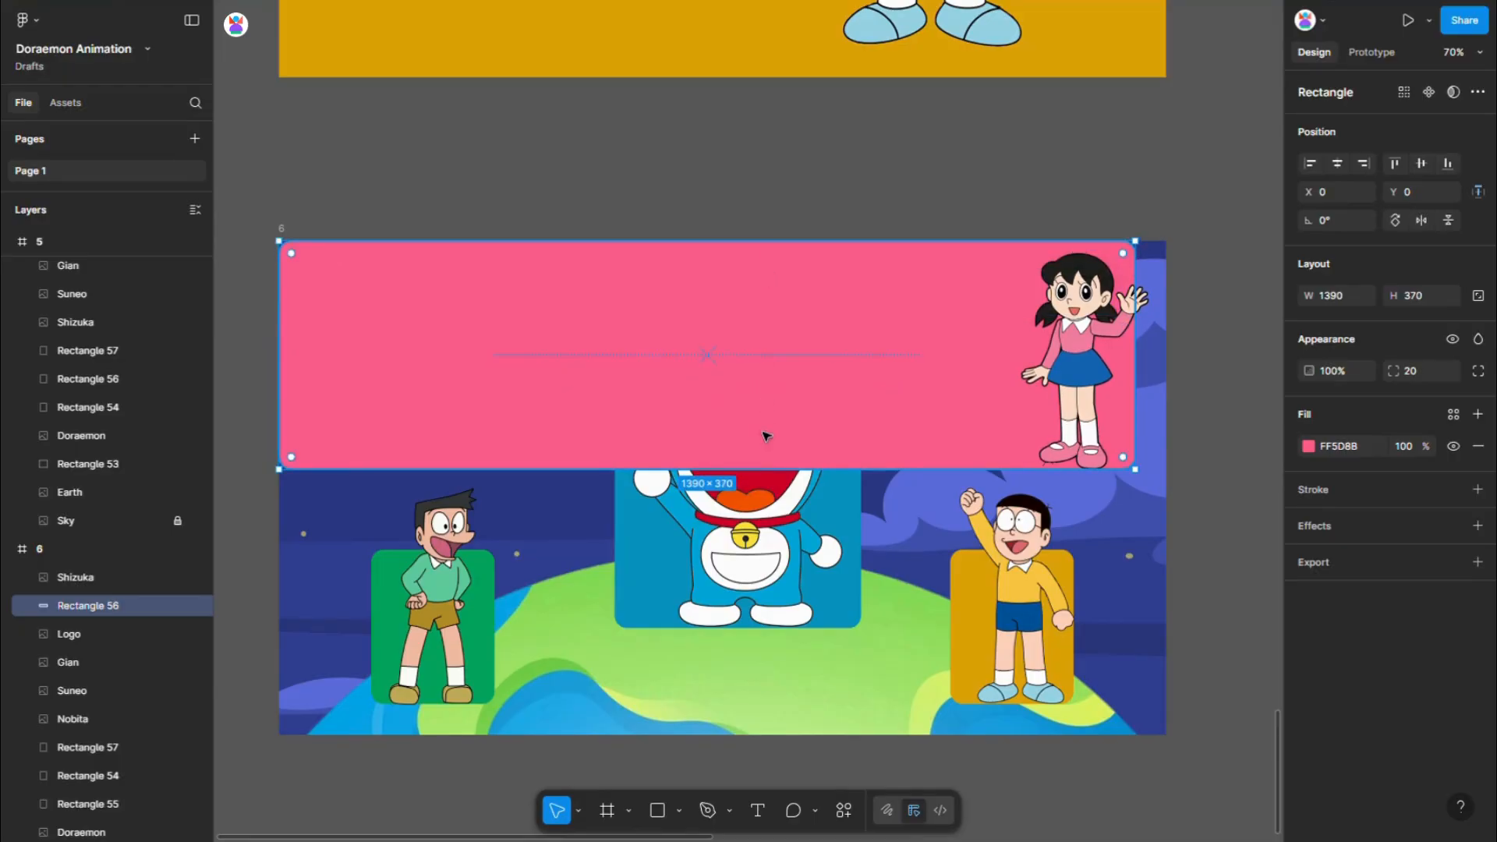
left_click_drag(783, 479, 790, 747)
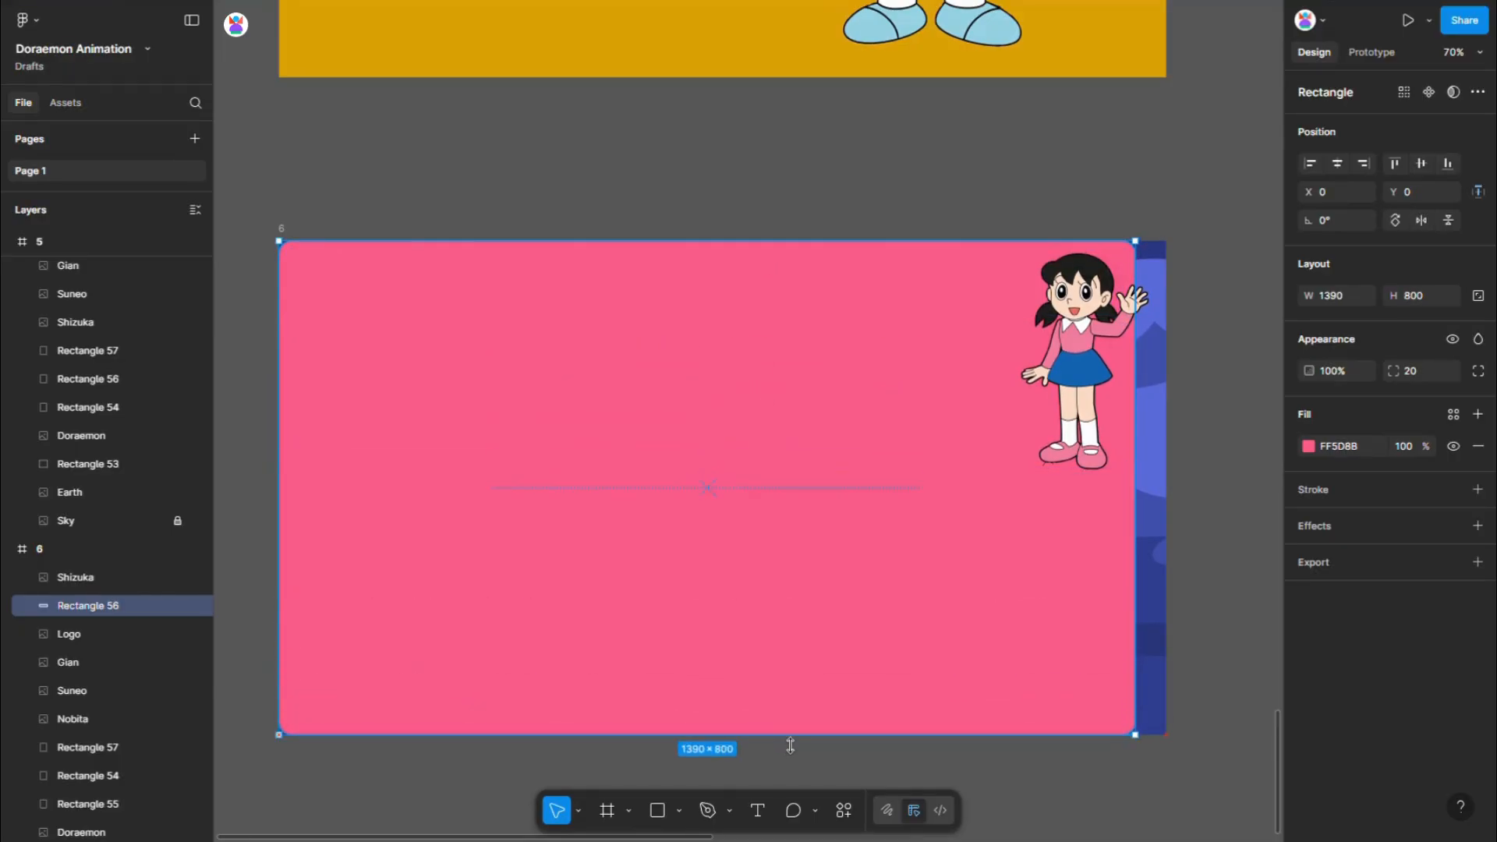
left_click_drag(1165, 509, 1168, 510)
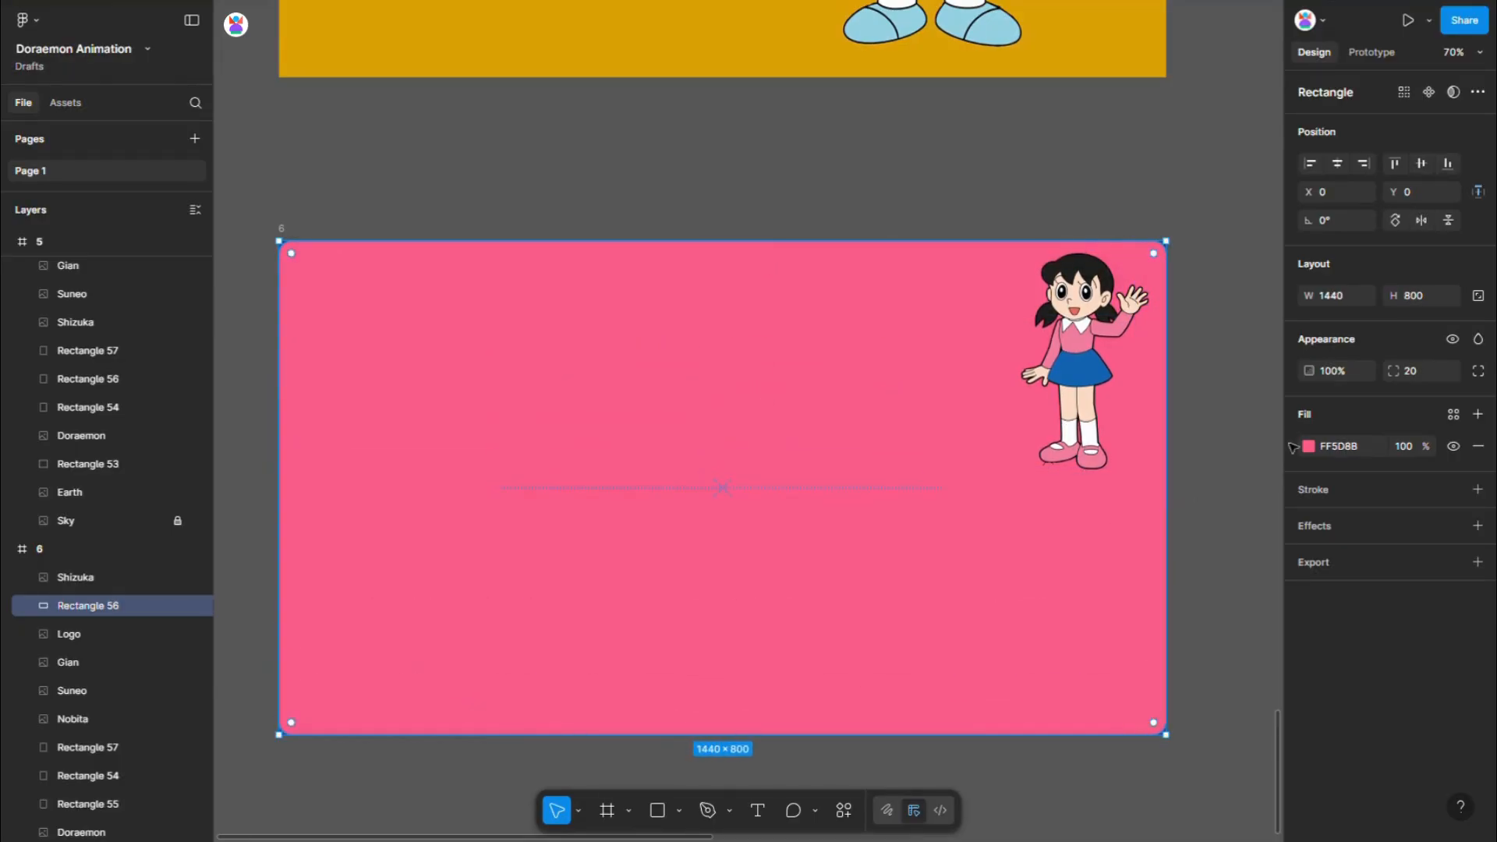
- Set the pink rectangle's corner radius to 0
left_click(1425, 371)
type("0")
key("Return")
left_click(1068, 383)
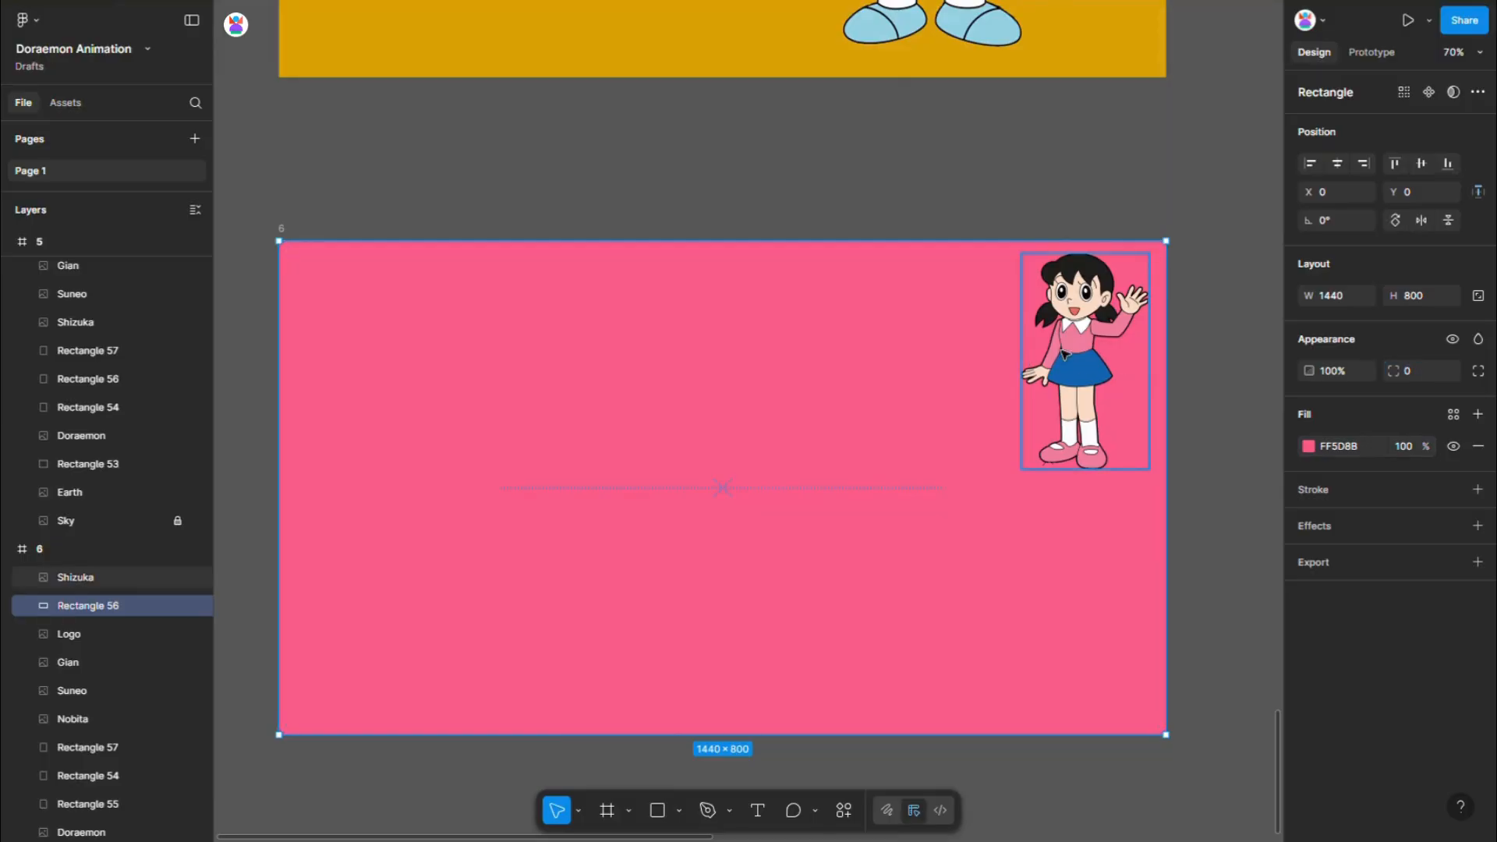
scroll(1066, 386, "down", 5)
key("Escape")
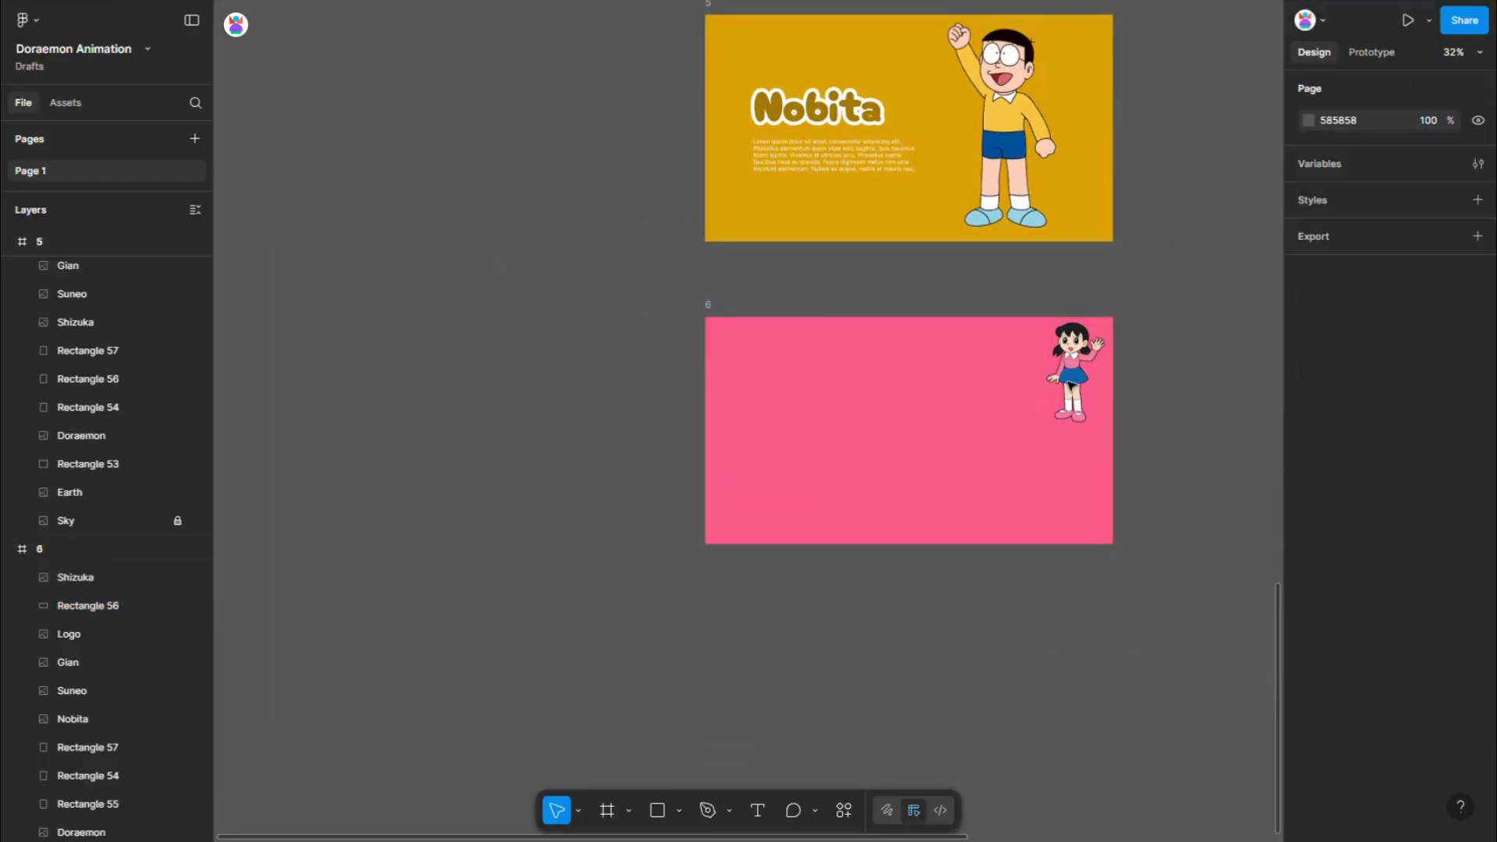
- Enlarge Shizuka to about 406 × 686 and move her inward to about X 902 in frame 6
left_click(1064, 383)
left_click_drag(1059, 390, 996, 474)
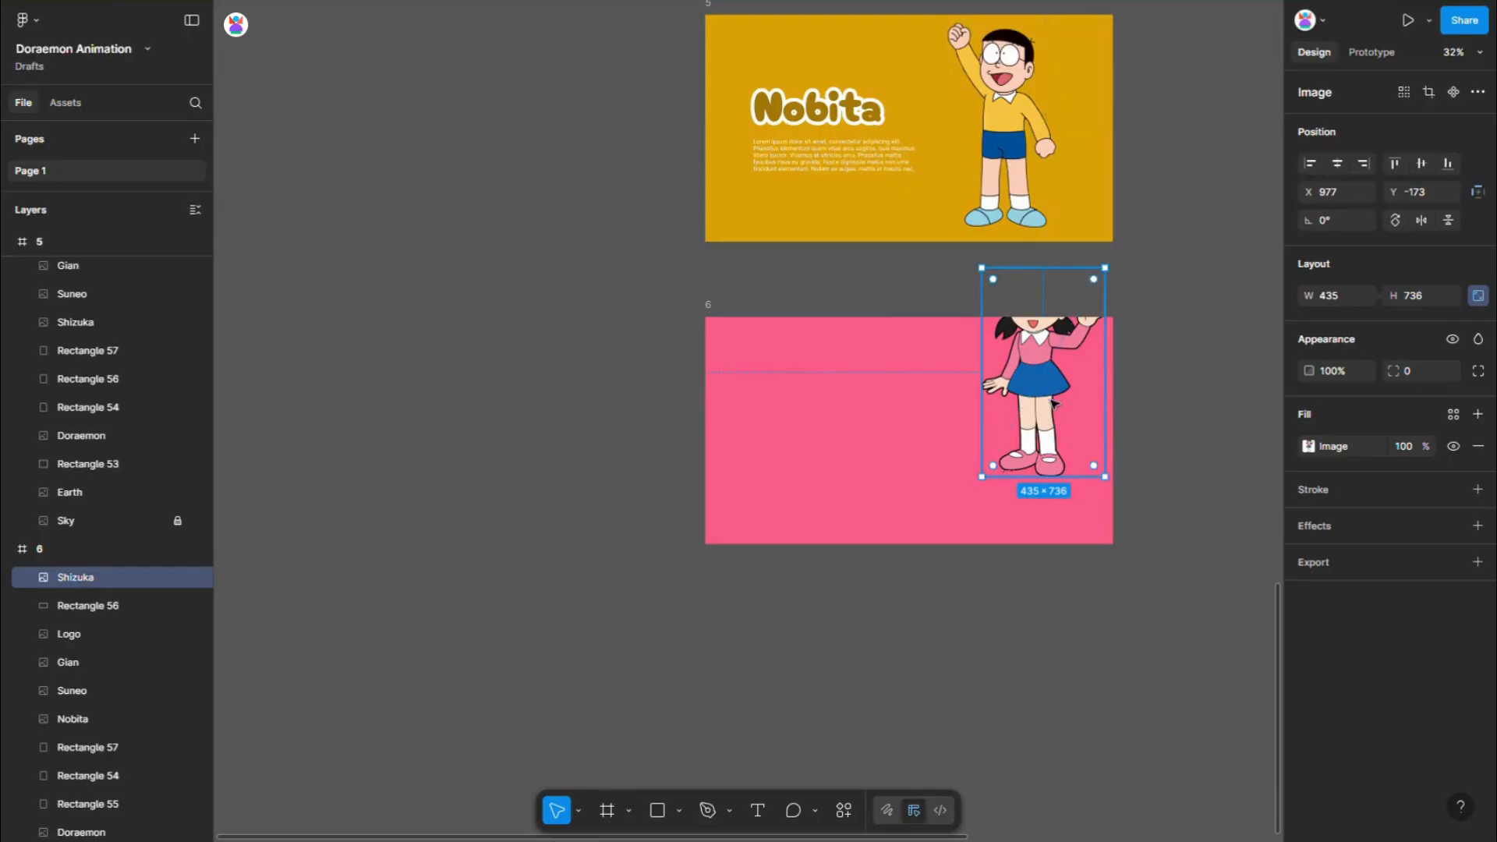
left_click_drag(1052, 403, 988, 420)
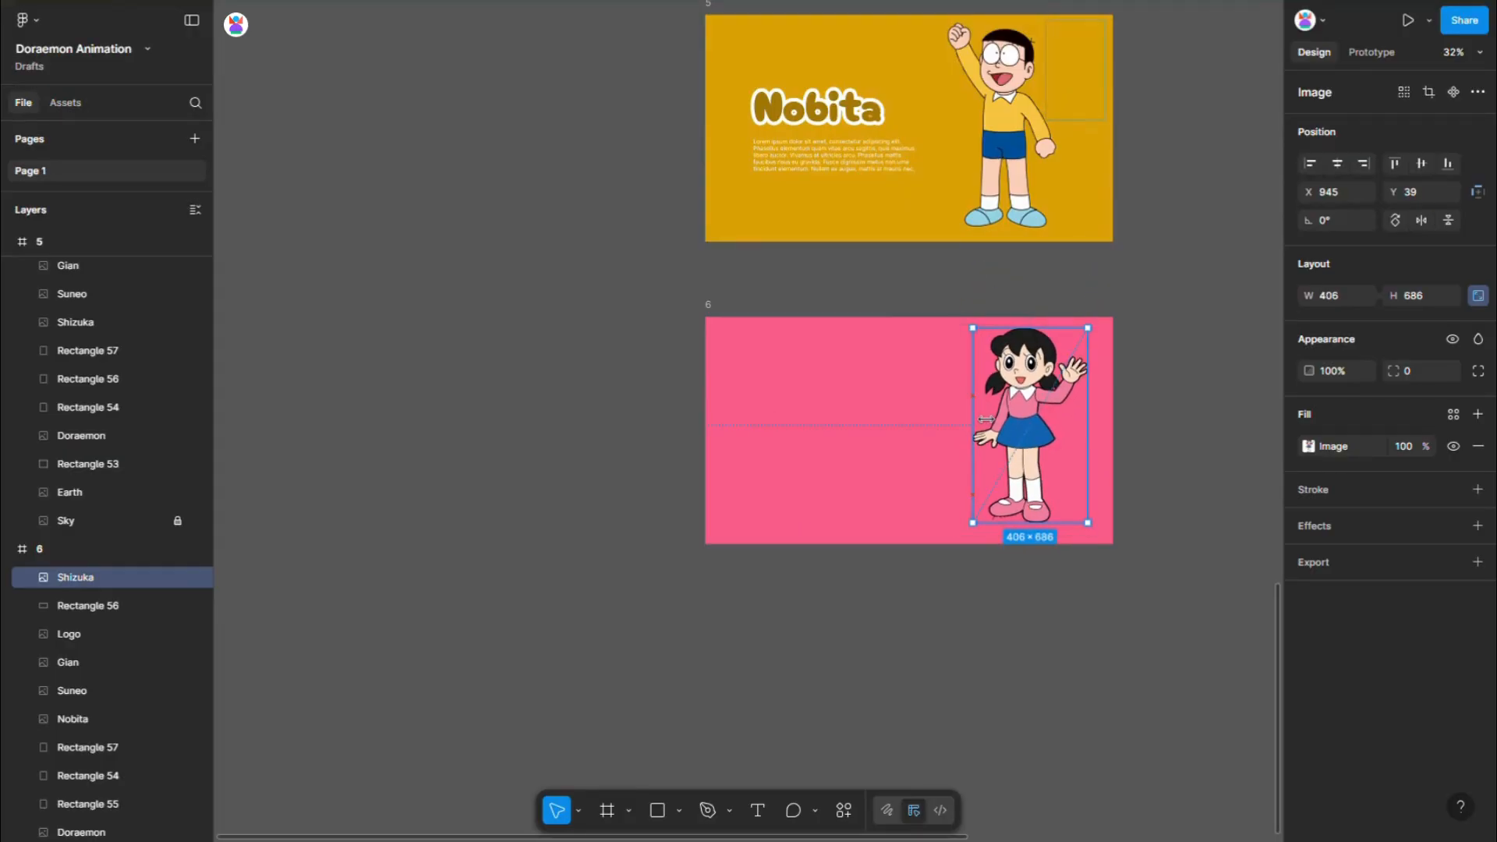
left_click(1421, 163)
- Duplicate the Nobita text block beside frame 6 and replace the copy's title with Shizuka, copied from the character's layer name
left_click(837, 131)
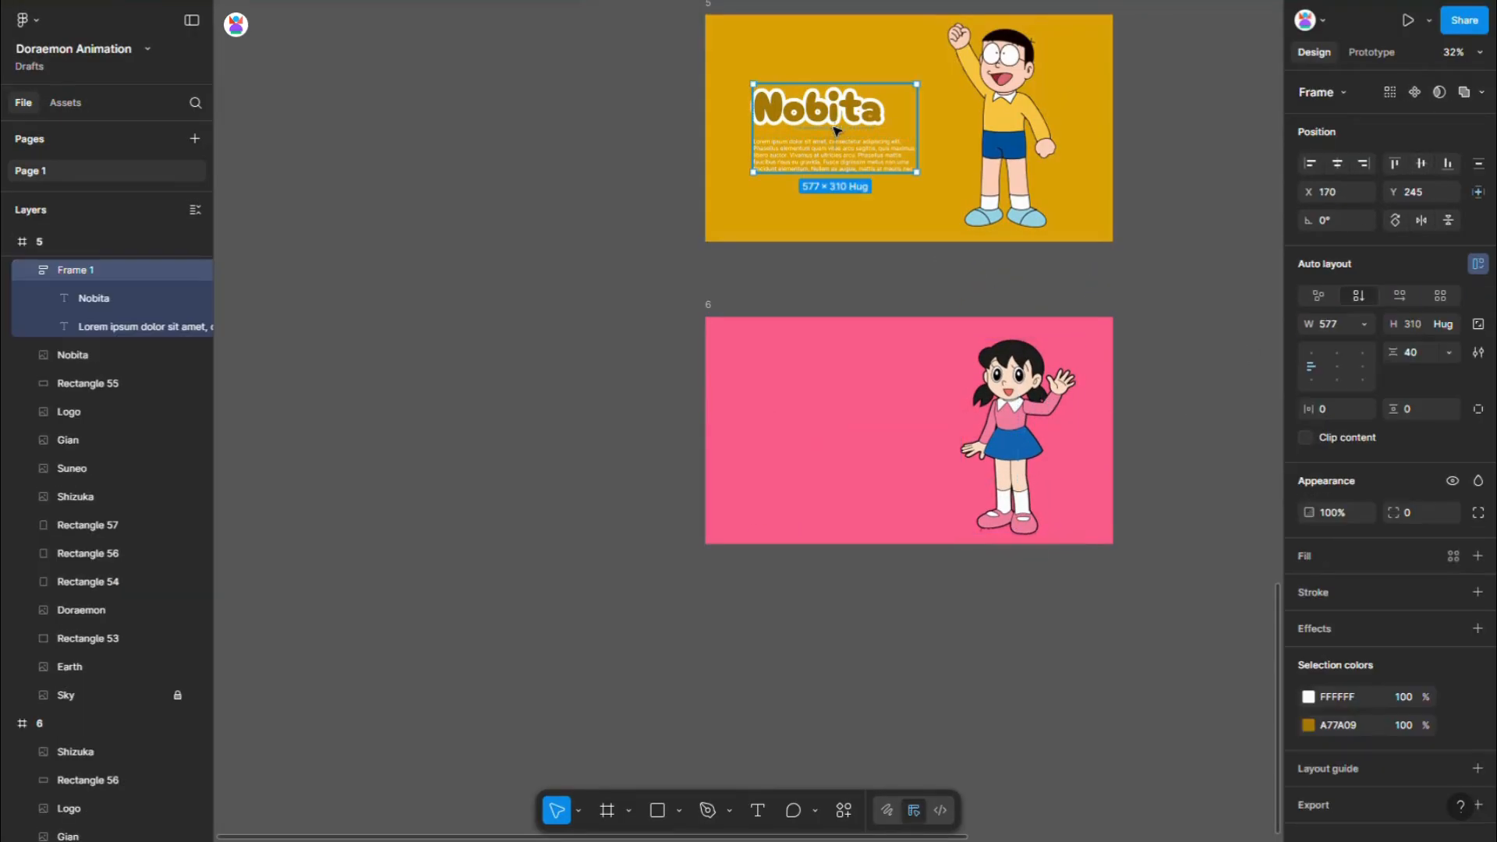
left_click_drag(836, 130, 581, 339)
left_click(101, 780)
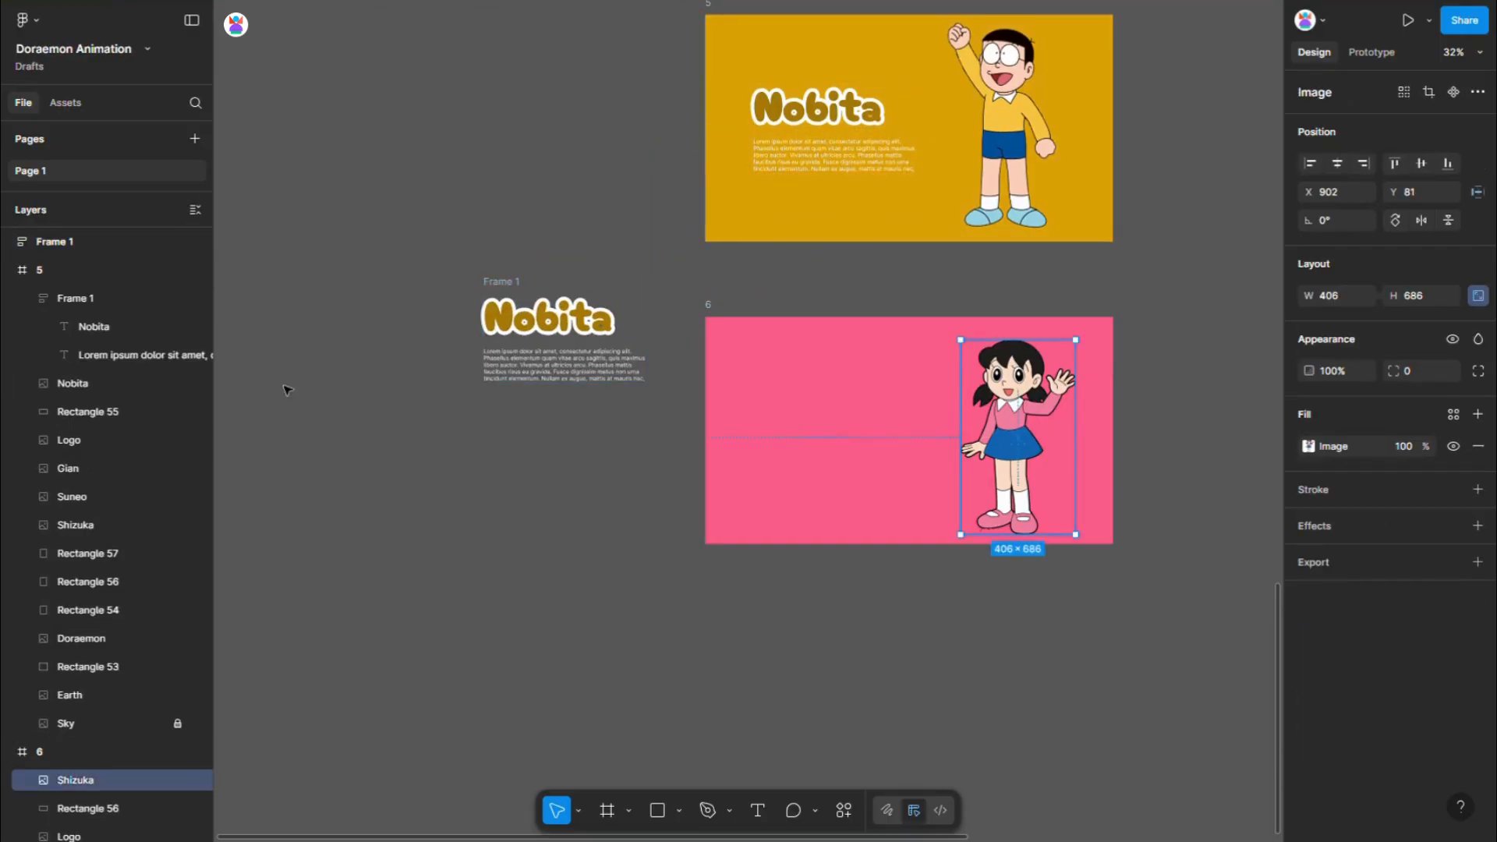
double_click(92, 780)
key("ctrl+c")
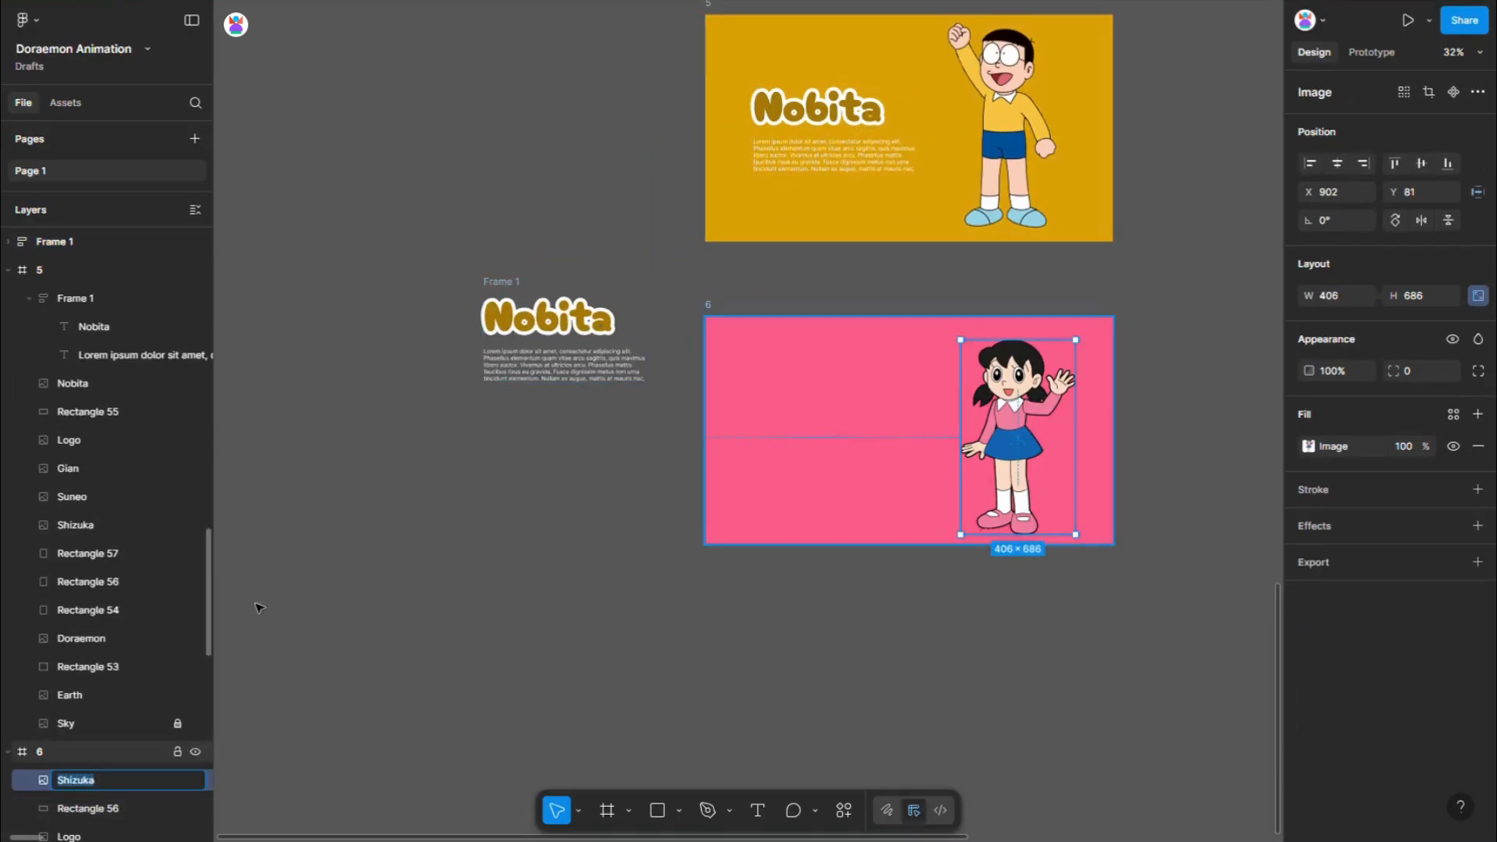
double_click(550, 318)
key("ctrl+v")
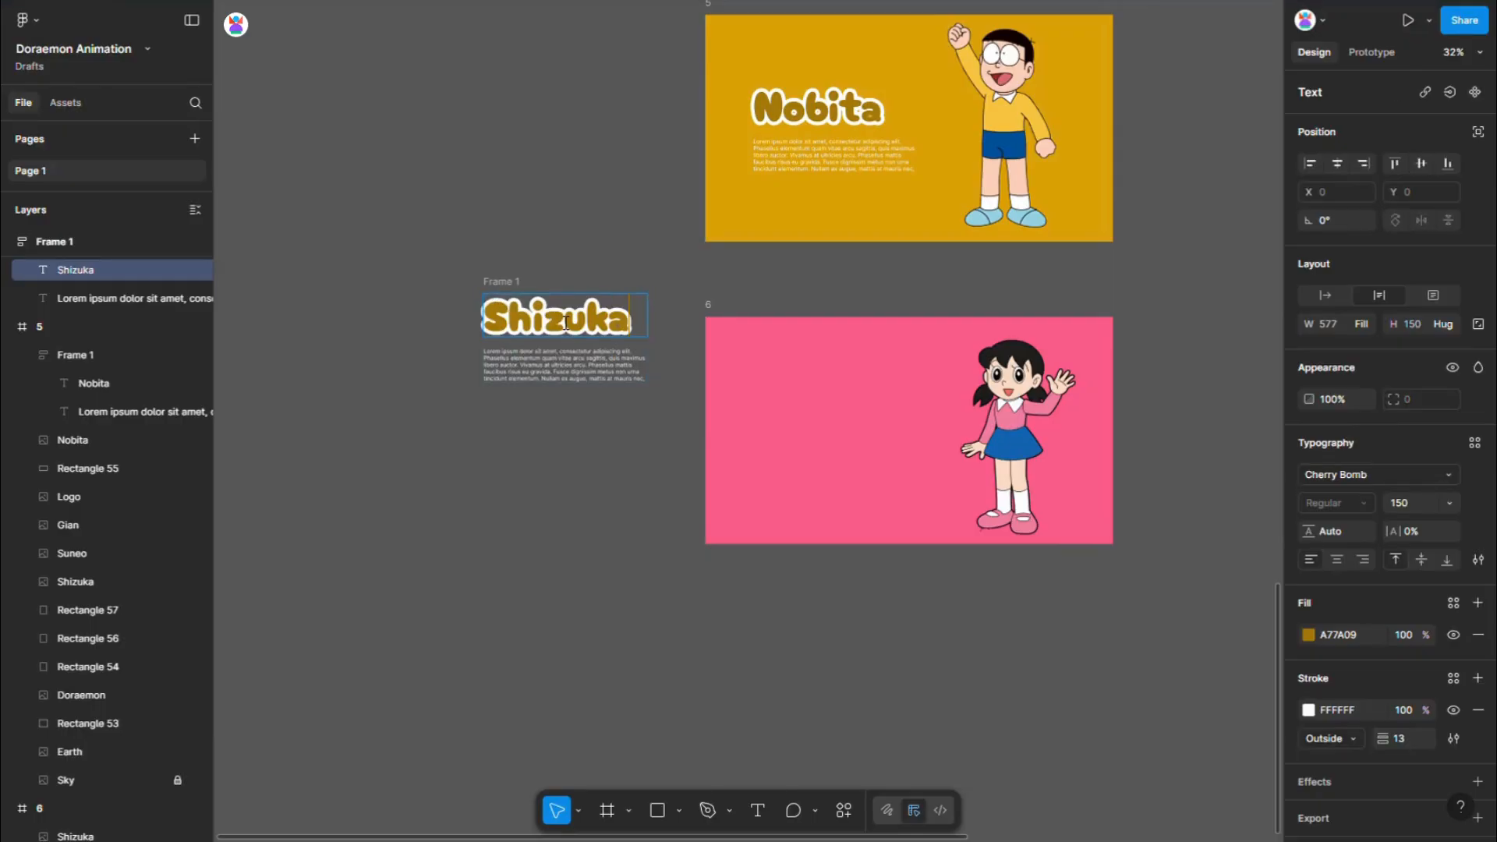
key("Escape")
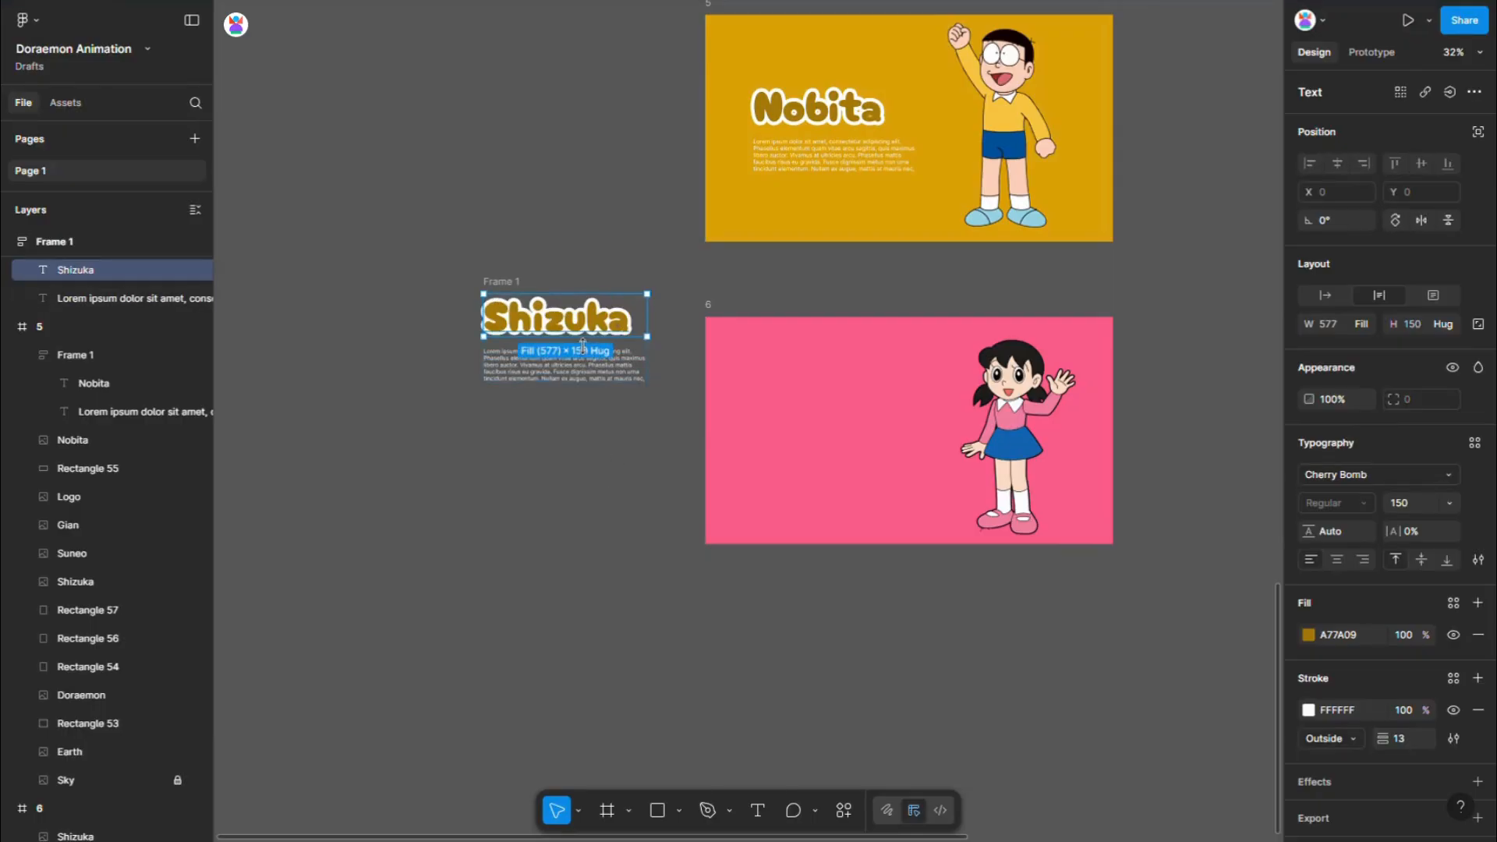
- Recolour the Shizuka title with the blue 1264B0 sampled from her skirt
left_click(1308, 634)
left_click(1098, 668)
left_click(1028, 448)
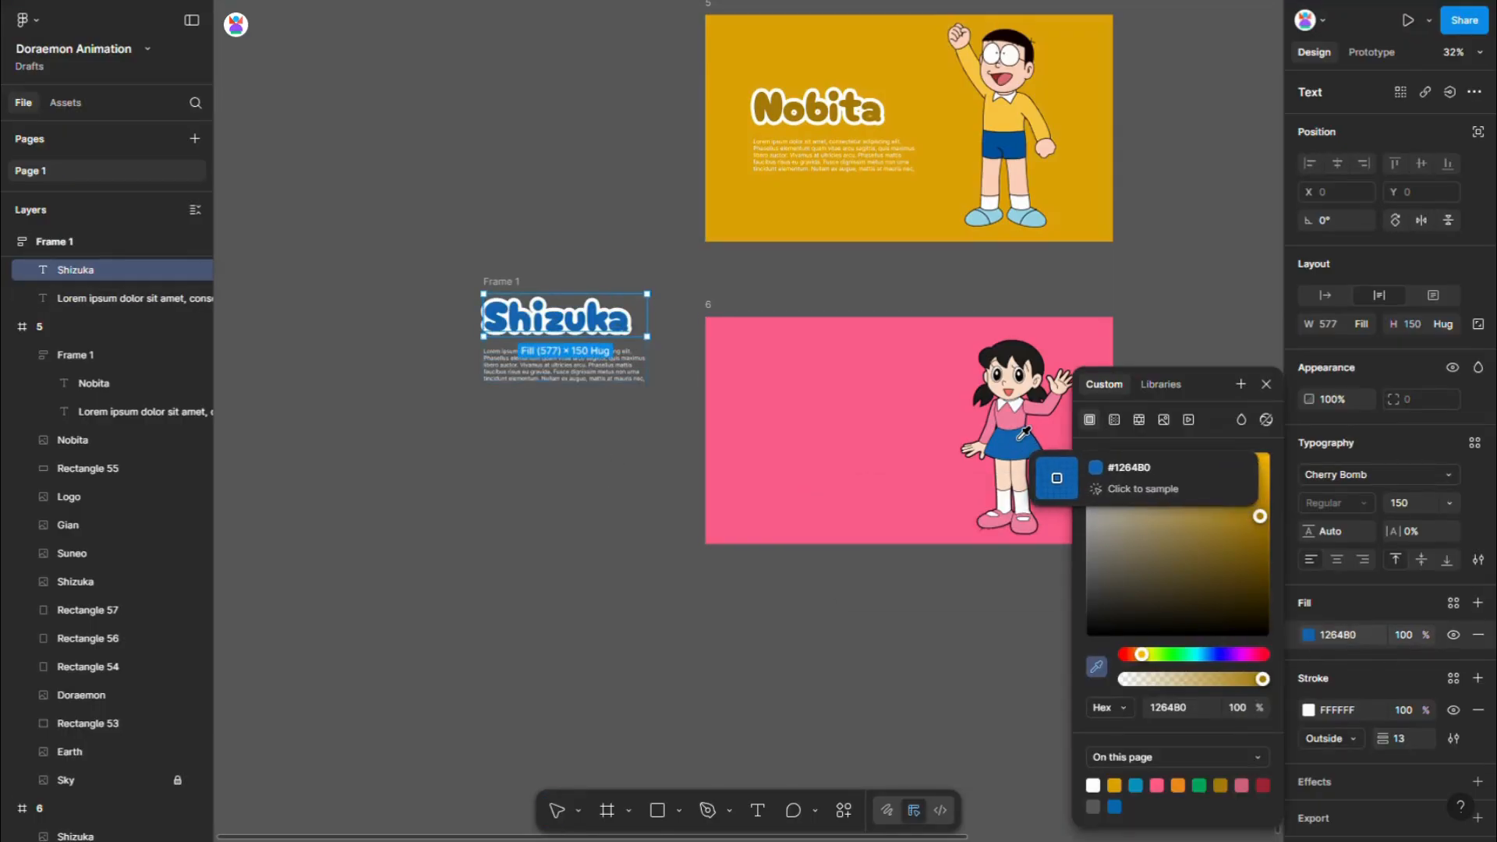
left_click(564, 234)
- Move the Shizuka text block into frame 6, centre it vertically and shift it to X 170
left_click_drag(511, 291, 779, 411)
left_click(1422, 164)
left_click(1422, 164)
key("alt")
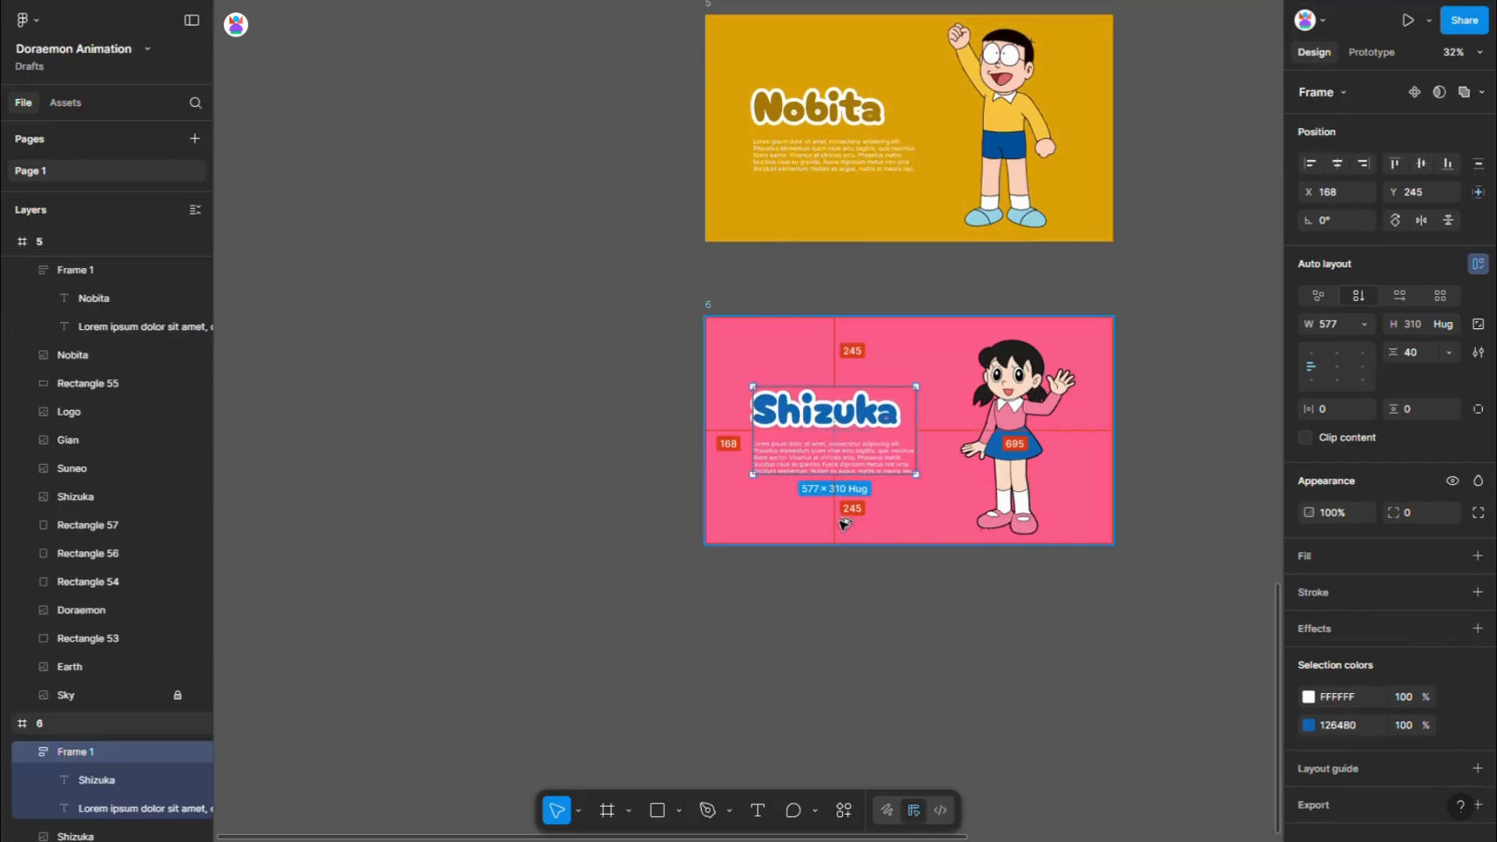
key("Right")
key("Right")
- Centre the Shizuka image vertically in frame 6 at Y 57
left_click(969, 450)
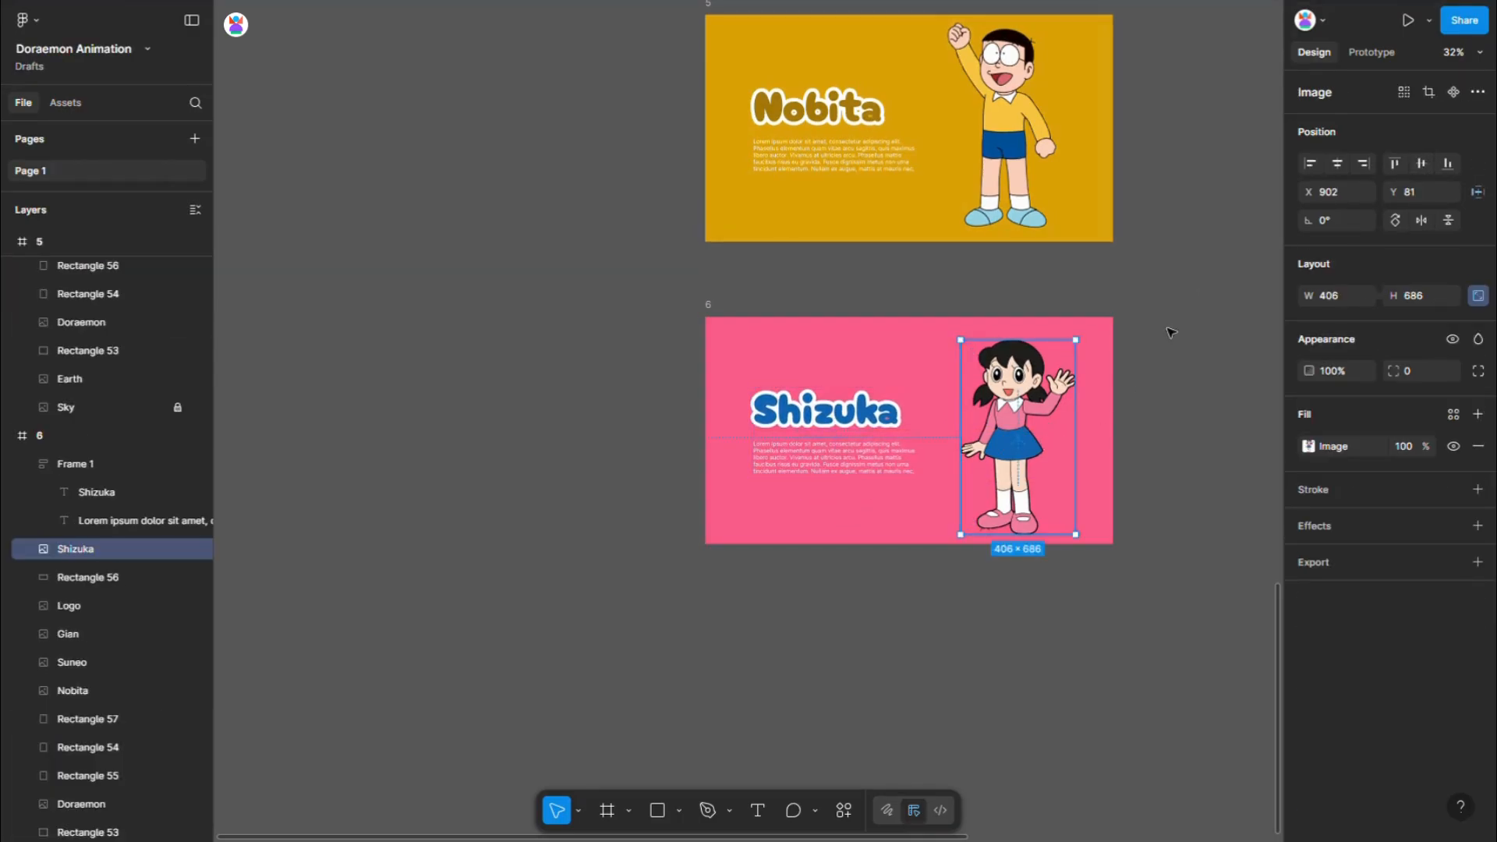
scroll(983, 546, "down", 6)
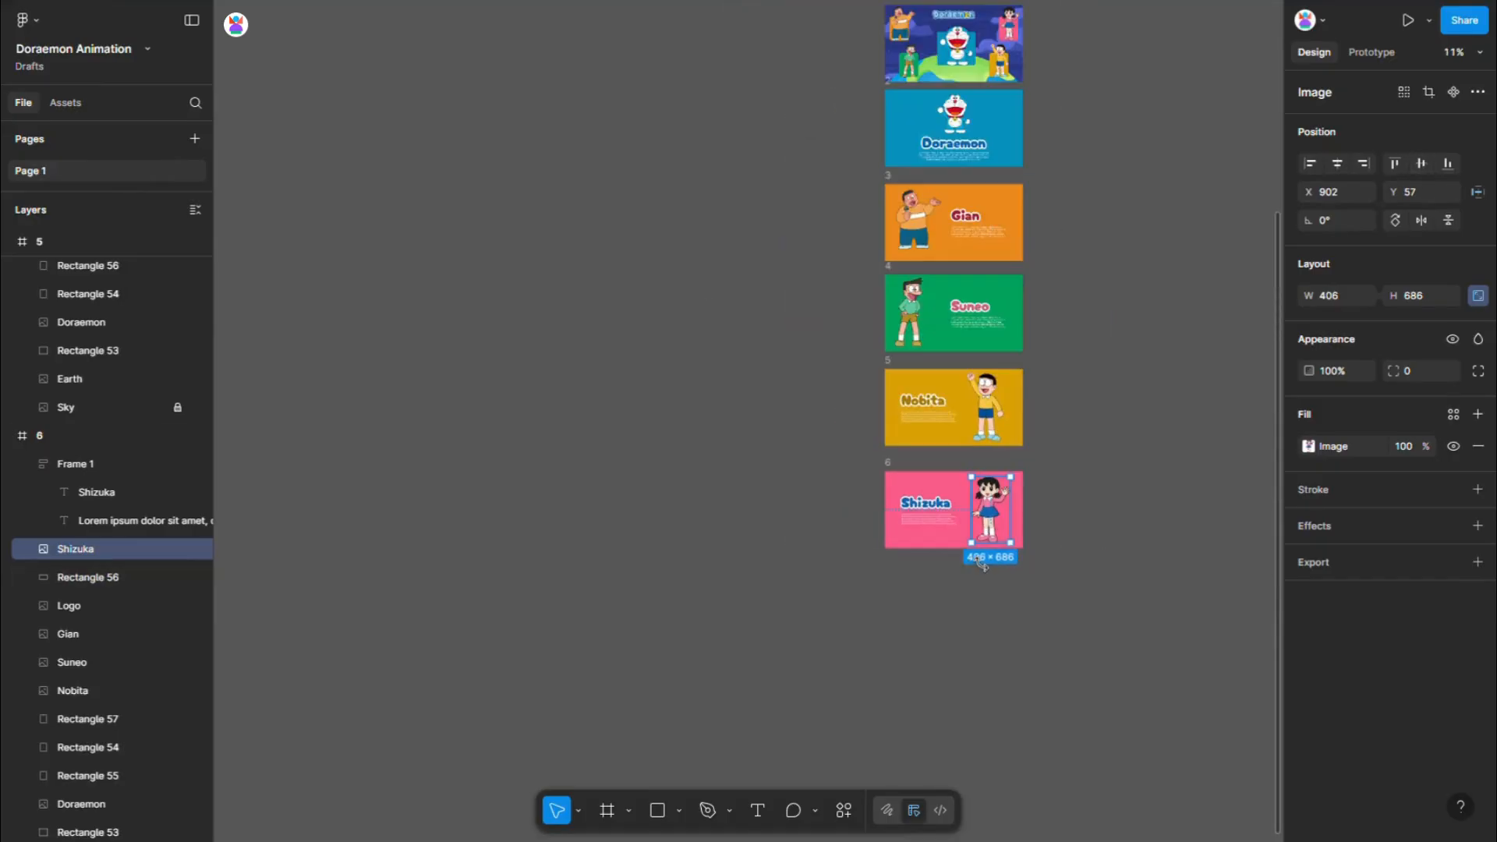
left_click(1155, 348)
- Link Doraemon in frame 1 to frame 2 with an on-click Navigate to interaction using Smart animate
scroll(1155, 347, "up", 1)
left_click(1376, 53)
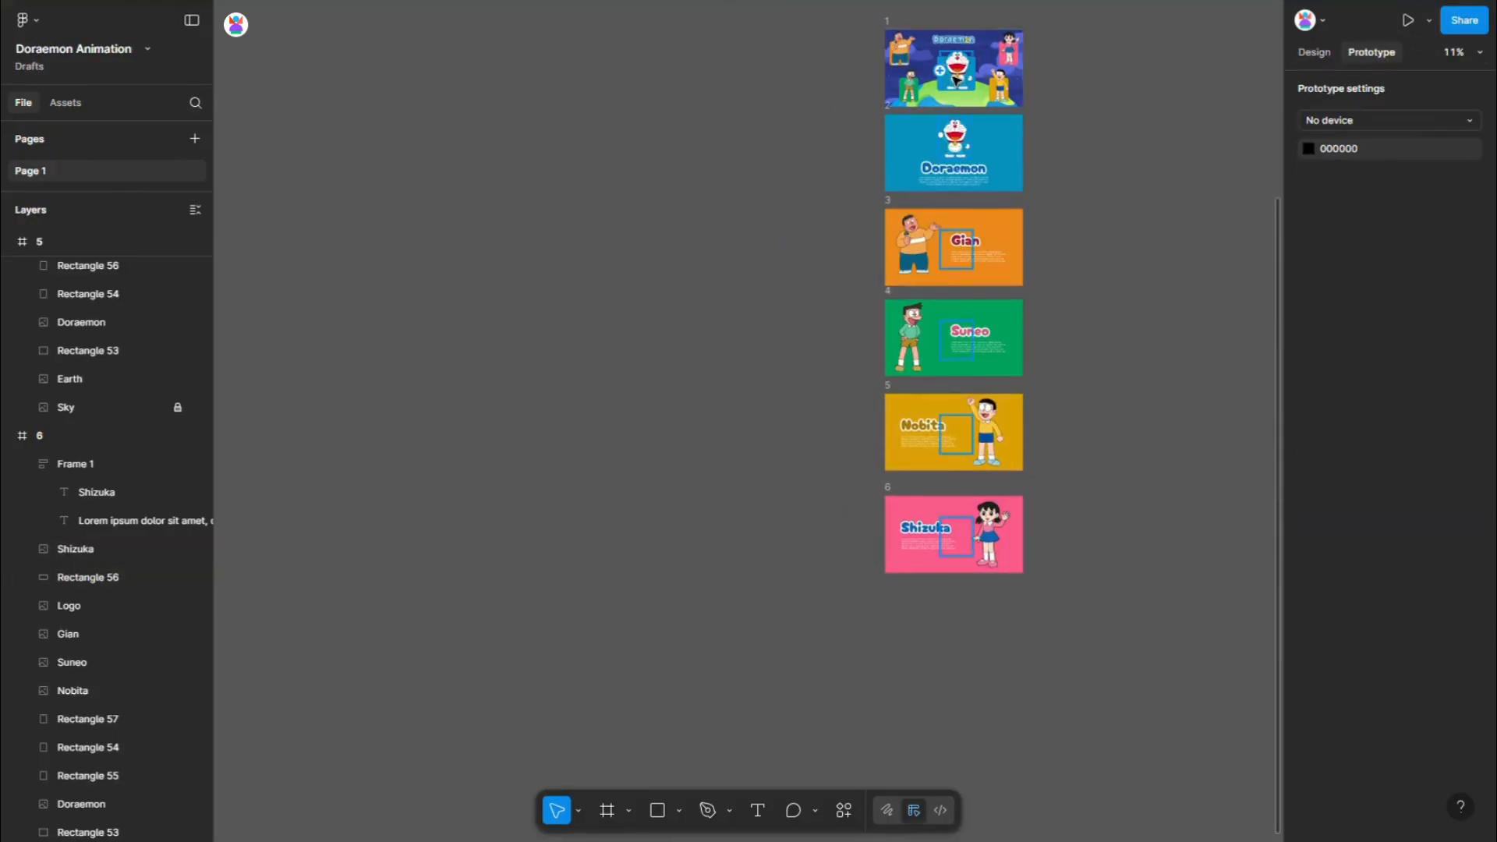
left_click(958, 86)
left_click_drag(960, 134, 959, 136)
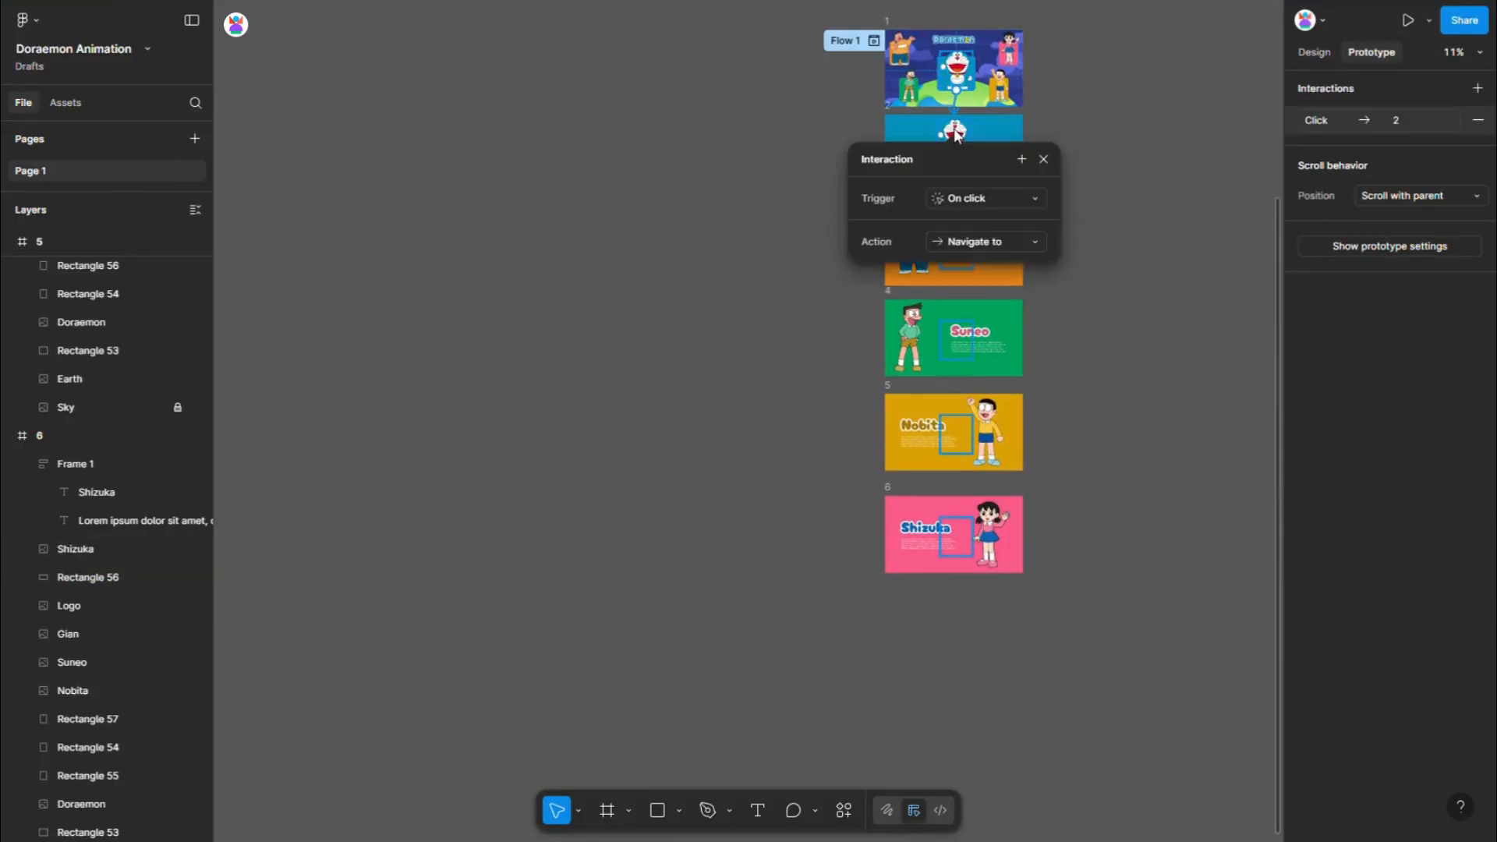
left_click(976, 312)
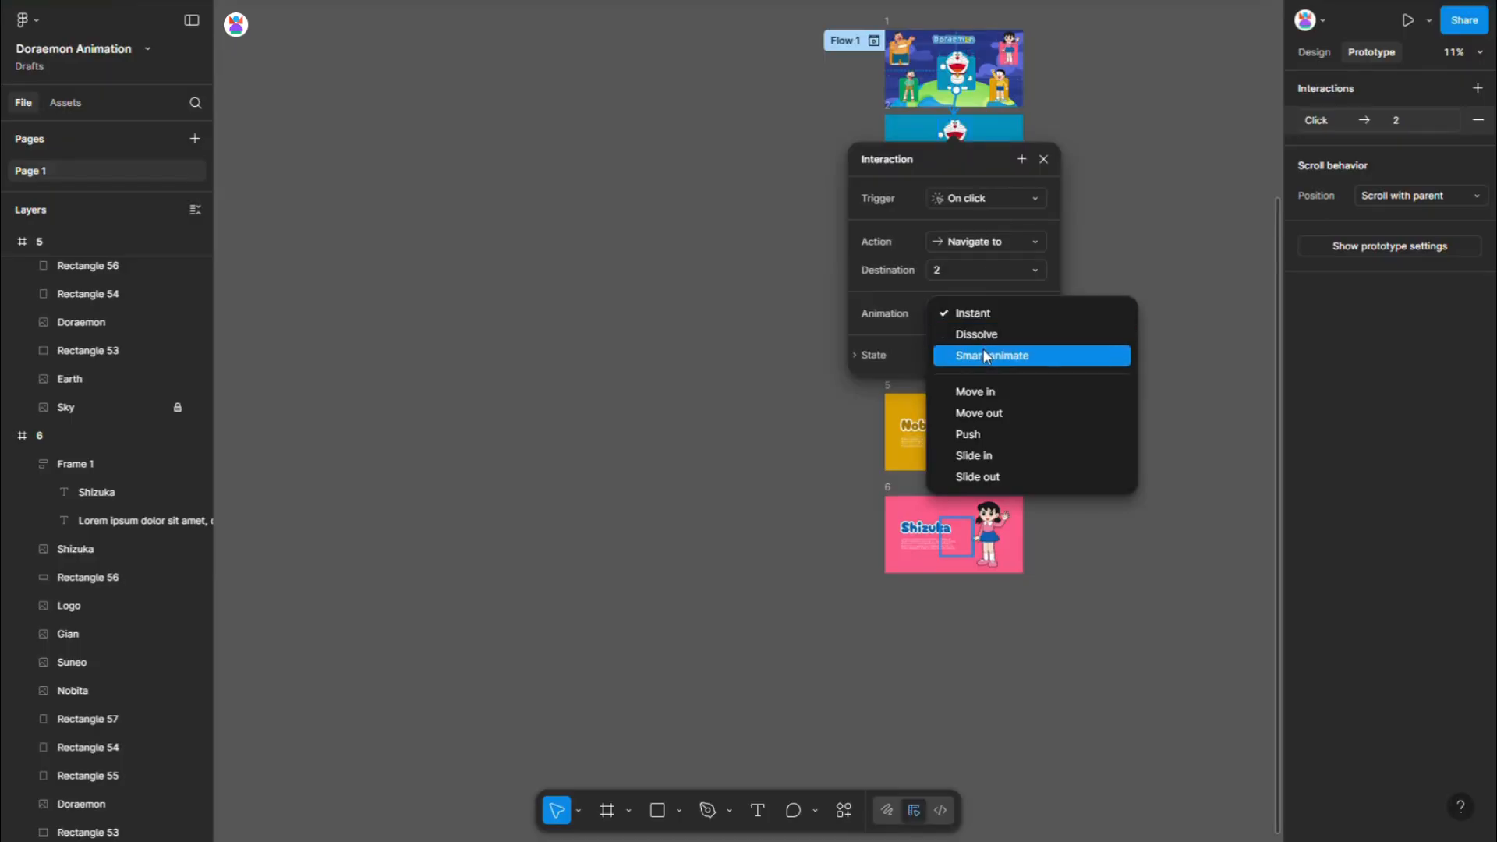
left_click(983, 348)
left_click(1134, 315)
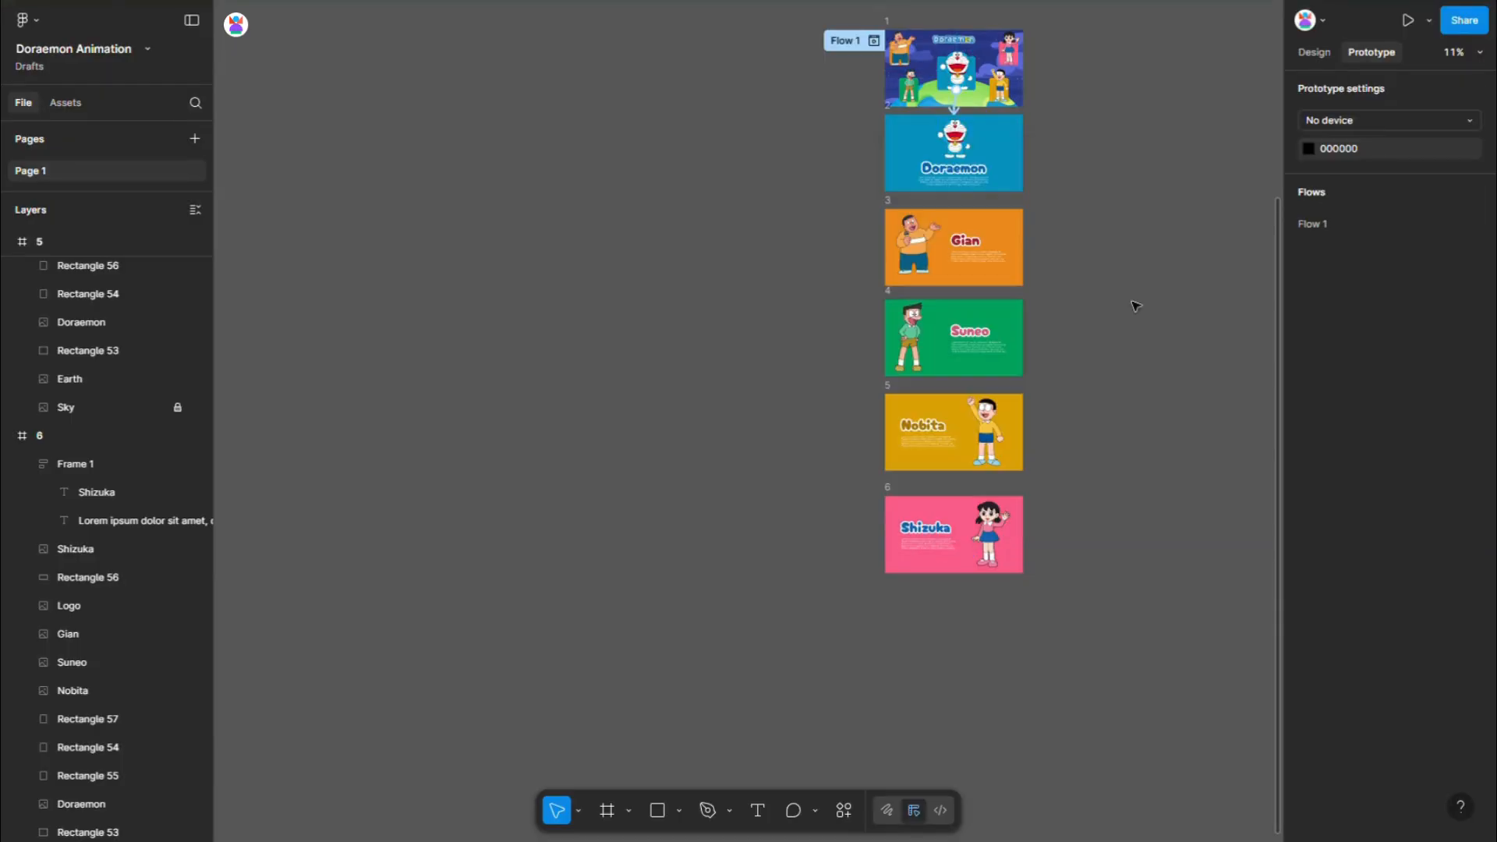
- Link Doraemon in frame 2 back to frame 1 with a prototype connection
left_click(956, 139)
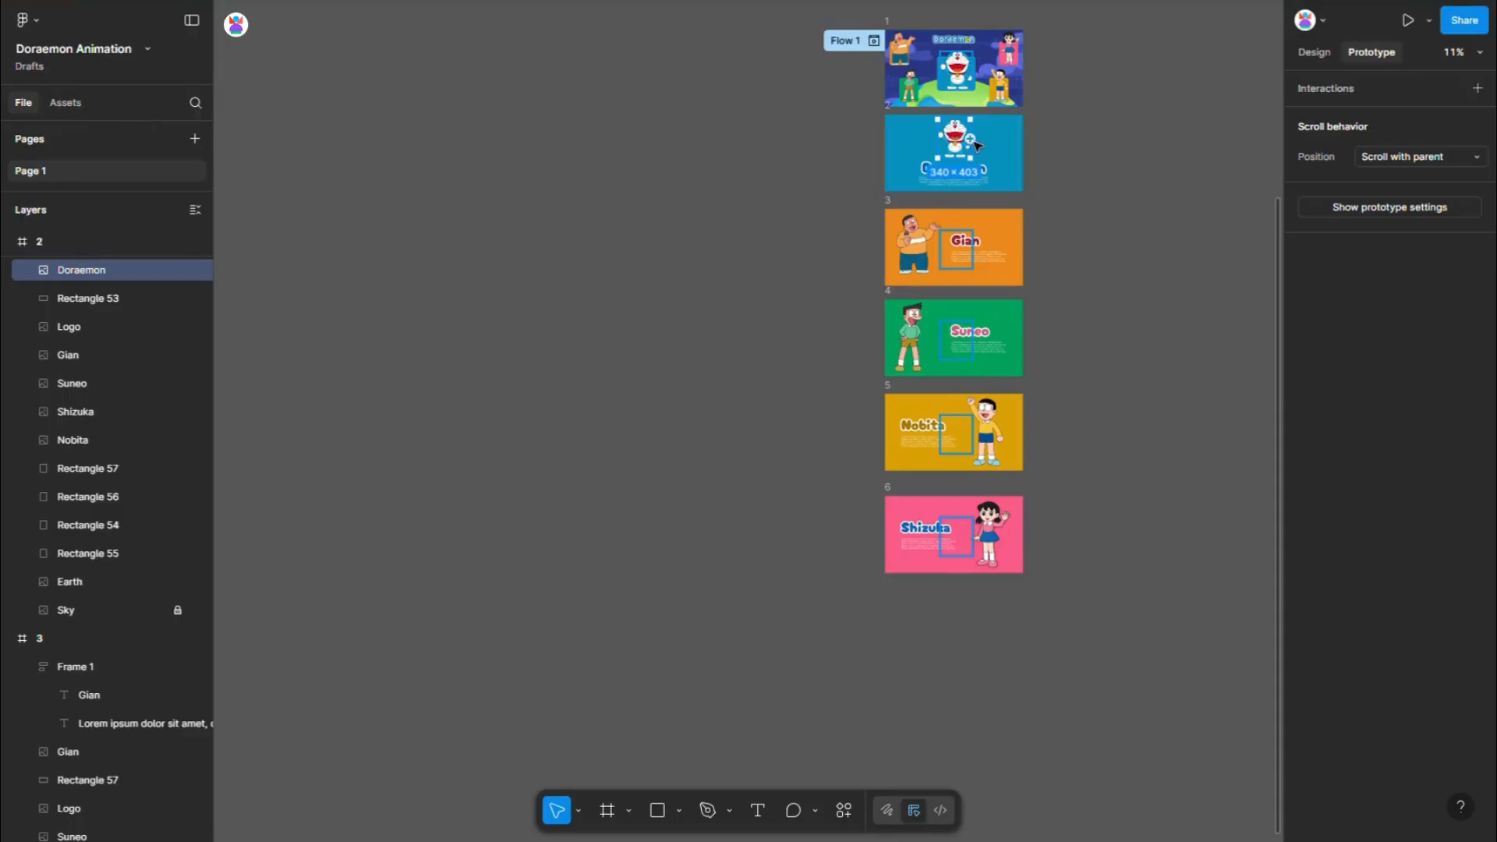
left_click_drag(973, 141, 989, 84)
left_click(1135, 164)
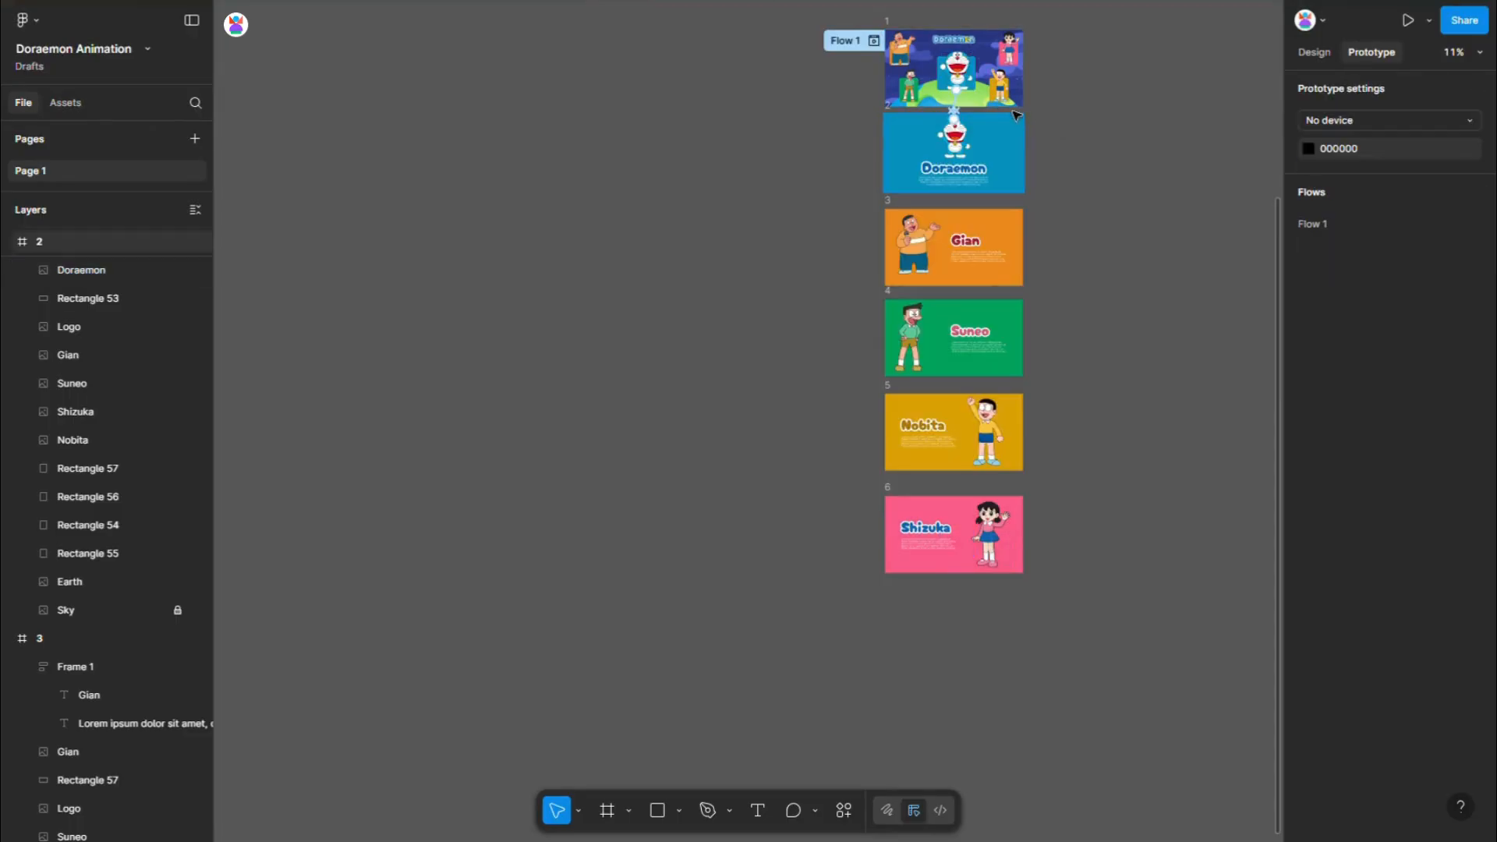
- Link Gian in frame 1 to frame 3, and Gian in frame 3 back to frame 1
left_click(897, 52)
left_click_drag(889, 48, 916, 236)
left_click(918, 226)
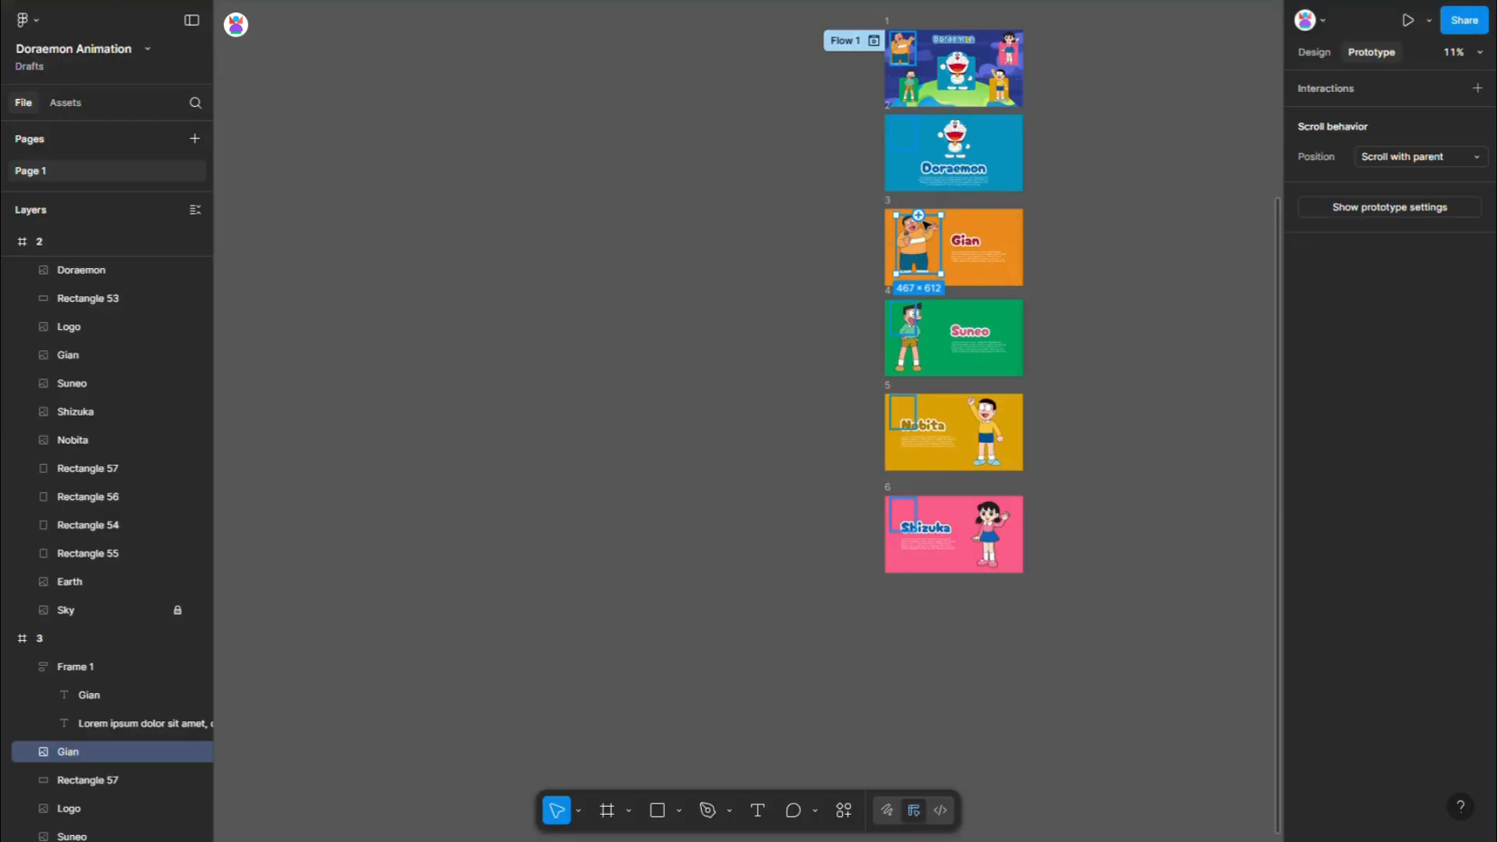
left_click_drag(1039, 241, 923, 314)
- Link Suneo in frame 1 to frame 4 on click with Smart animate, and Suneo in frame 4 back to frame 1
left_click(917, 99)
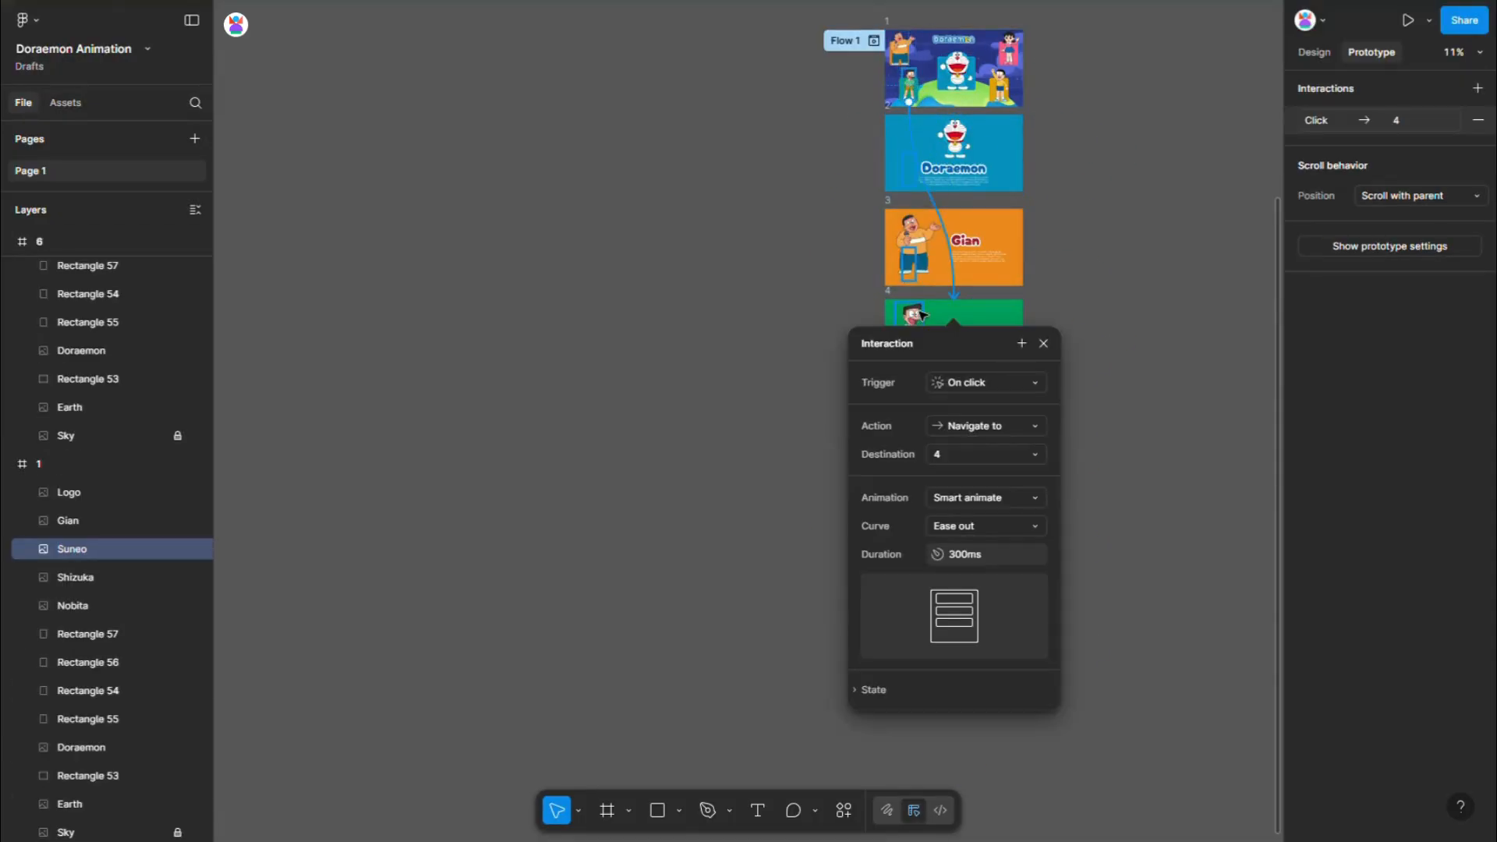
left_click(921, 309)
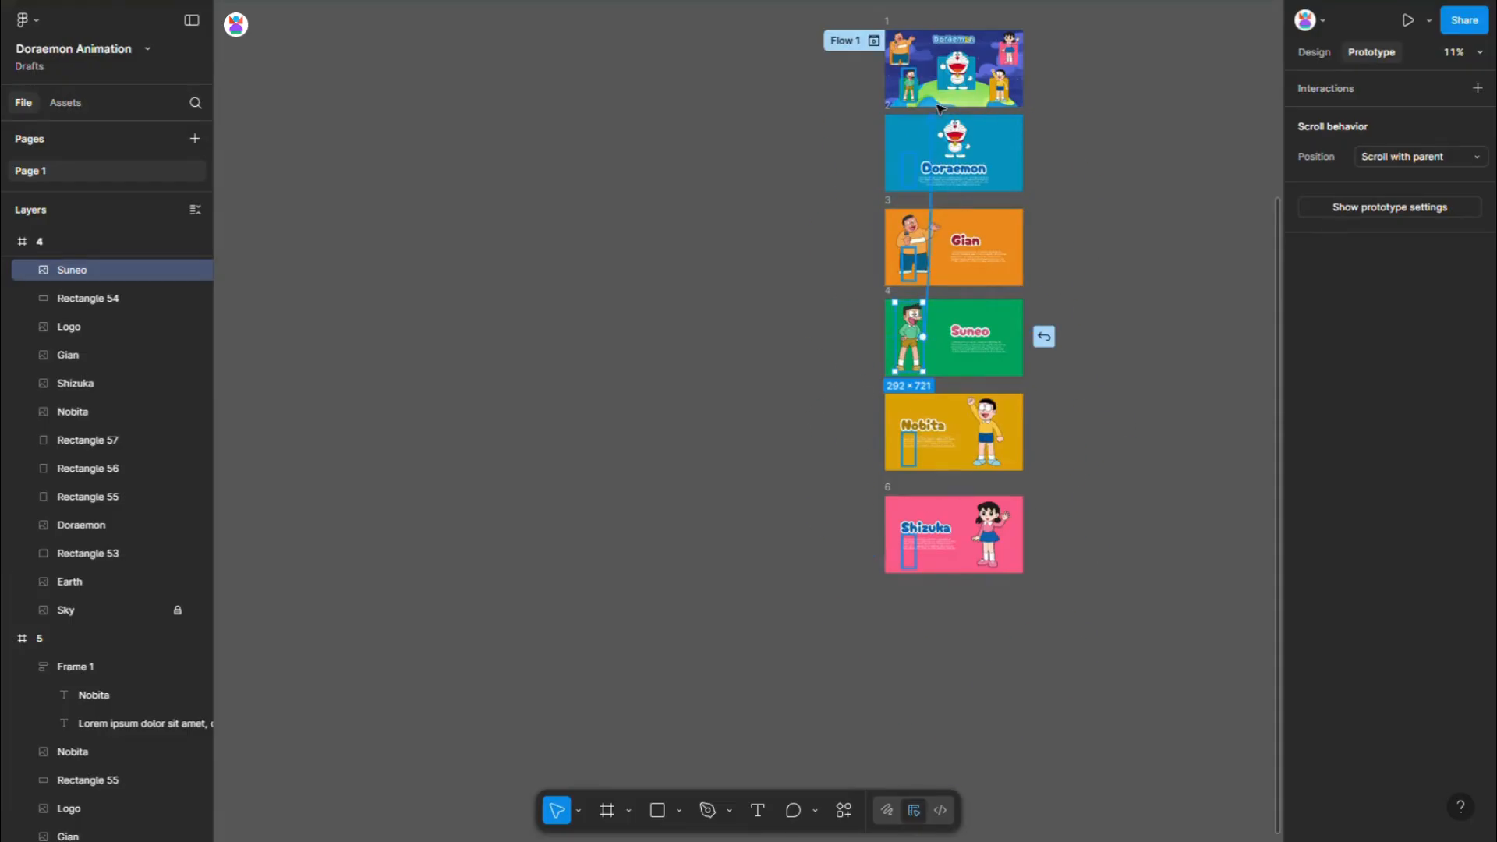
left_click_drag(941, 108, 988, 209)
- Link Nobita in frame 1 to frame 5, and Nobita in frame 5 back to frame 1
left_click(1006, 88)
left_click(1002, 411)
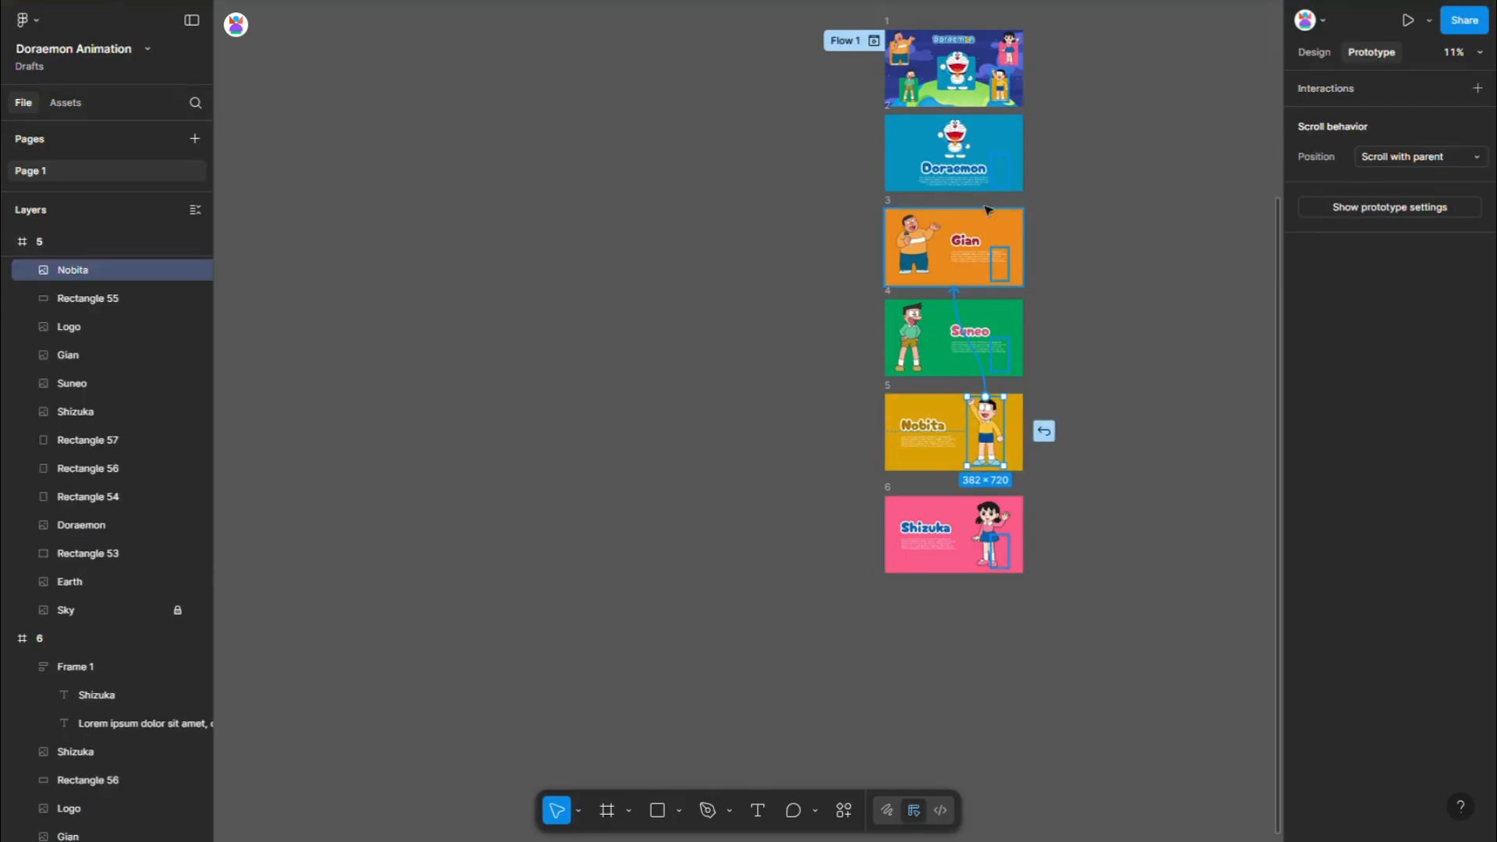
left_click_drag(976, 98, 975, 99)
- Link Shizuka in frame 1 to frame 6 and Shizuka in frame 6 back to frame 1, both on click with Smart animate
left_click(1007, 53)
left_click_drag(1001, 48, 940, 515)
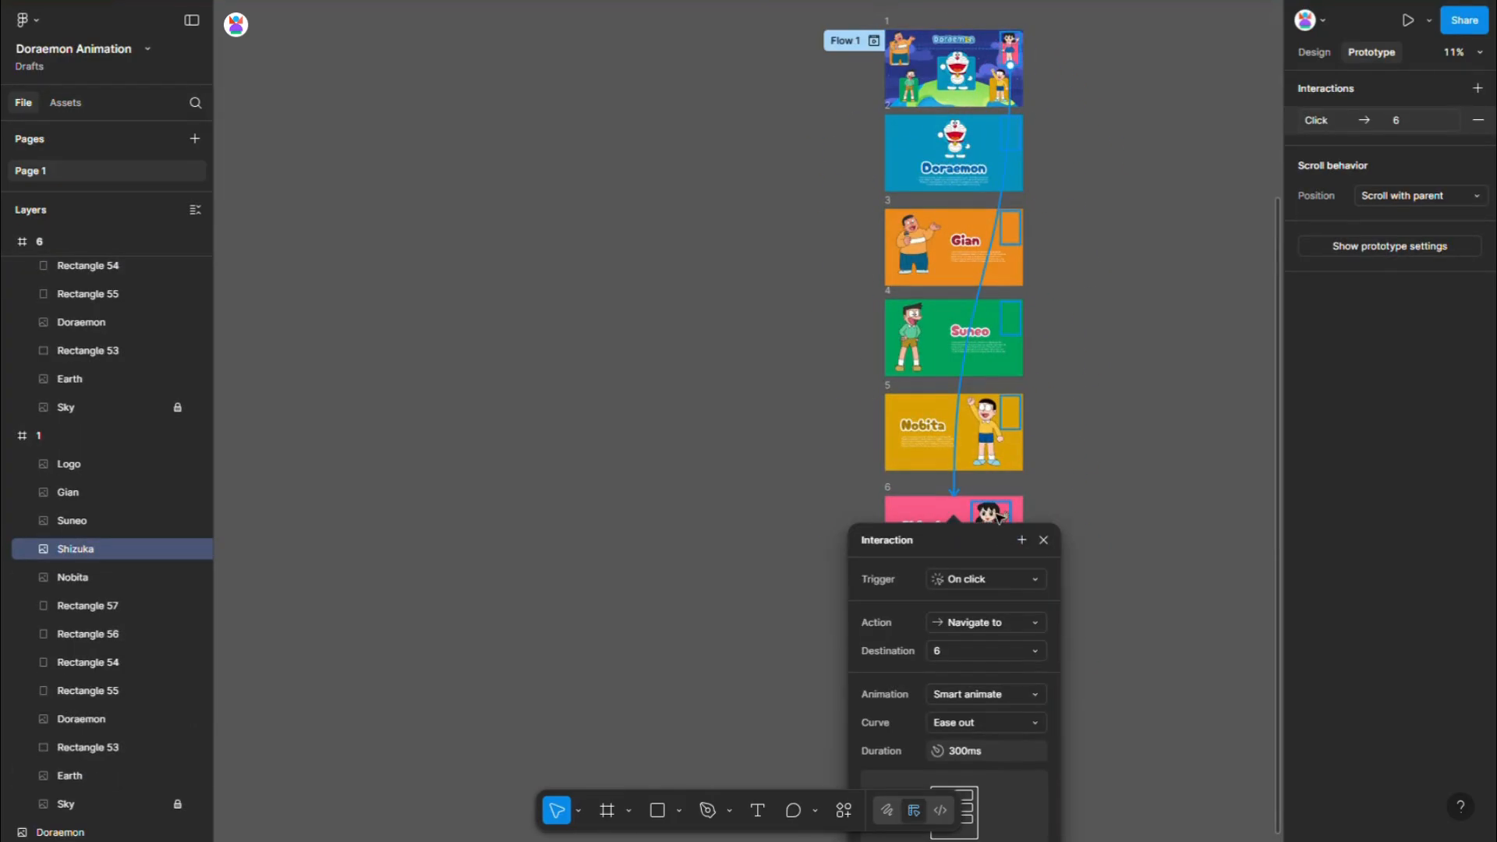
left_click(999, 515)
left_click_drag(1044, 533, 986, 95)
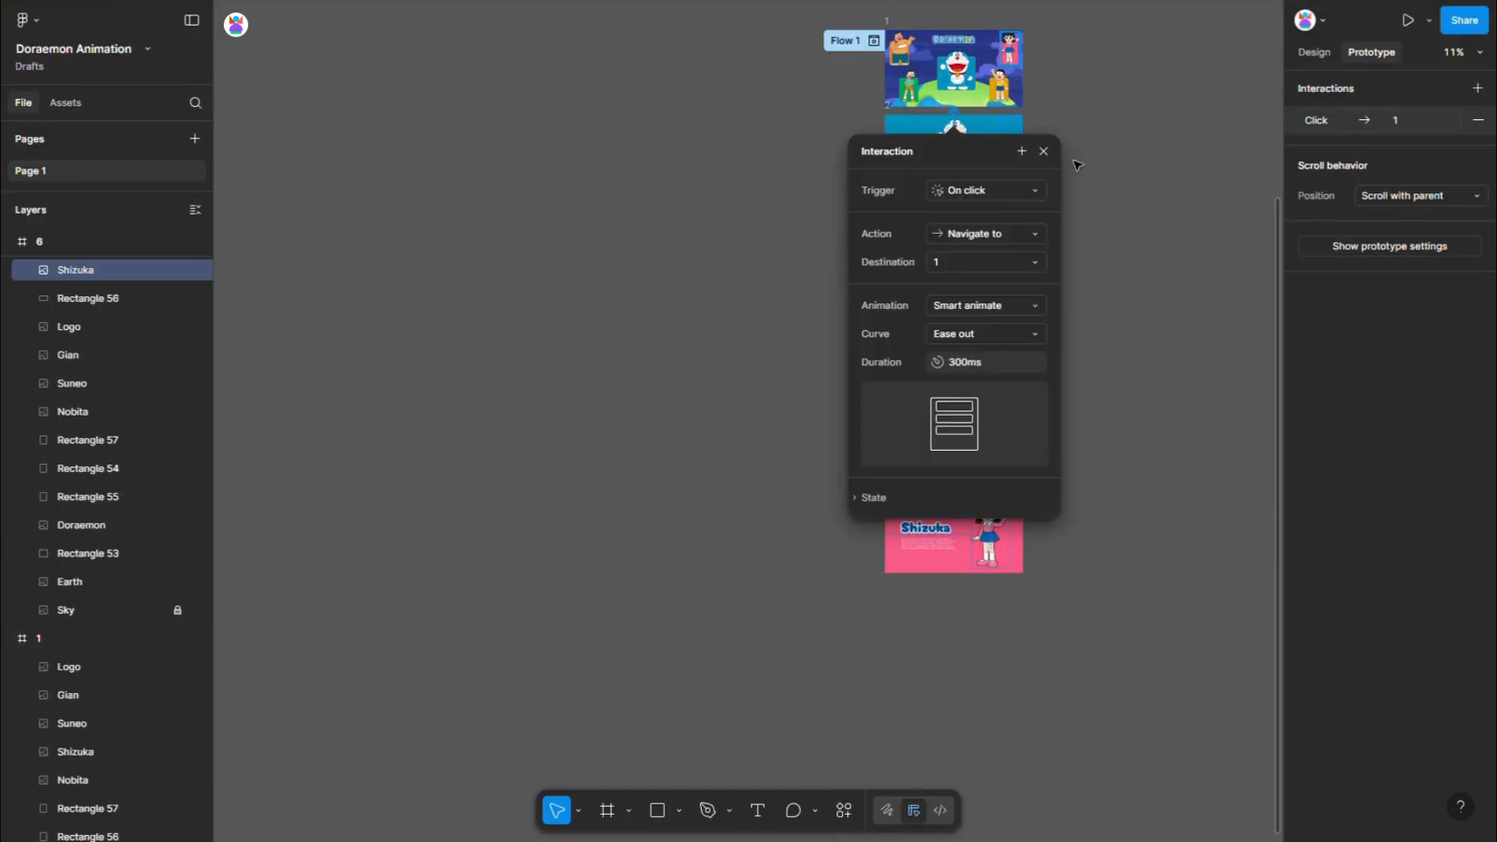
left_click(1077, 164)
- Play the prototype and test opening the Doraemon card and returning to the main scene
left_click(1407, 25)
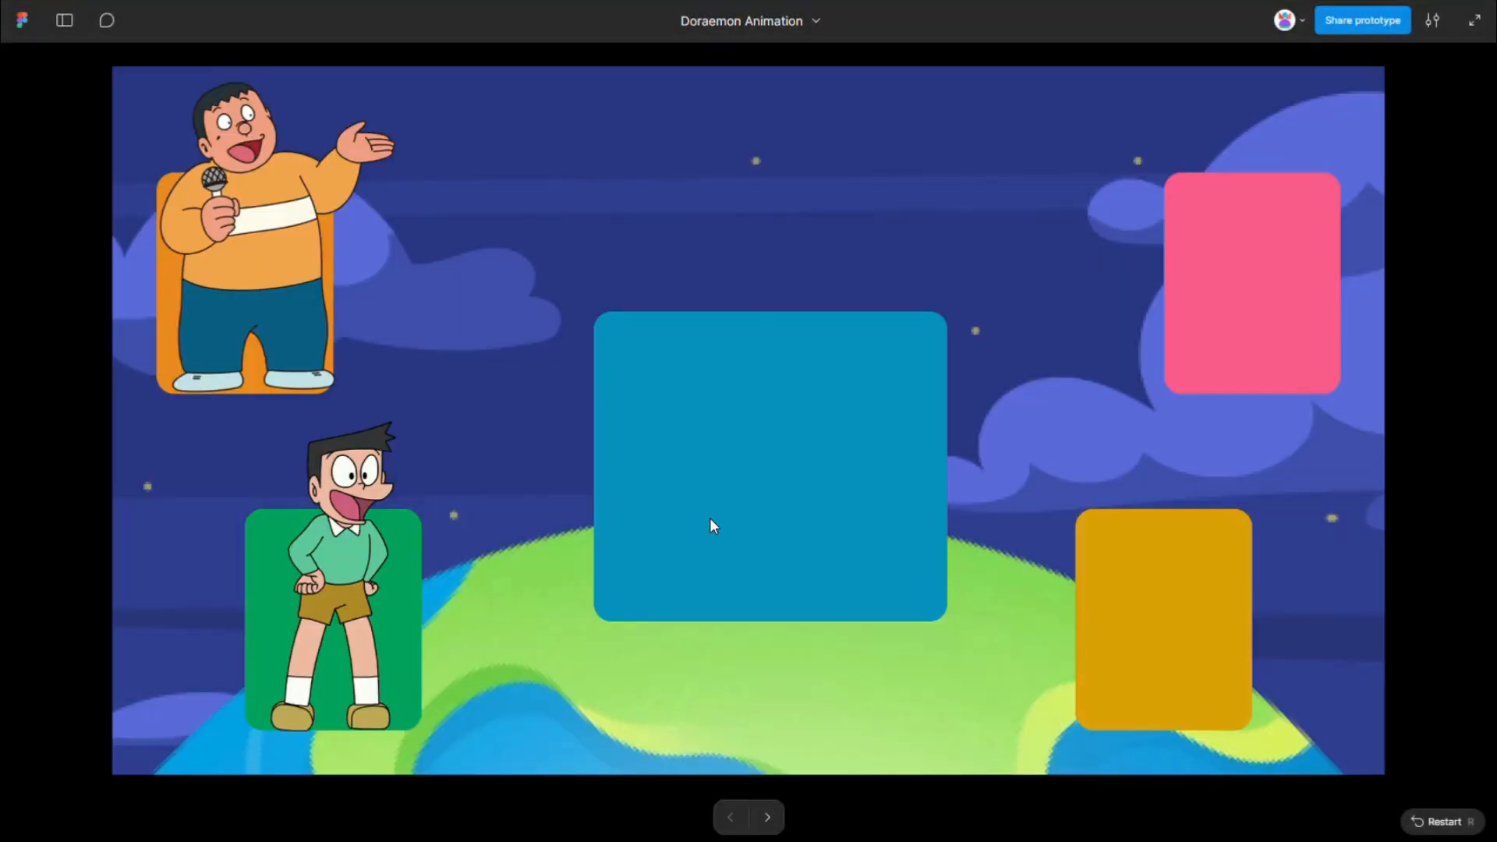
left_click(799, 448)
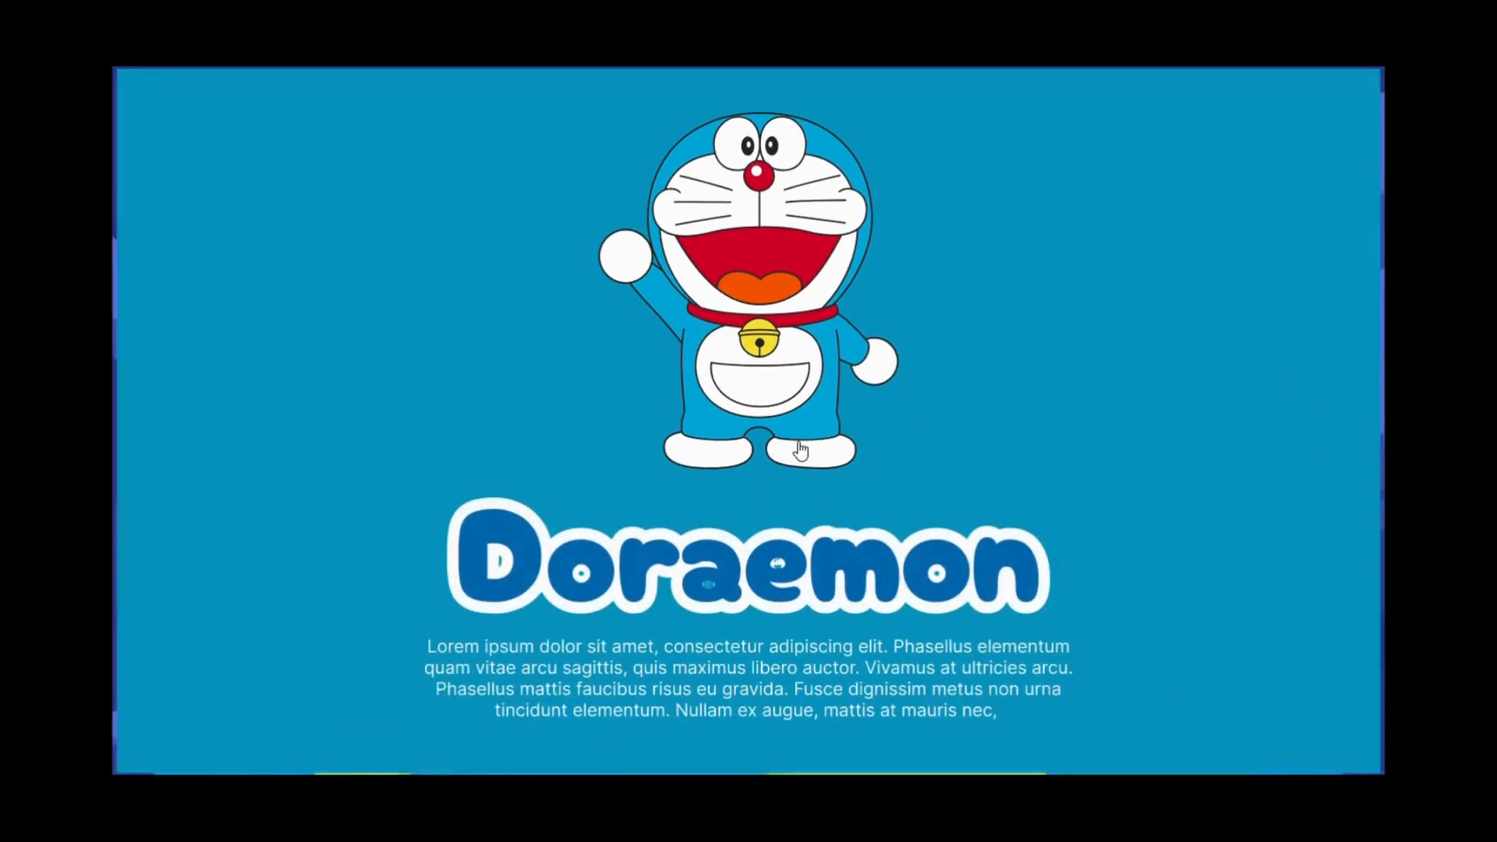
left_click(802, 430)
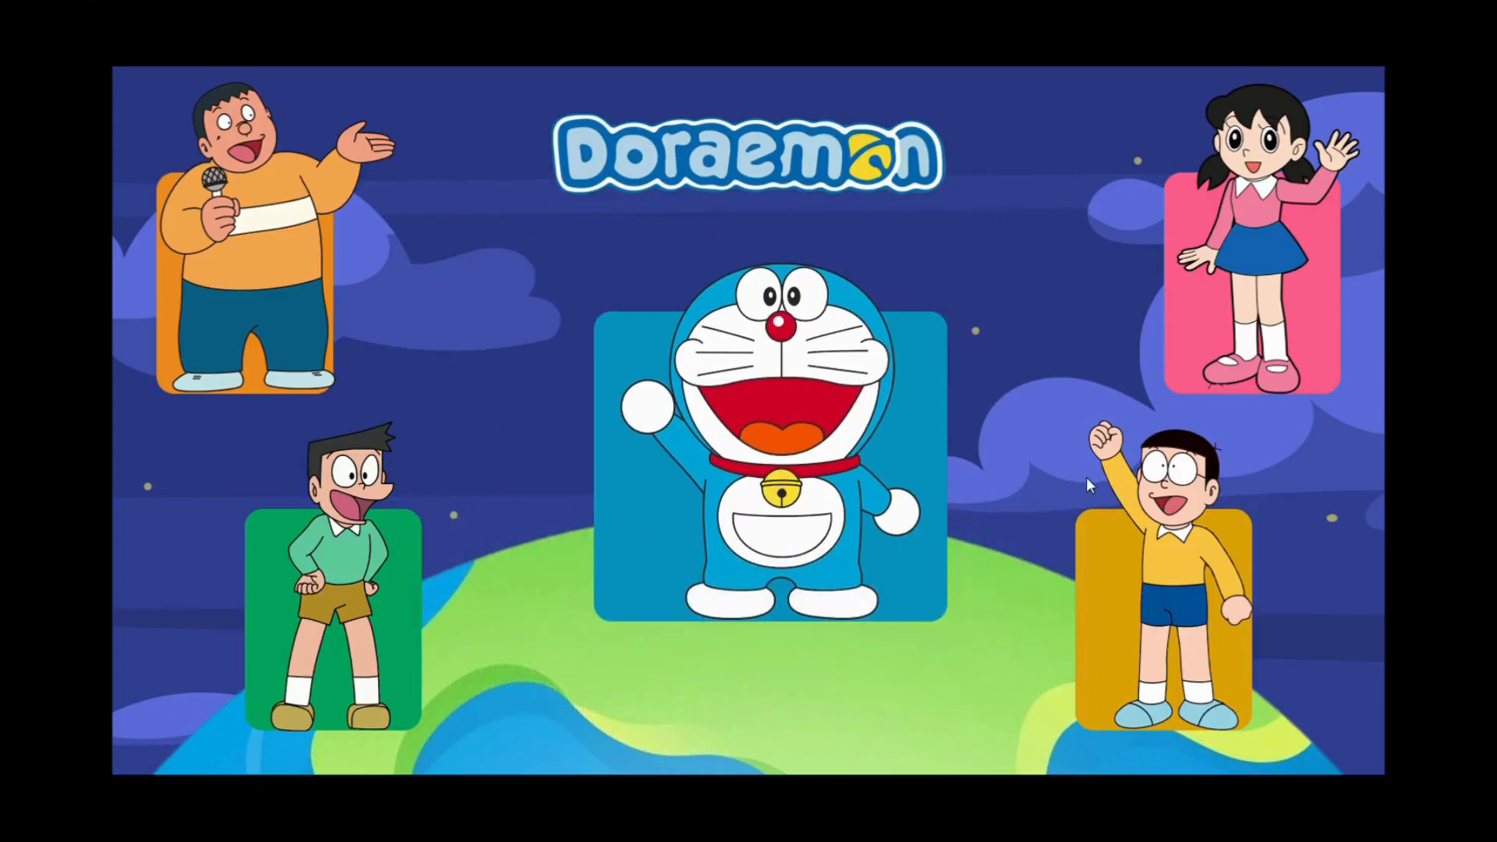
- Test the Gian, Suneo, Shizuka and Nobita cards in the preview, returning to the main scene each time, and recheck the Doraemon card
left_click(272, 170)
left_click(341, 231)
left_click(347, 577)
left_click(354, 405)
left_click(1240, 197)
left_click(1051, 304)
left_click(1179, 575)
left_click(1077, 466)
left_click(753, 417)
left_click(763, 401)
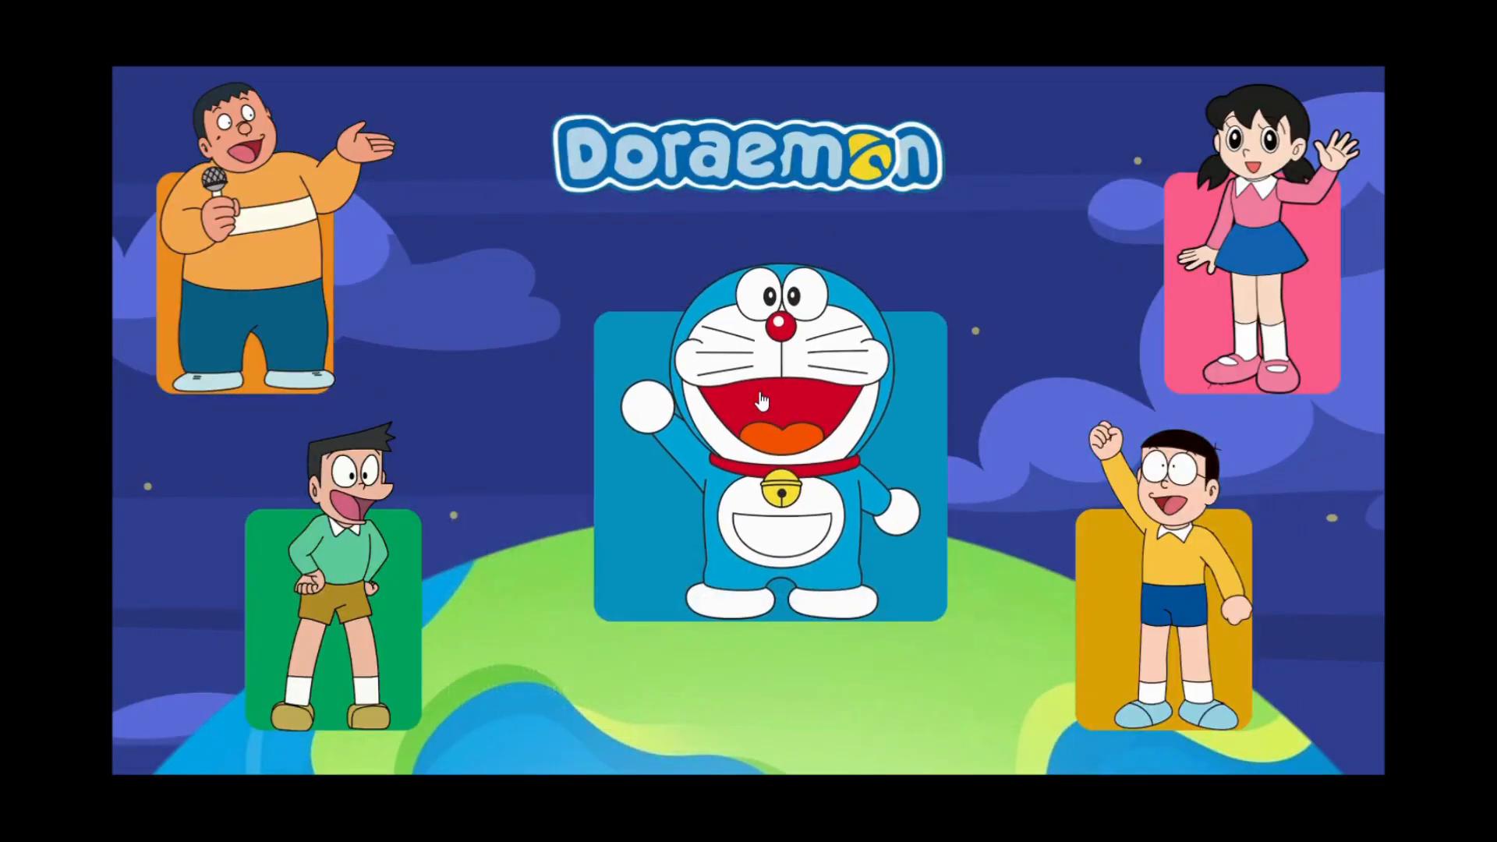